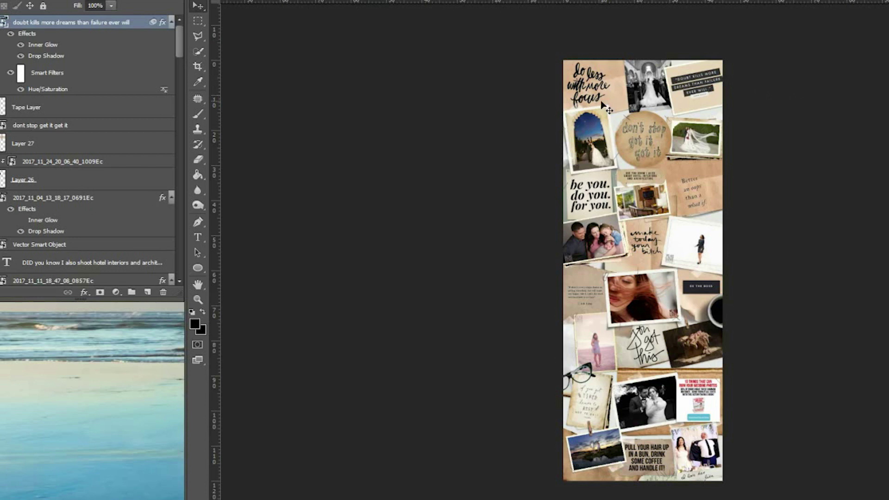
- Show the guides over the collage and examine how photos and quotes fill and overlap the grid squares, especially the upper rows
key("ctrl+semicolon")
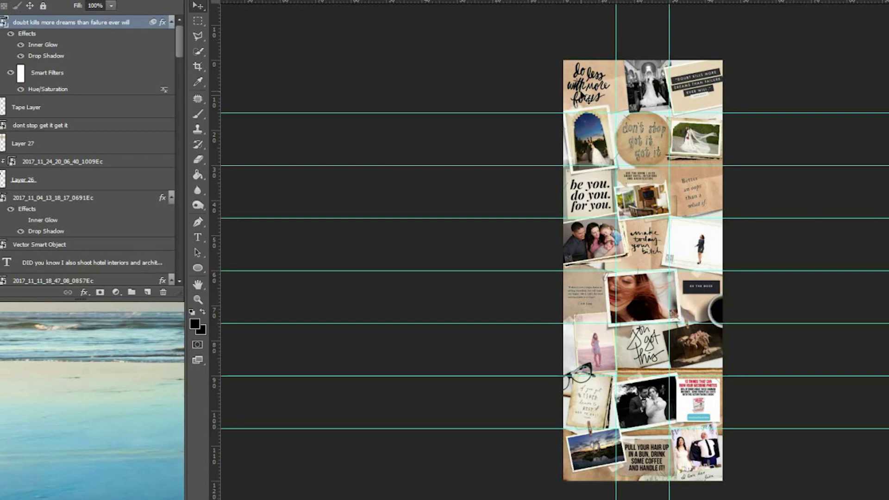
scroll(695, 236, "up", 3)
scroll(690, 189, "up", 2)
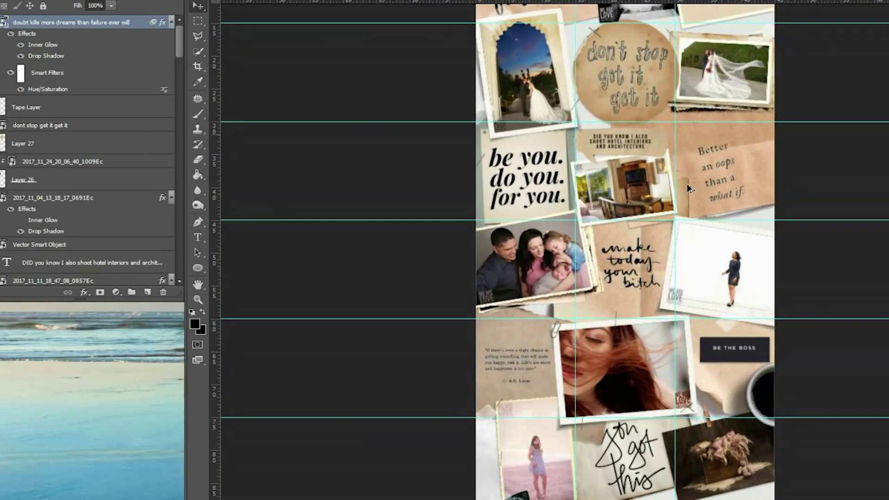
scroll(691, 190, "down", 8)
scroll(690, 190, "up", 1)
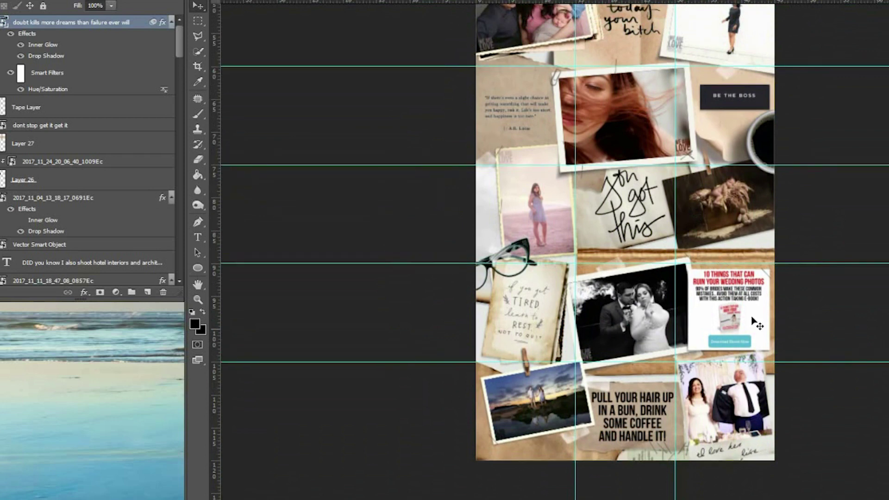
scroll(771, 200, "up", 5)
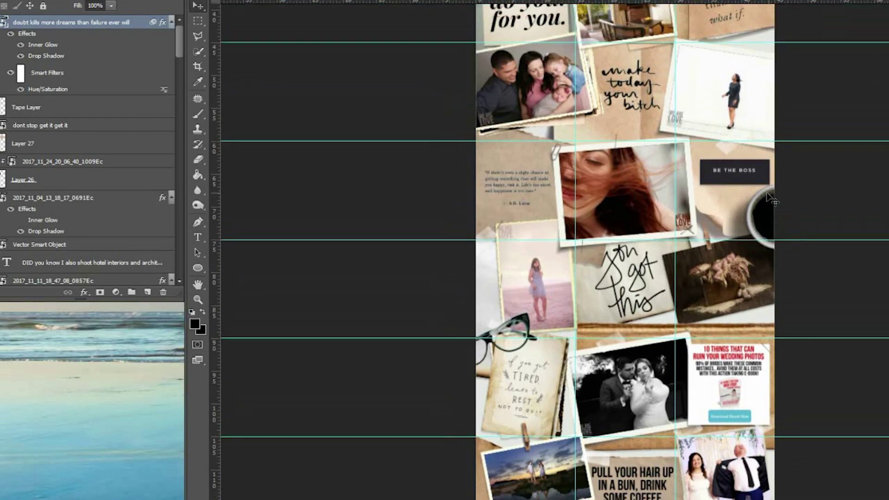
scroll(770, 199, "up", 7)
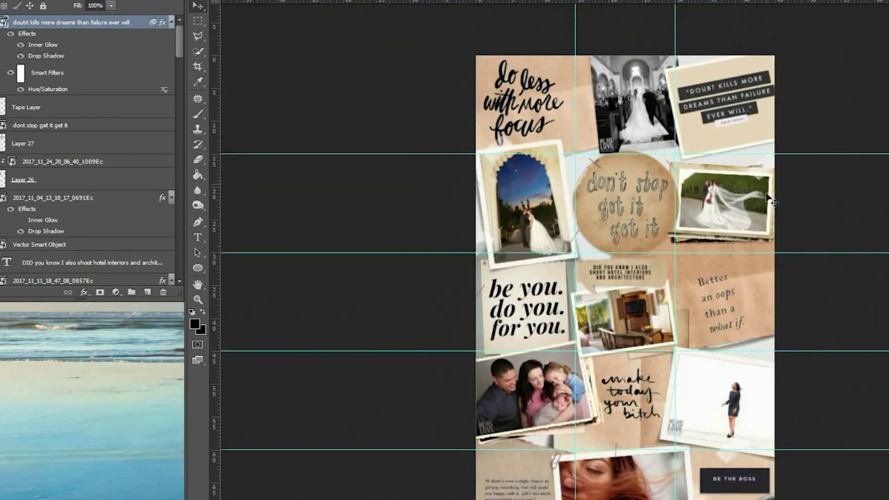
scroll(771, 199, "down", 4)
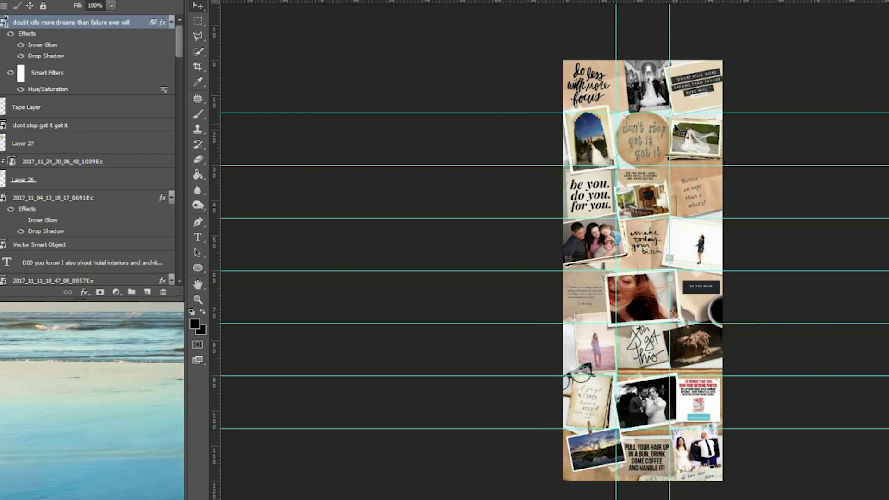
scroll(677, 130, "up", 10)
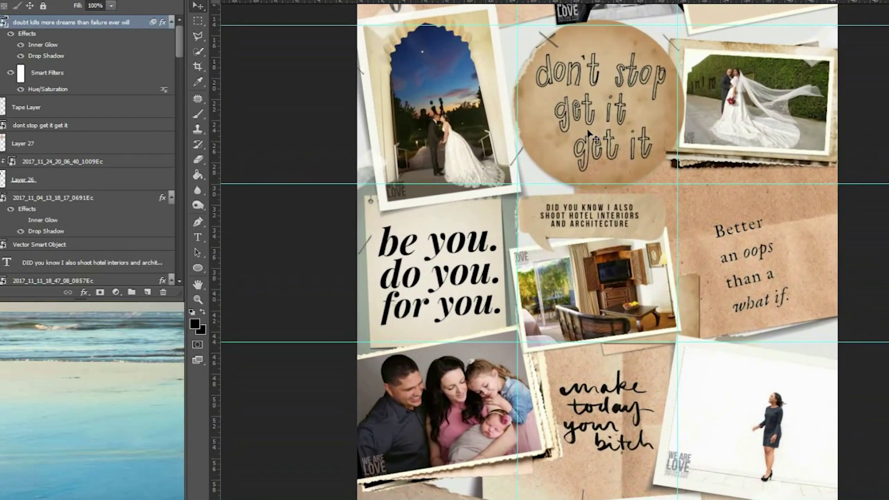
left_click_drag(598, 100, 621, 288)
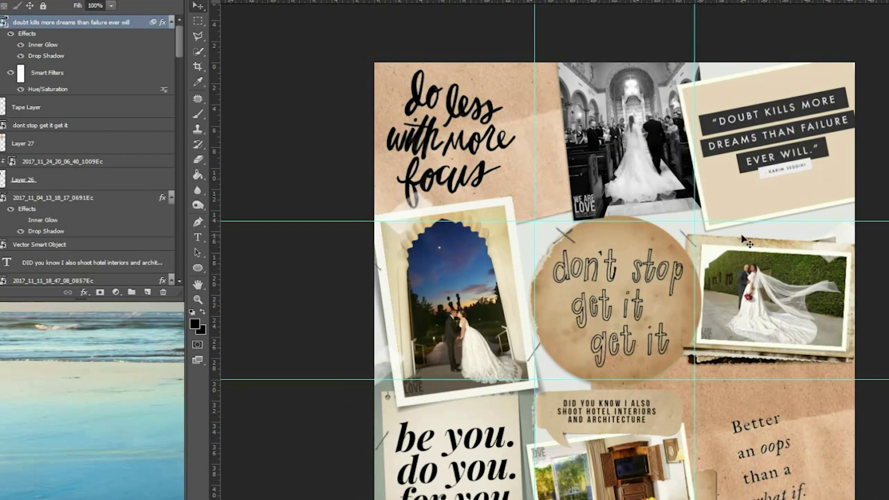
left_click_drag(704, 123, 639, 55)
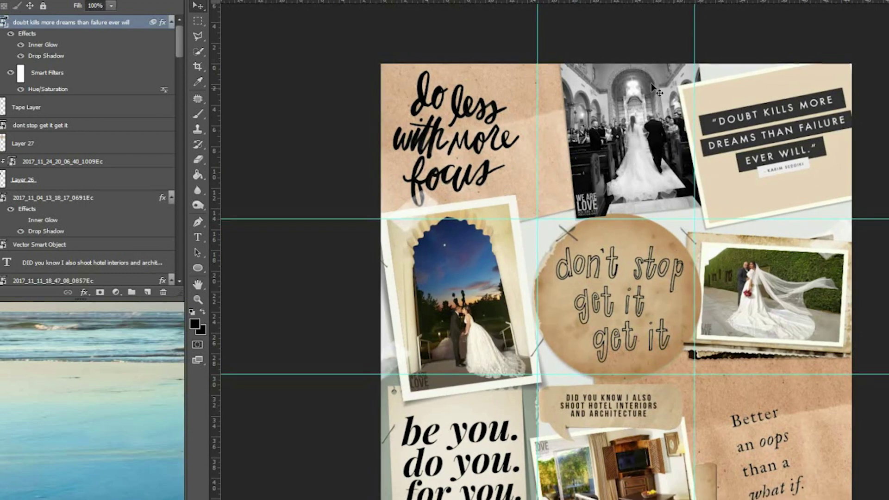
scroll(720, 152, "down", 4)
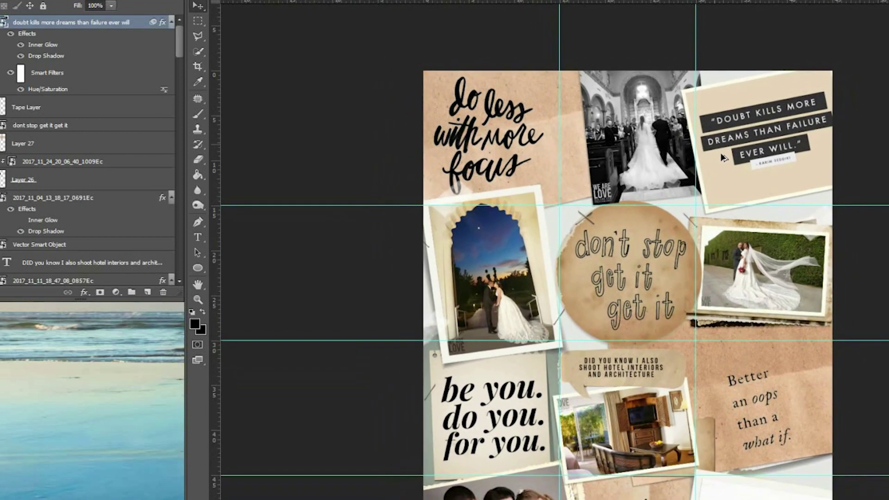
scroll(754, 210, "down", 4)
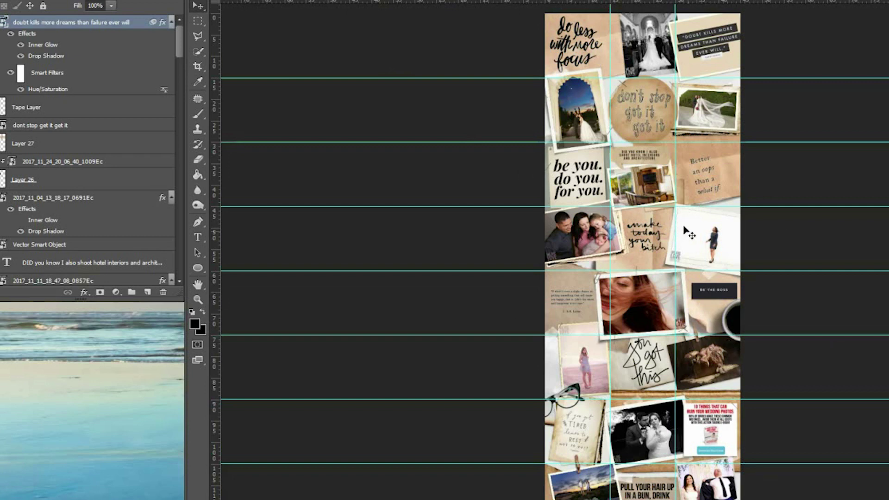
- Delete all collage pieces below the first row with the Move tool, keeping only the three top tiles and the background
left_click(201, 23)
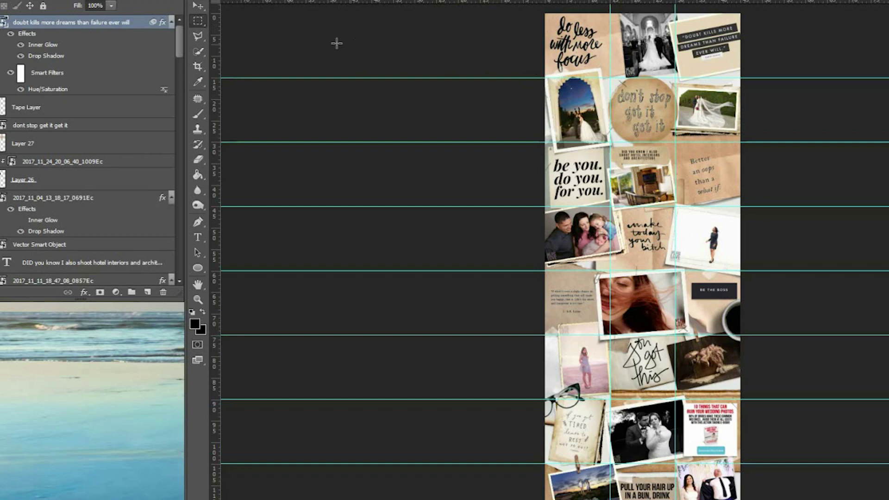
left_click(198, 6)
scroll(70, 68, "down", 5)
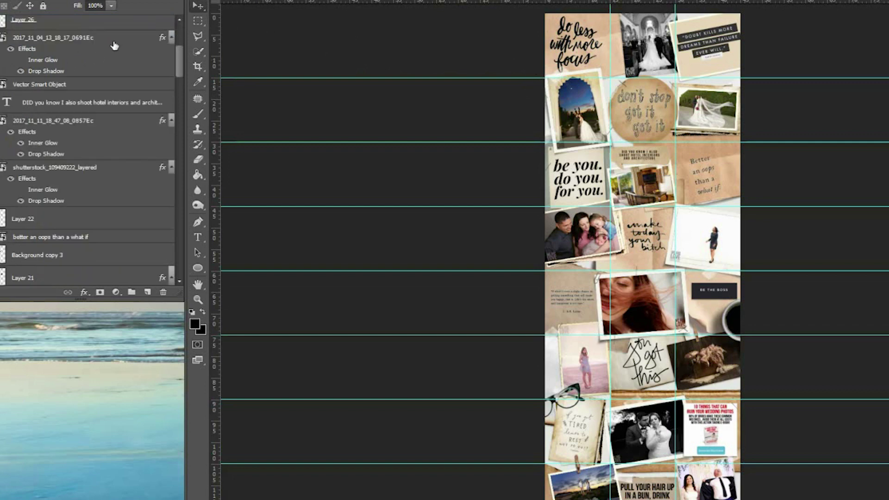
scroll(107, 41, "up", 5)
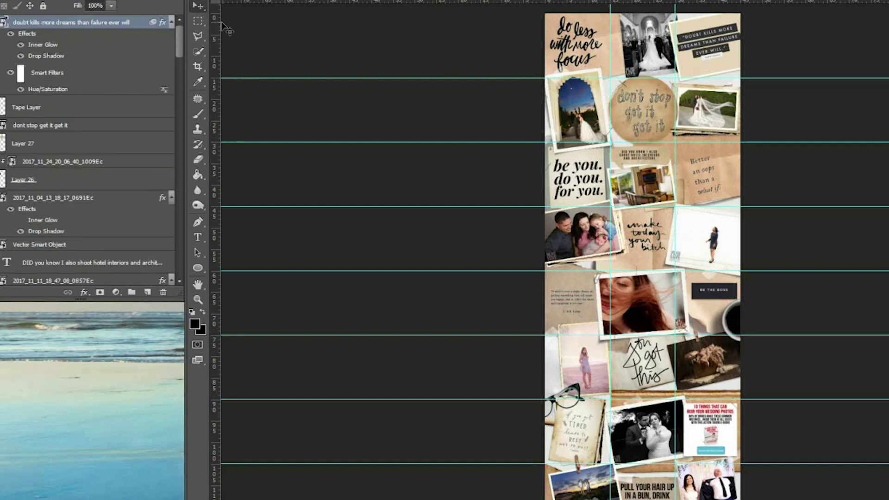
left_click(509, 125)
left_click_drag(509, 126, 822, 269)
key("Delete")
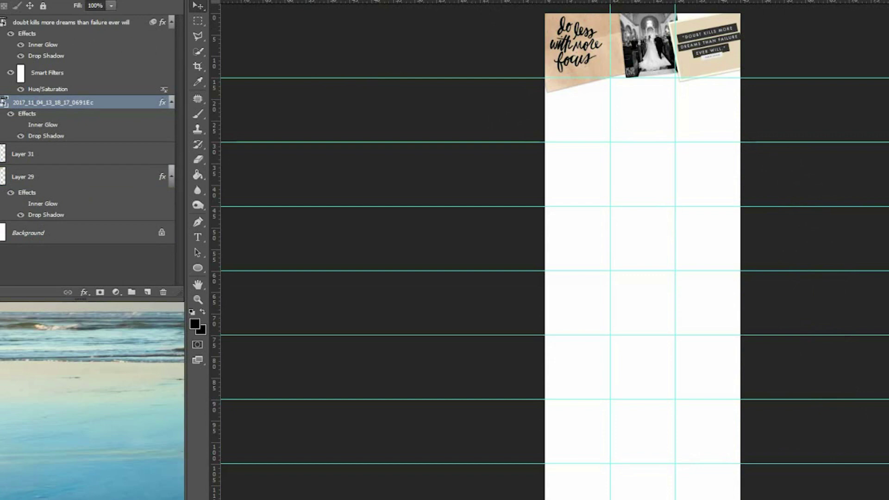
- Bring the layer list beside the artwork and select the four collage layers from the "doubt kills more dreams" quote to Layer 29
left_click_drag(92, 0, 391, 6)
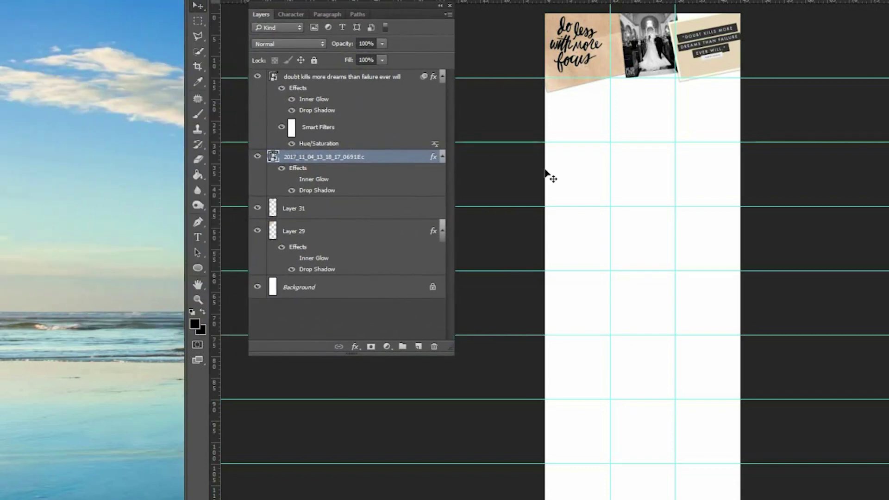
left_click(532, 25)
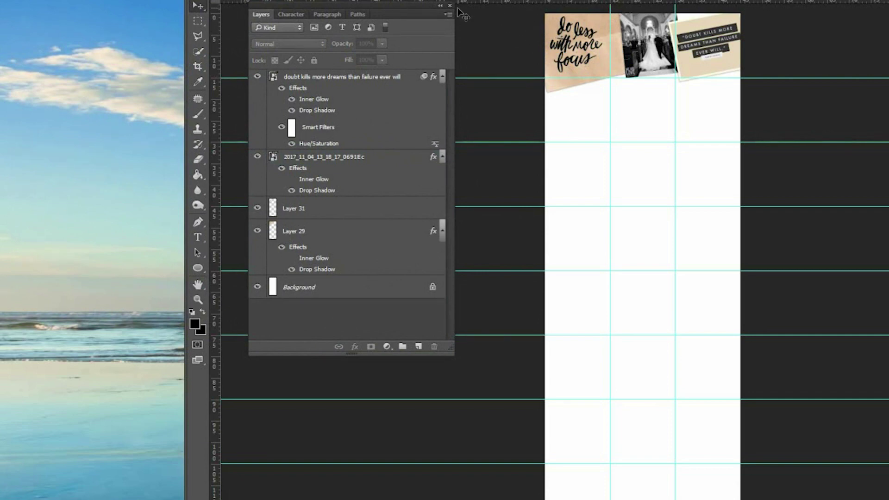
left_click(361, 94)
left_click(334, 231, "shift")
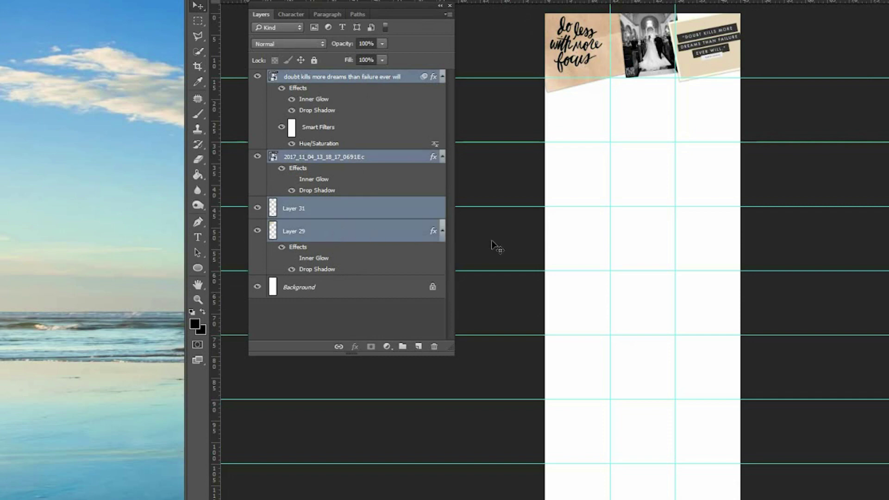
left_click(334, 113)
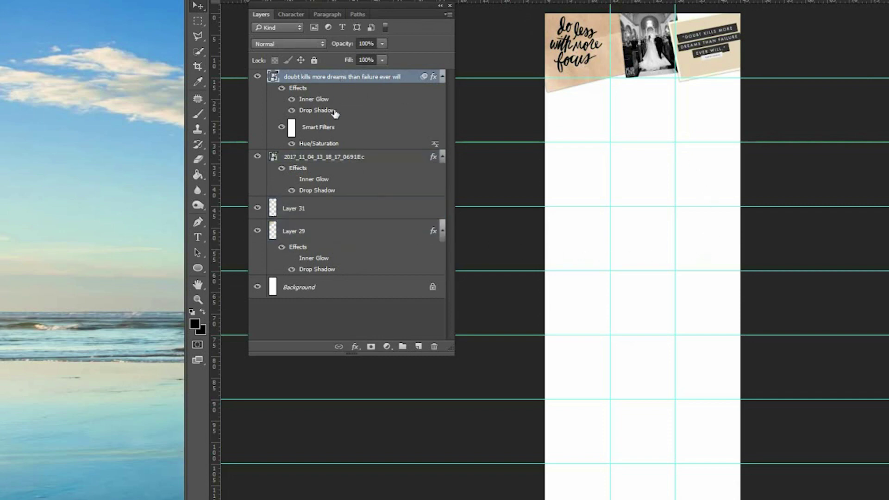
left_click(319, 156, "shift")
left_click(310, 215, "shift")
left_click(329, 234, "shift")
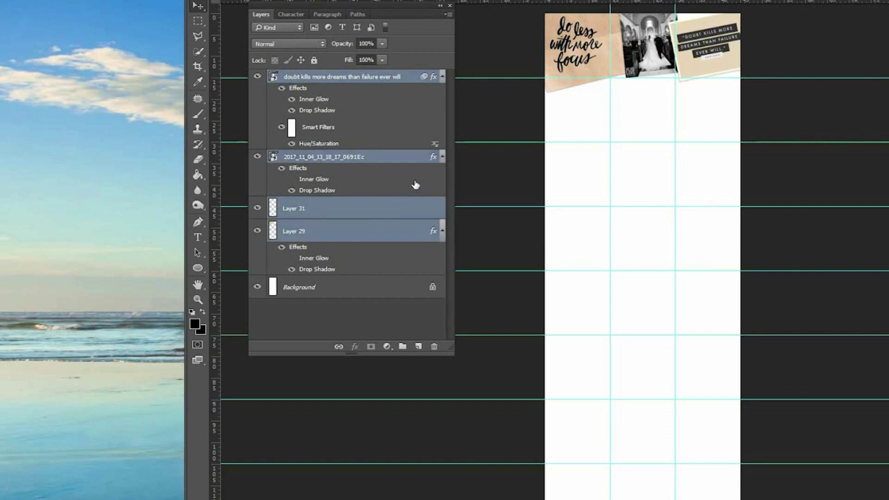
- Move the selected collage row down to the bottom of the tall canvas with Free Transform and commit it
key("ctrl+t")
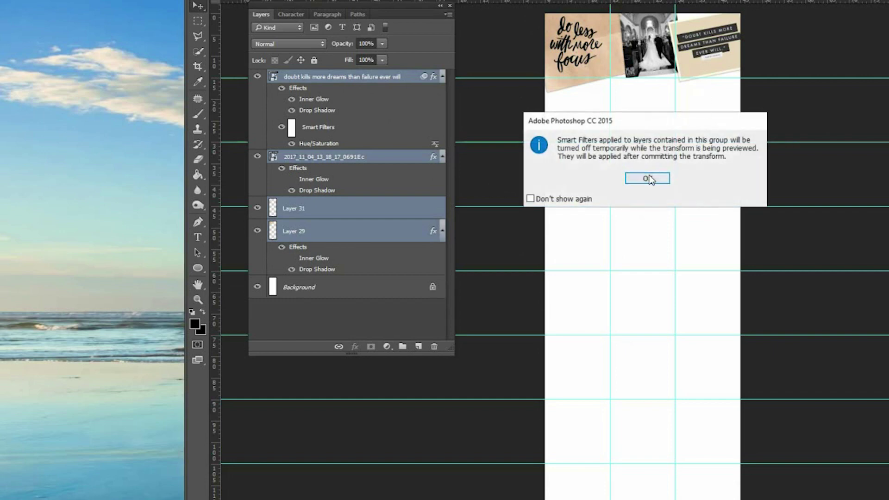
left_click(648, 179)
left_click_drag(706, 36, 702, 487)
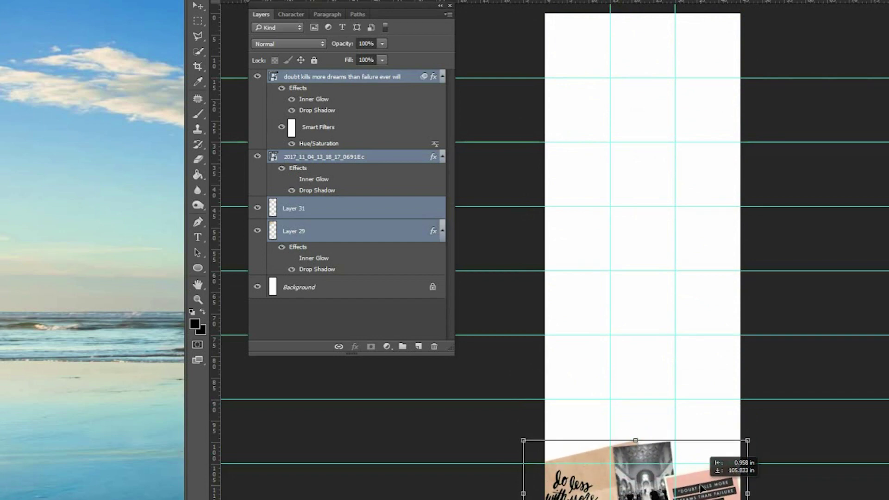
left_click_drag(702, 489, 704, 488)
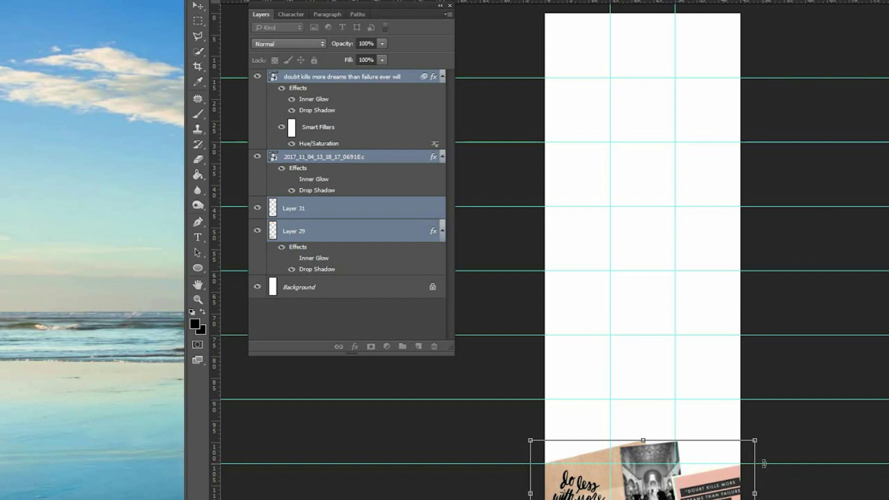
left_click_drag(658, 456, 650, 458)
key("Return")
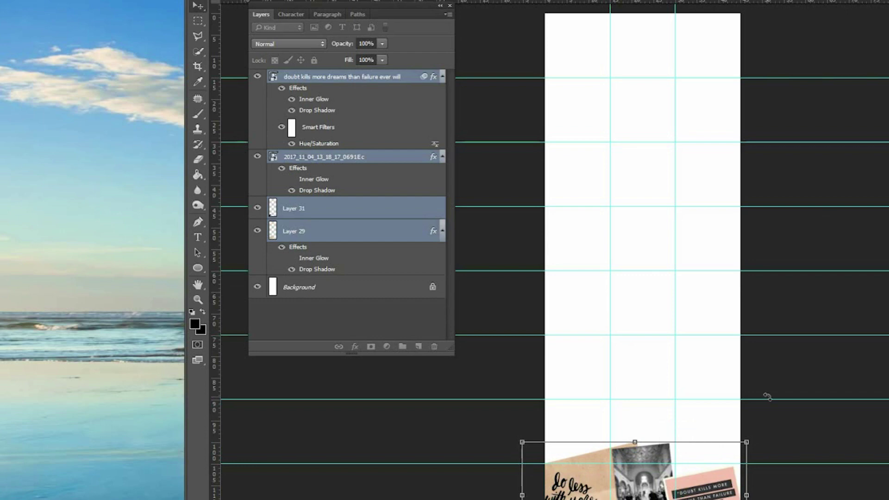
- Undo and redo the row's move to compare its original and lowered positions
key("ctrl+z")
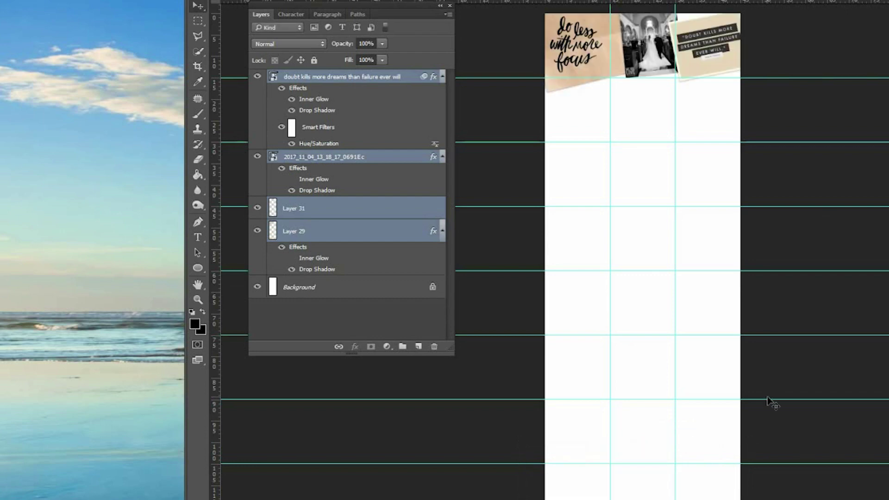
key("ctrl+z")
- Nudge the collage row slightly upward near the bottom of the canvas and clear the layer selection
key("ctrl+z")
key("ctrl+z")
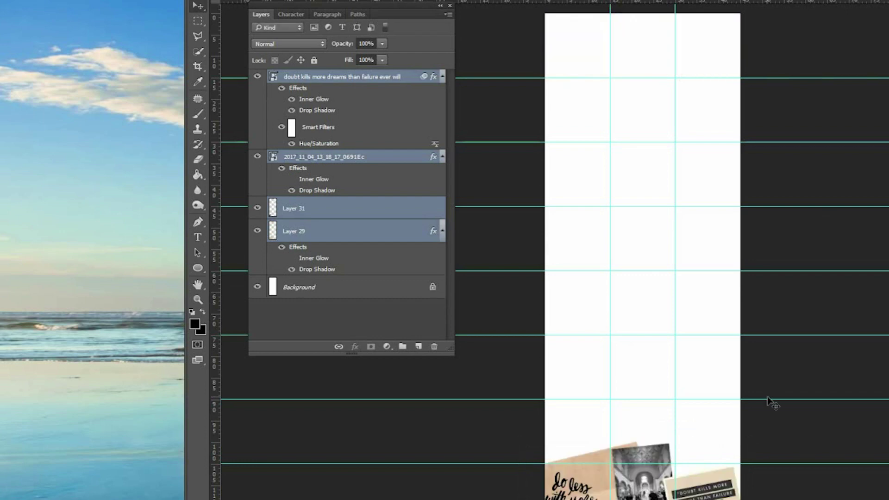
left_click_drag(711, 489, 713, 489)
key("ctrl+z")
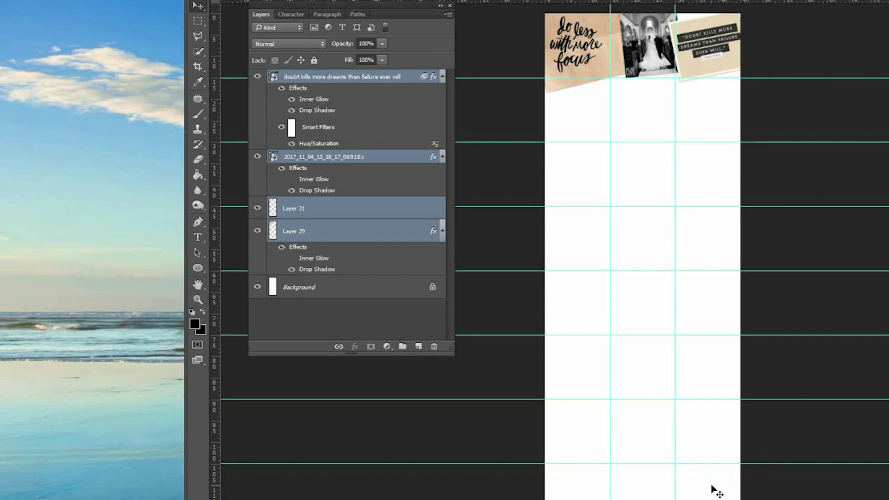
key("ctrl+z")
left_click_drag(705, 499, 706, 492)
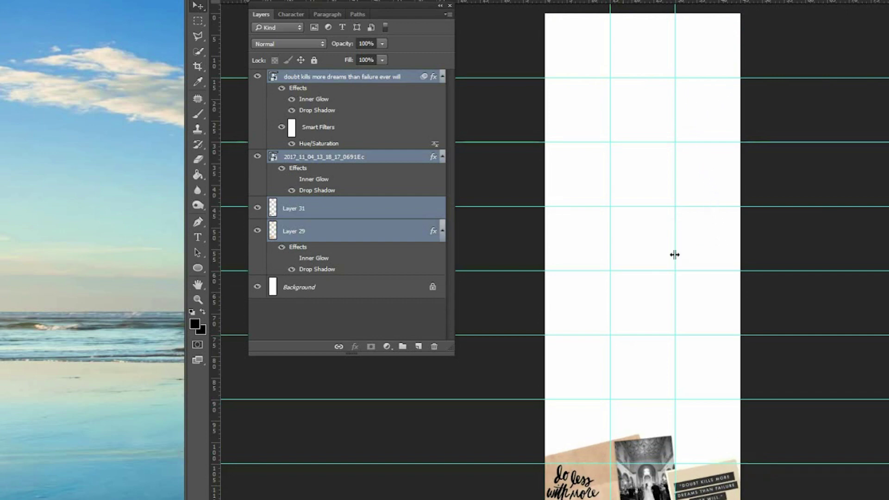
left_click_drag(579, 337, 639, 389)
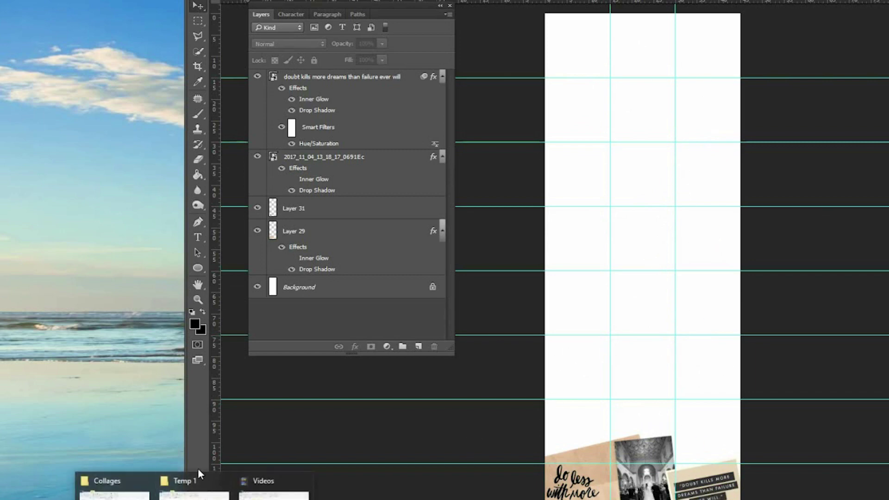
- Switch to the Temp 1 folder in File Explorer and browse its client photo folders and images with enlarged thumbnails
left_click(196, 482)
scroll(768, 277, "down", 5)
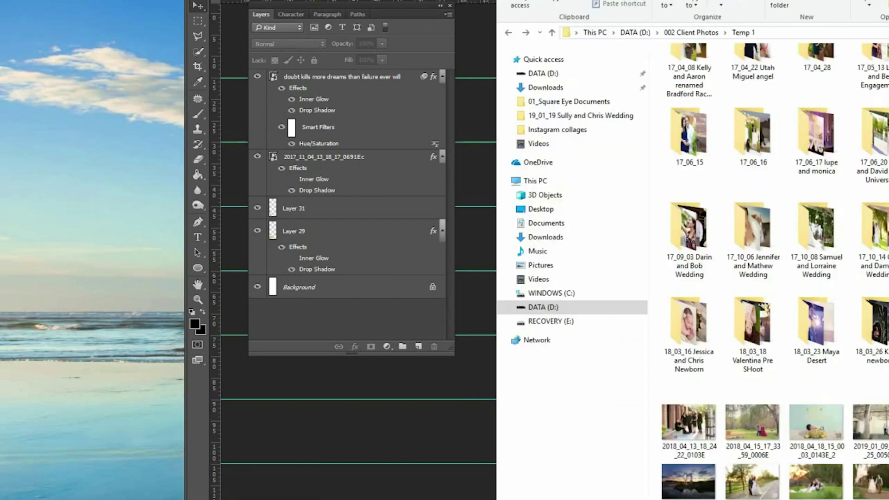
scroll(768, 278, "up", 10)
left_click_drag(880, 1, 527, 16)
scroll(828, 280, "down", 15)
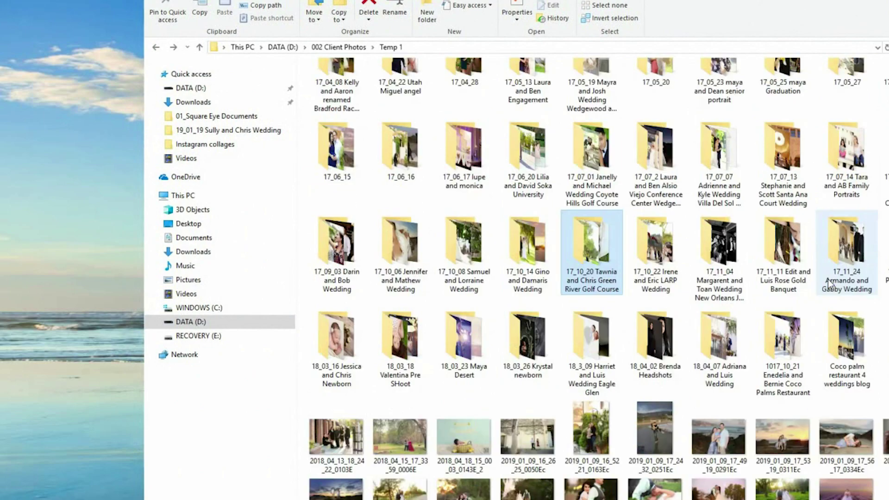
scroll(622, 420, "up", 5, "ctrl")
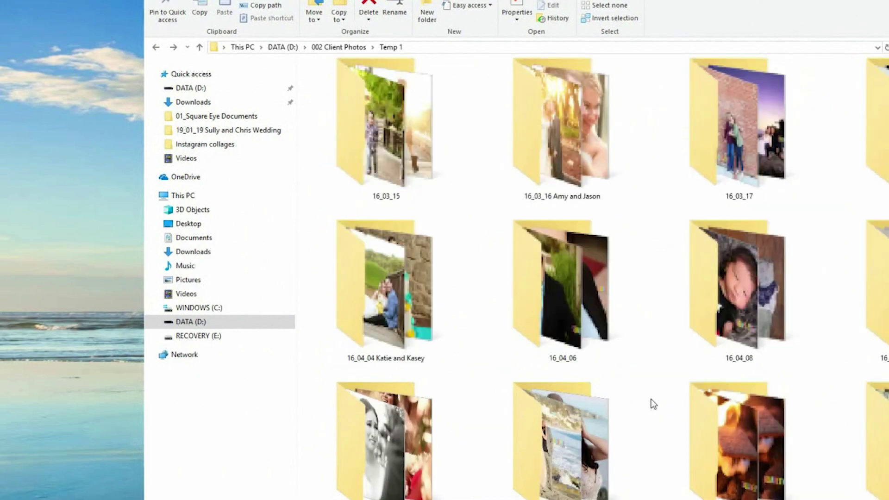
scroll(597, 278, "down", 15)
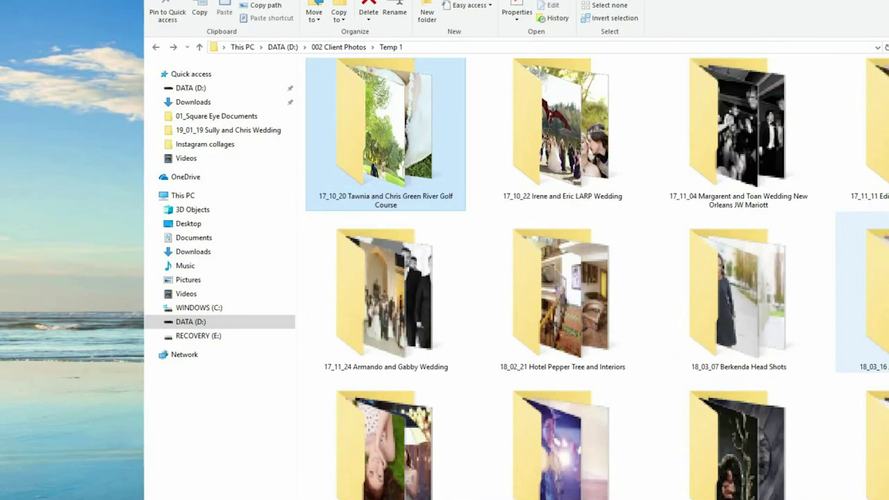
scroll(861, 361, "up", 3)
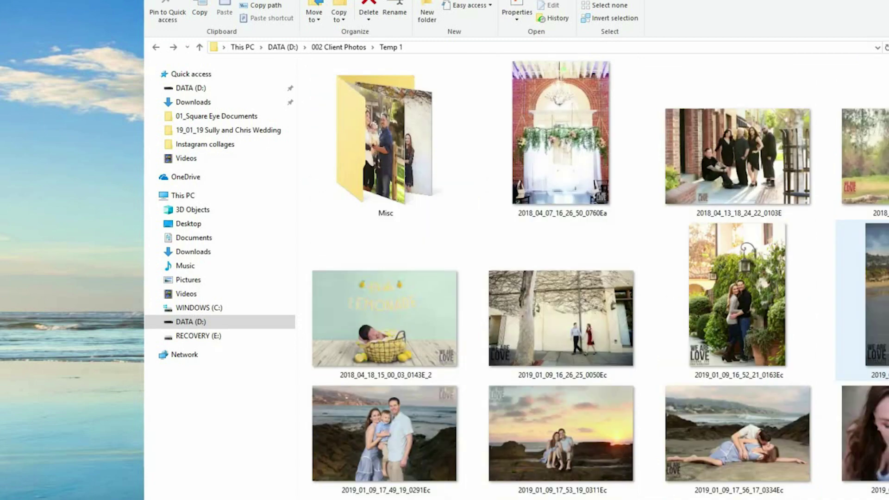
scroll(861, 361, "down", 3)
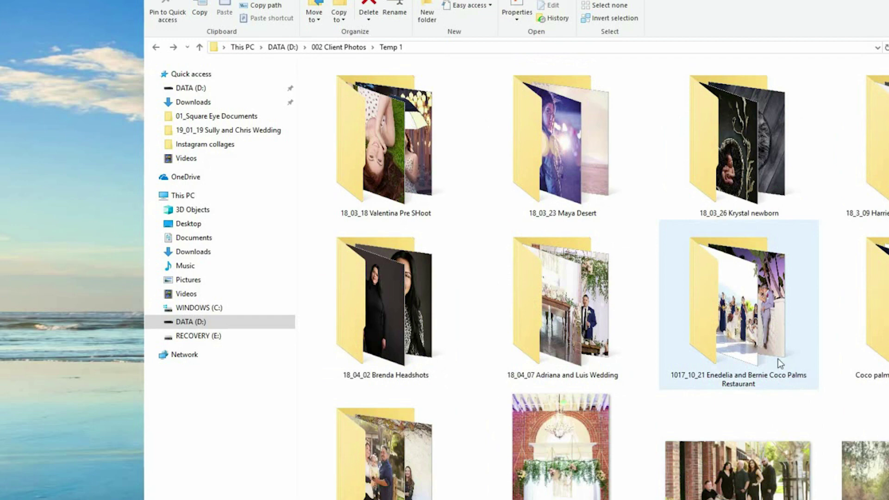
- Browse the client session folders in Temp 1 from the 2015 shoots through the 2018 ones to find usable photos
scroll(780, 364, "up", 20)
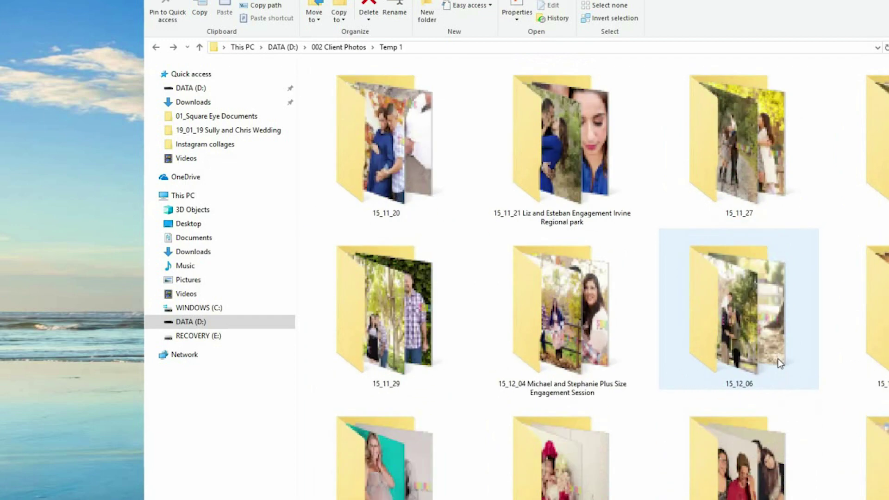
scroll(779, 364, "up", 10)
scroll(779, 363, "down", 10)
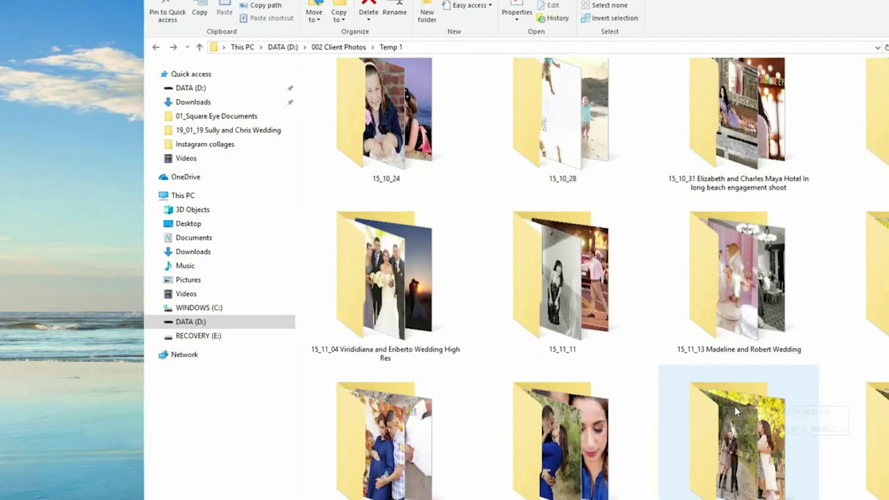
scroll(734, 405, "down", 9)
scroll(856, 453, "down", 3)
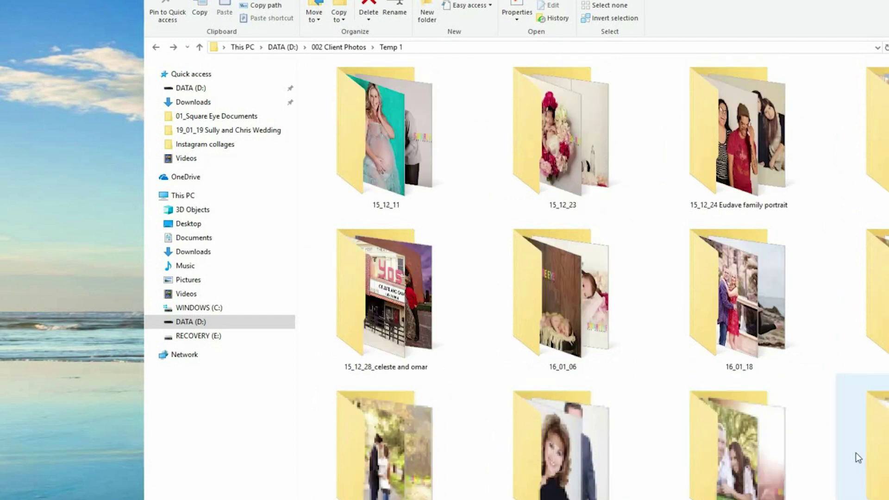
scroll(856, 453, "down", 15)
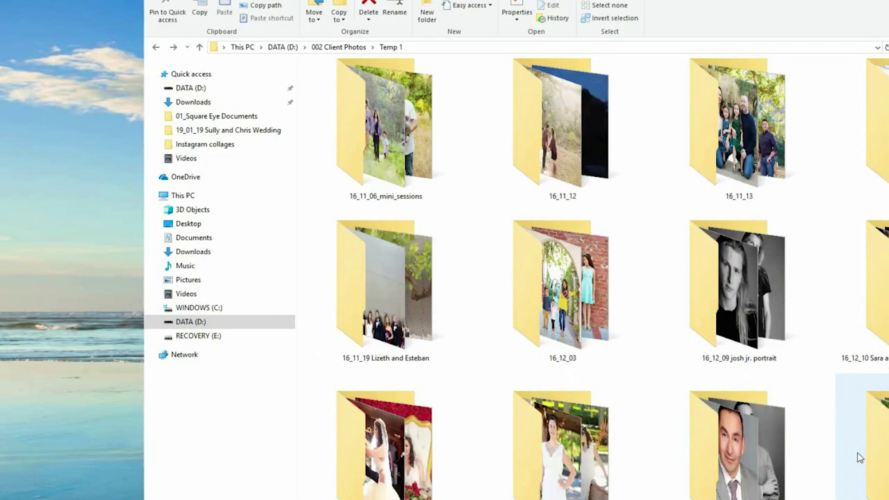
scroll(858, 453, "down", 15)
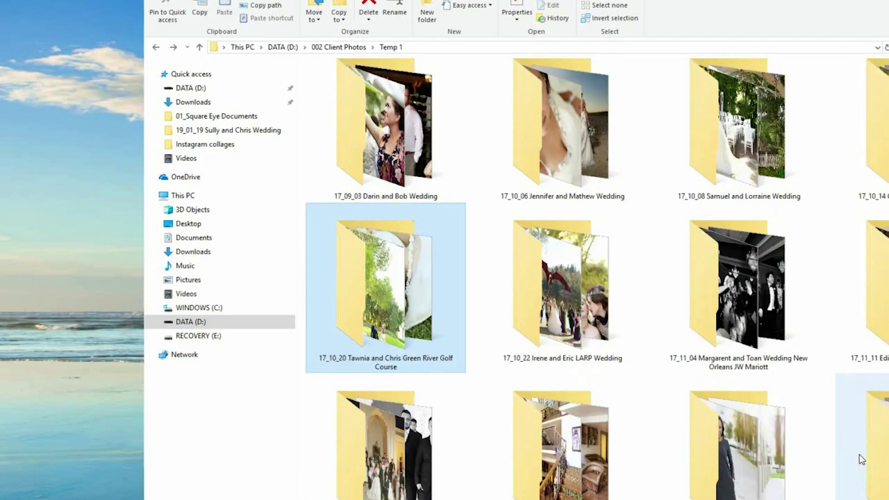
scroll(859, 455, "down", 15)
scroll(859, 454, "up", 9)
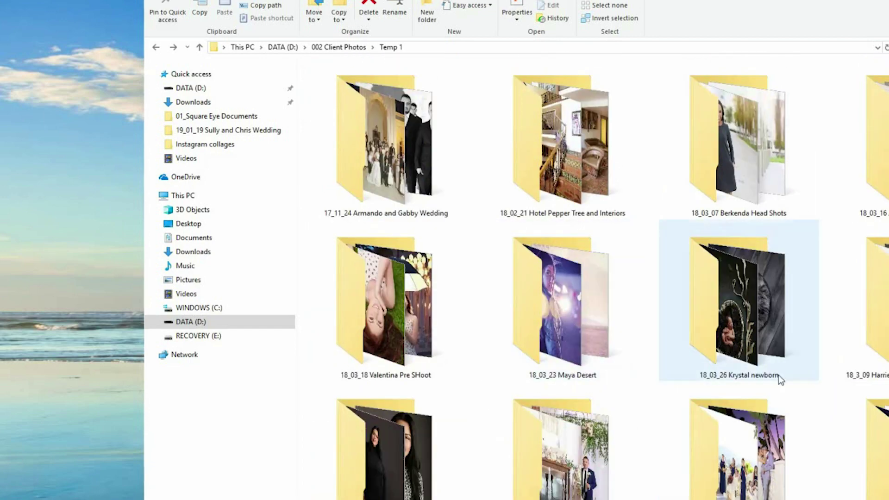
scroll(780, 377, "up", 3)
- Open the 17_11_04 New Orleans wedding folder and look through its photos and PDFs with enlarged thumbnails
double_click(725, 155)
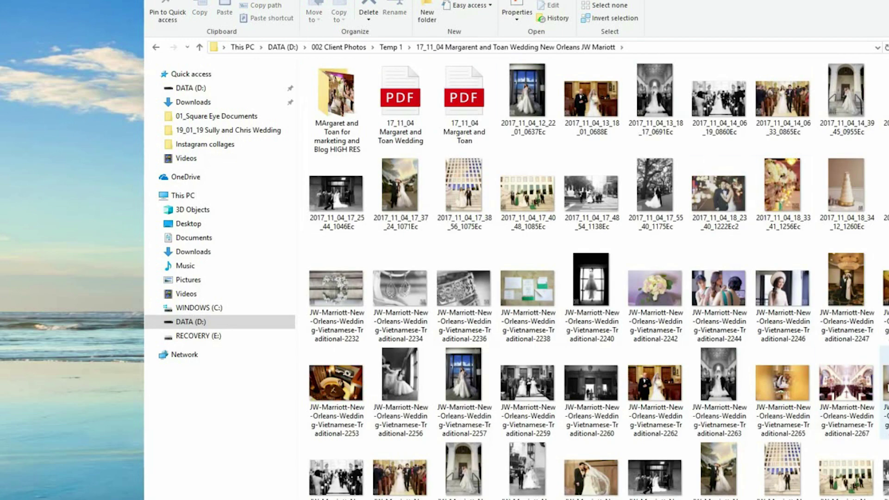
scroll(821, 296, "up", 2, "ctrl")
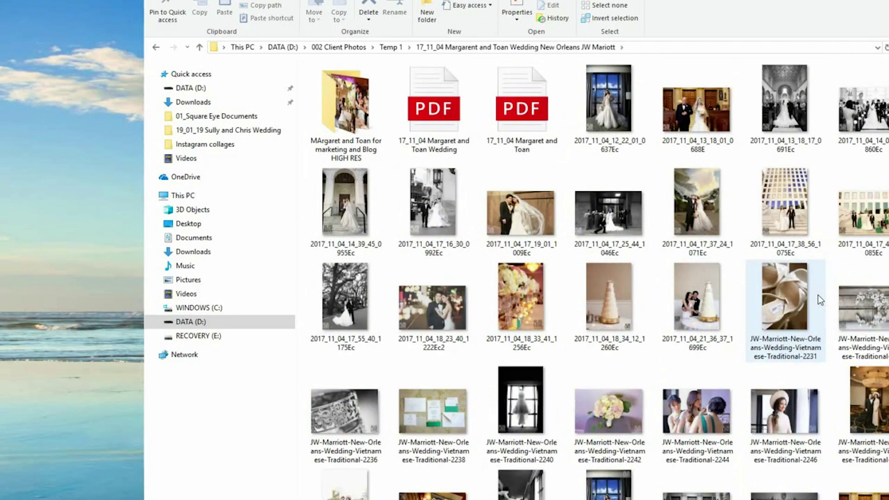
scroll(818, 295, "down", 5)
scroll(843, 332, "up", 1, "ctrl")
scroll(843, 332, "up", 10)
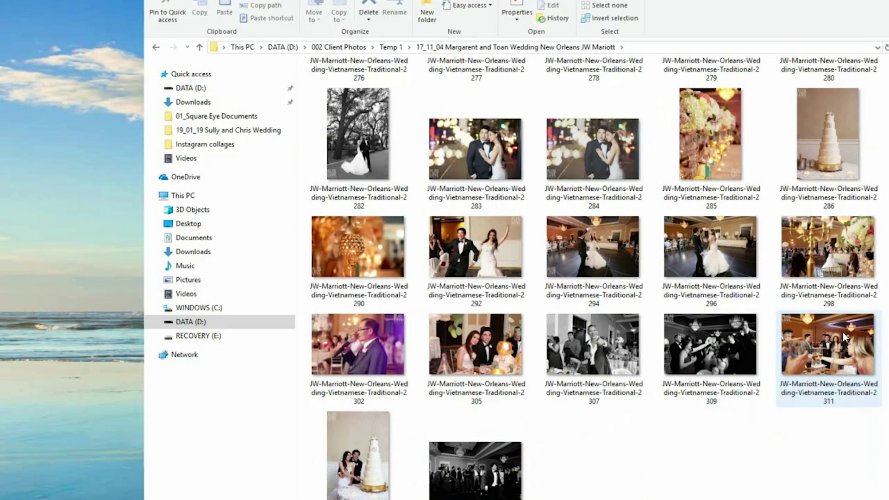
left_click(505, 122)
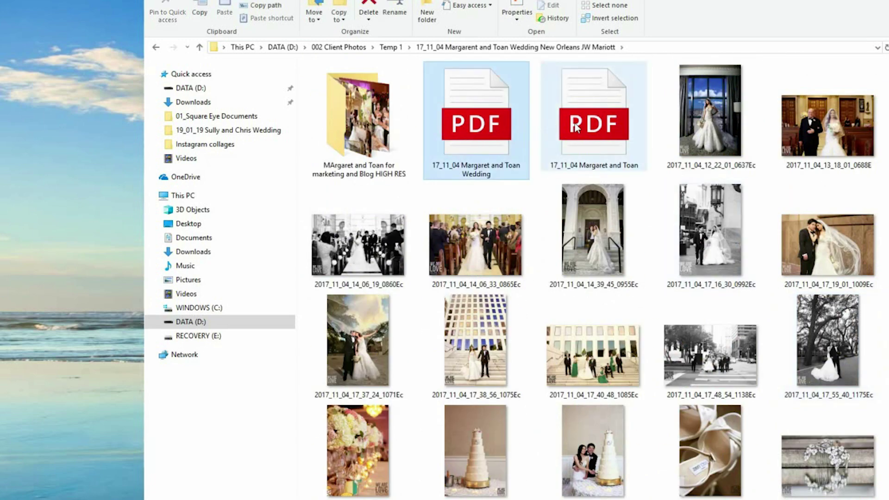
left_click(602, 129)
left_click(500, 114)
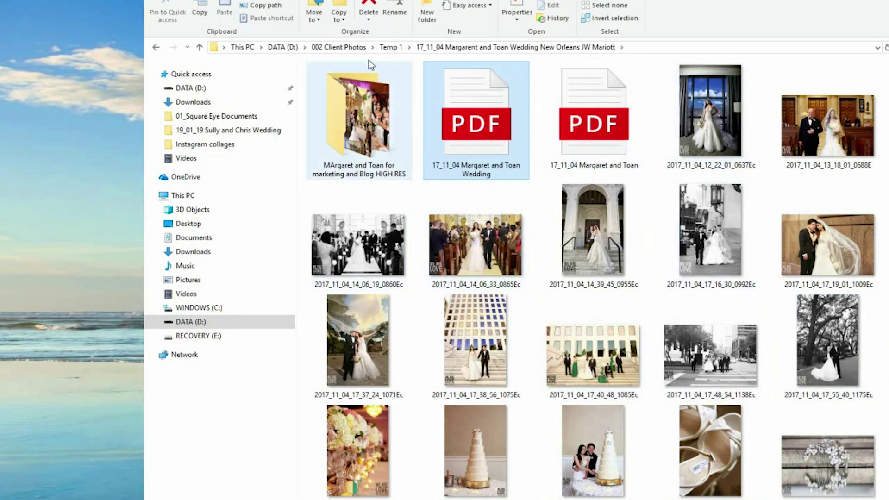
- Return to Temp 1 and view the 17_10_22 LARP wedding folder's photos with enlarged thumbnails
left_click(157, 47)
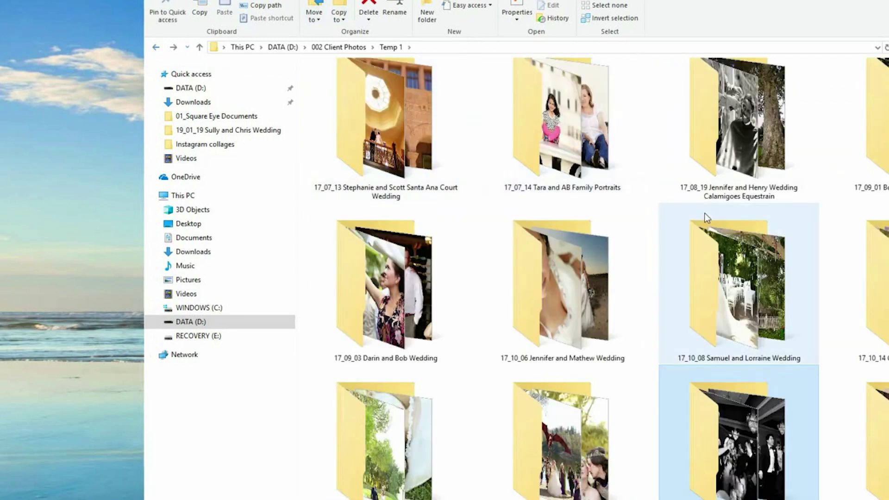
scroll(705, 213, "down", 2)
double_click(555, 293)
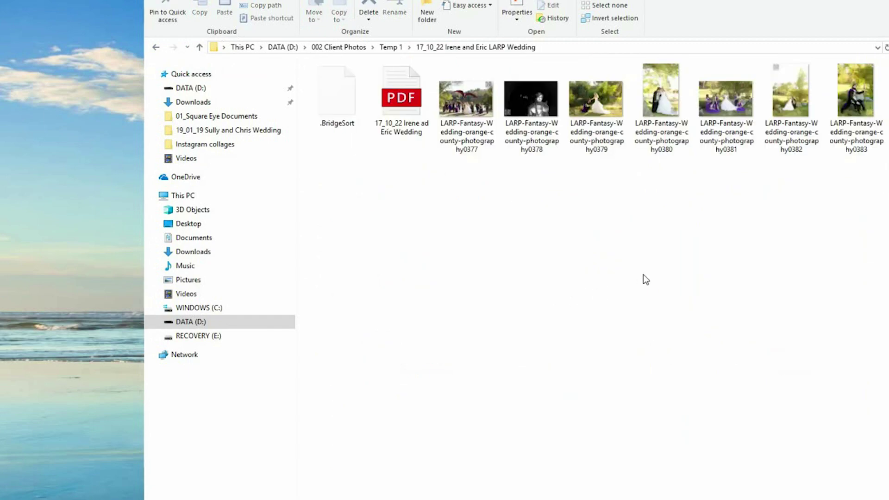
scroll(740, 288, "up", 5, "ctrl")
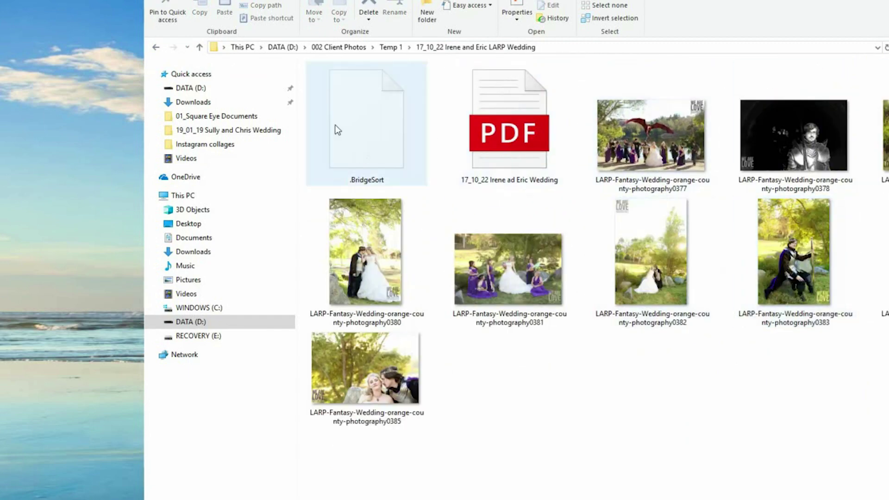
- Go back to Temp 1 and browse down to the loose 2019 photos below the client folders
left_click(156, 49)
scroll(802, 297, "down", 3)
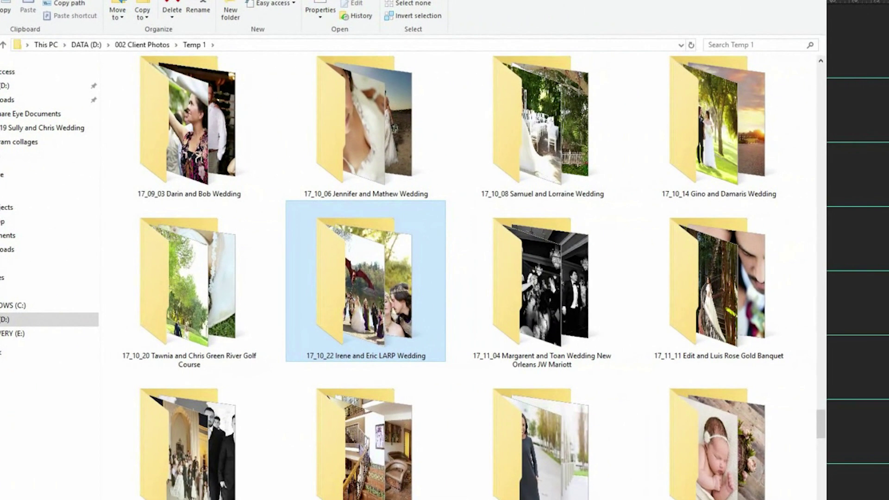
double_click(840, 161)
scroll(840, 160, "down", 5)
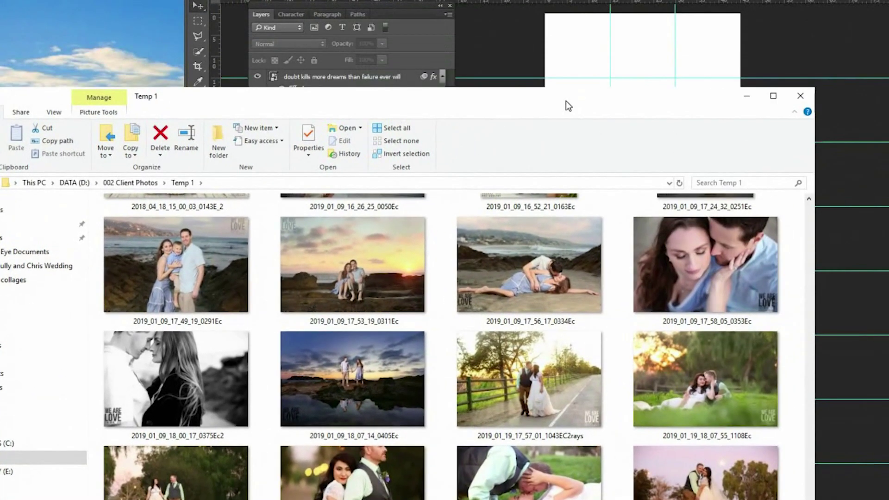
- Switch to the Collages folder window, go up to Instagram collages, and look through its frame, paper and pin assets
left_click(194, 499)
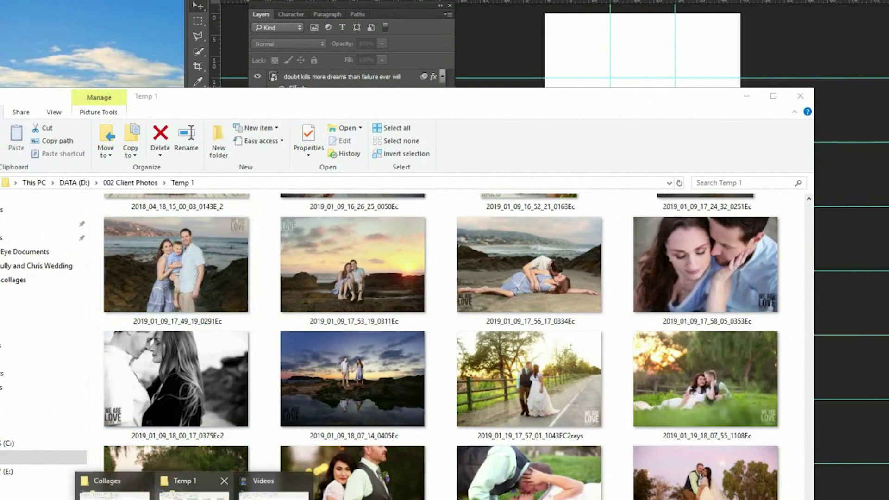
left_click(124, 486)
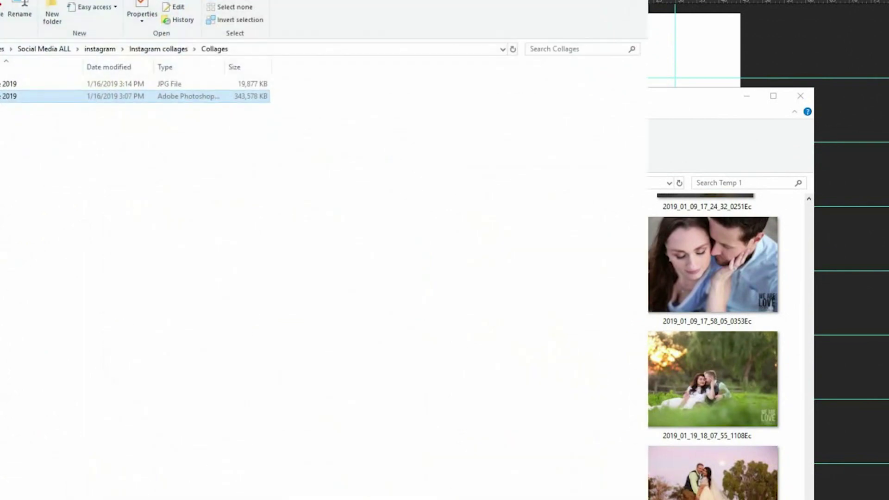
left_click_drag(90, 0, 273, 0)
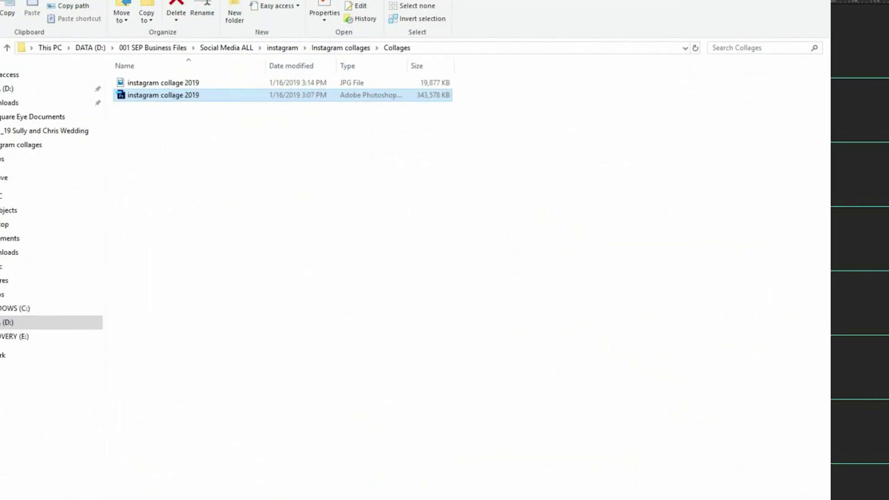
left_click(0, 48)
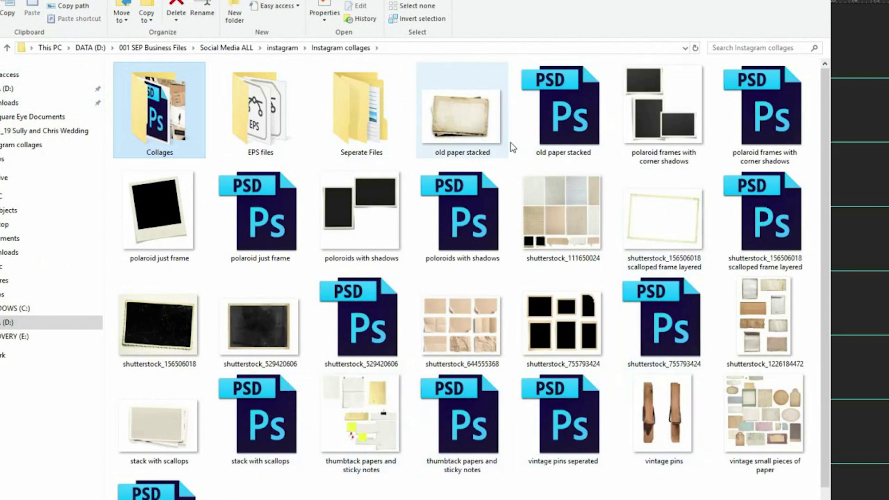
scroll(510, 143, "down", 1)
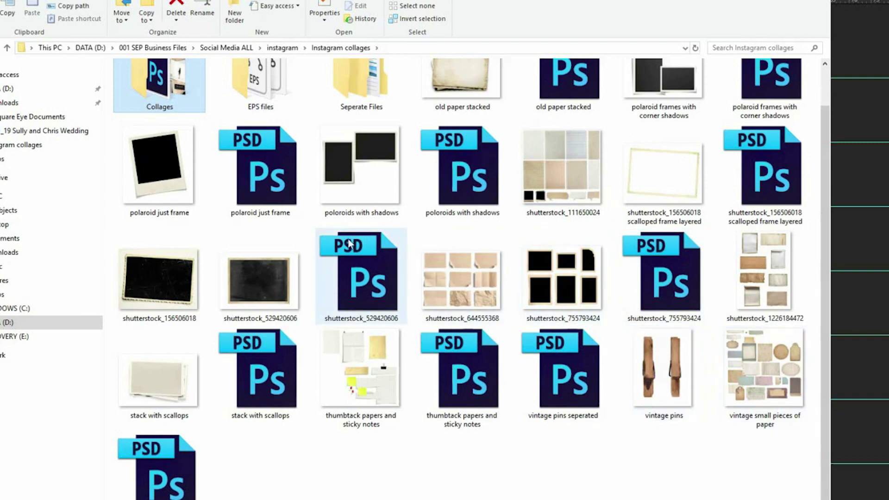
- Open the branding board image from the Marketing Board folder inside D: 008 Branding in Photoshop
left_click(857, 278)
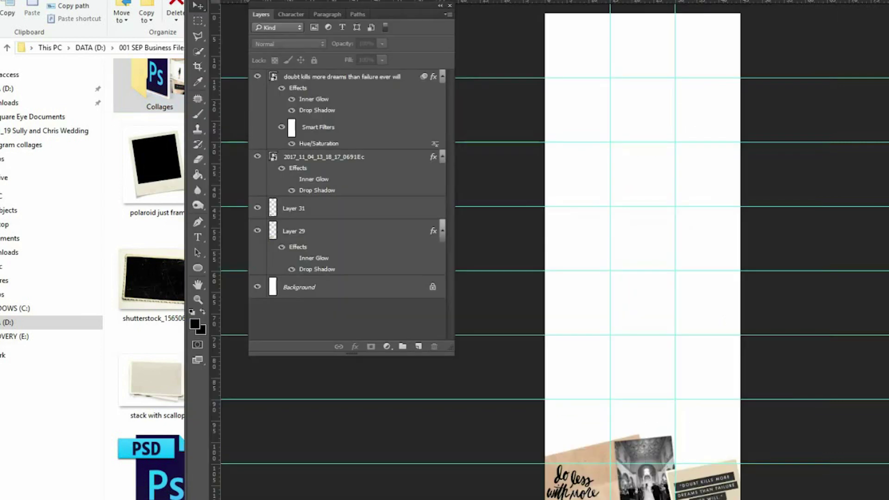
left_click_drag(852, 278, 879, 273)
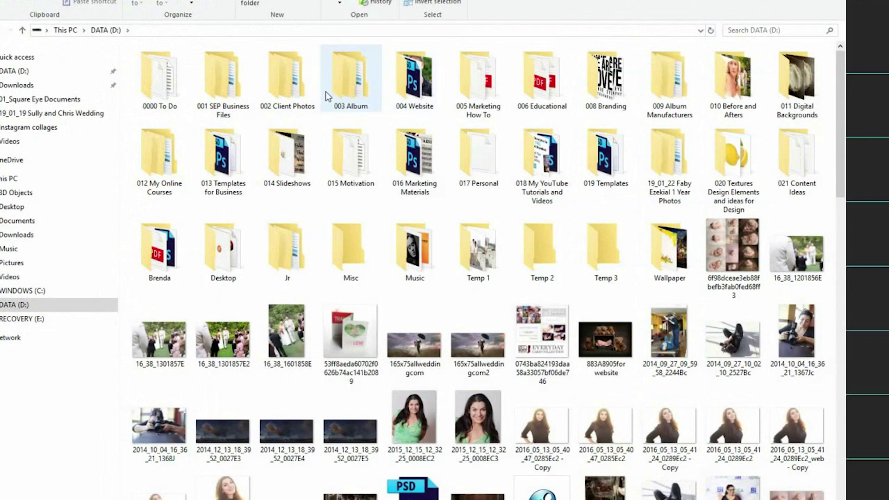
double_click(598, 88)
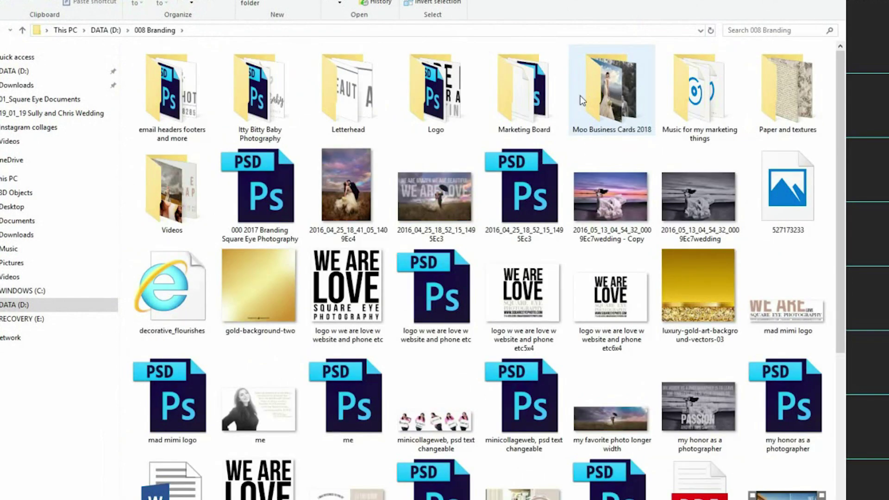
double_click(531, 100)
left_click_drag(552, 159, 872, 119)
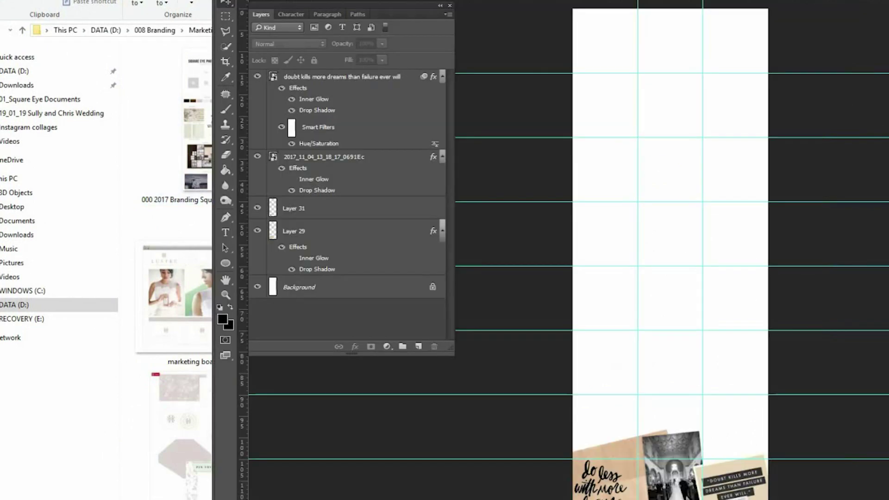
key("alt+Tab")
left_click(767, 0)
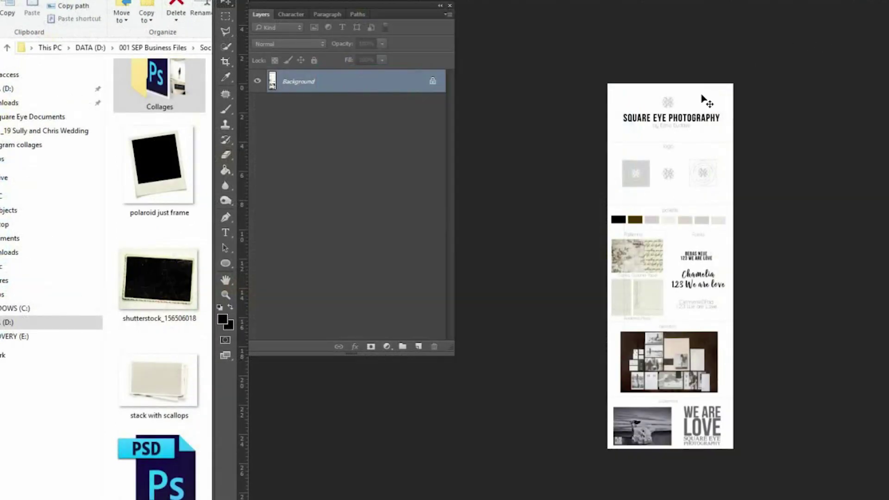
- Examine the branding board's logo, palette, patterns, fonts, inspiration and watermark sections at a larger zoom
scroll(688, 177, "up", 6)
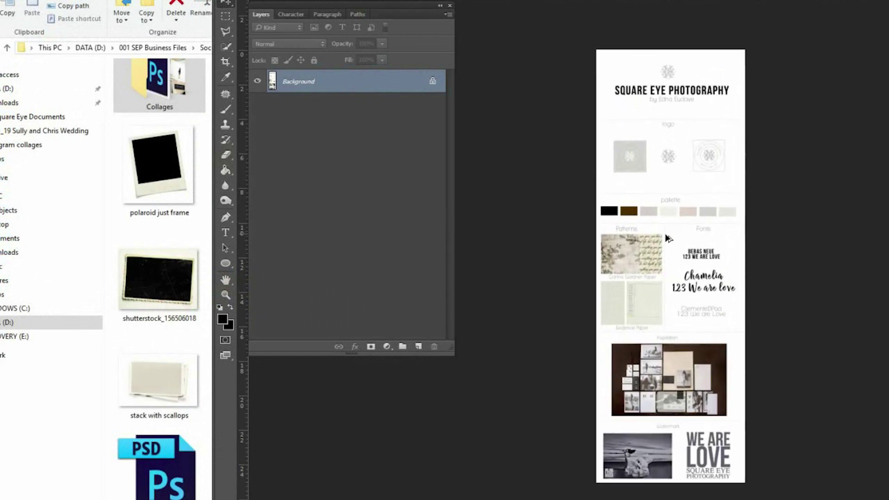
scroll(613, 206, "up", 5)
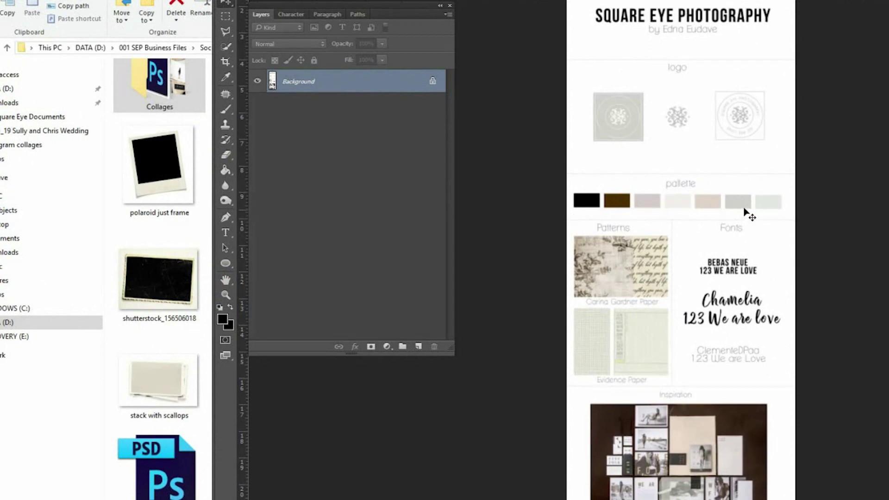
scroll(768, 250, "down", 3)
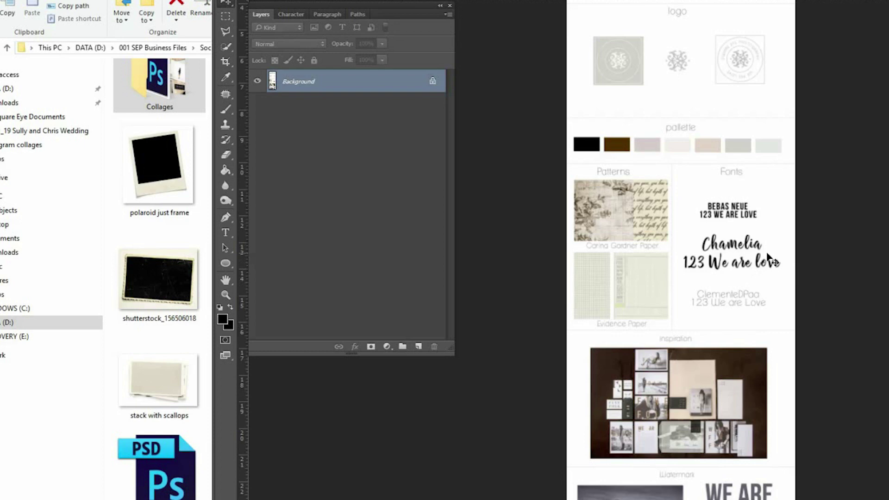
scroll(729, 273, "down", 3)
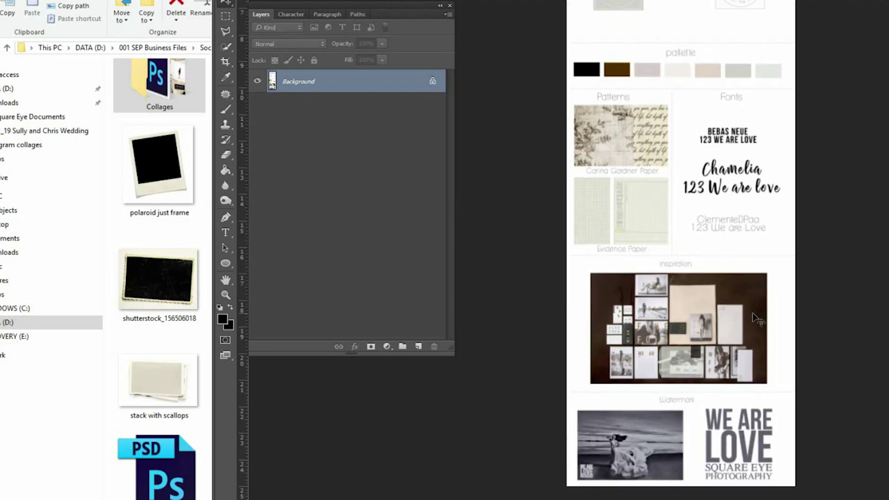
scroll(722, 313, "down", 3)
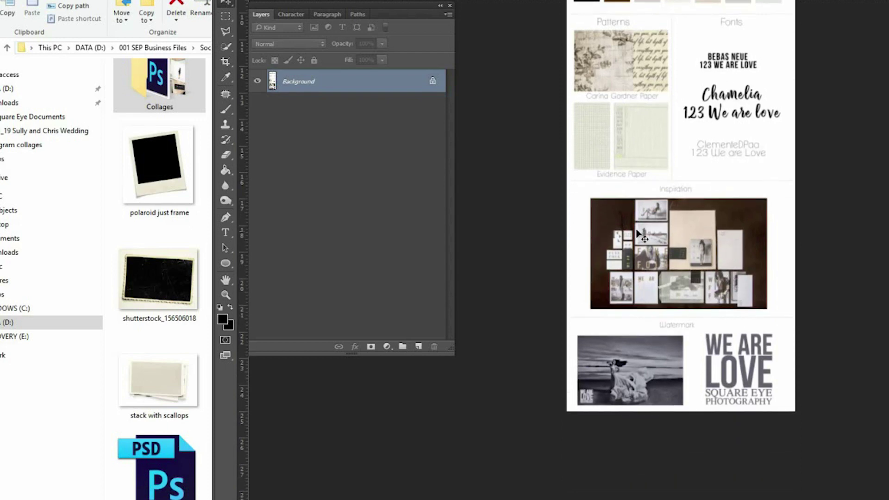
scroll(665, 248, "up", 6)
scroll(665, 248, "up", 1)
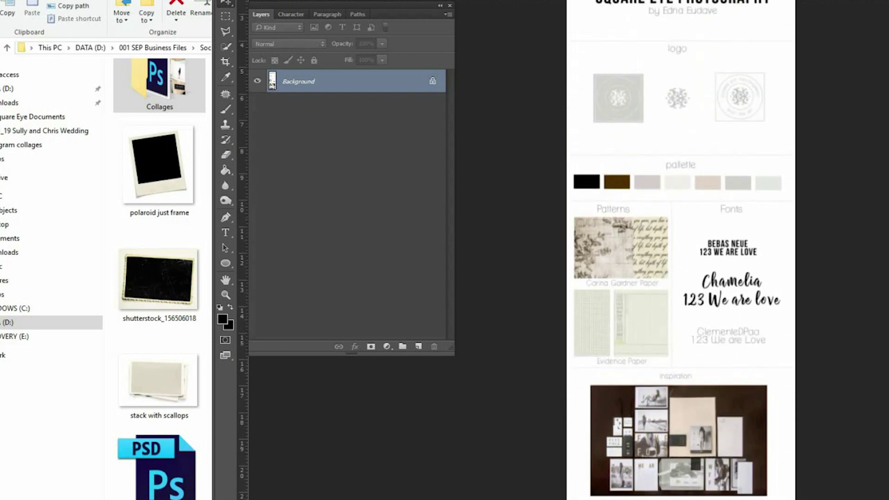
scroll(676, 296, "up", 2)
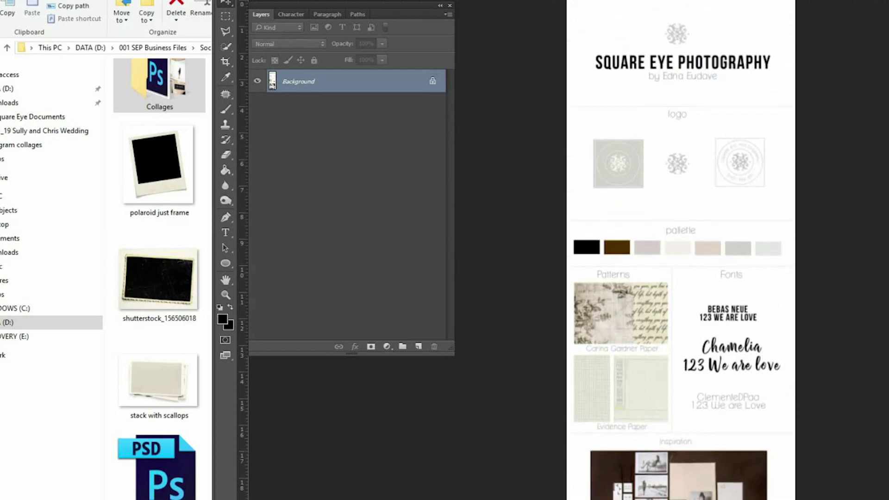
- Return to the collage document, then switch to the Instagram collages folder in File Explorer and select the polaroid just frame image
left_click_drag(359, 0, 615, 6)
left_click(650, 25)
left_click(685, 1)
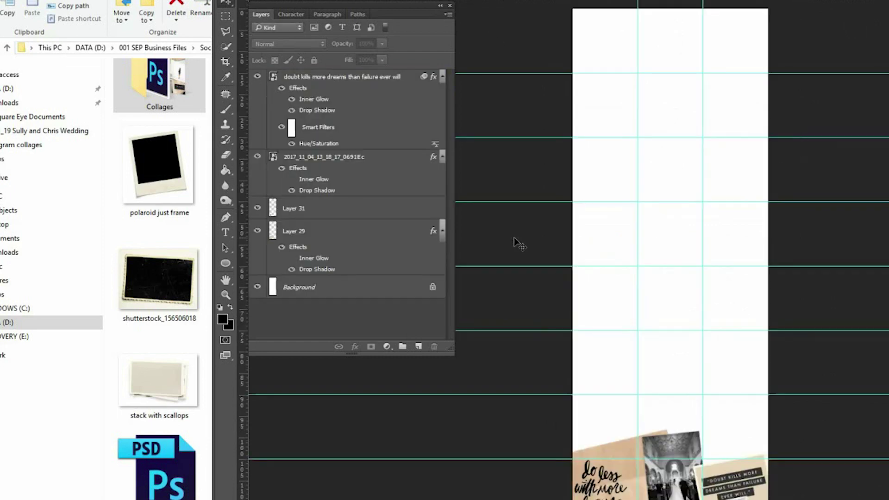
left_click(194, 178)
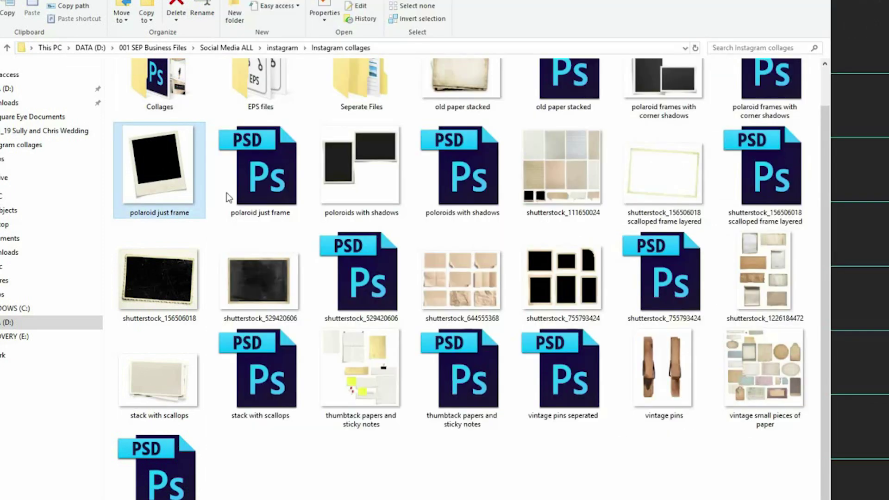
left_click(756, 276)
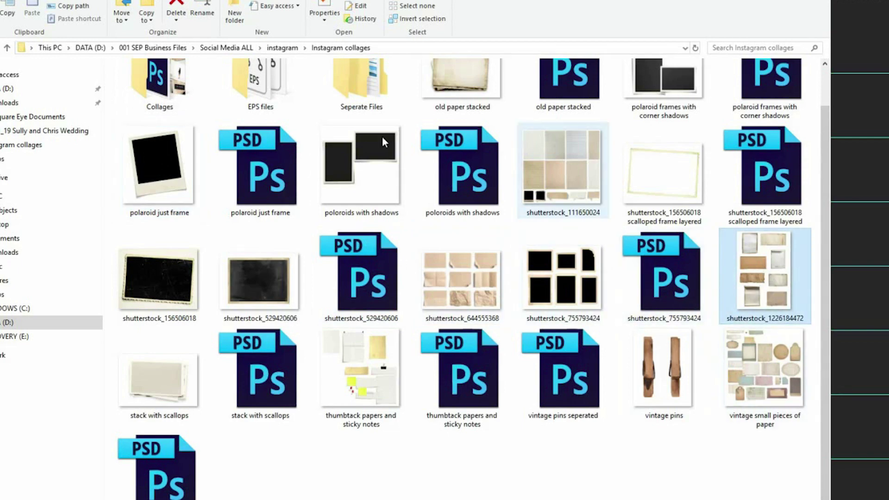
scroll(594, 227, "up", 1)
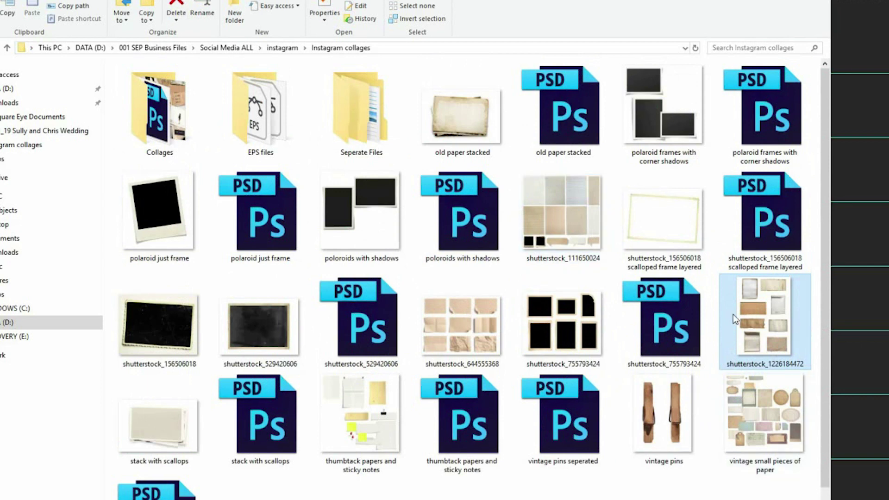
mouse_move(733, 314)
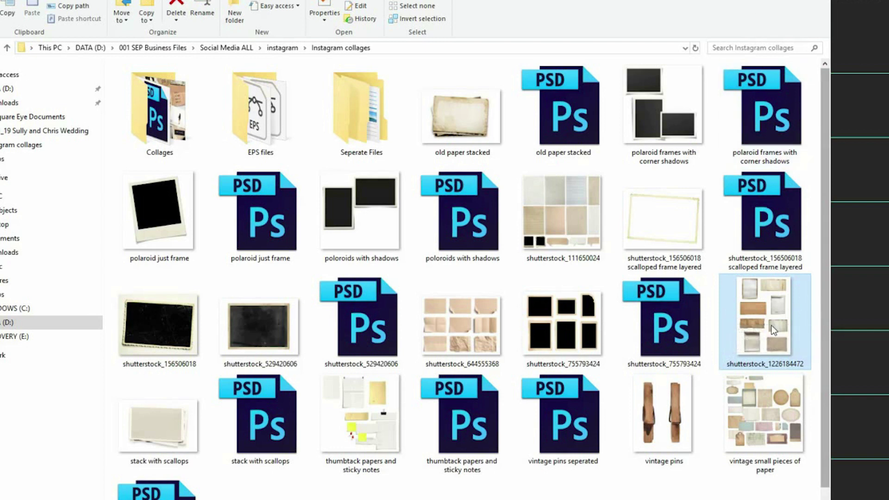
left_click_drag(761, 366, 856, 185)
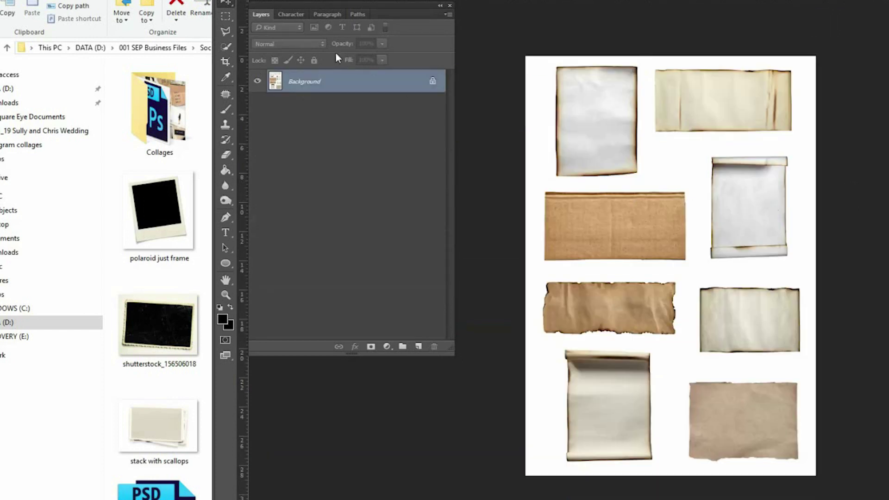
- Select the cream burnt-edge paper below the white scroll with the Quick Selection tool and check its outline up close
left_click(225, 31)
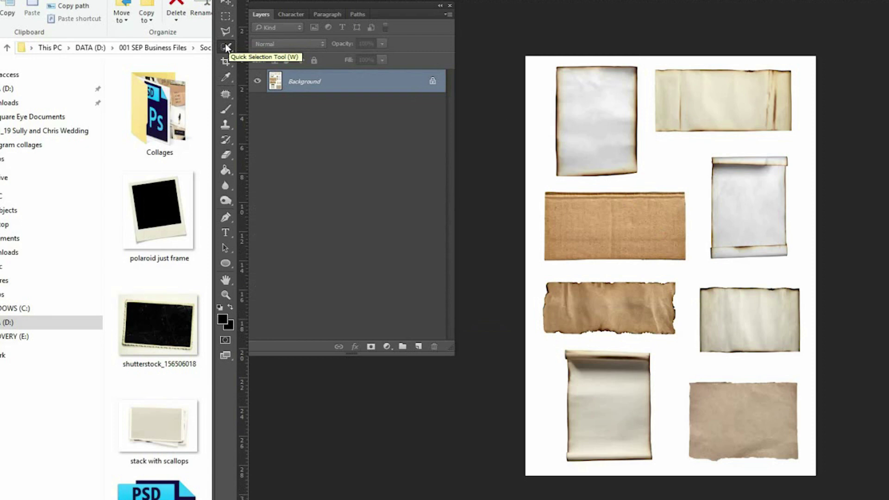
left_click(226, 48)
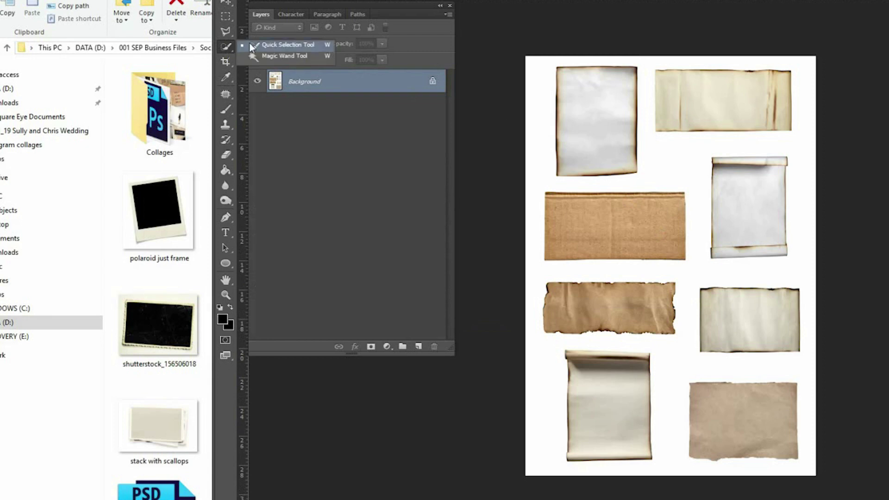
left_click(287, 44)
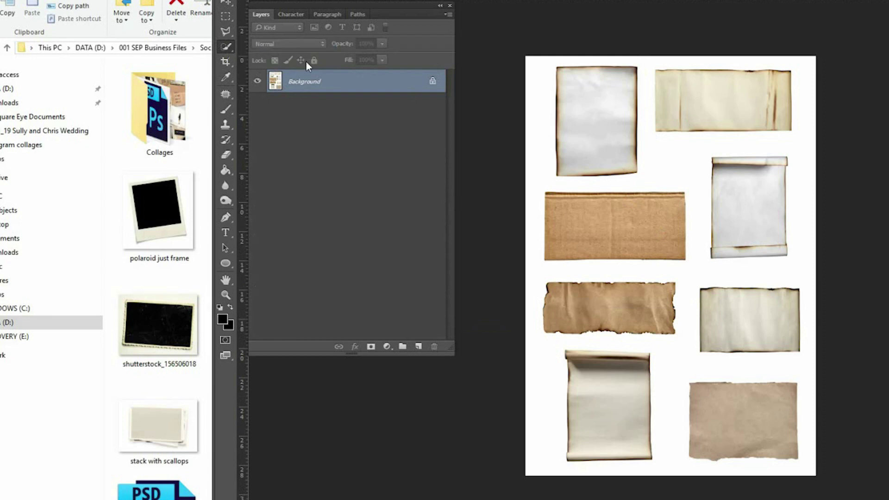
left_click(769, 310)
key("ctrl+plus")
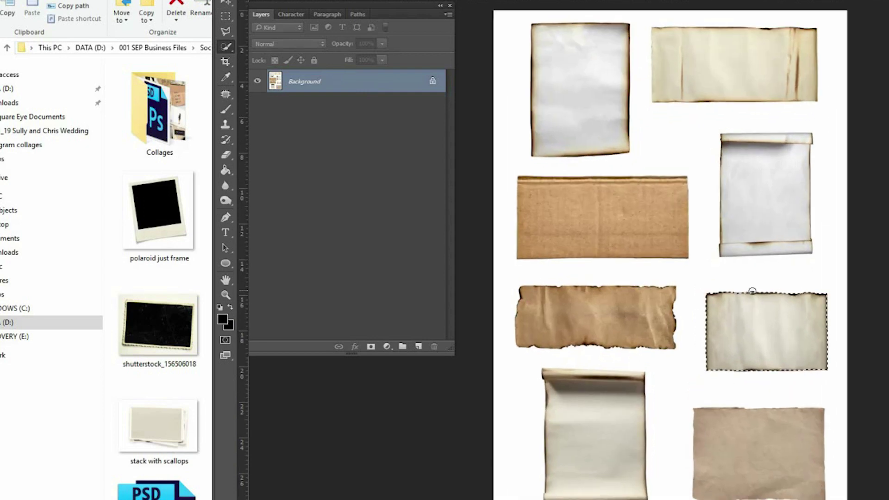
scroll(752, 291, "up", 6)
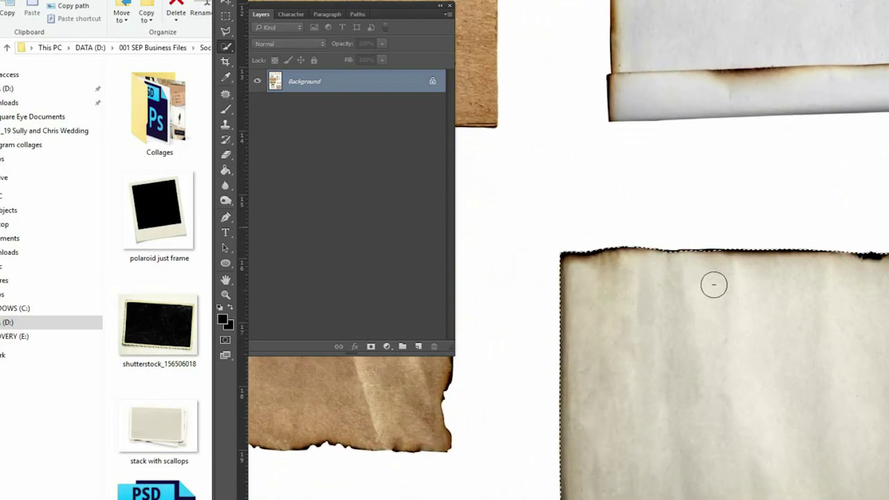
scroll(722, 287, "up", 2)
scroll(725, 290, "down", 4)
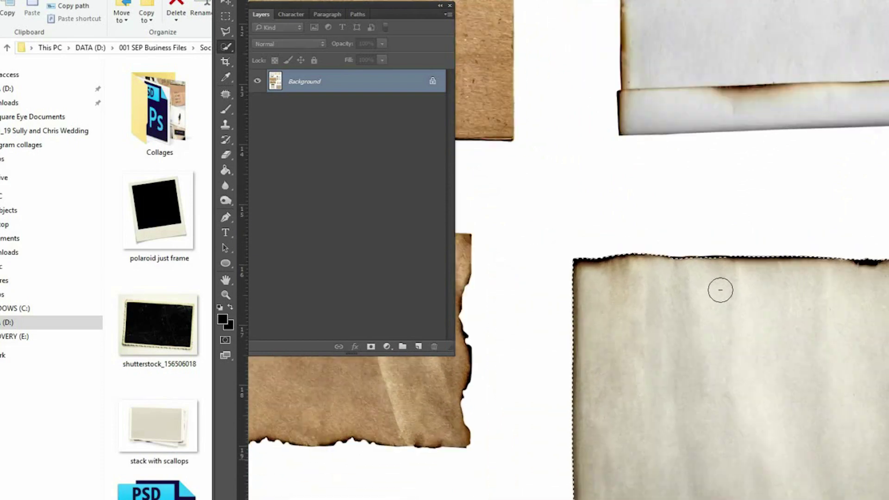
scroll(720, 290, "down", 3)
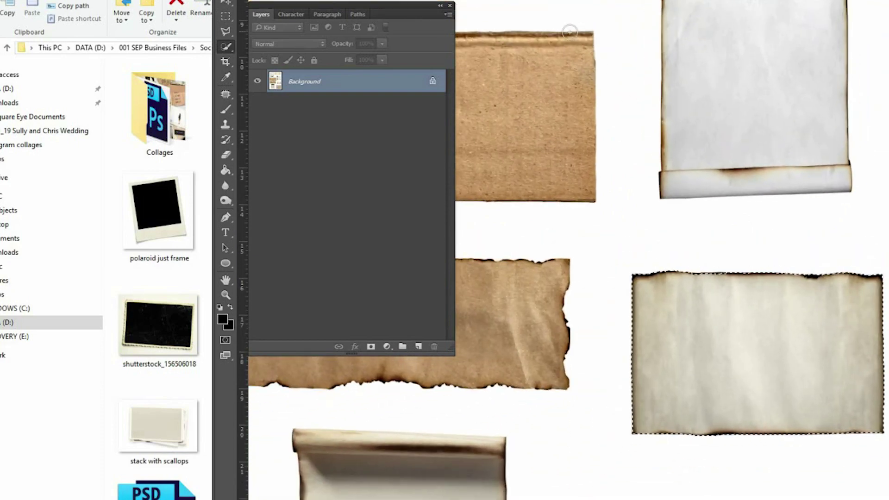
- Bring the selected paper into the collage document near the lower right and stack its layer directly above Background
key("ctrl+Tab")
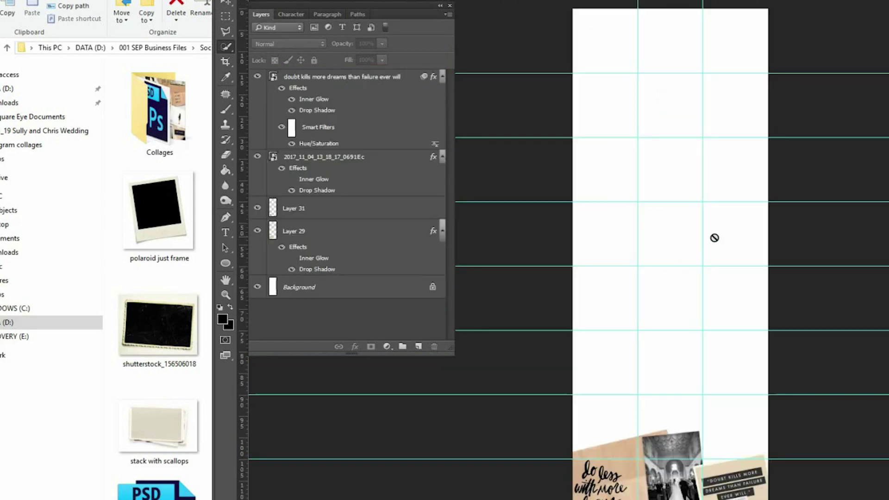
left_click_drag(720, 245, 738, 414)
left_click_drag(373, 85, 373, 297)
- Rotate the burnt-edge paper slightly clockwise and position it behind the church photo and quote card, running past the right canvas edge
key("ctrl+t")
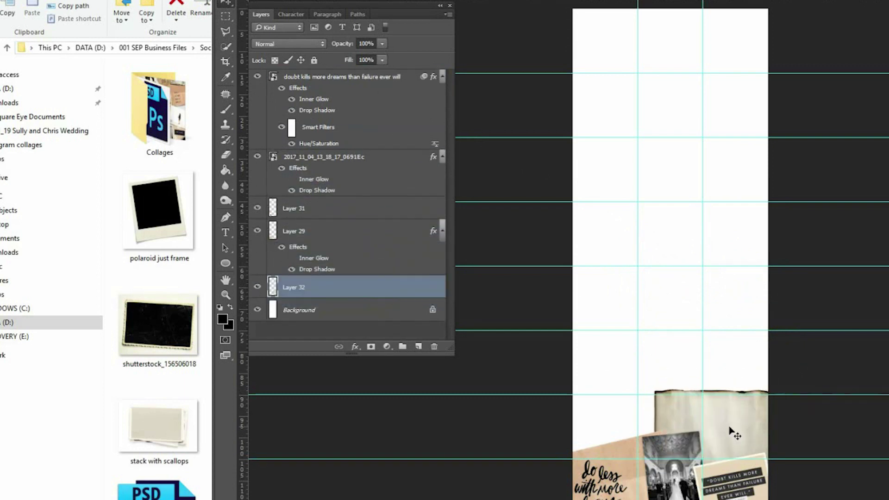
left_click_drag(844, 419, 840, 443)
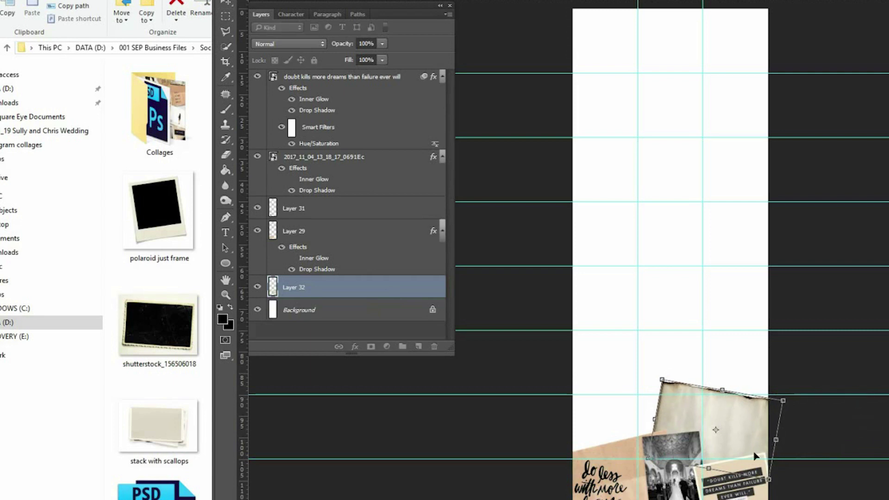
mouse_move(754, 453)
left_mouse_down()
mouse_move(756, 466)
mouse_move(754, 442)
left_mouse_up()
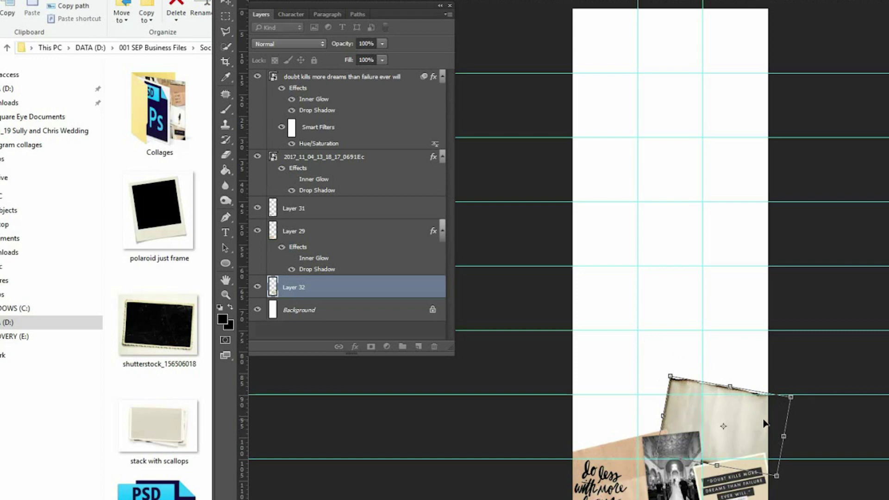
key("Return")
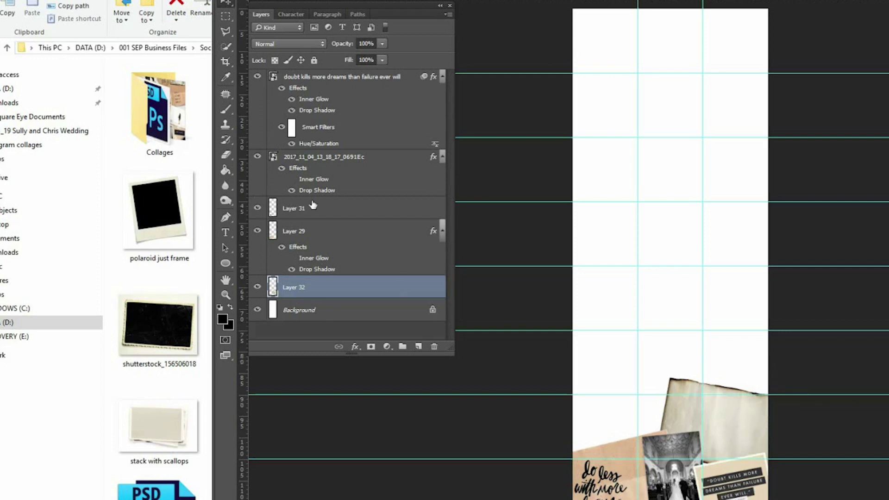
- Switch to the Temp 1 client photos folder in File Explorer and open the photo 2019_01_19_18_07_55_1108Ec in Photoshop
key("alt+Tab")
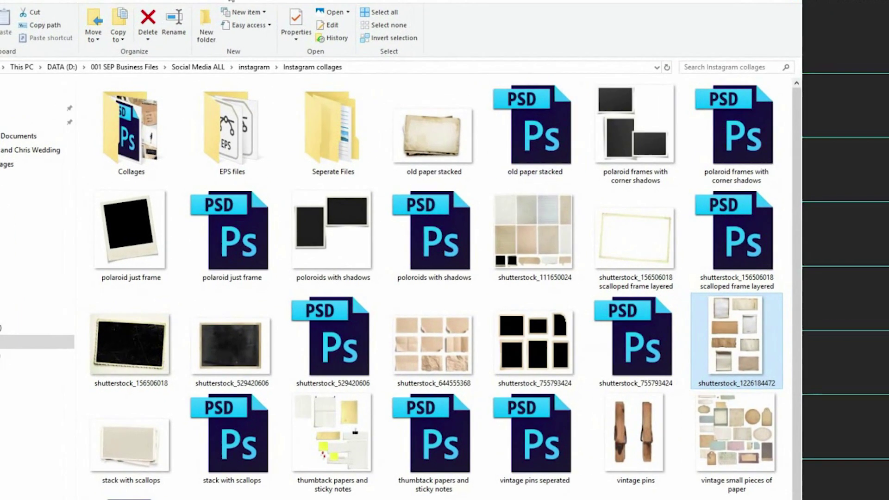
left_click(198, 470)
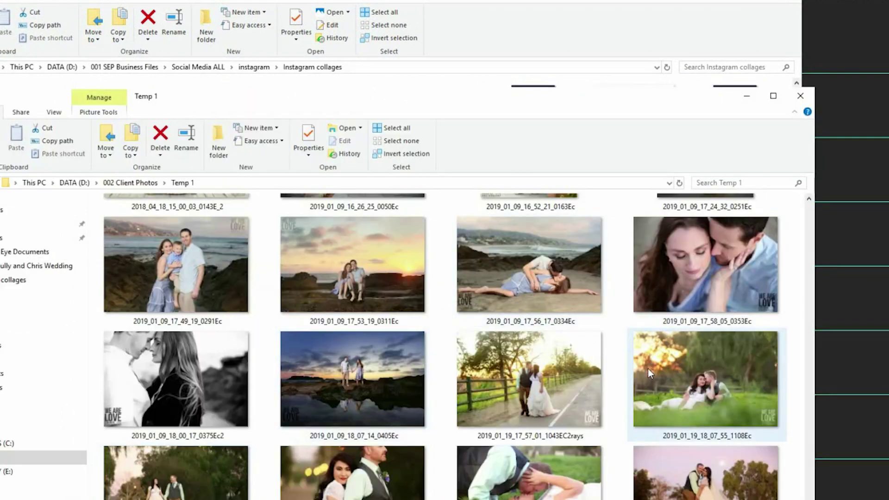
left_click(640, 294)
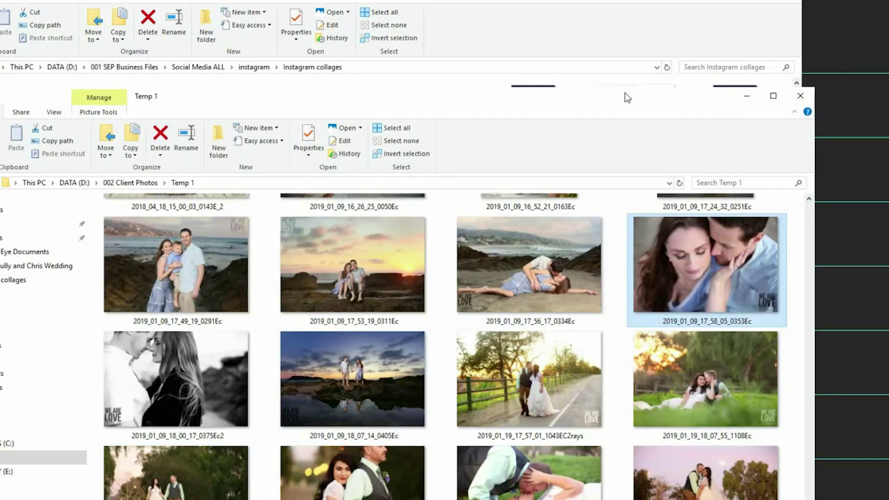
left_click_drag(628, 97, 639, 0)
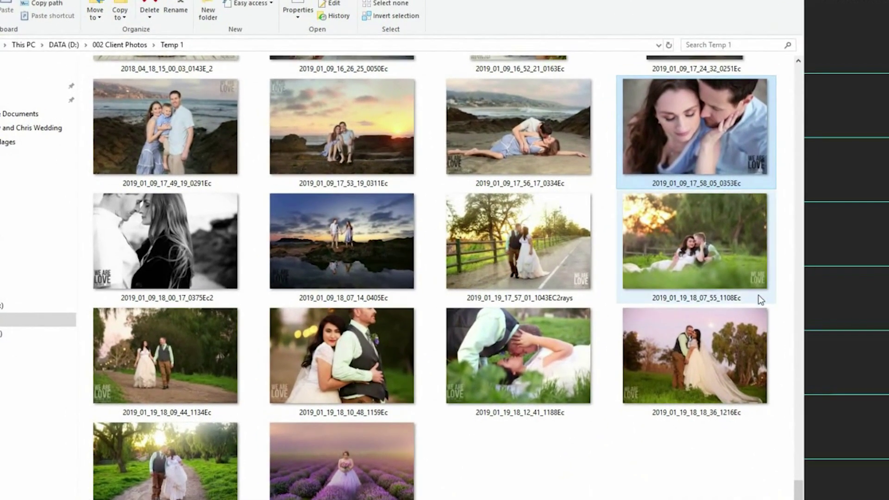
left_click(709, 249)
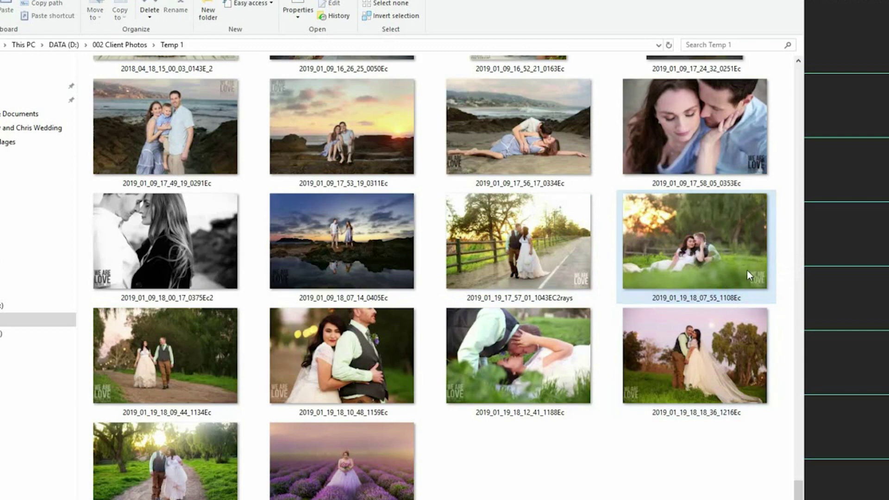
left_click_drag(688, 268, 868, 83)
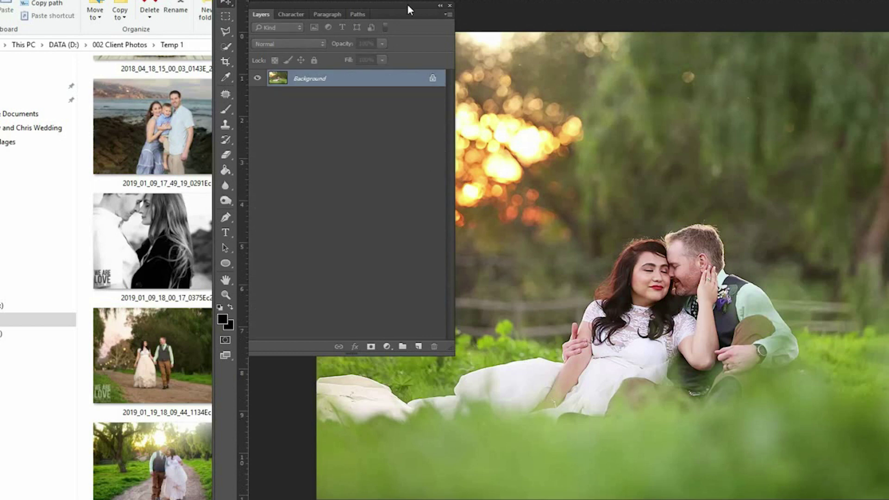
- Move the Layers panel off the photo, then copy the whole couple photo and paste it into the collage above the paper layer
left_click_drag(407, 4, 174, 0)
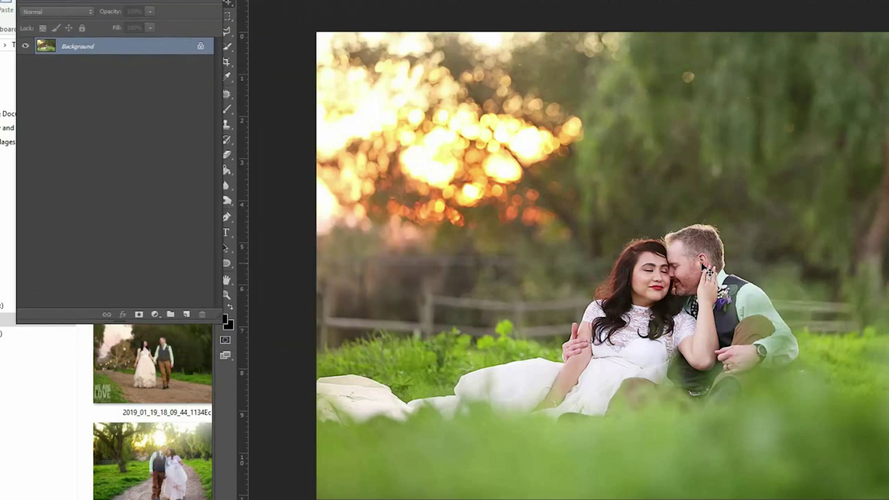
key("ctrl+a")
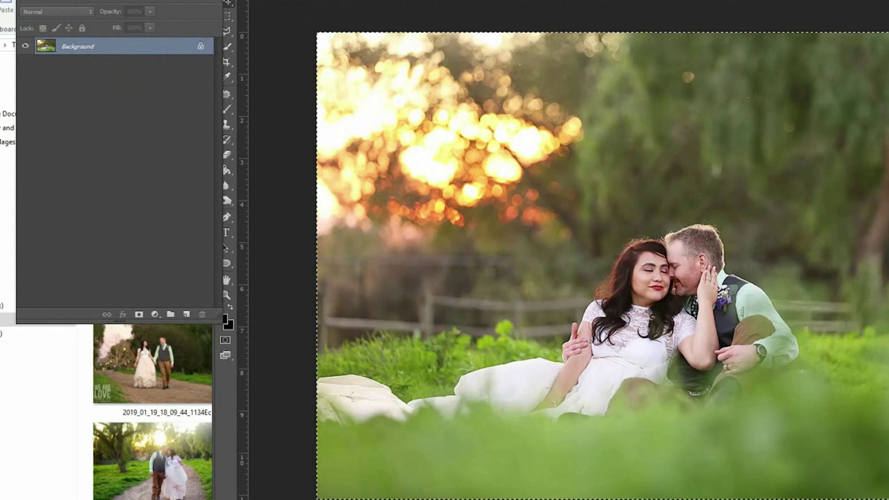
key("ctrl+Tab")
key("ctrl+Tab")
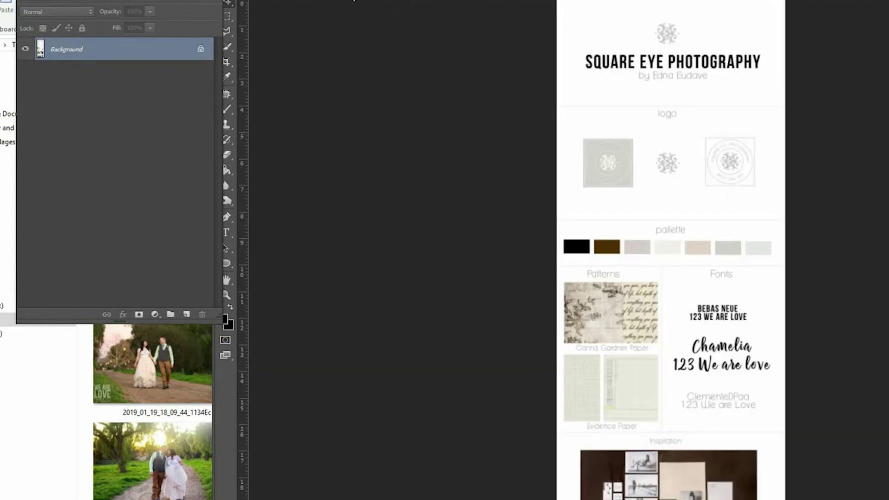
key("ctrl+Tab")
key("ctrl+v")
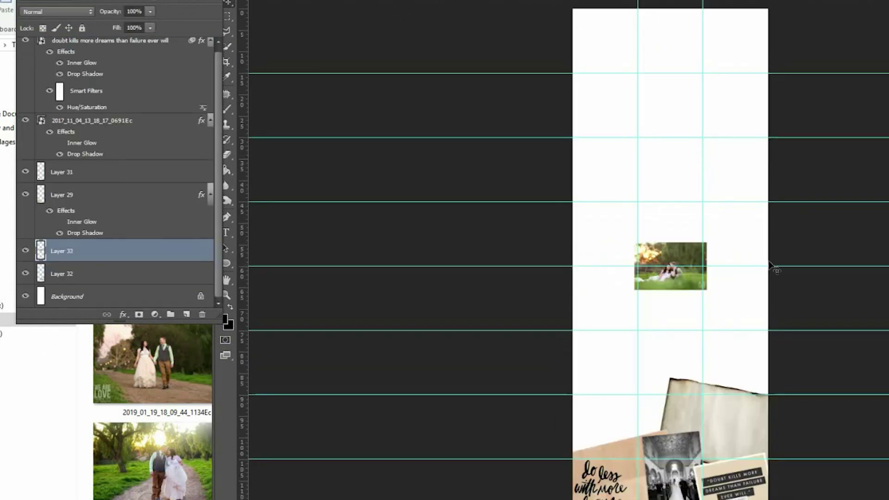
- Move the couple photo to the right column above the burnt-edge paper, enlarge it slightly and tilt it counterclockwise
left_click_drag(676, 254, 734, 346)
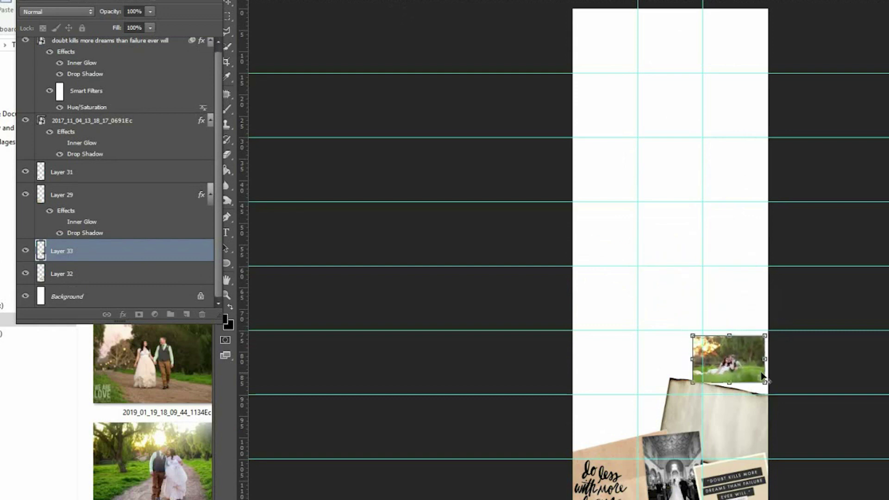
scroll(752, 363, "up", 2)
scroll(763, 378, "up", 1)
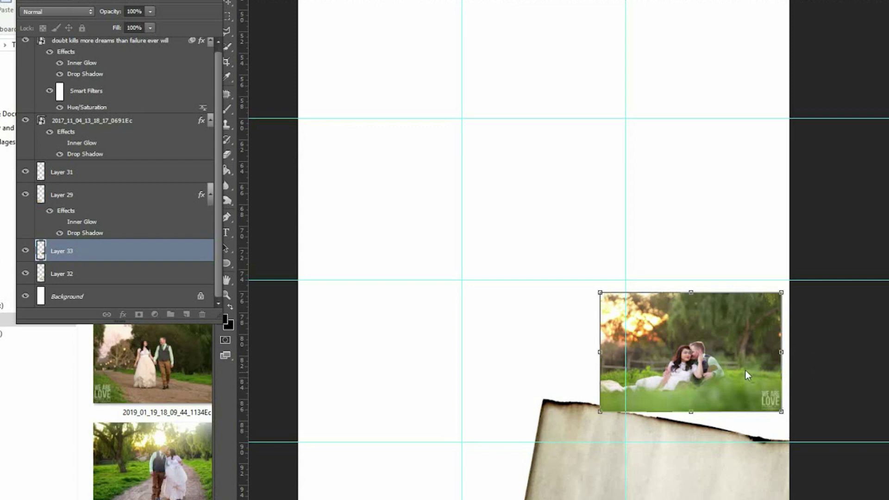
mouse_move(708, 357)
left_mouse_down()
mouse_move(722, 342)
mouse_move(708, 365)
left_mouse_up()
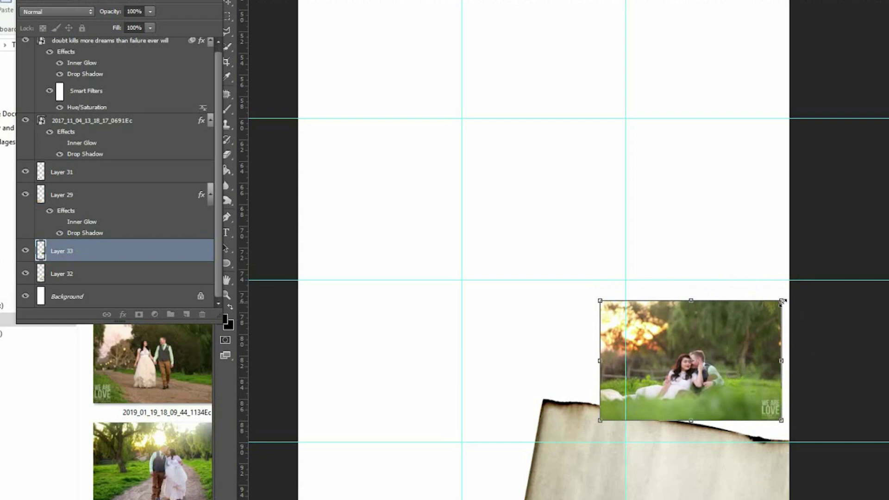
left_click_drag(783, 302, 820, 298)
left_click_drag(861, 383, 864, 370)
left_click_drag(754, 351, 757, 364)
- Move the couple photo onto the burnt-edge paper above the quote card and tilt it clockwise to match the paper's angle
scroll(760, 364, "down", 5)
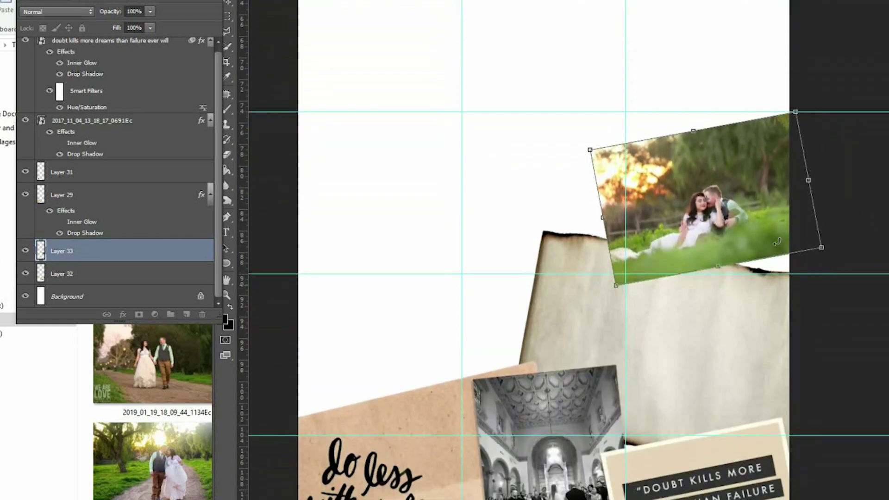
scroll(777, 242, "down", 1)
left_click_drag(729, 163, 734, 317)
left_click_drag(853, 319, 851, 367)
scroll(855, 342, "down", 1)
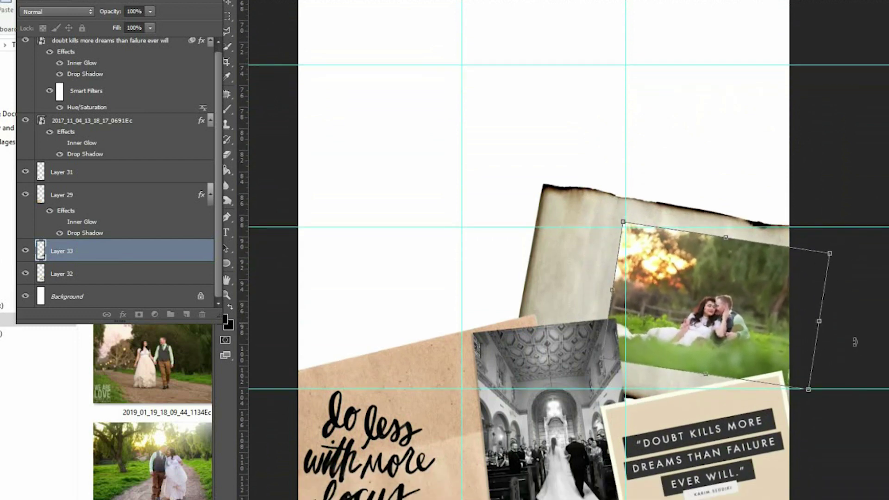
scroll(855, 342, "down", 2)
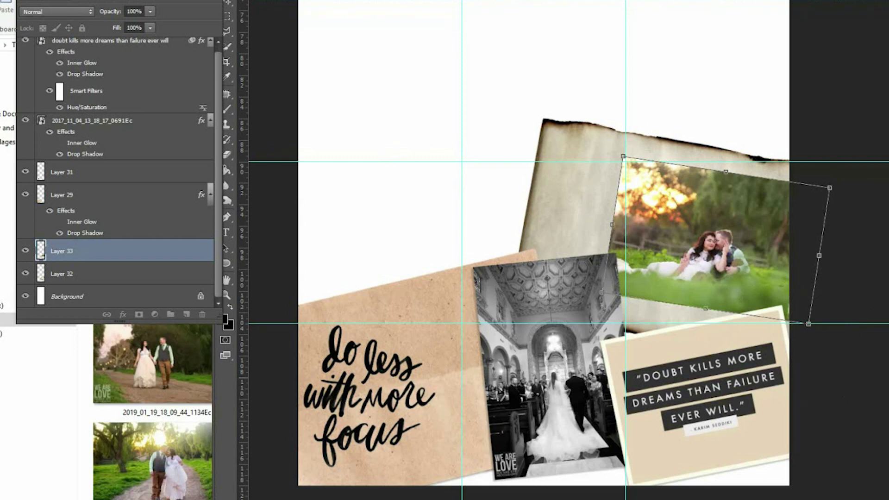
left_click_drag(800, 379, 821, 388)
left_click_drag(746, 282, 739, 282)
key("Return")
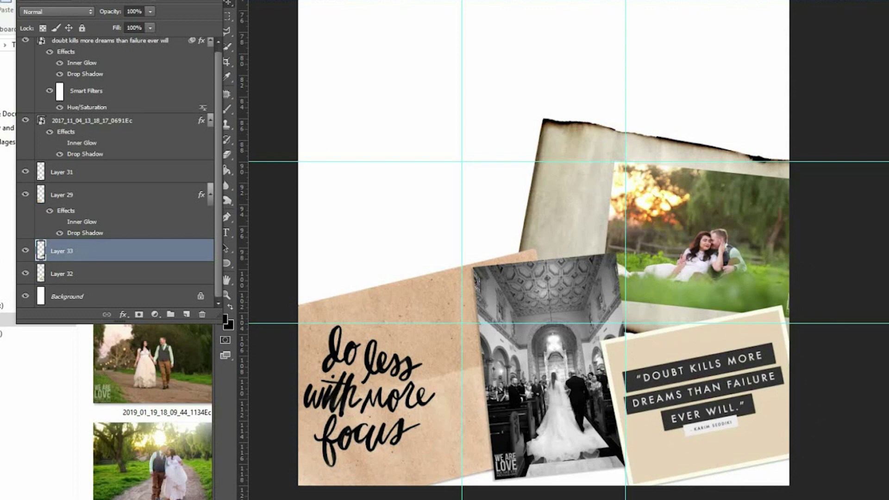
- Run the saved action that adds the Inner Glow border and Drop Shadow to the couple photo's layer
key("alt+F9")
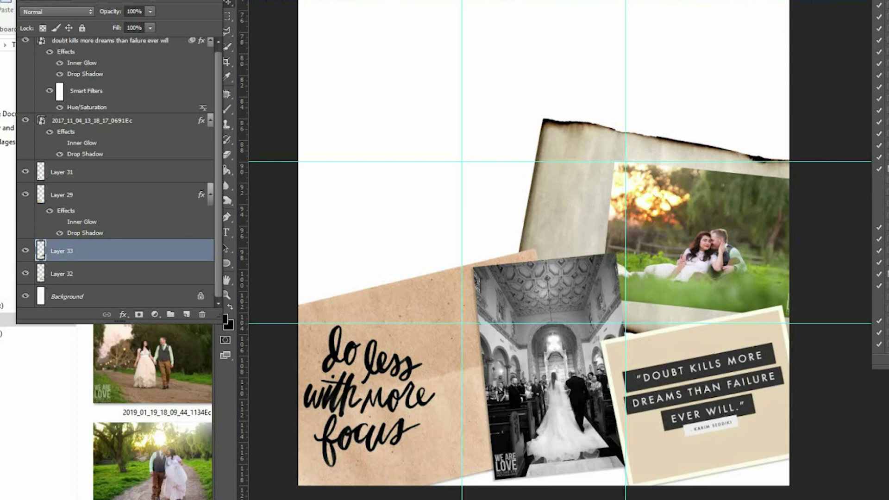
left_click(886, 310)
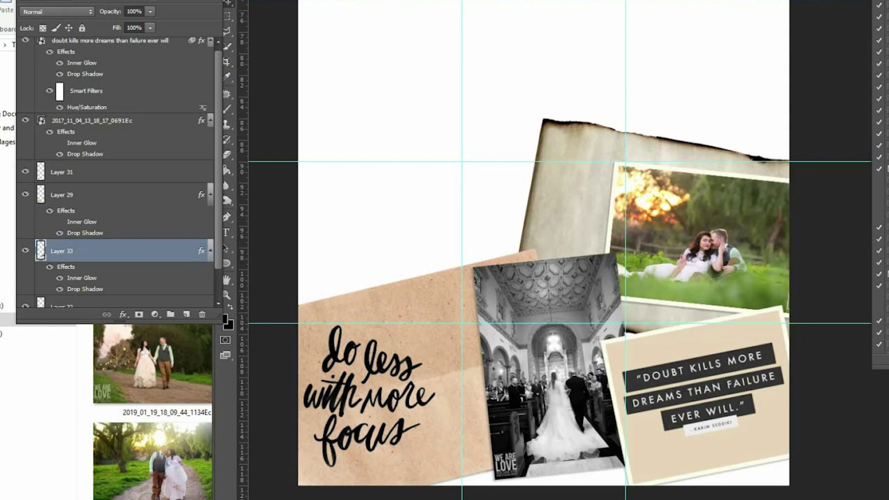
- Undo the saved action's Inner Glow and Drop Shadow on the couple photo and bring the Layers panel fully into view
key("ctrl+z")
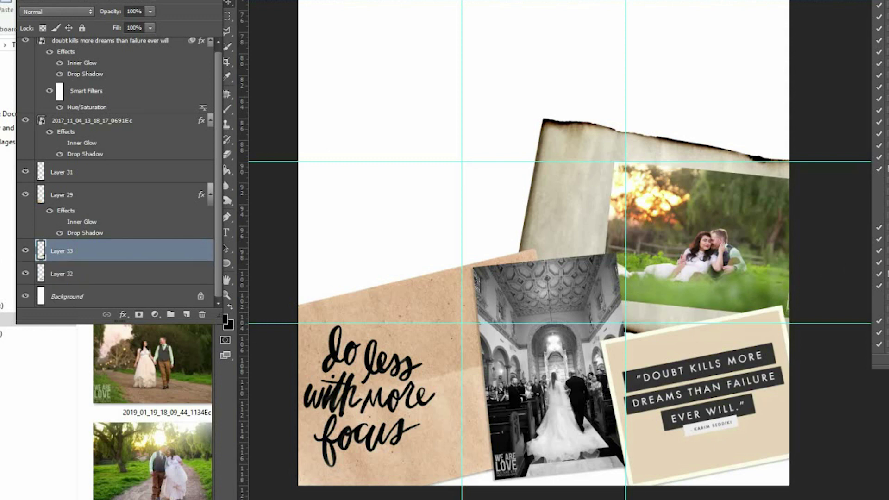
key("alt+F9")
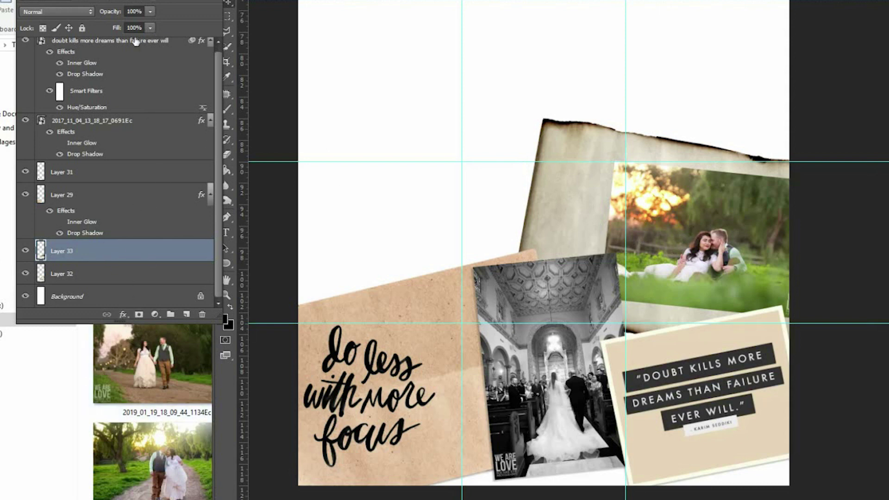
left_click_drag(64, 0, 291, 12)
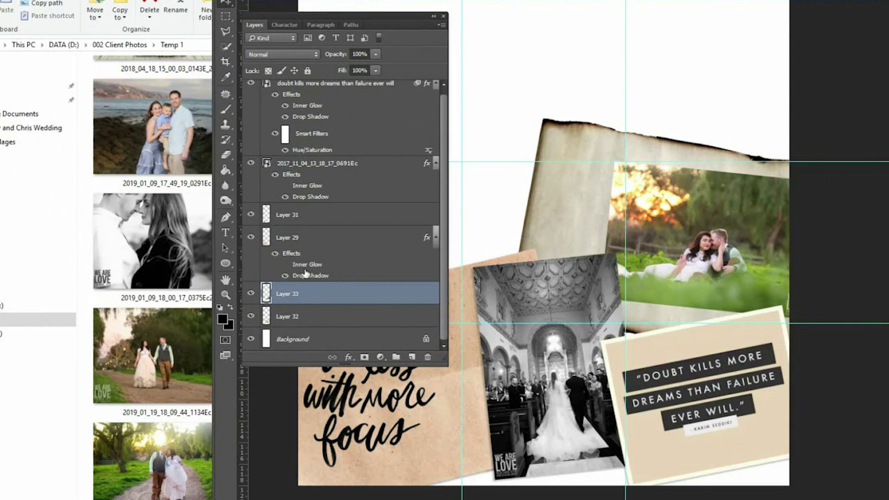
- Add an Inner Glow to the couple photo's layer, sampling its cream colour #fcfcec from the quote card's border
left_click(349, 358)
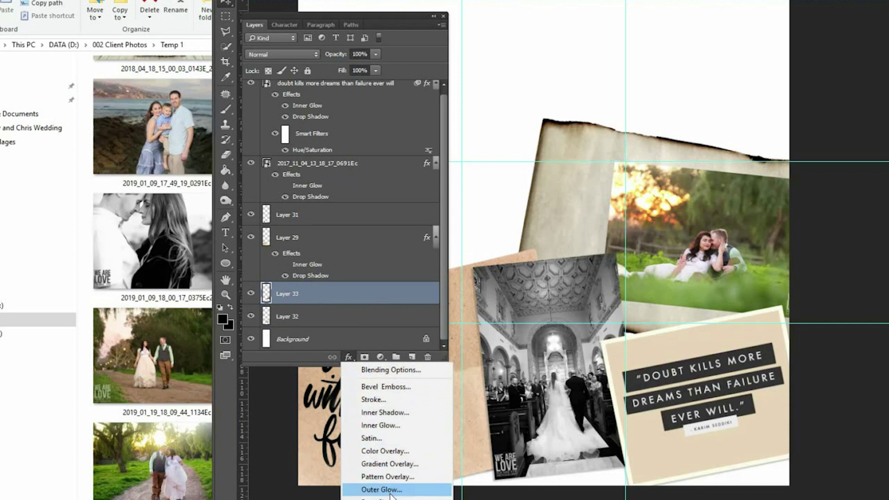
left_click(388, 425)
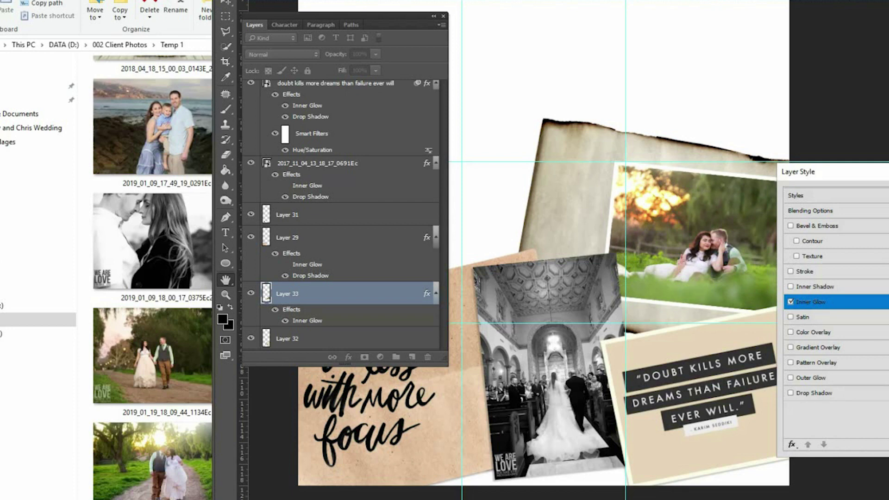
left_click(888, 257)
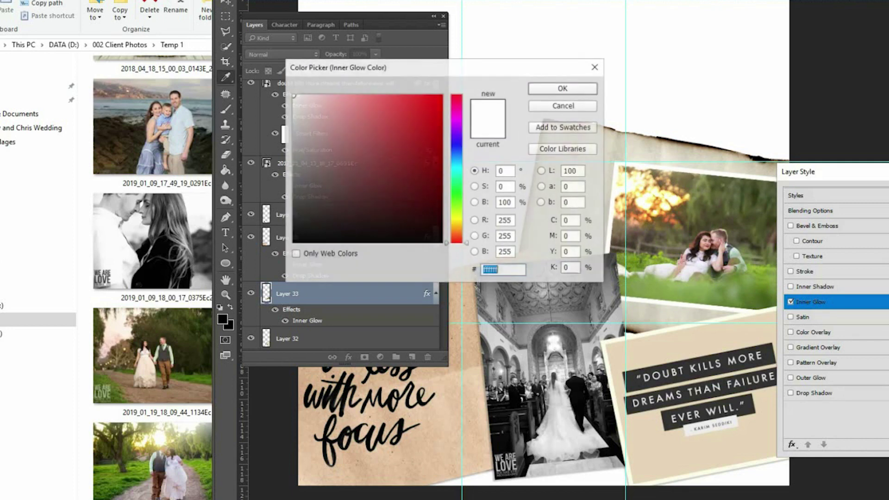
left_click(710, 321)
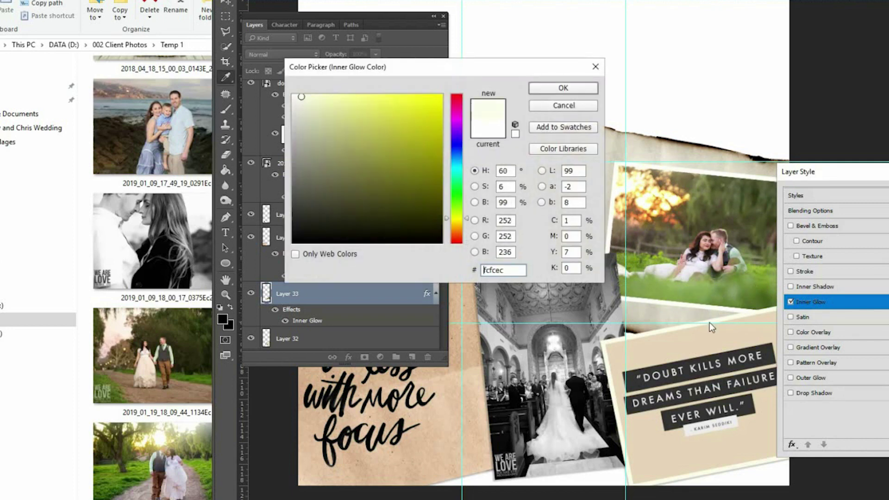
left_click(549, 90)
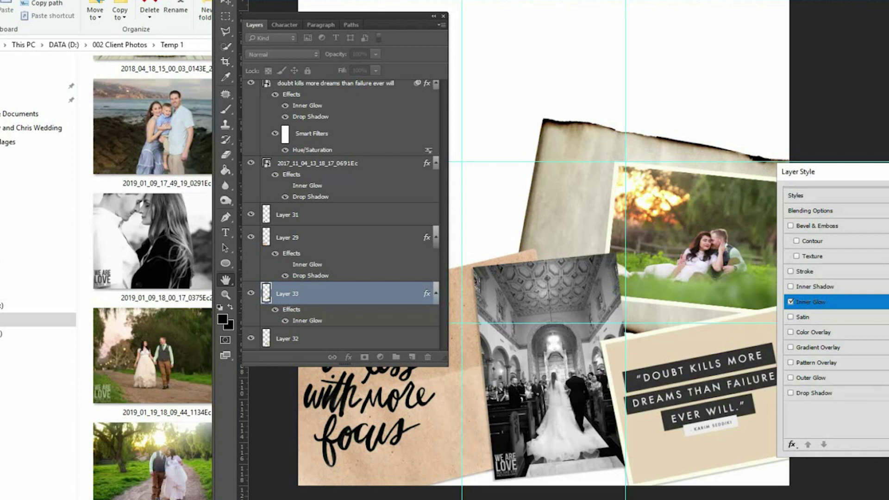
key("Return")
- Copy the layer style of the "doubt kills more dreams than failure ever will" quote card
scroll(576, 376, "up", 6)
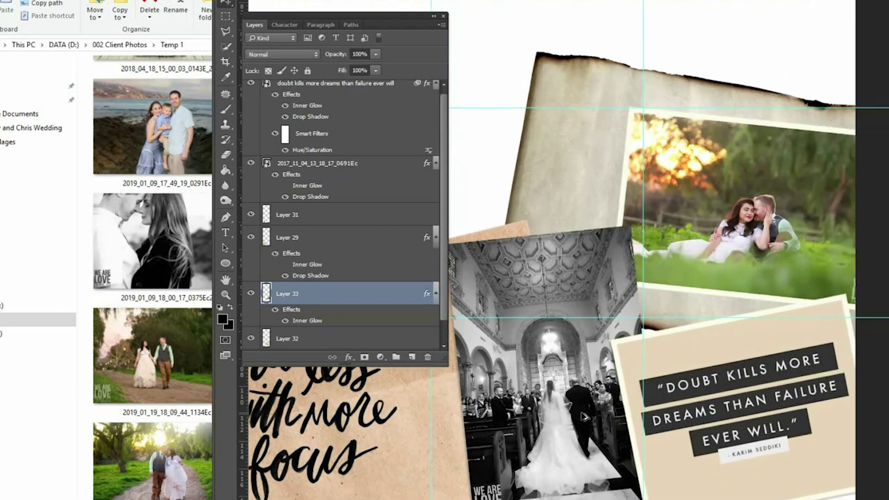
scroll(627, 335, "up", 3)
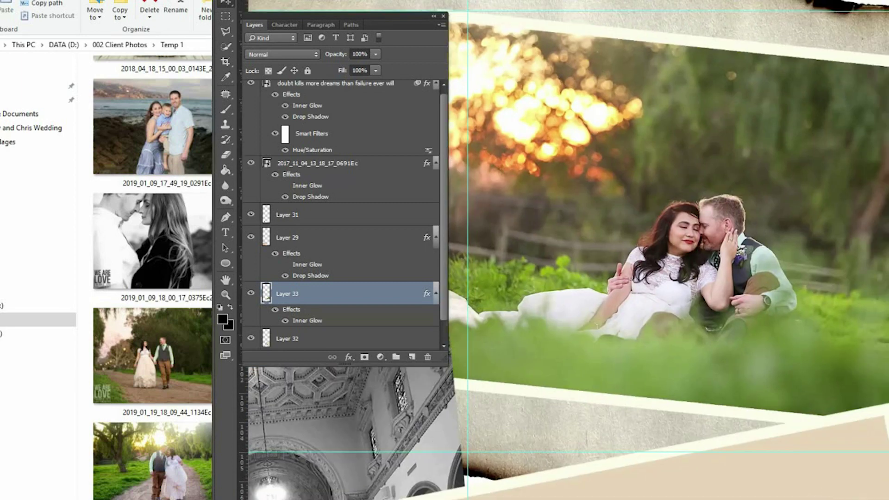
left_click_drag(505, 381, 718, 363)
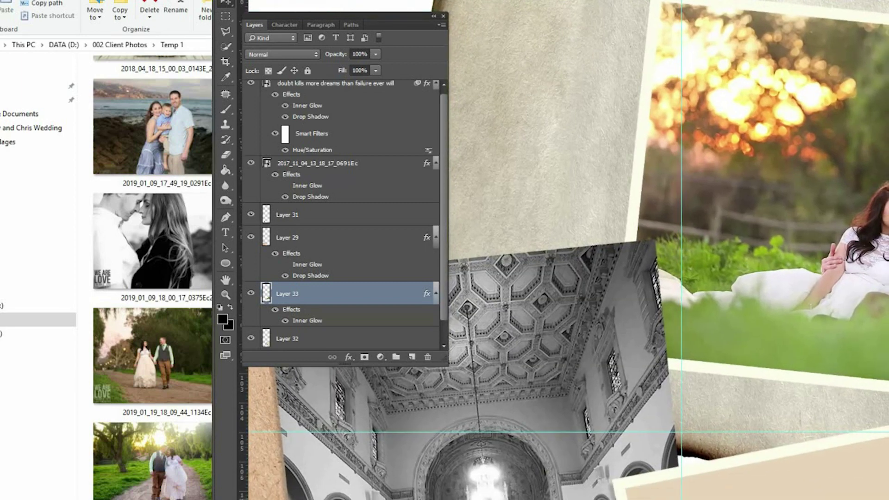
scroll(875, 324, "down", 10)
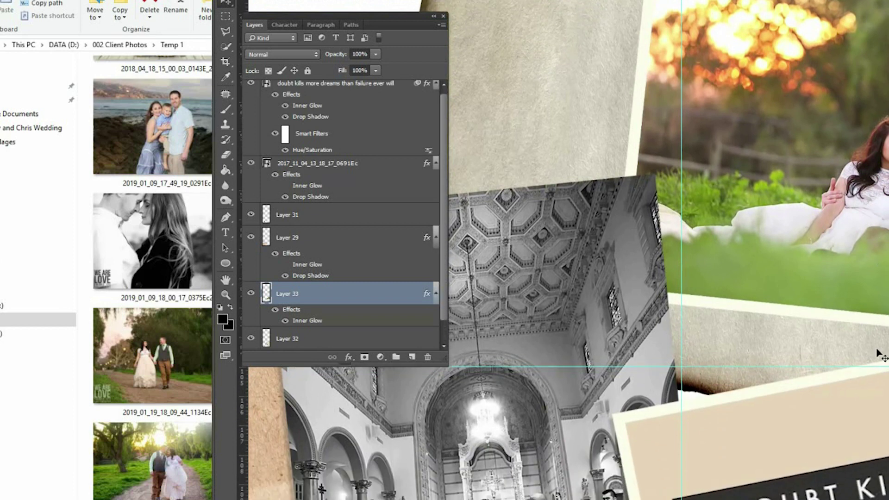
scroll(887, 390, "down", 2)
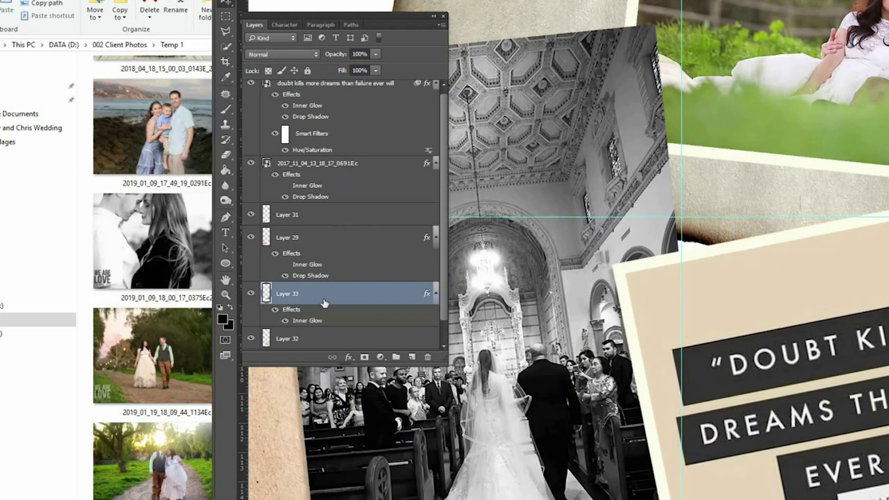
left_click(723, 301)
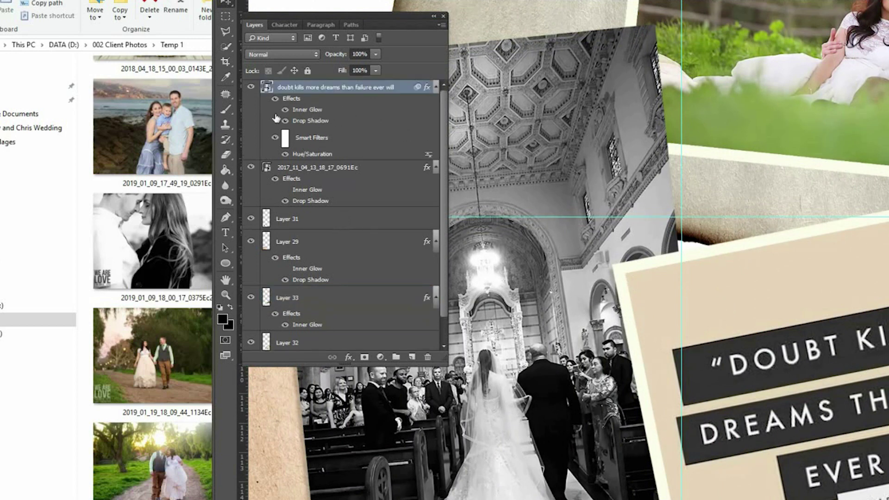
right_click(315, 118)
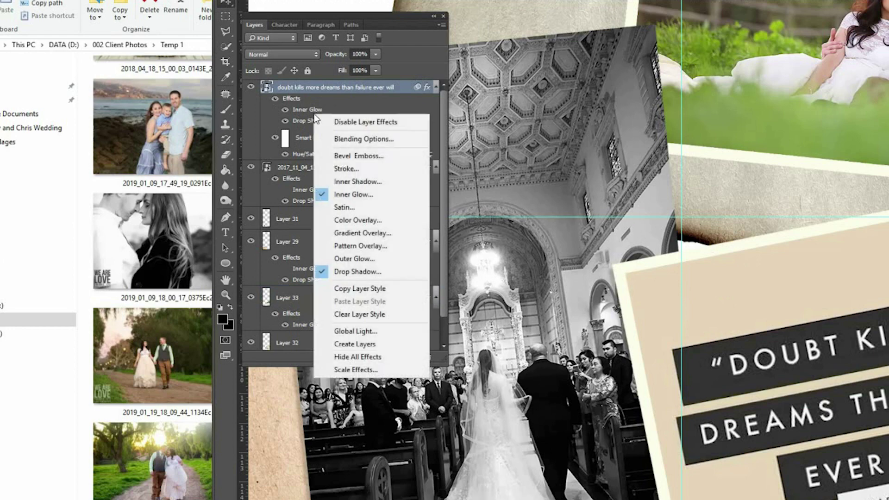
left_click(361, 288)
- Try pasting the copied quote card style onto the couple photo's layer, and undo the paste
scroll(862, 188, "up", 6)
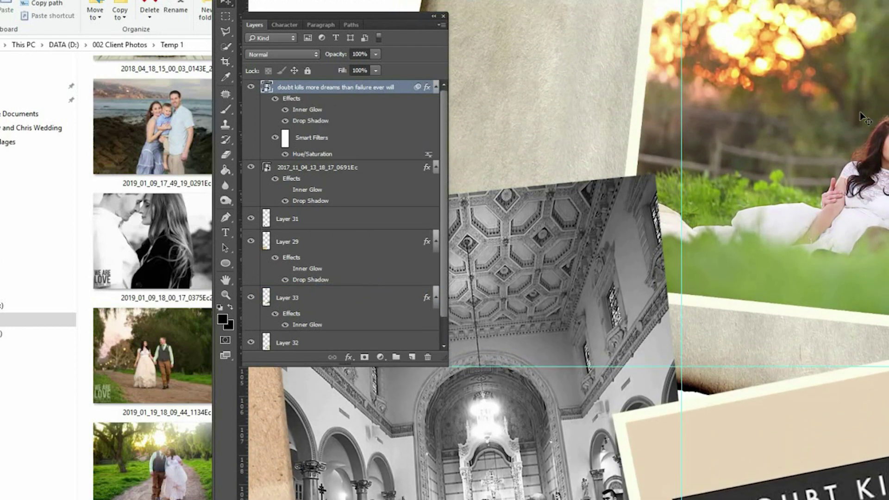
scroll(860, 112, "up", 1)
scroll(324, 278, "down", 1)
left_click(314, 272)
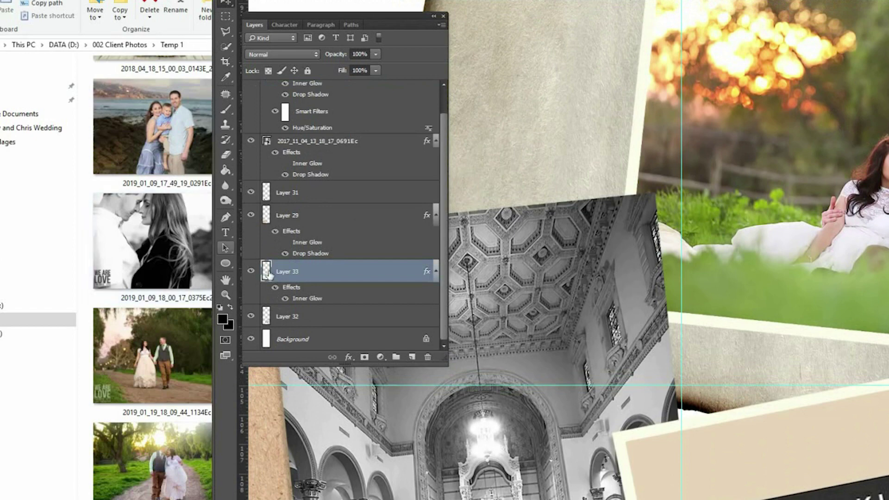
right_click(310, 272)
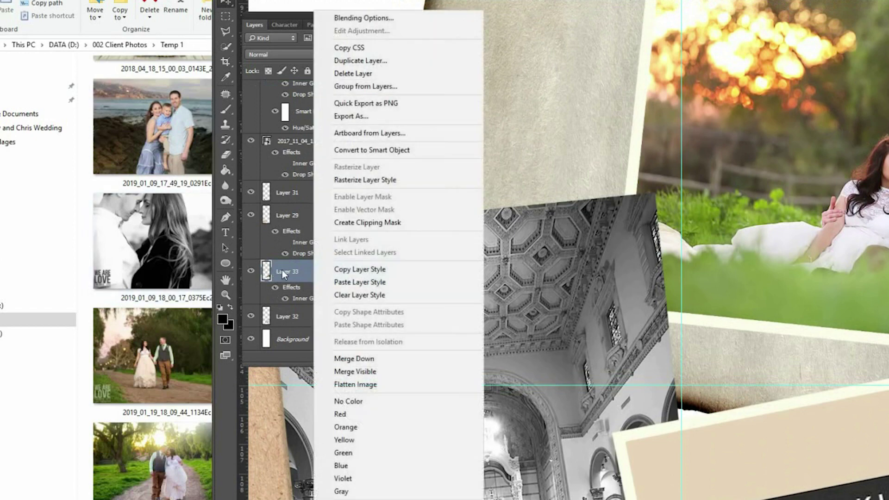
left_click(360, 282)
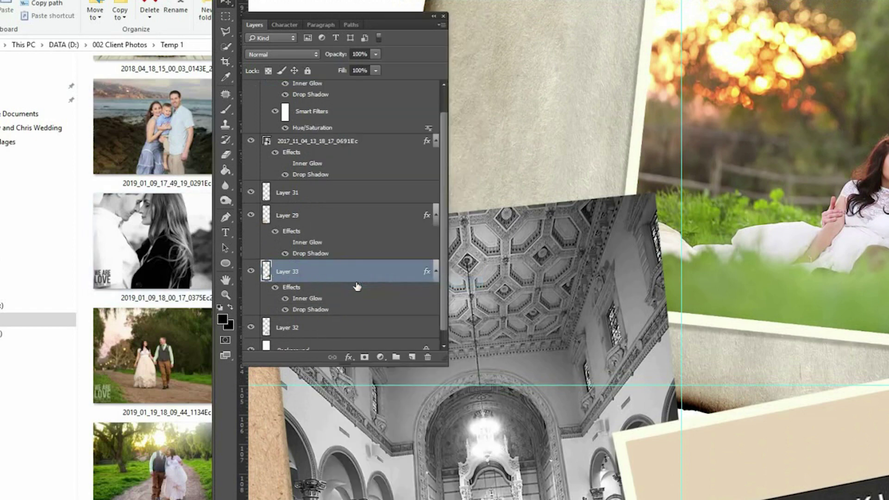
key("ctrl+z")
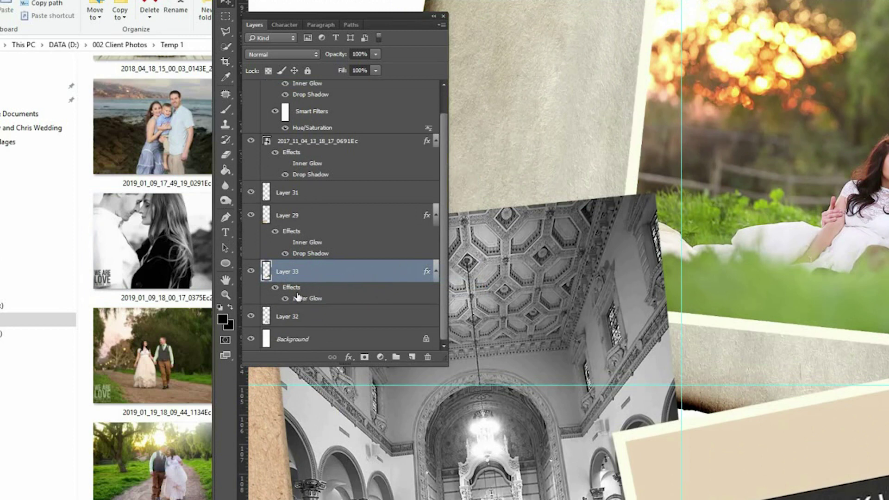
- Add a black #000000 Drop Shadow to the couple photo's layer alongside its Inner Glow
left_click(350, 360)
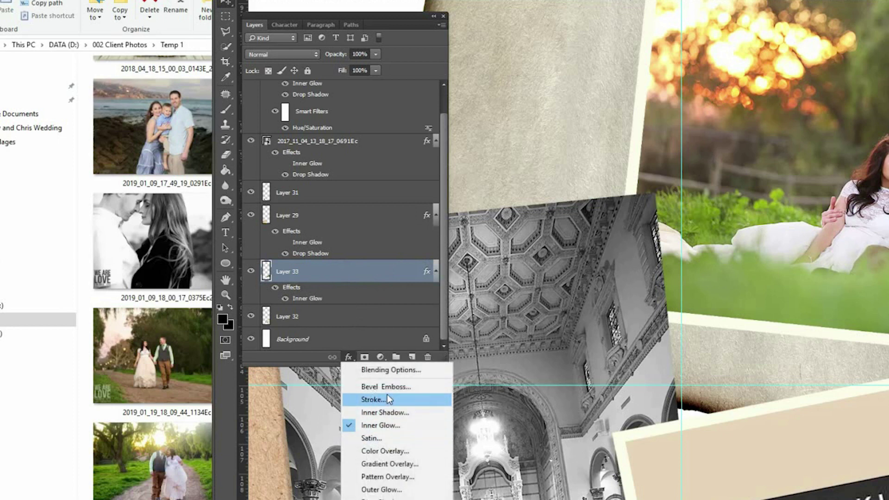
left_click(380, 499)
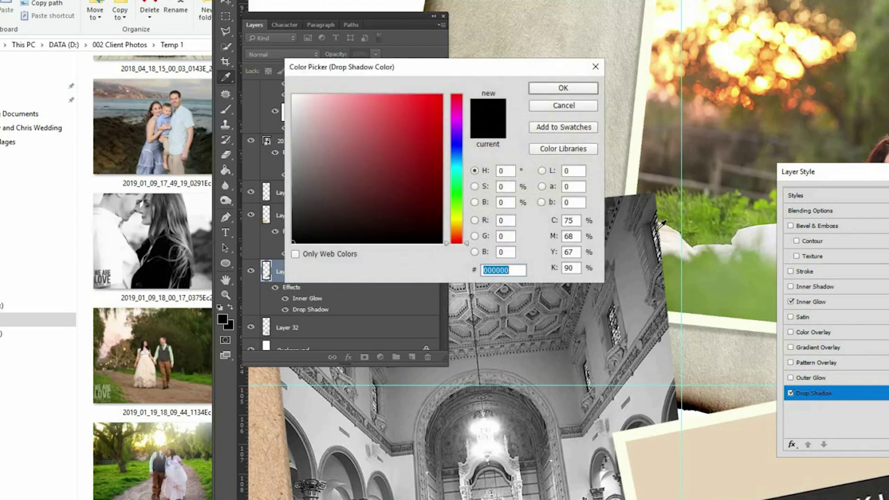
left_click(568, 88)
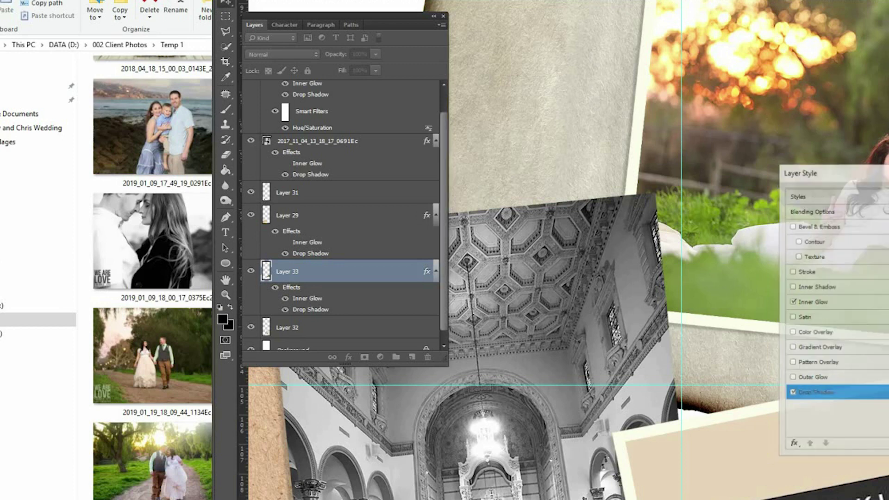
key("Return")
scroll(796, 280, "down", 2)
scroll(795, 283, "down", 3)
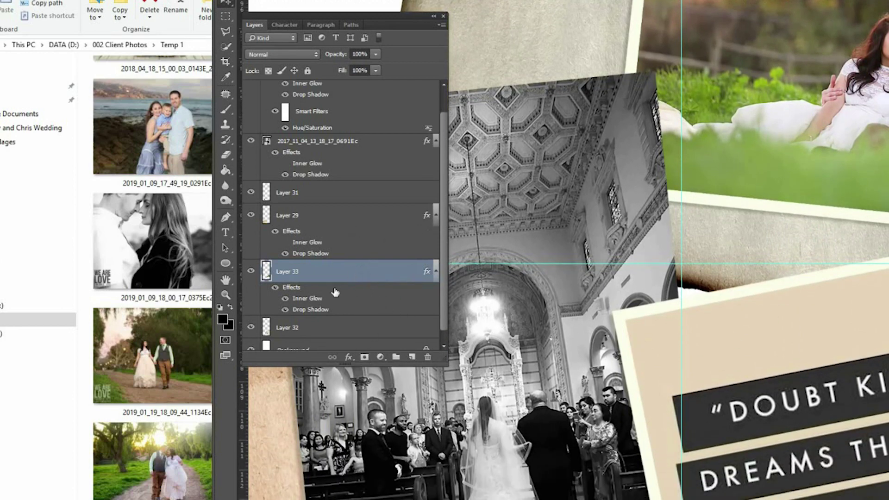
right_click(318, 307)
left_click(354, 227)
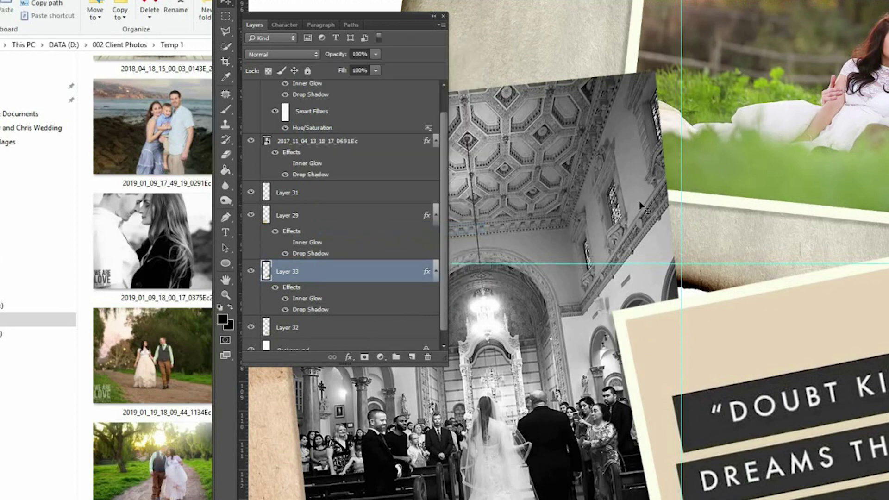
- Move the couple photo's layer to the top of the layer stack, above the quote card and the church wedding photo
scroll(823, 182, "up", 7)
scroll(823, 179, "down", 5)
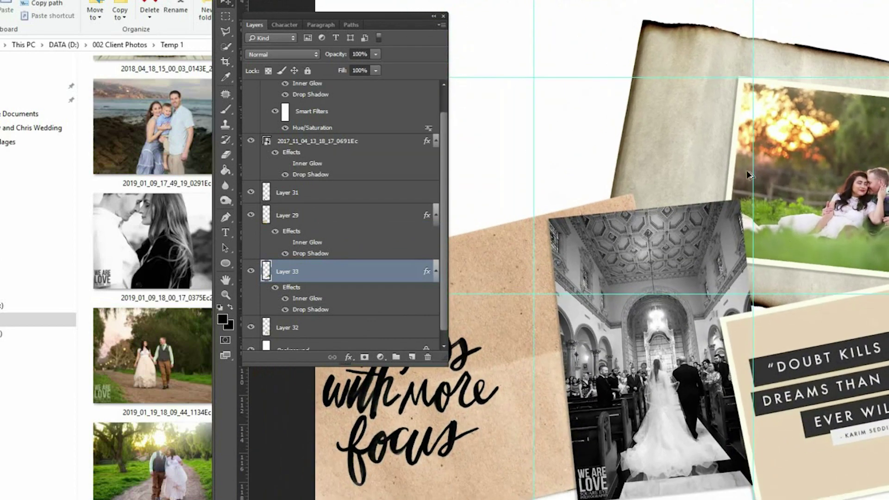
scroll(794, 203, "down", 2)
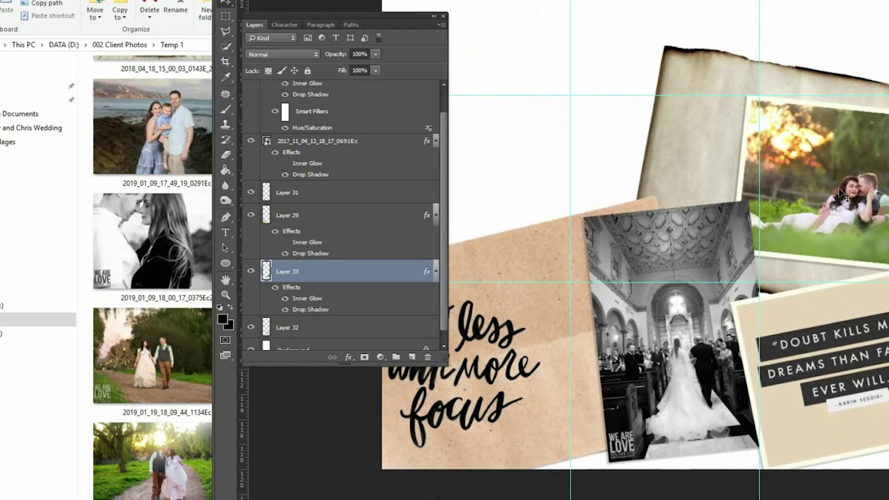
scroll(377, 183, "up", 1)
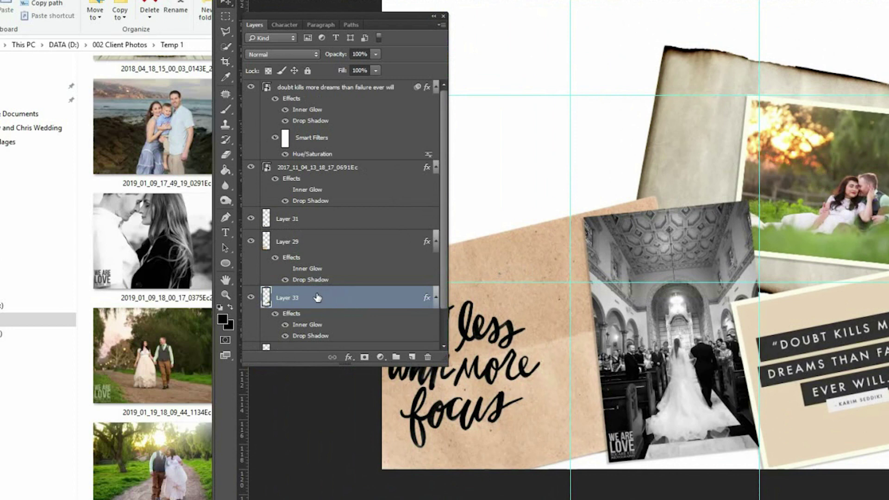
left_click_drag(304, 302, 319, 90)
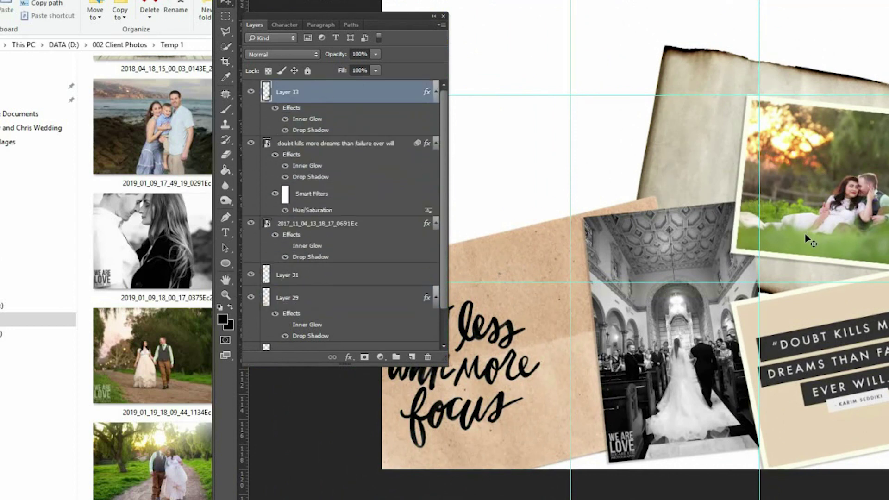
scroll(761, 249, "up", 2)
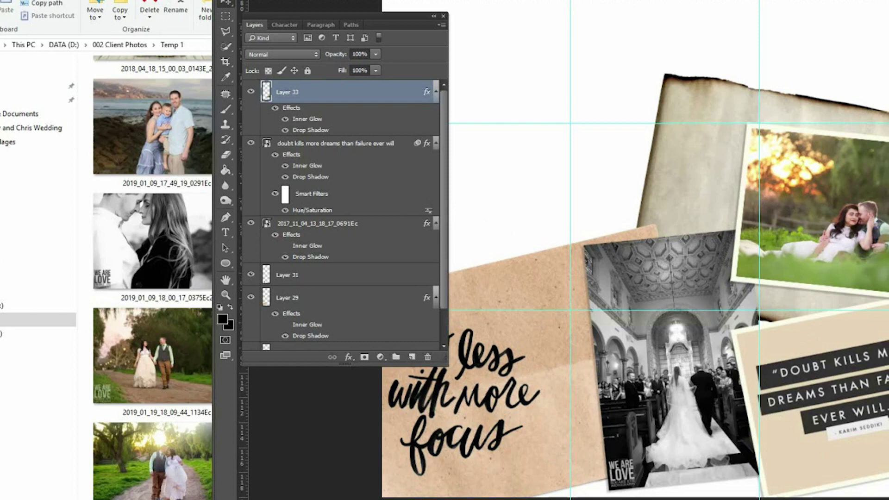
- Switch to Pinterest, browse the "motivation white background" pins, and open the source of the "You will never influence the world" quote
key("alt+Tab")
left_click_drag(888, 1, 549, 2)
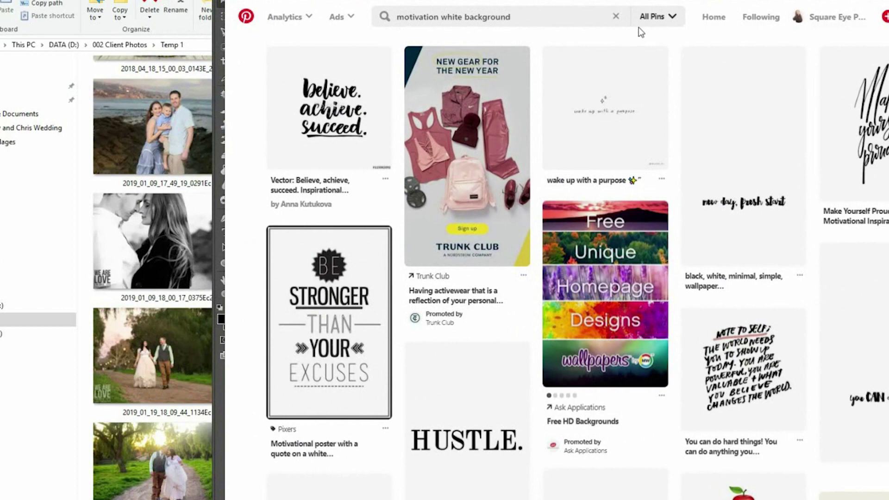
scroll(757, 197, "down", 6)
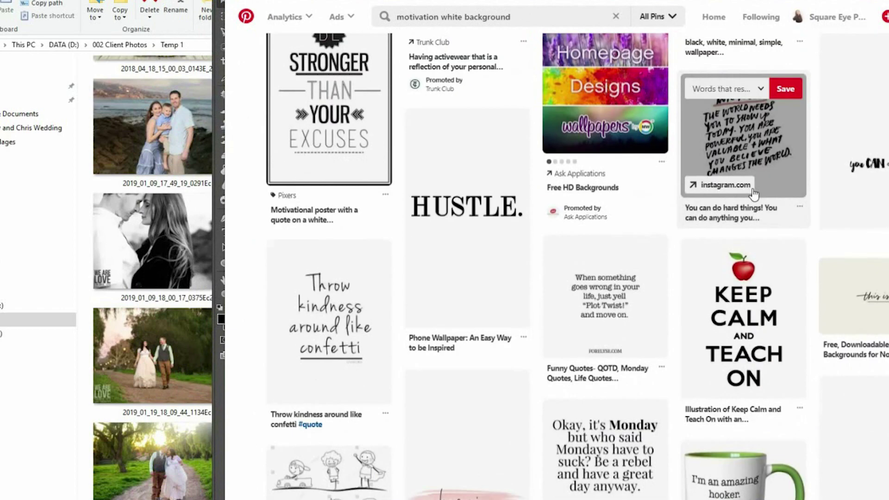
scroll(757, 197, "down", 7)
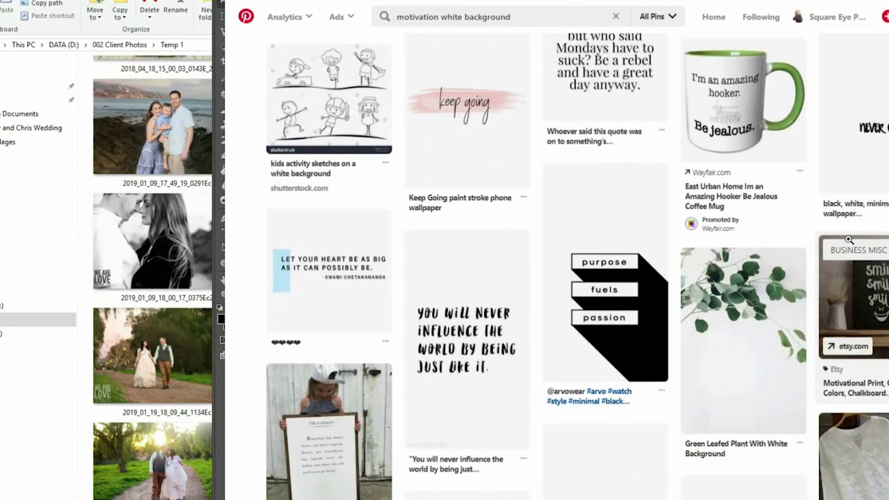
mouse_move(473, 349)
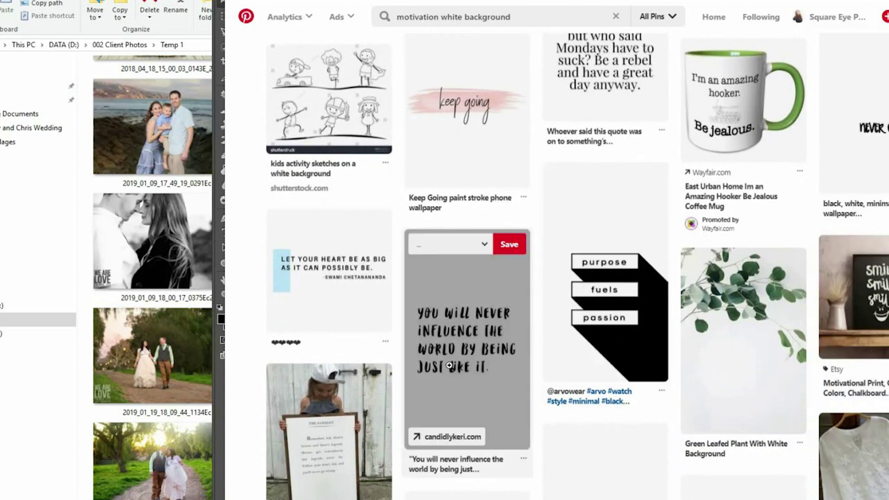
left_click(465, 348)
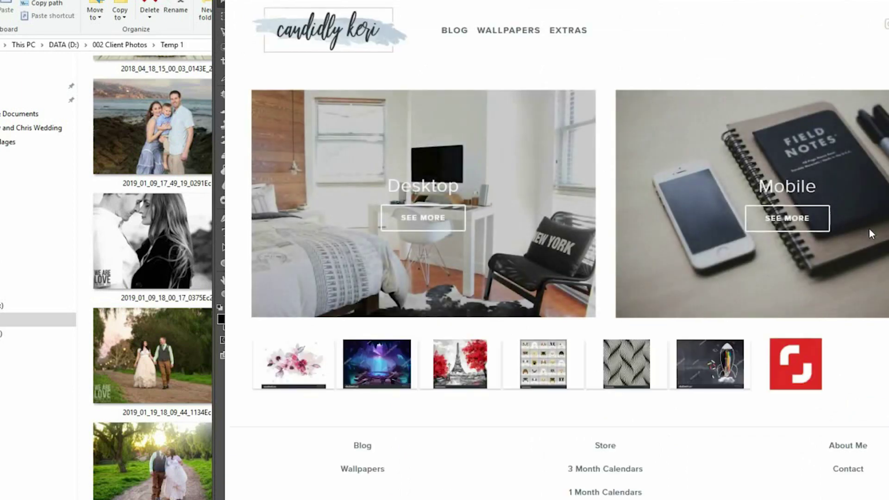
- Close the quote's source site and open the "Hey warrior, keep going." pin from the Pinterest search results
scroll(869, 229, "down", 2)
scroll(868, 229, "up", 2)
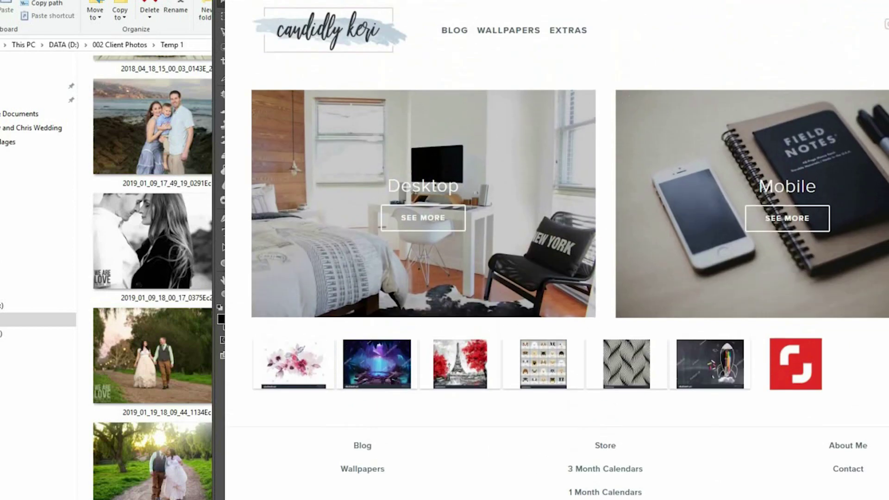
key("ctrl+w")
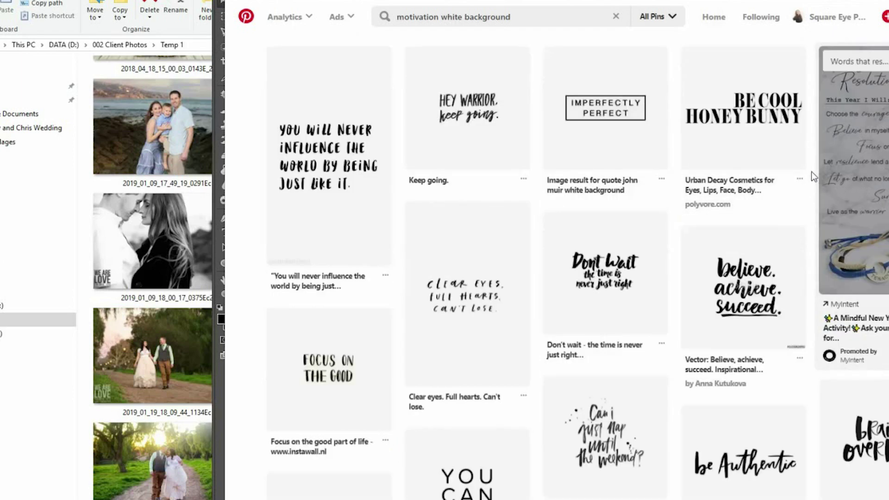
mouse_move(325, 127)
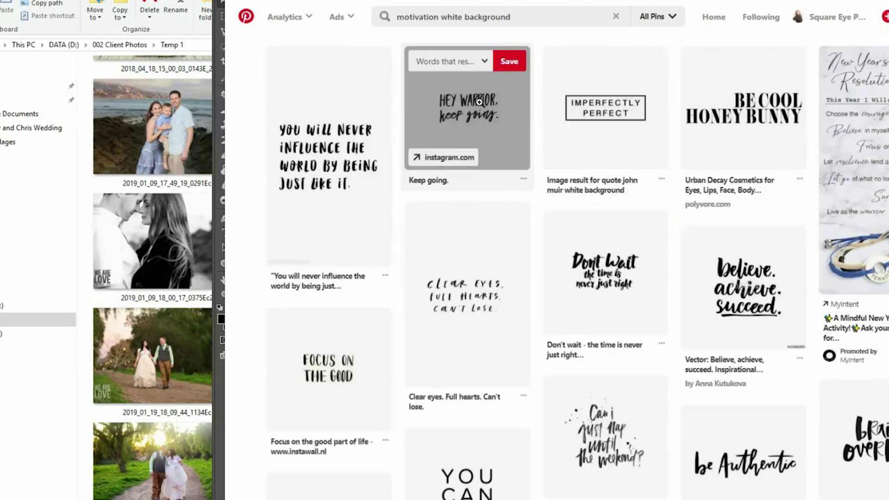
left_click(468, 116)
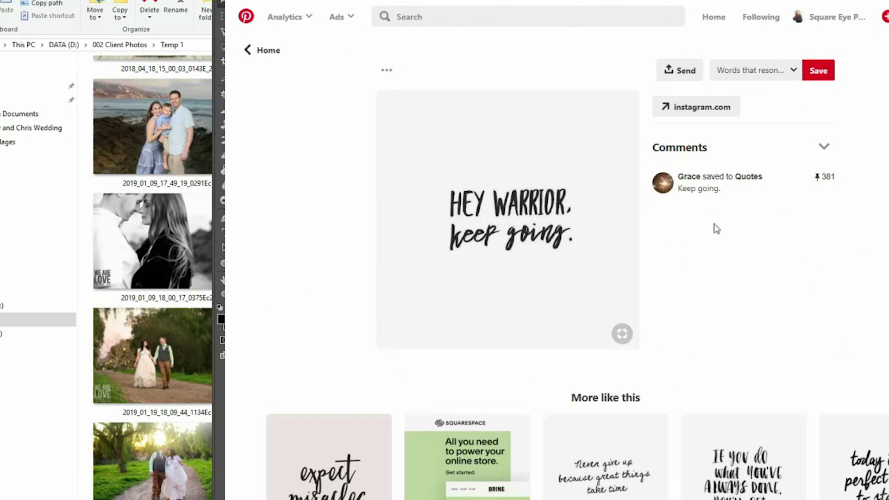
- Check the "Hey warrior" pin's Instagram source by browsing the linked profile's posts, and return to the pin
left_click(620, 194)
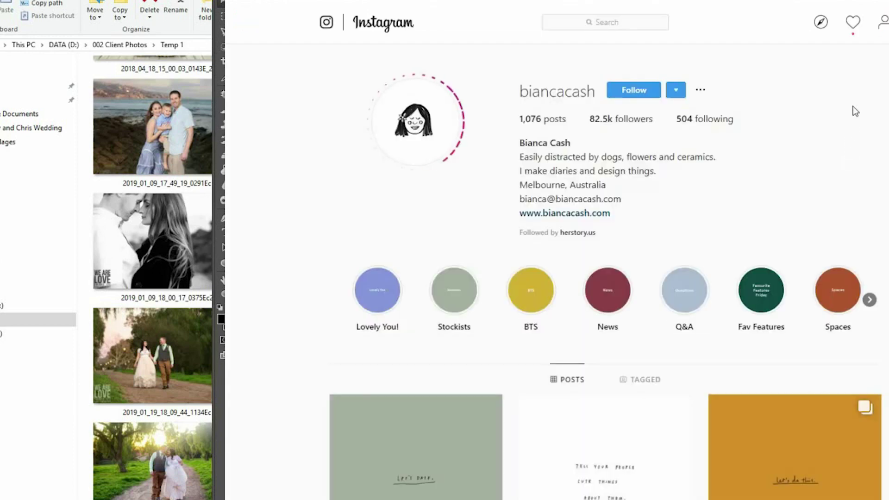
scroll(852, 107, "down", 6)
scroll(853, 106, "up", 6)
scroll(556, 278, "down", 5)
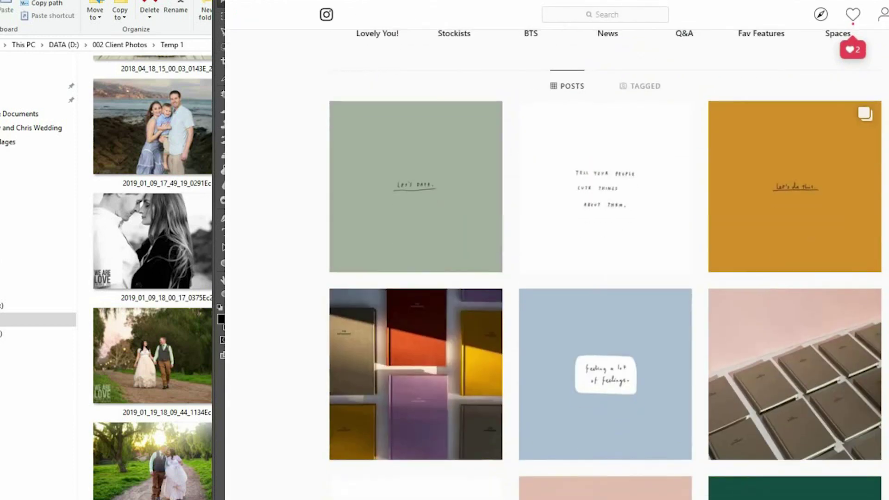
scroll(606, 264, "down", 20)
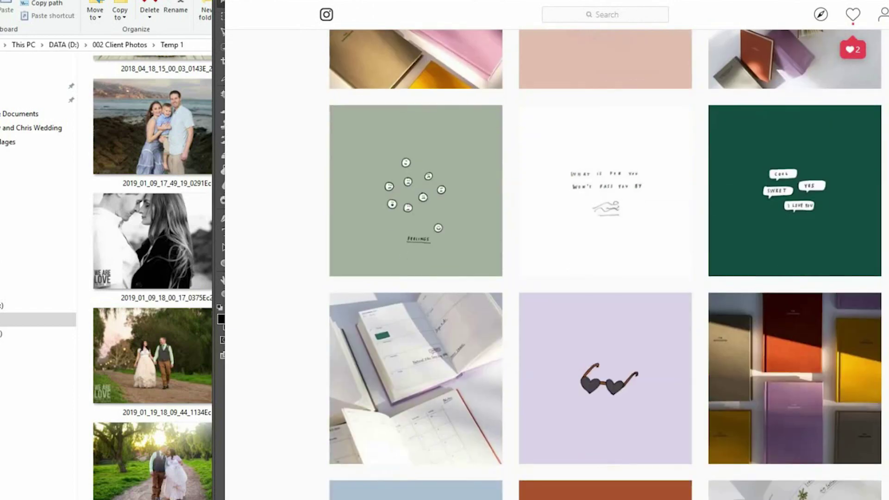
scroll(605, 264, "down", 8)
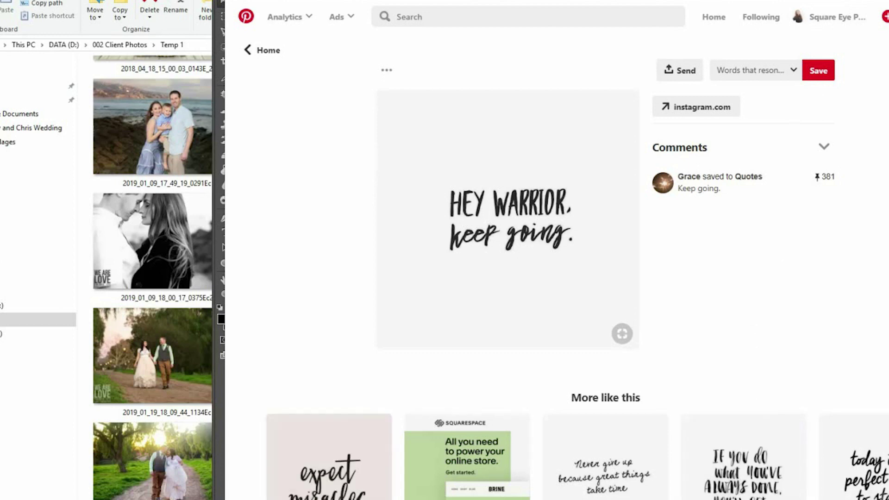
- Switch to Snipping Tool and capture the "Hey warrior, keep going." quote with its plain background from the pin
left_click(277, 499)
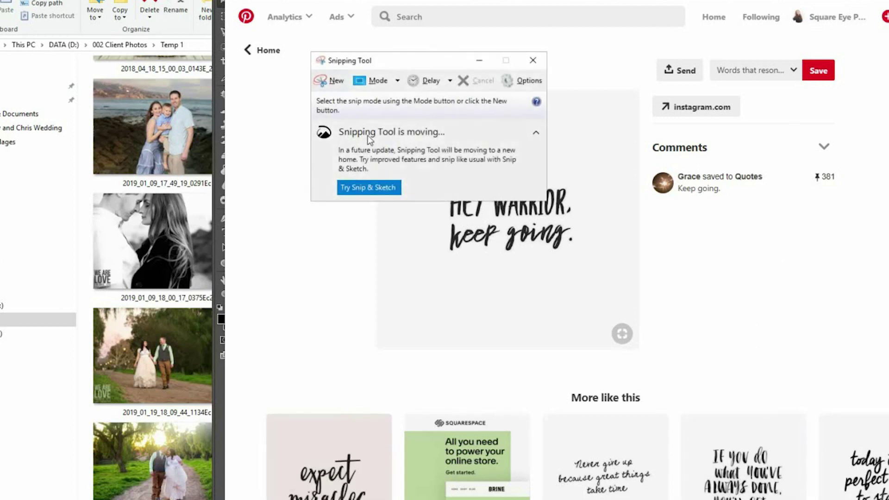
left_click(330, 81)
left_click_drag(430, 61, 230, 57)
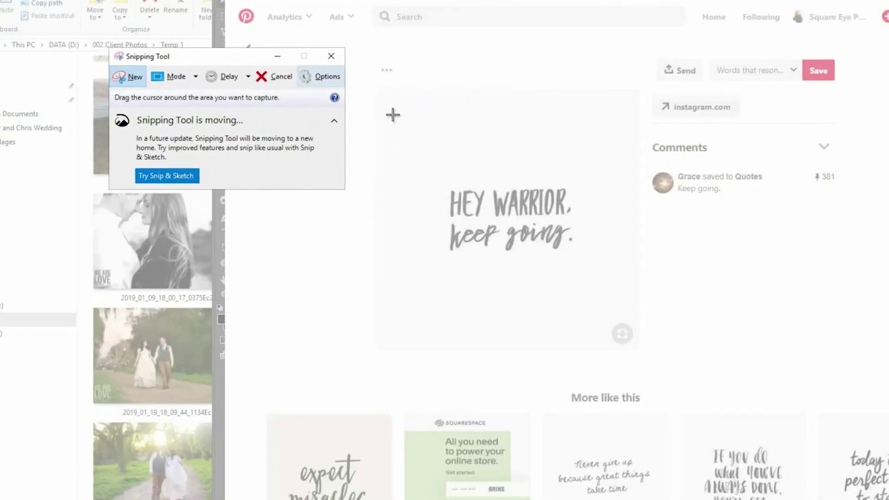
left_click_drag(389, 101, 626, 318)
- Start saving the snip and choose the folder DATA (D:) > 001 SEP Business Files > Social Media ALL > instagram
left_click(343, 16)
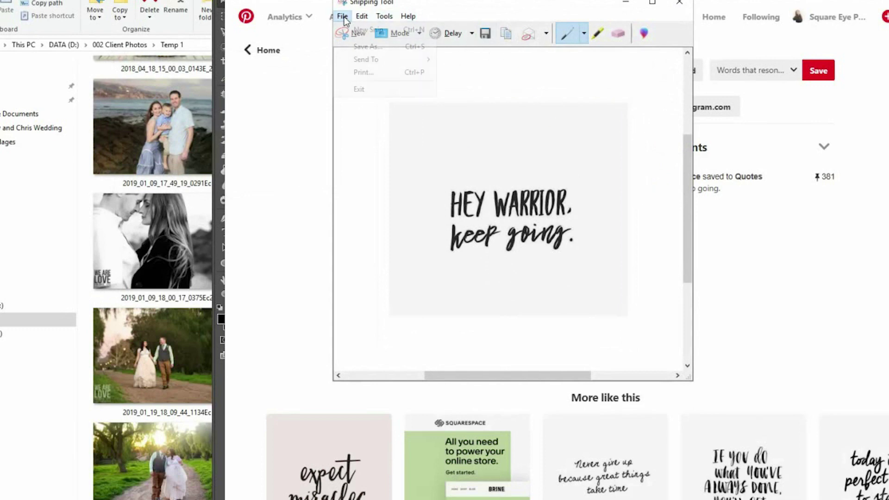
left_click(365, 46)
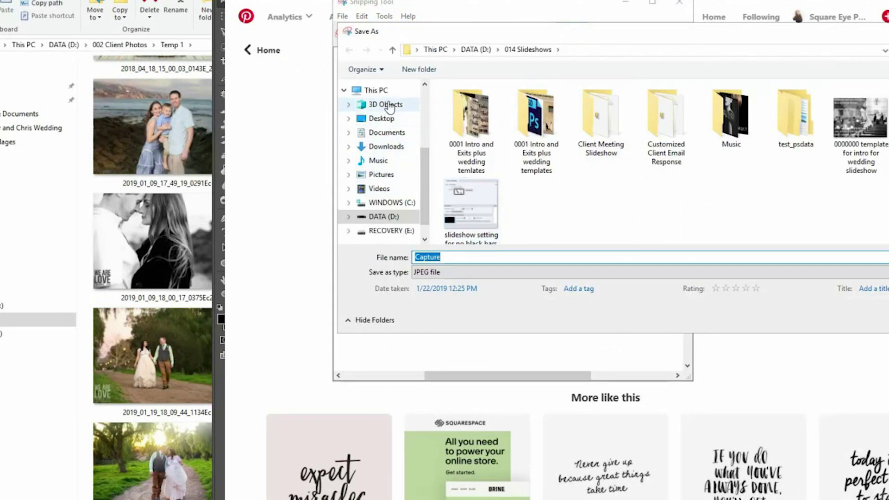
left_click(382, 216)
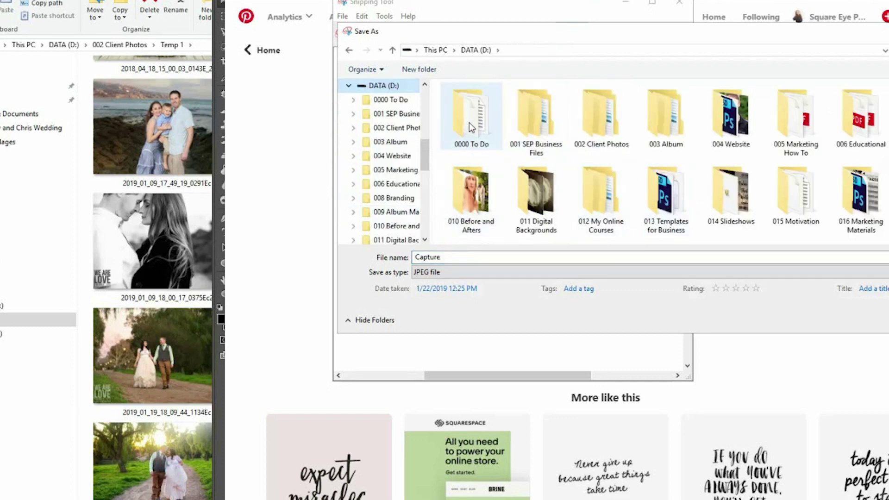
left_click(588, 120)
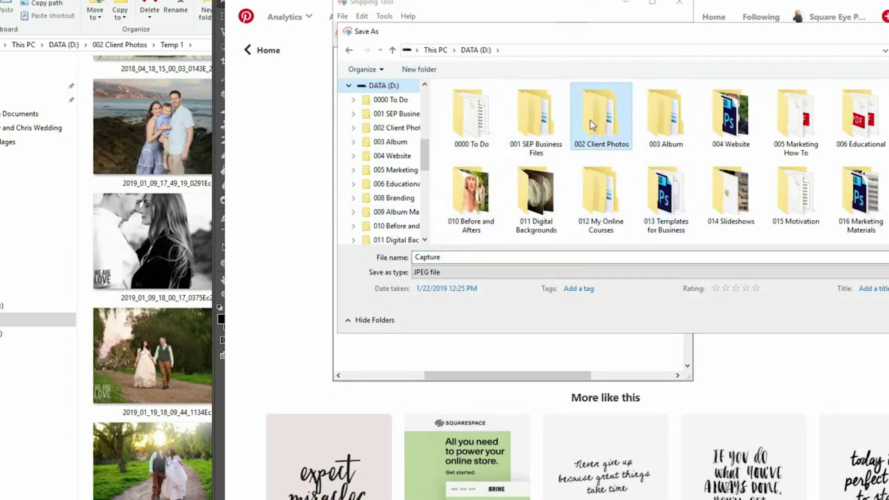
double_click(551, 129)
scroll(618, 174, "down", 4)
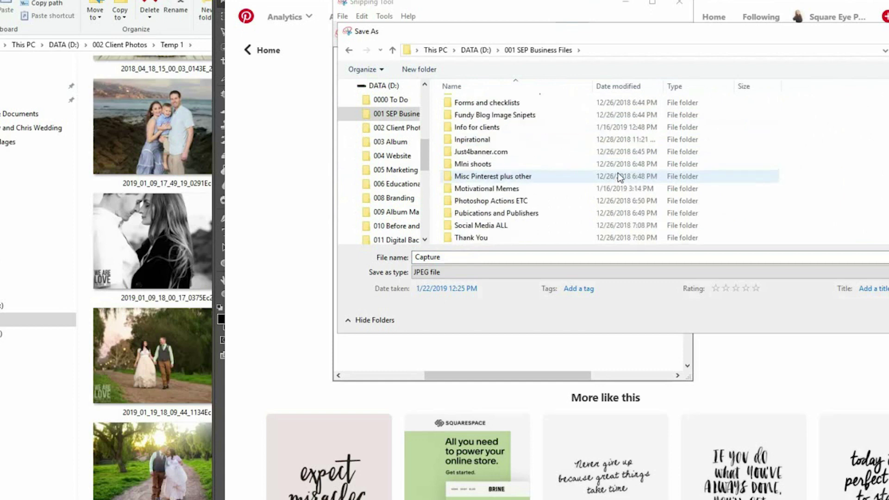
left_click(493, 175)
double_click(494, 177)
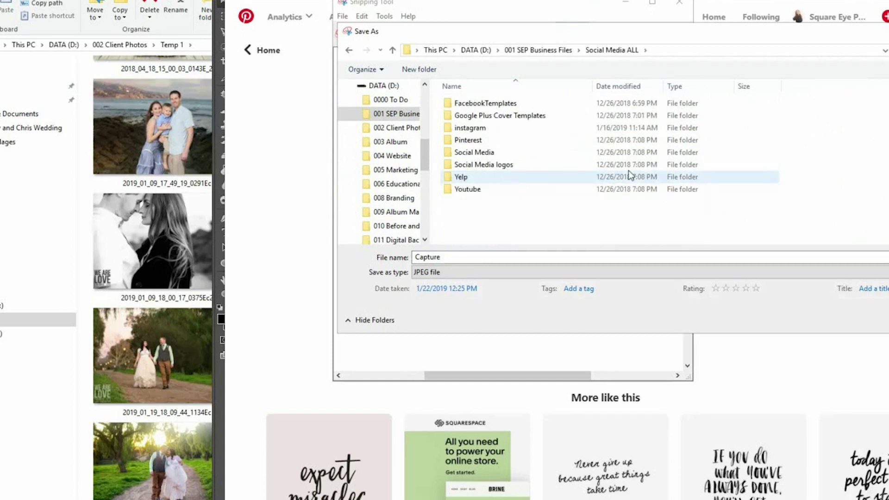
double_click(482, 121)
- Save the snip as the JPEG file motivation_1 and close Snipping Tool
left_click(583, 255)
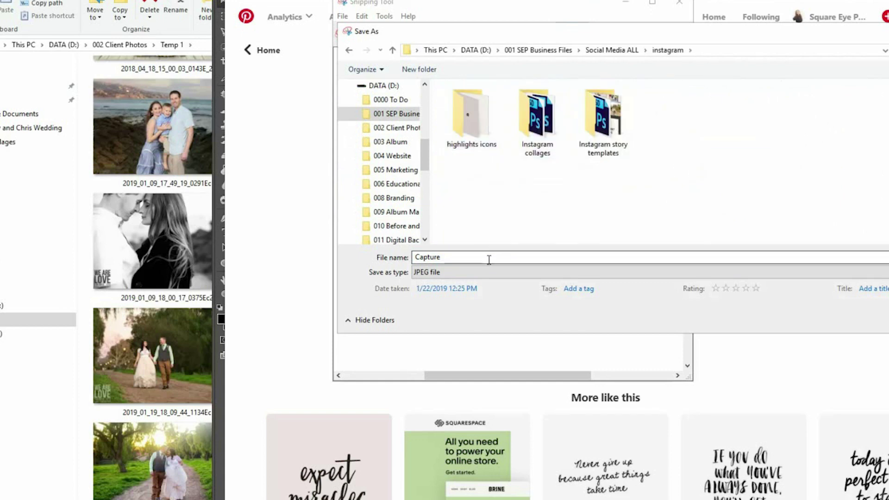
type("motivation_")
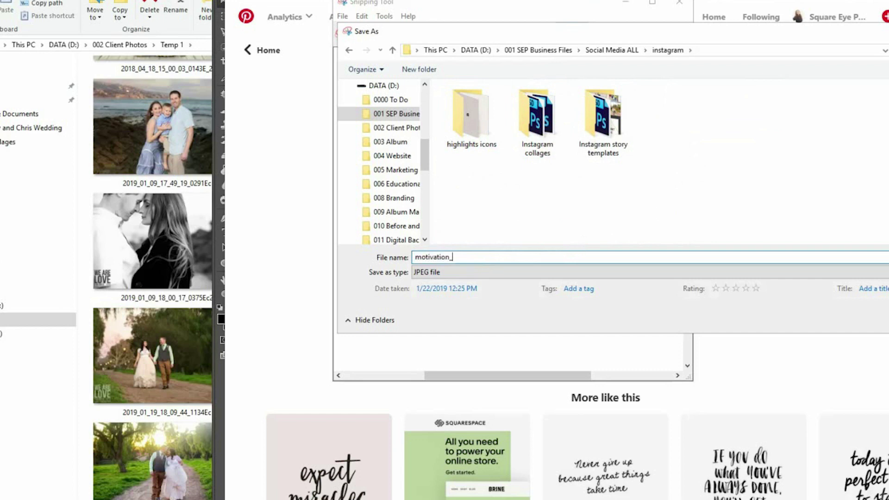
type("1")
key("Return")
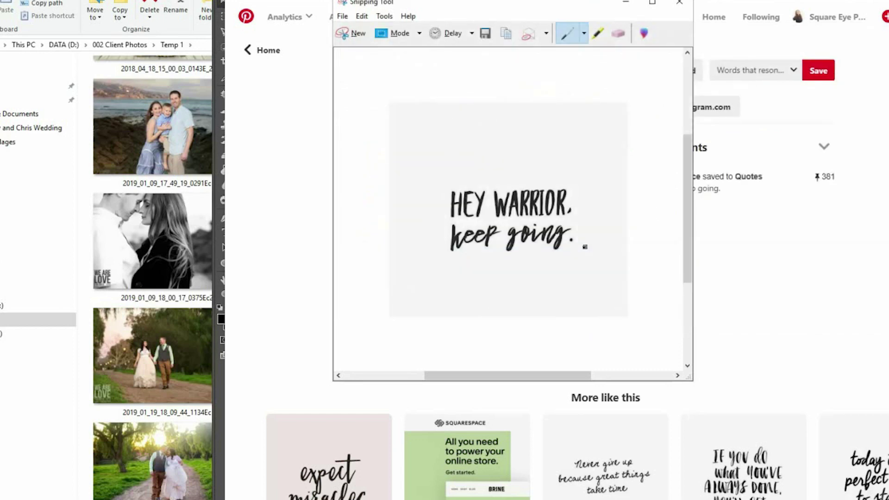
left_click(679, 4)
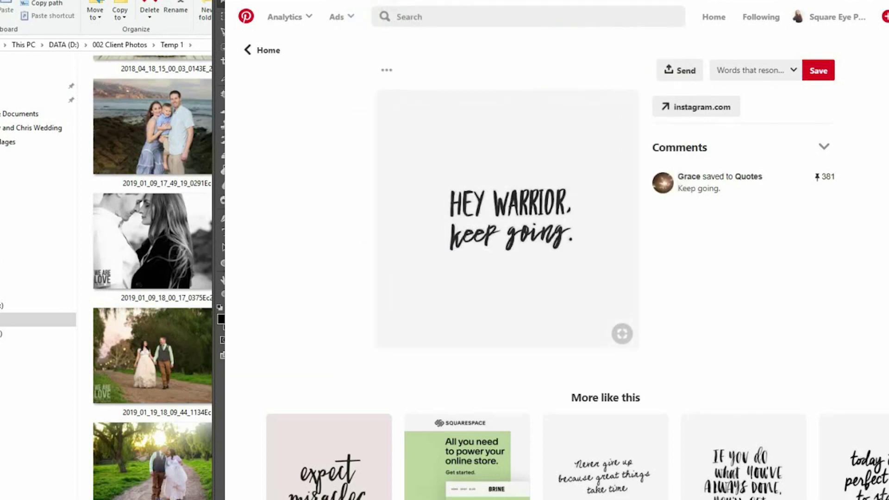
- Open the related pin "If you do what you've always done, you'll get what you've always got" and snip its quote
scroll(819, 158, "down", 5)
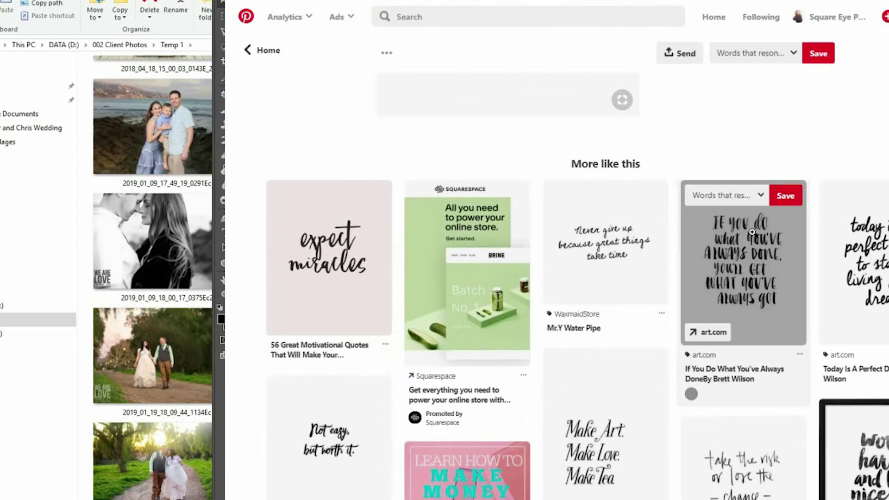
left_click(772, 206)
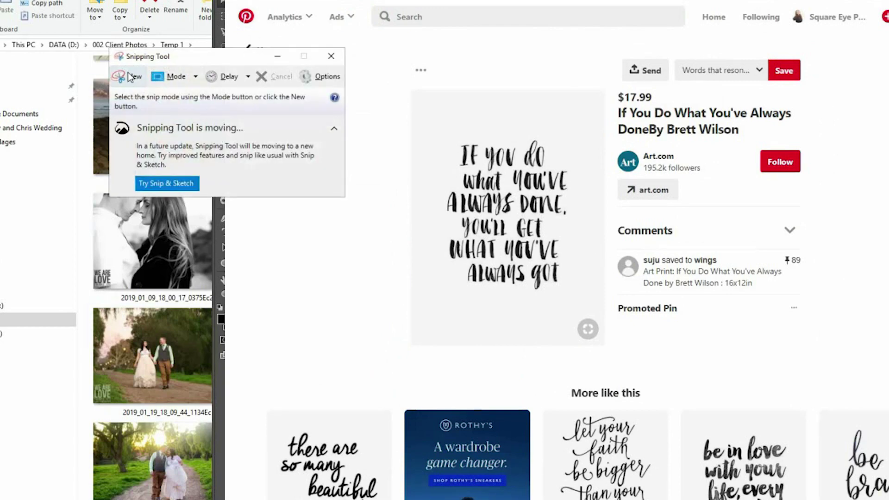
left_click(129, 76)
left_click_drag(419, 111, 592, 306)
- Save the snip as the JPEG "motivation 2" in the instagram folder and close Snipping Tool
left_click(373, 25)
left_click(398, 56)
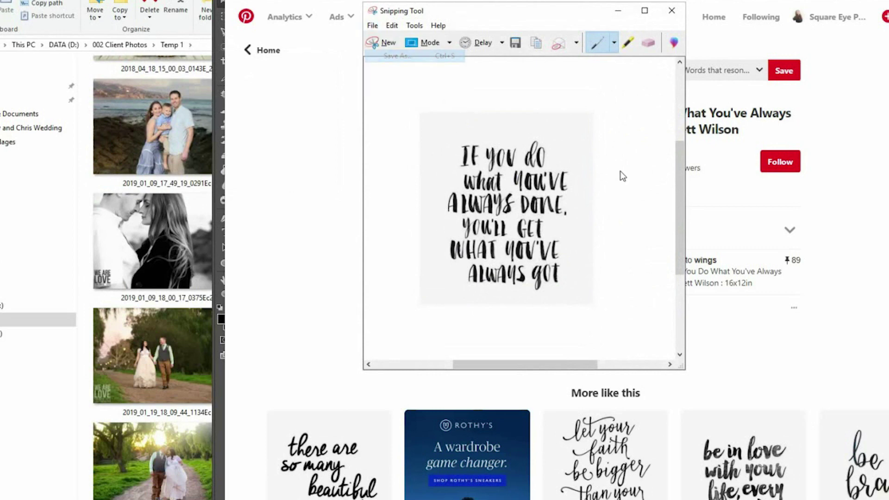
type("m")
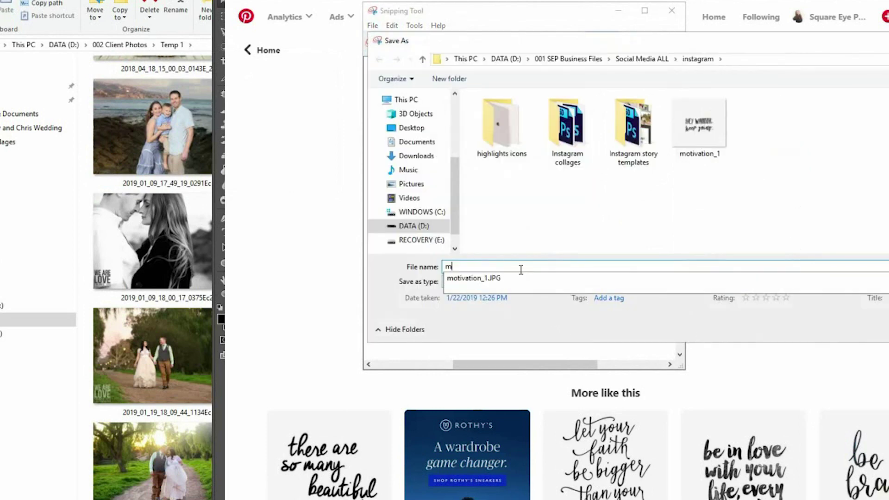
type("otivation 2")
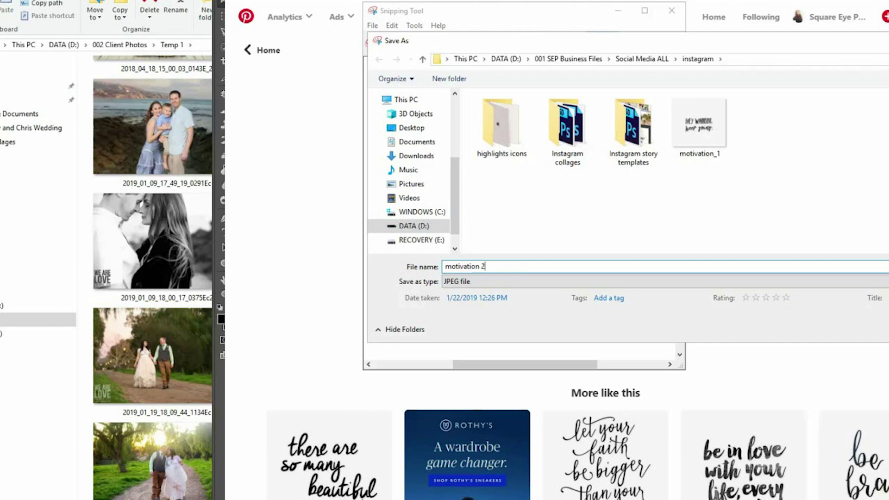
key("Return")
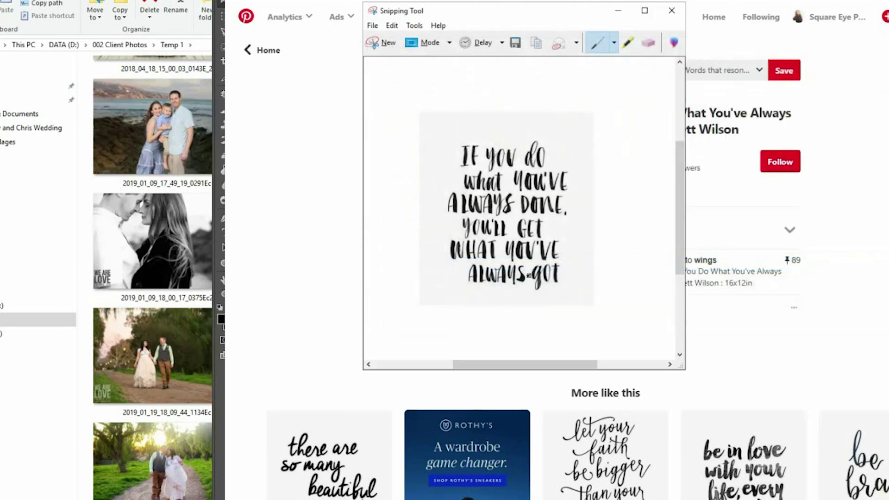
left_click(674, 13)
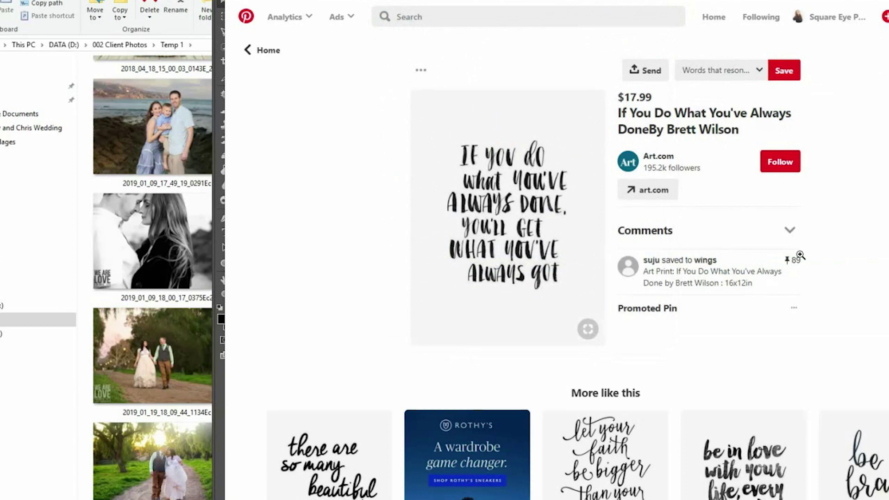
- Open the "Never give up because great things take time" pin, check its source website, and close that site
scroll(800, 255, "down", 10)
scroll(625, 206, "up", 5)
left_click(625, 206)
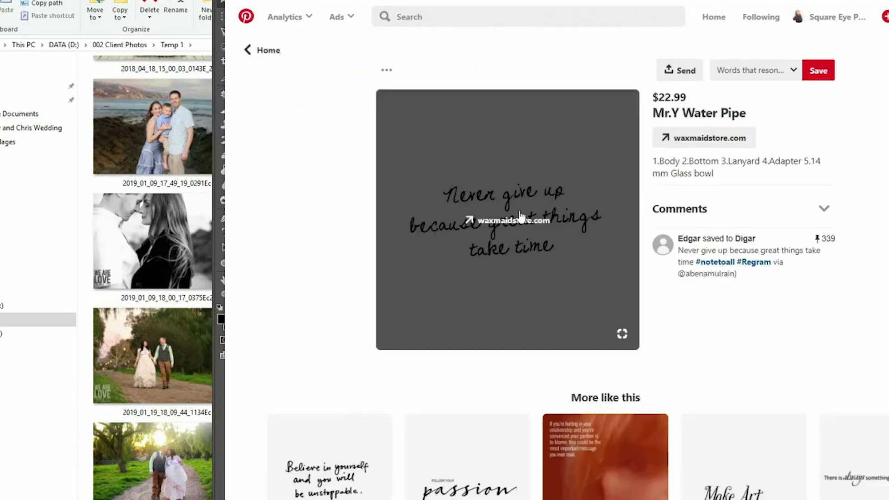
left_click(521, 217)
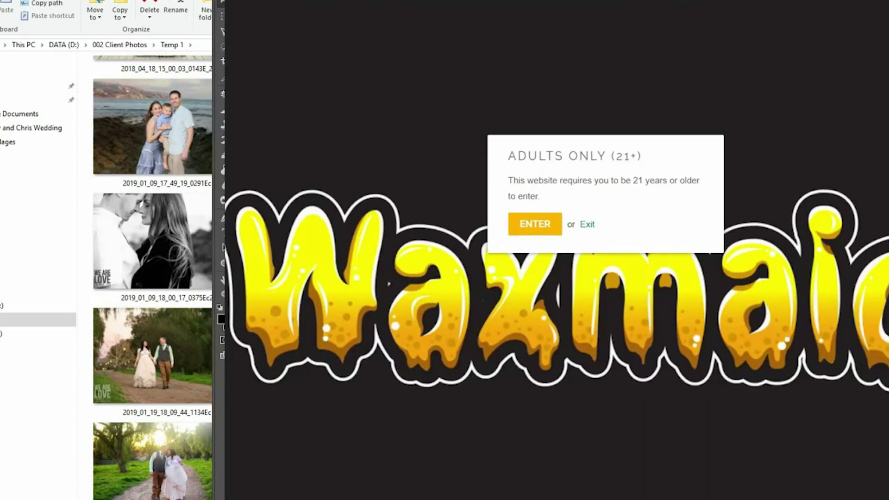
key("ctrl+w")
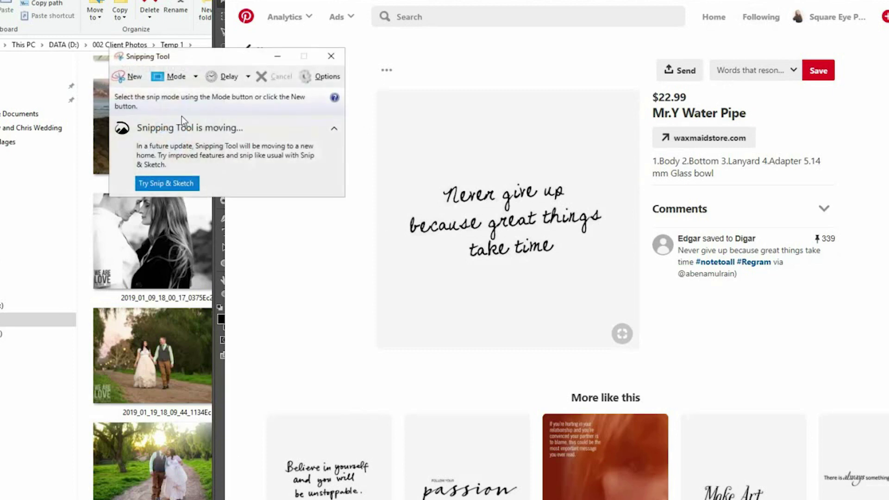
left_click(128, 77)
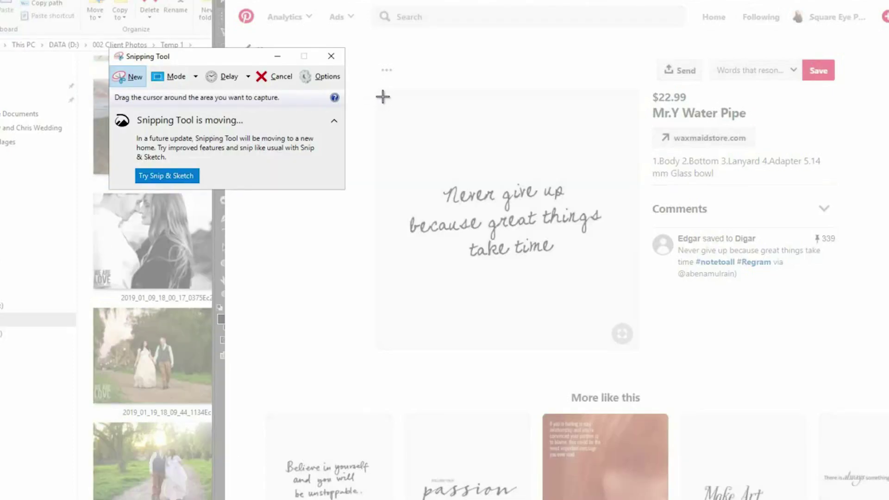
left_click_drag(382, 96, 633, 315)
left_click(352, 28)
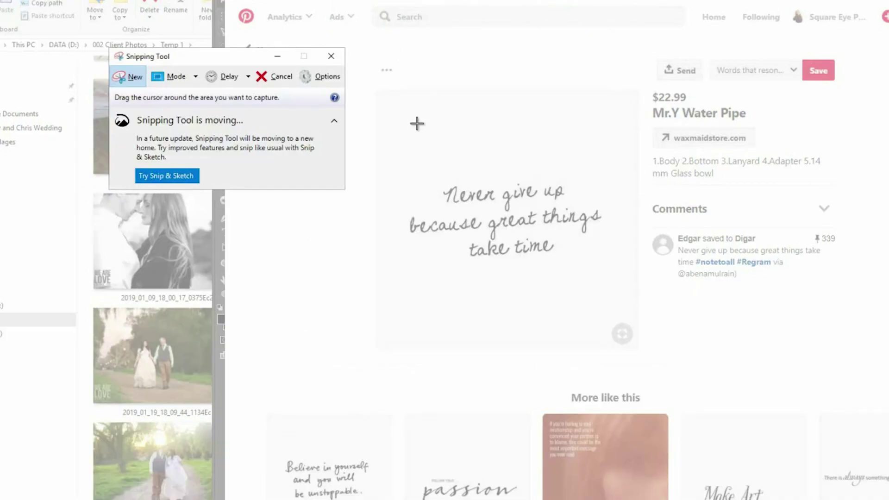
key("Escape")
left_click(337, 16)
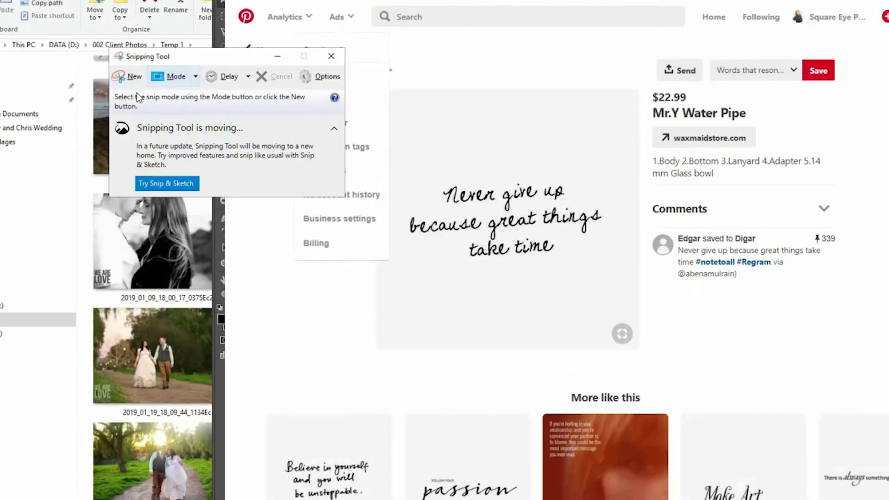
- Snip the "Never give up because great things take time" quote, save it as a JPEG in the instagram folder, and close Snipping Tool
left_click(130, 76)
left_click_drag(401, 121, 627, 298)
left_click(355, 37)
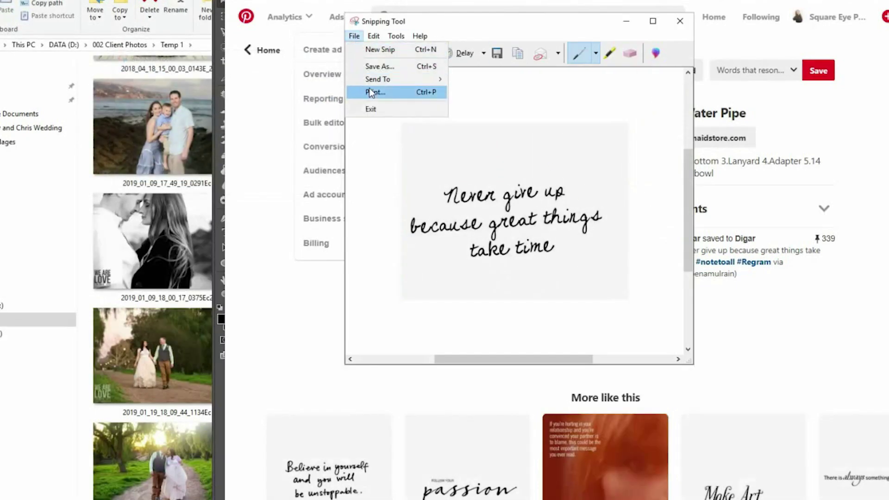
left_click(377, 66)
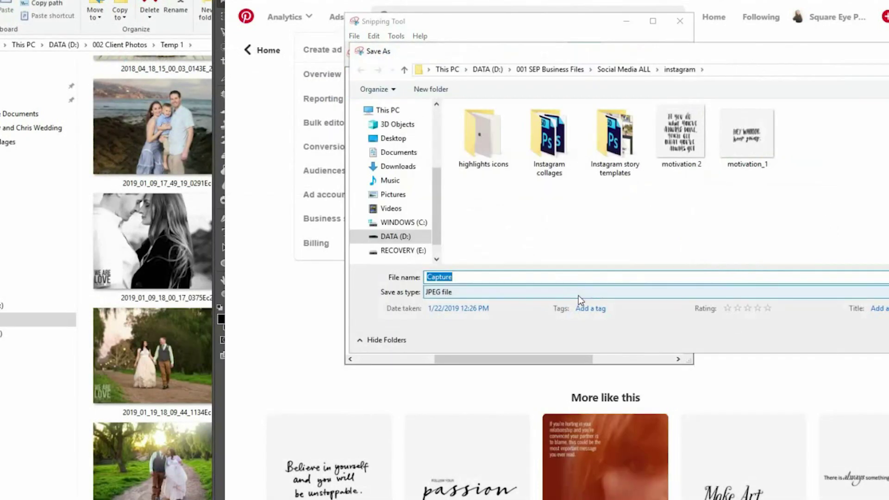
type("moitvation")
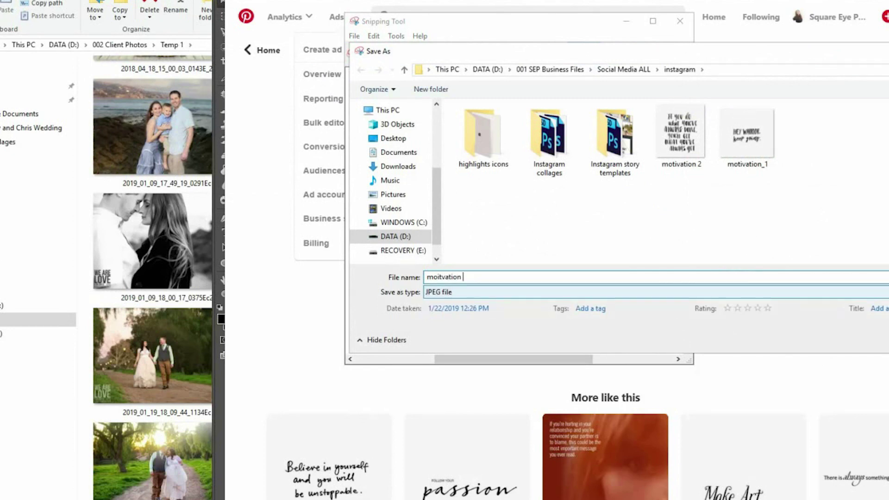
key("Return")
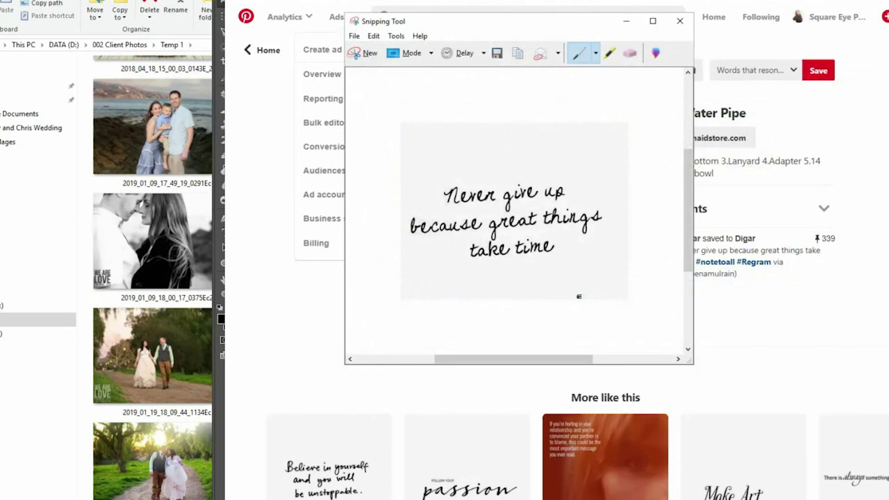
left_click(680, 21)
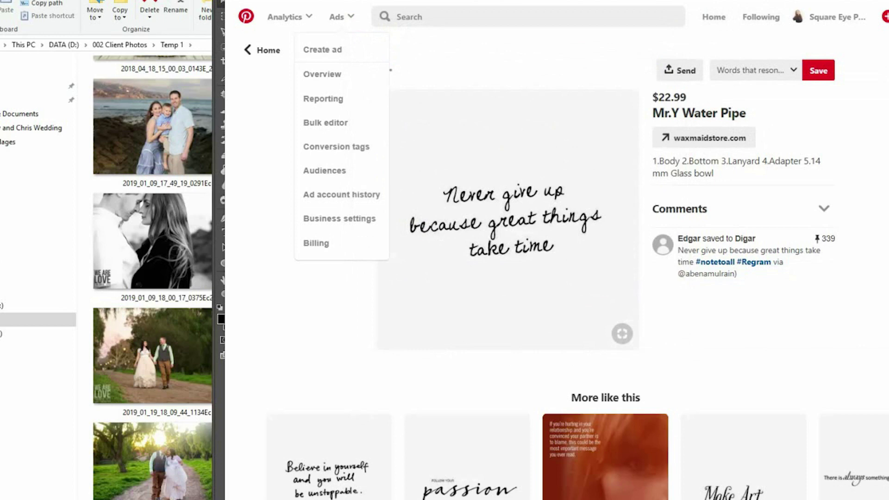
- Go to the Instagram collages folder and open the kraft paper image shutterstock_644555368 in Photoshop
left_click(888, 1)
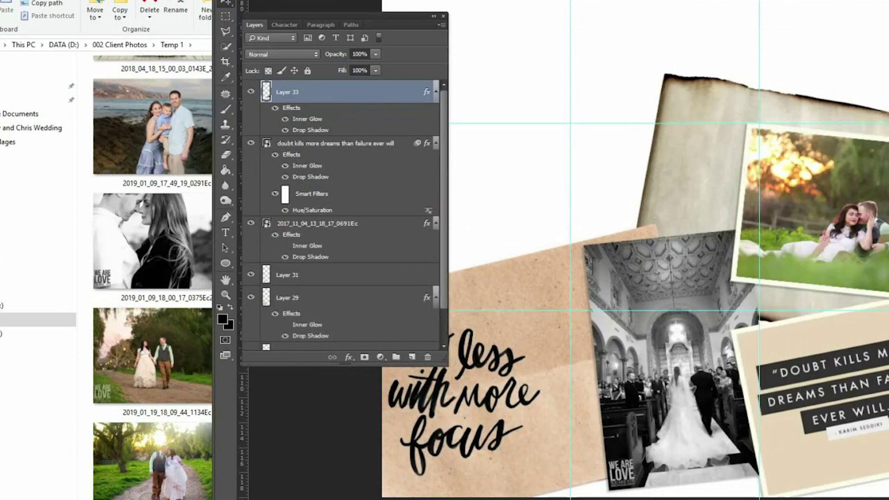
mouse_move(192, 496)
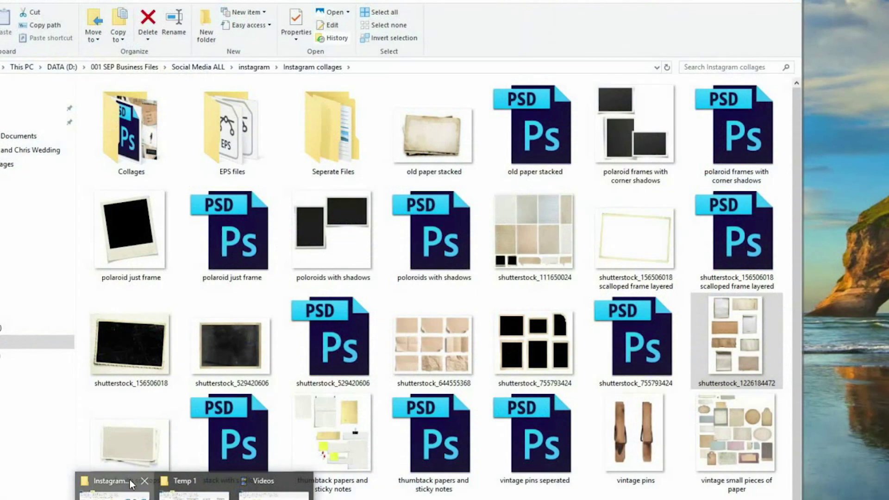
left_click(118, 484)
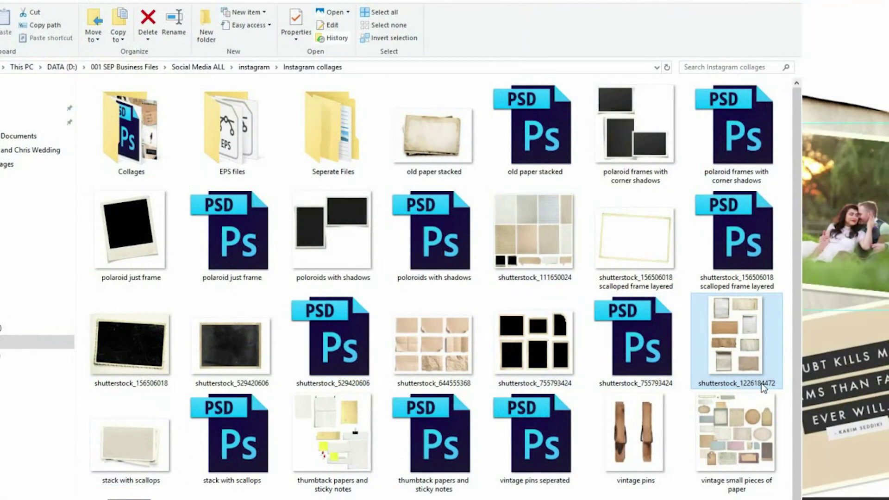
left_click(748, 483)
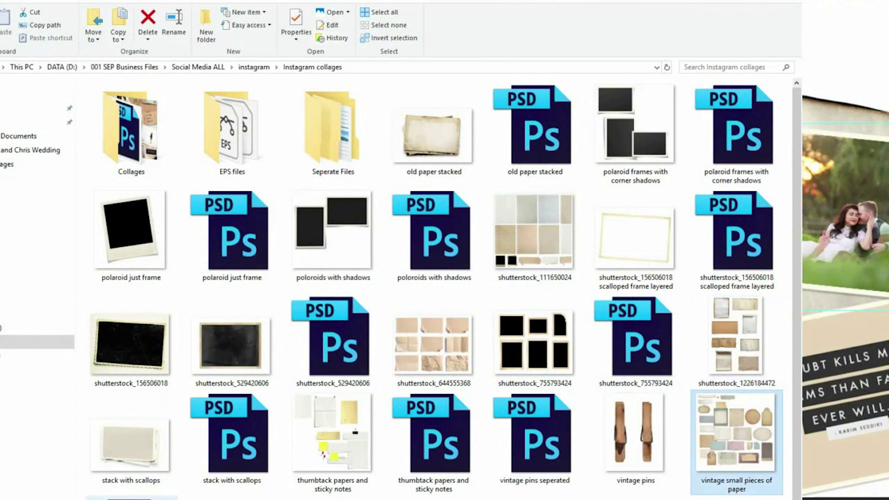
scroll(594, 212, "down", 1)
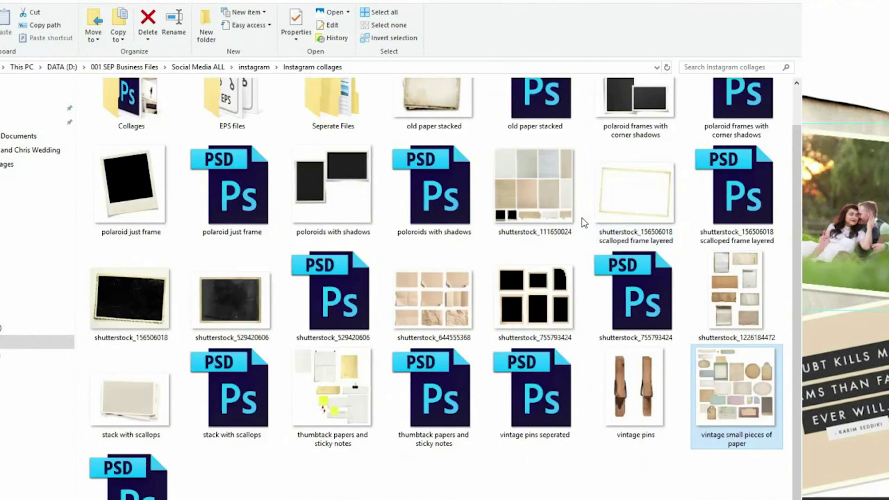
scroll(471, 213, "up", 1)
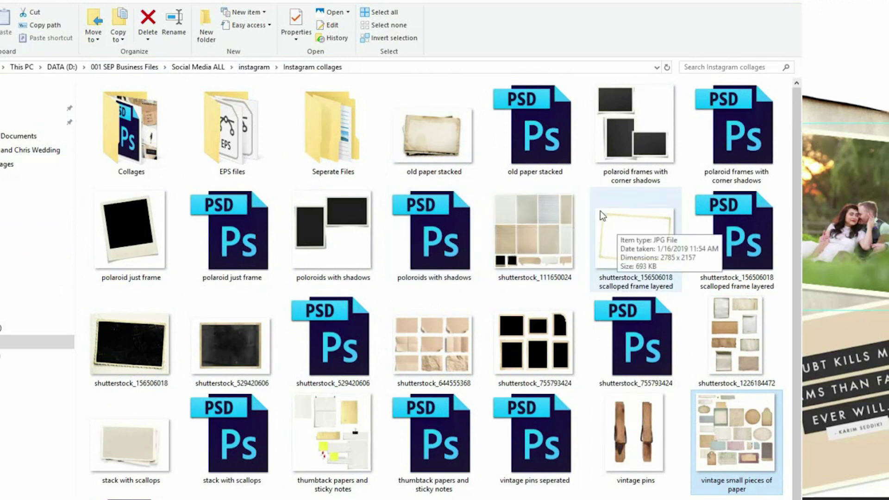
left_click(435, 361)
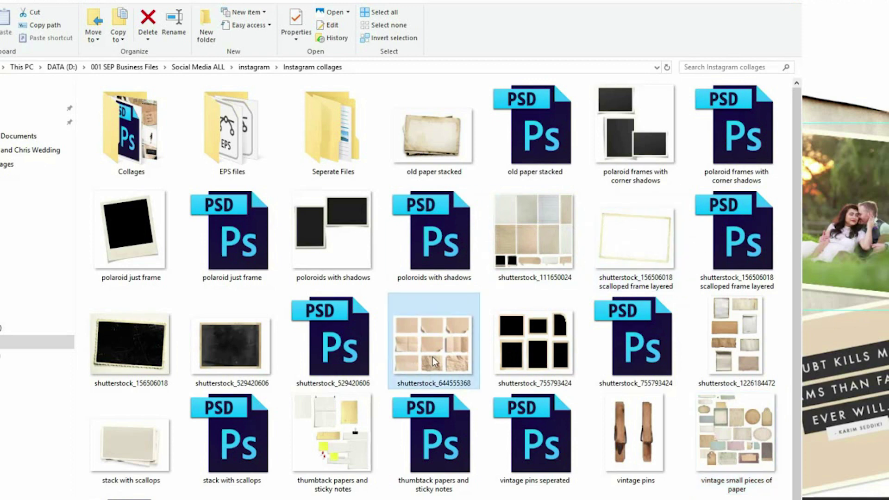
left_click_drag(426, 348, 886, 153)
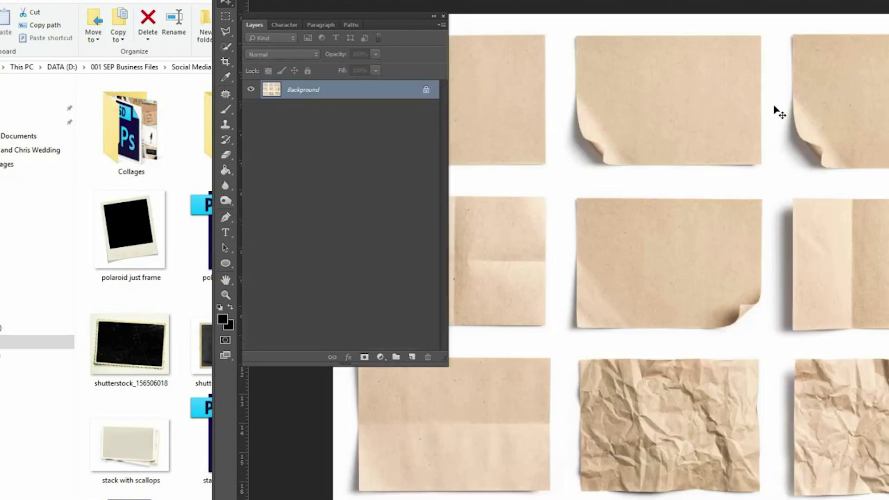
- Move the Layers panel off the papers, select the plain flat kraft sheet, try pasting it as a new layer, and return to the collage
left_click_drag(383, 14, 175, 38)
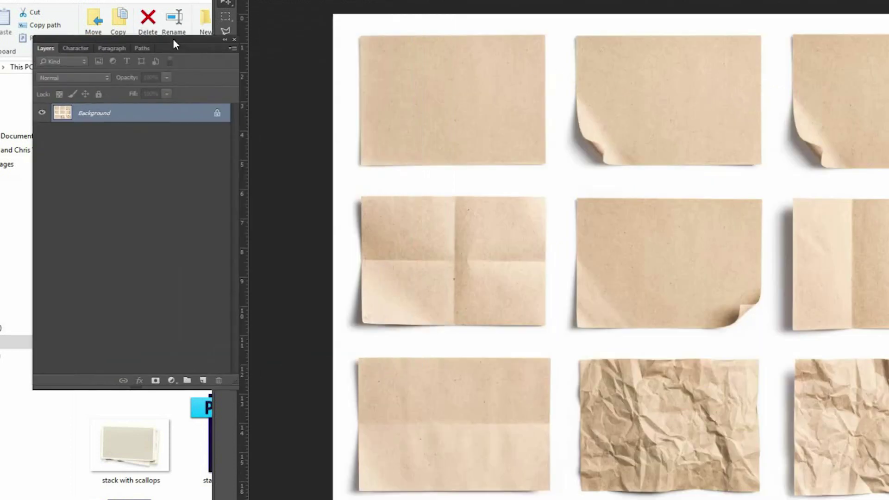
left_click_drag(414, 104, 452, 118)
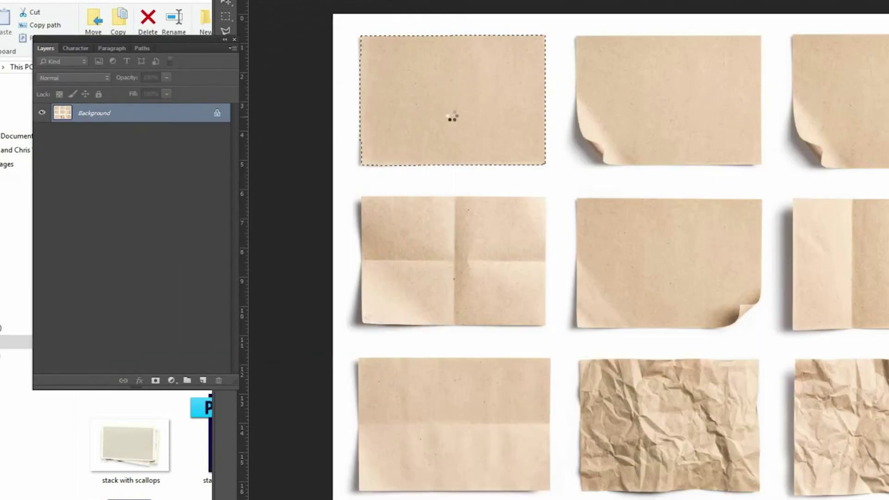
key("ctrl+v")
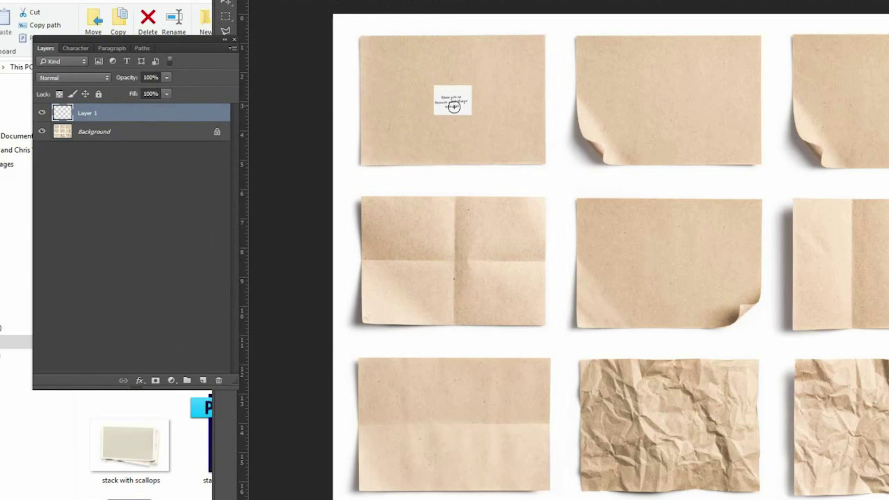
key("ctrl+e")
key("ctrl+alt+z")
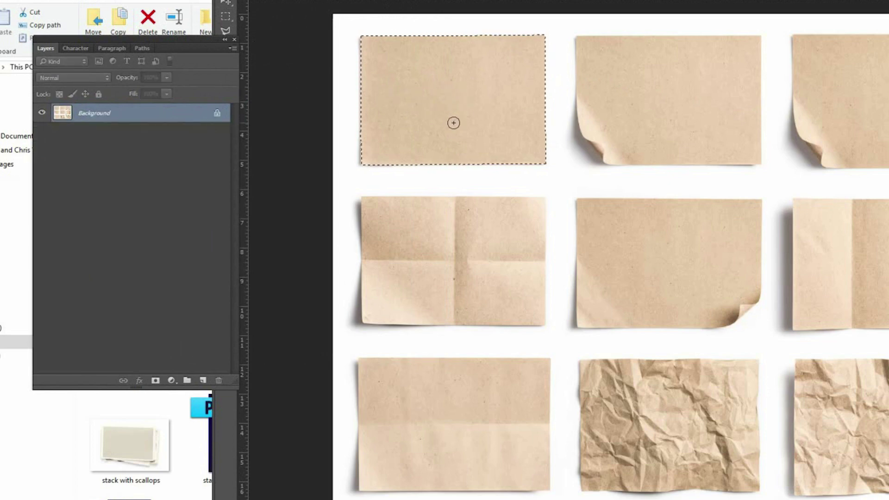
right_click(458, 120)
left_click(412, 83)
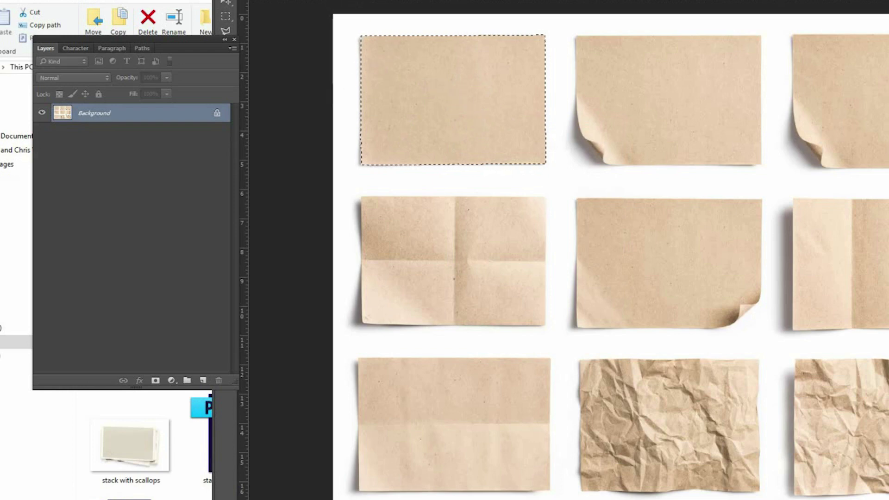
left_click(380, 1)
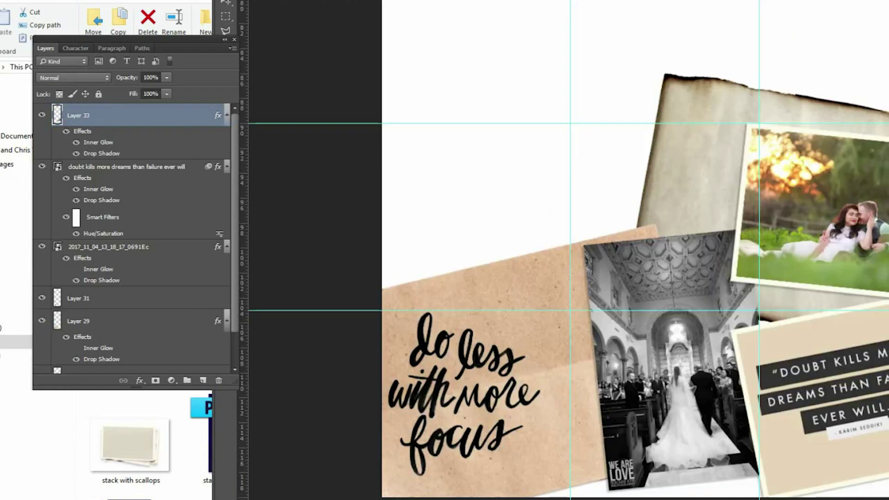
- Return to the Instagram collages folder in File Explorer and open the "old paper stacked" PSD in Photoshop
left_click(60, 2)
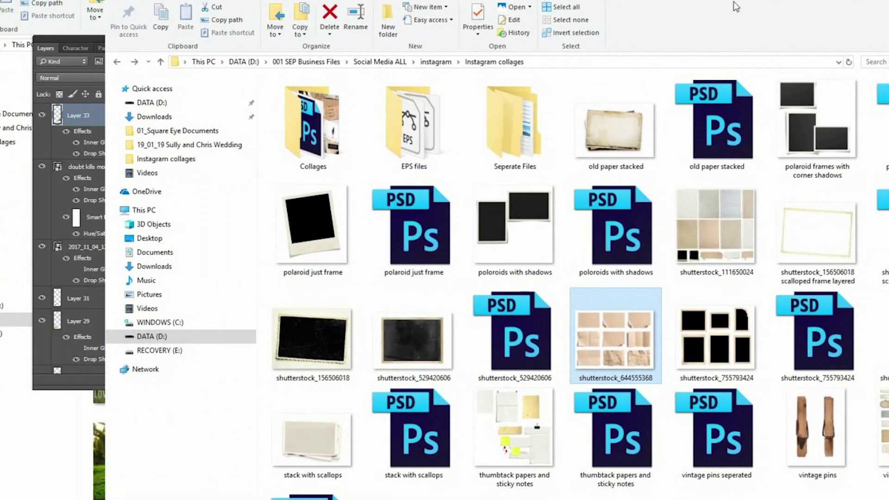
left_click(515, 240)
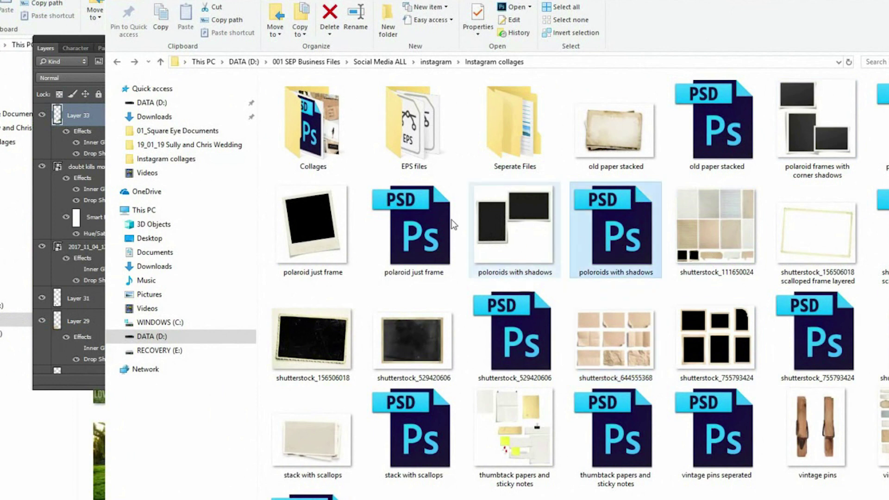
left_click(409, 235)
left_click(593, 240)
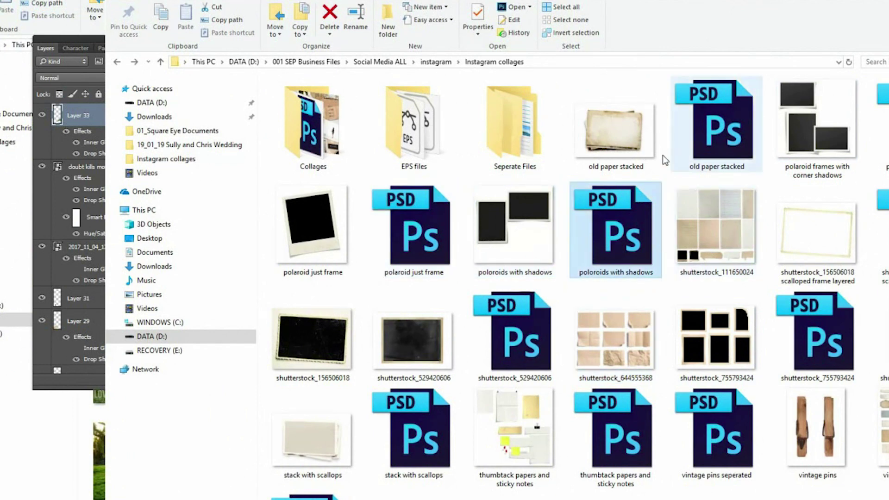
left_click(600, 133)
left_click(706, 131)
left_click(615, 134)
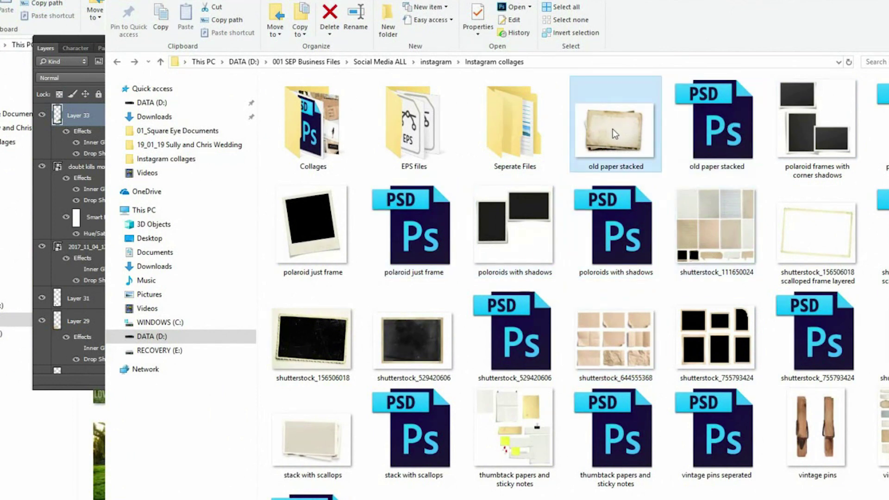
left_click(705, 143)
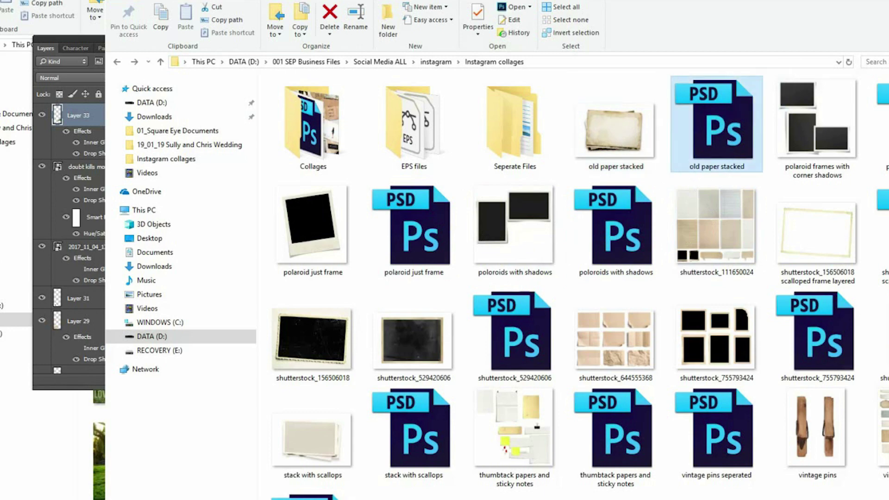
key("alt+Tab")
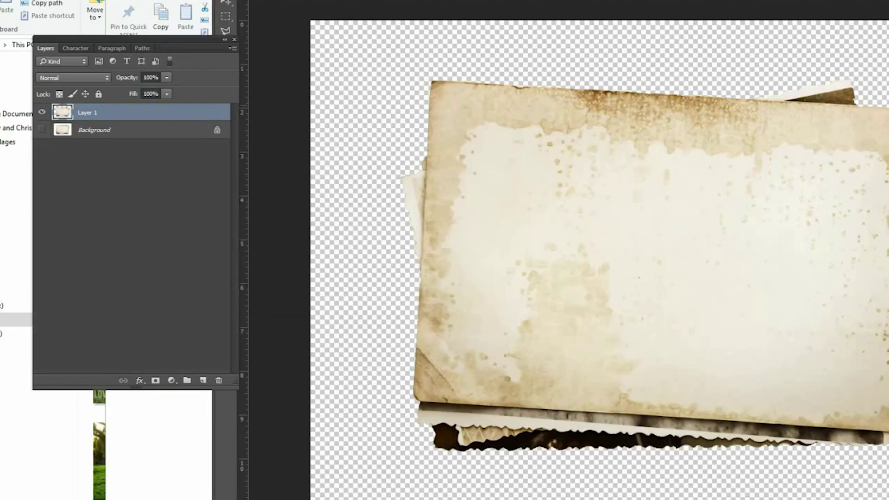
- Compare the original Background with the cut-out paper stack on Layer 1 by switching their visibility
left_click(41, 130, "alt")
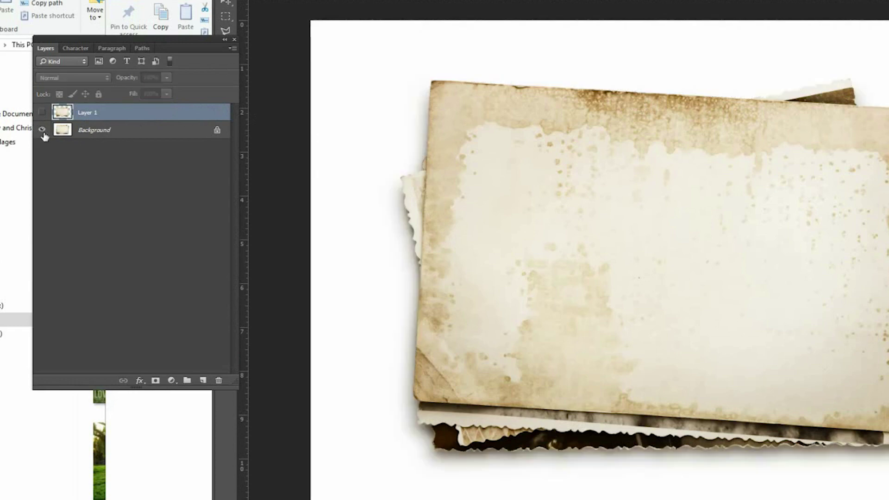
left_click(41, 130)
left_click(42, 112)
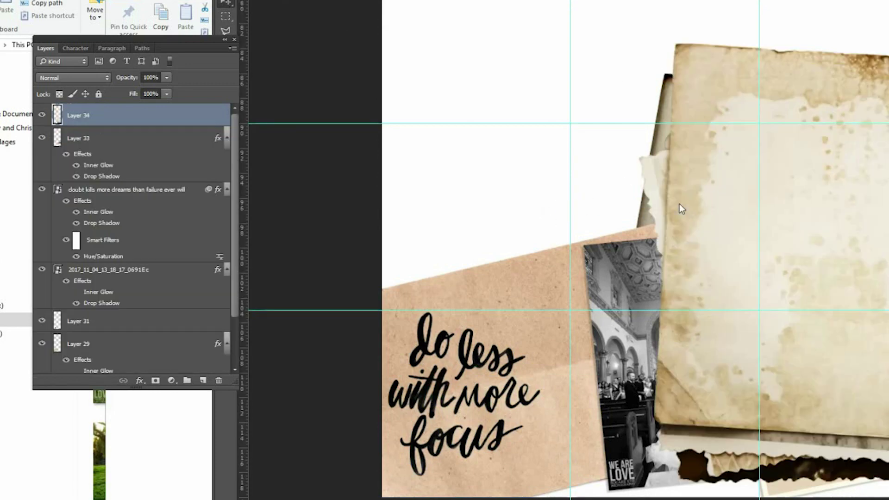
- Position the copied old paper stack over the collage, then close old paper stacked.psd
left_click_drag(840, 197, 568, 183)
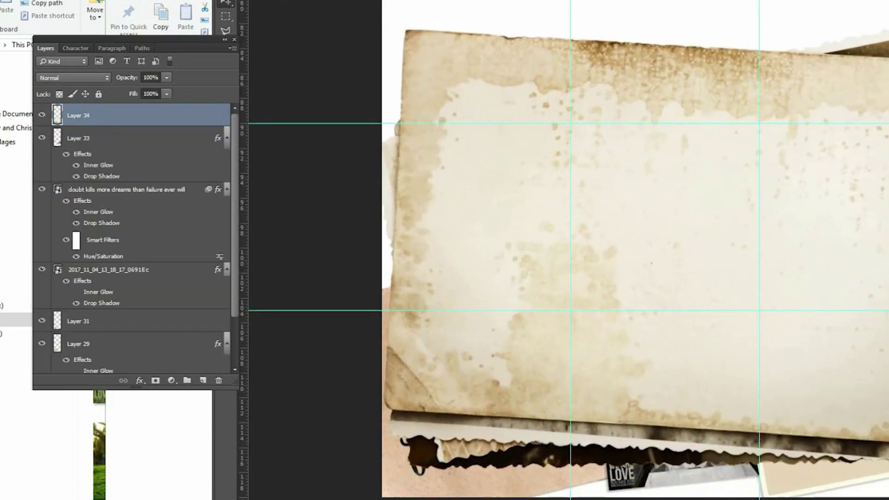
left_click_drag(886, 3, 471, 10)
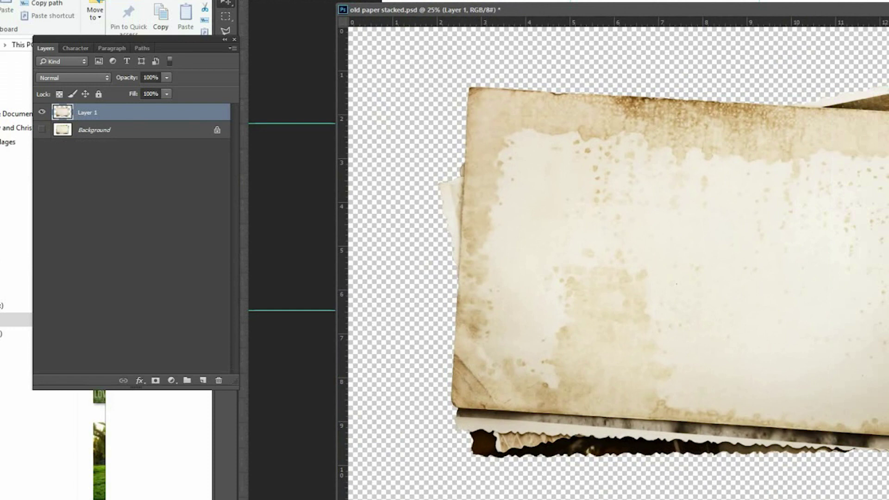
key("ctrl+w")
left_click(642, 170)
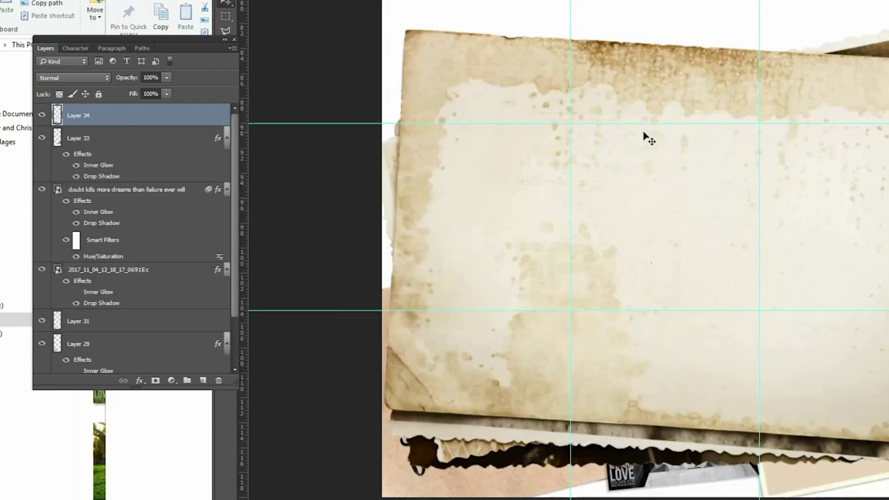
- Scale down the old paper stack and place it above the black-and-white church wedding photo, overlapping the burnt-edge paper
left_click_drag(643, 133, 645, 147)
key("ctrl+t")
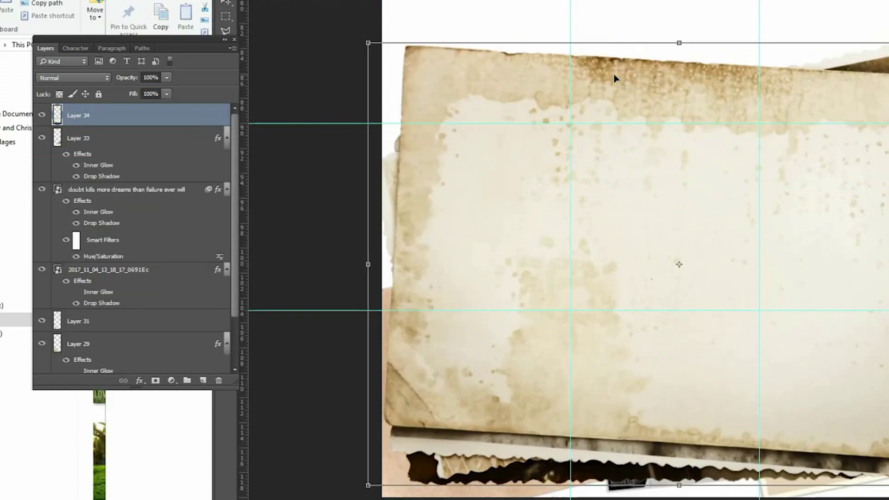
left_click_drag(366, 41, 775, 334)
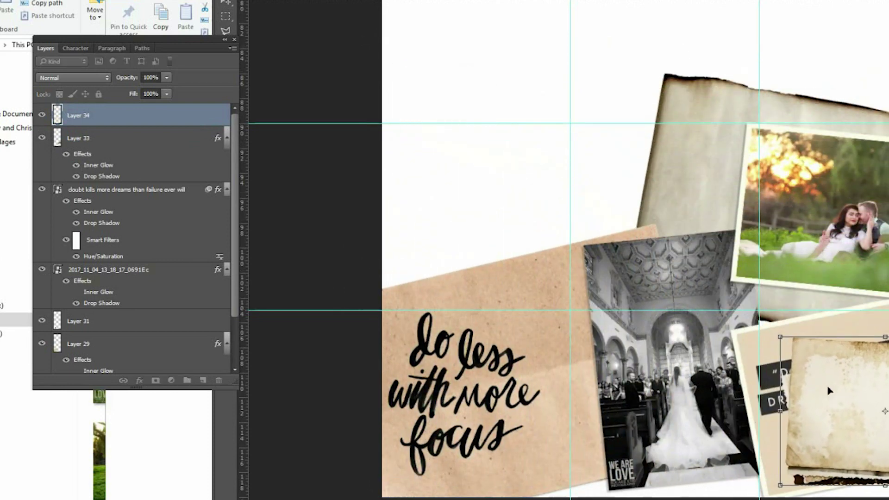
left_click_drag(829, 389, 661, 193)
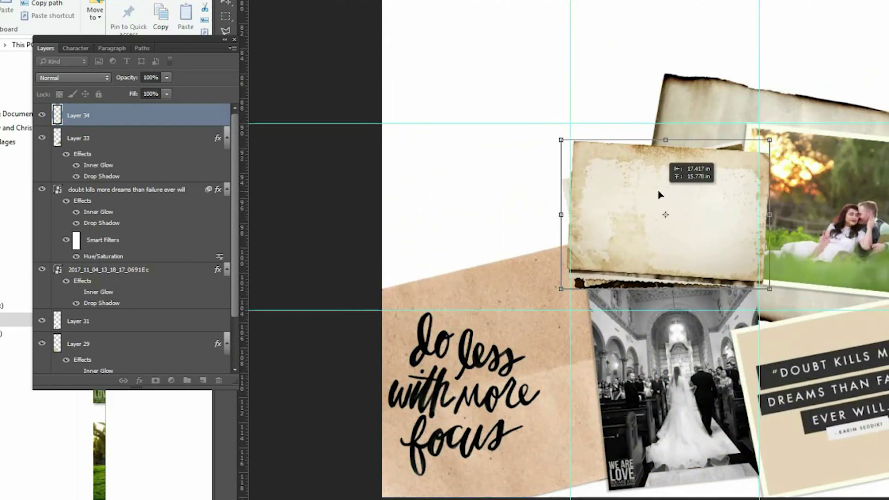
left_click_drag(770, 140, 799, 138)
left_click_drag(692, 151, 674, 136)
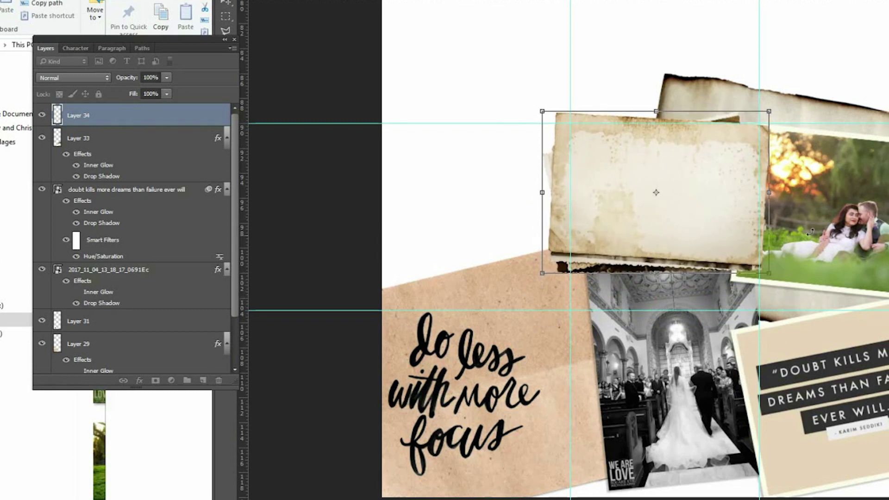
- Rotate the paper stack slightly clockwise, nudge it into place above the church photo, and apply the transform
mouse_move(714, 162)
left_mouse_down()
mouse_move(704, 170)
mouse_move(715, 172)
left_mouse_up()
left_click_drag(831, 220, 832, 241)
left_click_drag(659, 193, 663, 193)
key("Return")
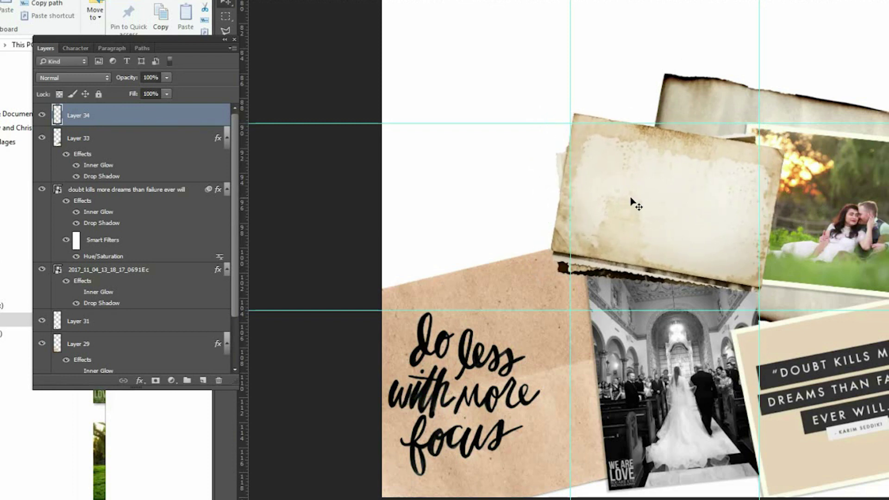
- Place the motivation 2 image from the instagram folder into the collage, resizing and positioning it over the old paper stack
key("alt+Tab")
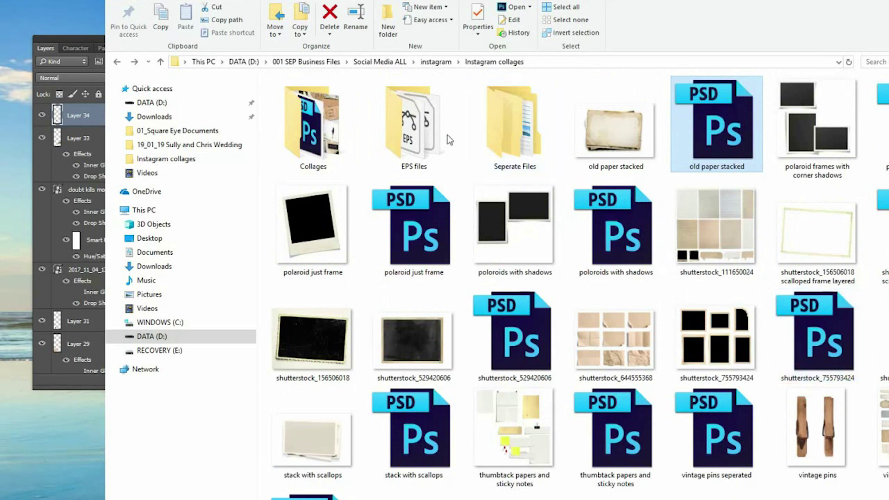
left_click(117, 62)
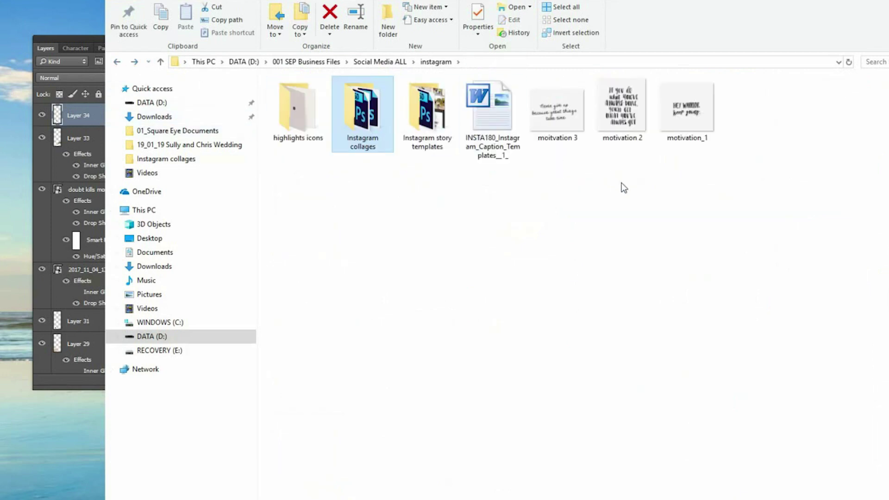
left_click(626, 111)
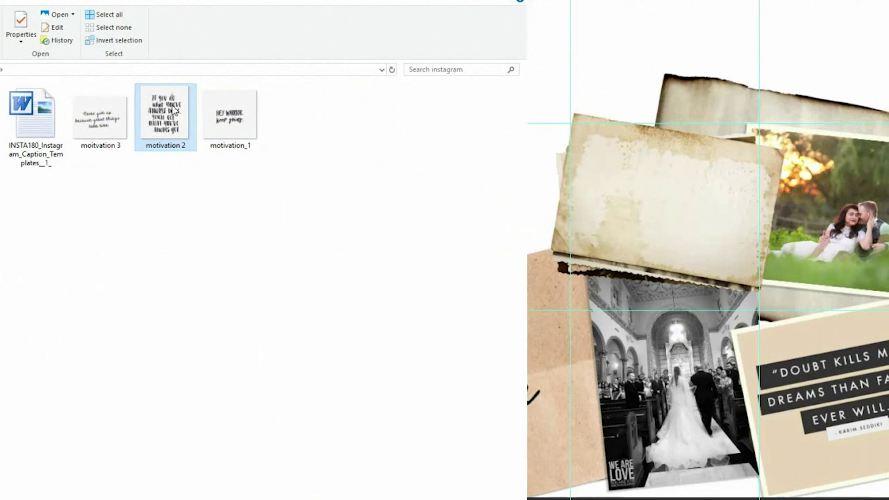
left_click_drag(625, 108, 888, 171)
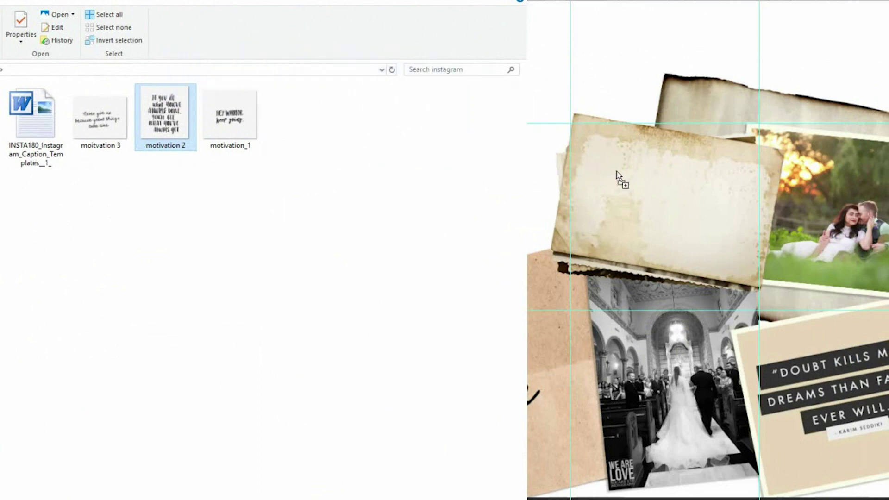
left_click_drag(616, 172, 674, 205)
left_click_drag(691, 247, 784, 139)
left_click_drag(708, 189, 674, 178)
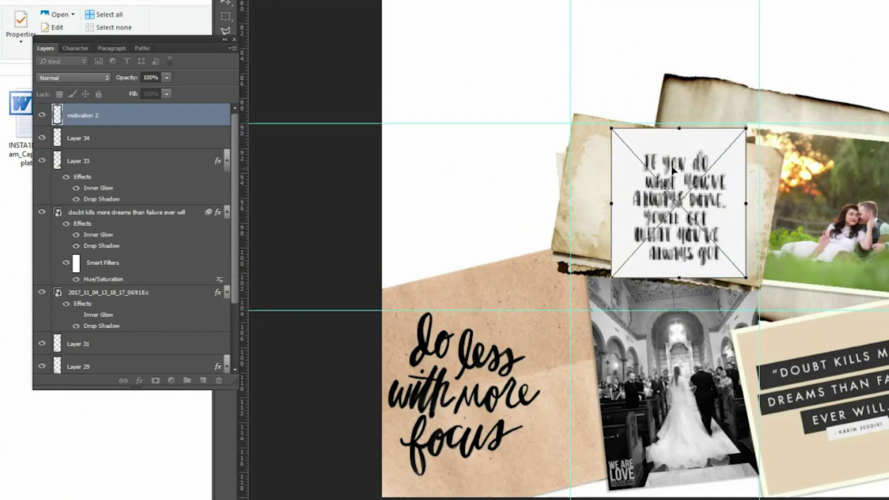
key("Return")
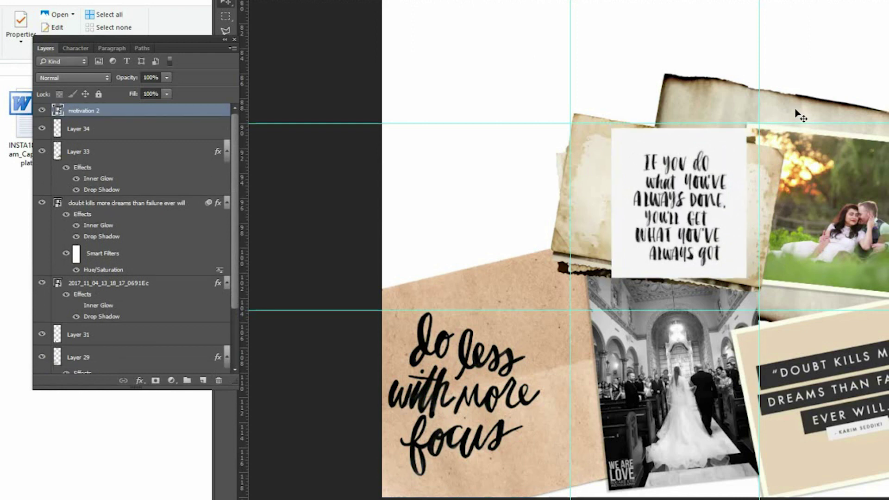
- Rotate the motivation 2 quote clockwise to match the tilt of the old paper stack
key("ctrl+t")
left_click_drag(850, 169, 840, 213)
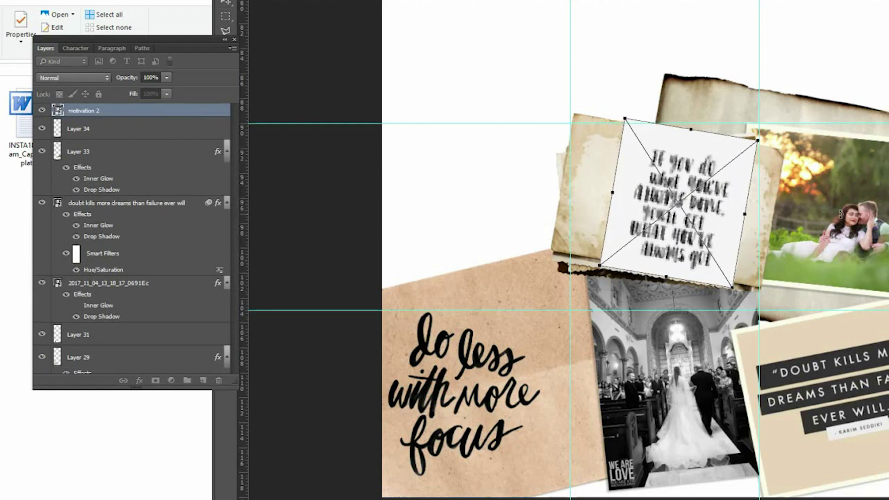
key("Return")
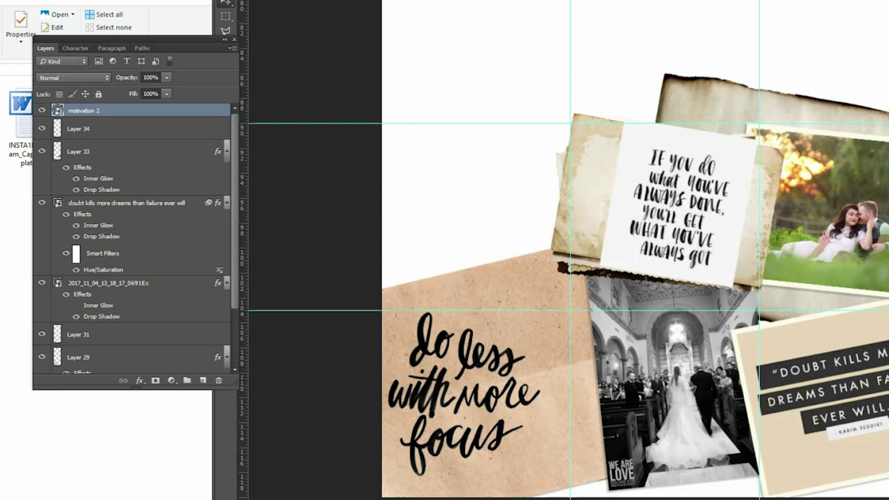
- Apply the Sharpen filter twice to the motivation 2 quote layer
left_click(378, 0)
mouse_move(463, 144)
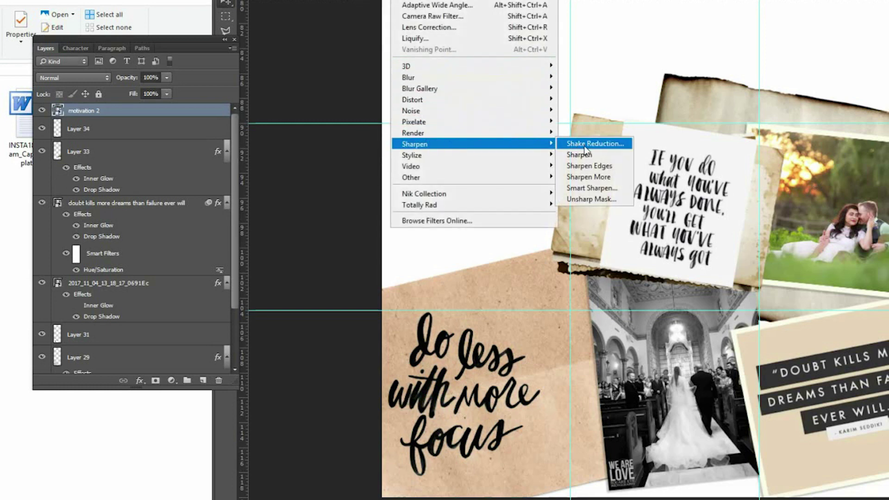
left_click(592, 155)
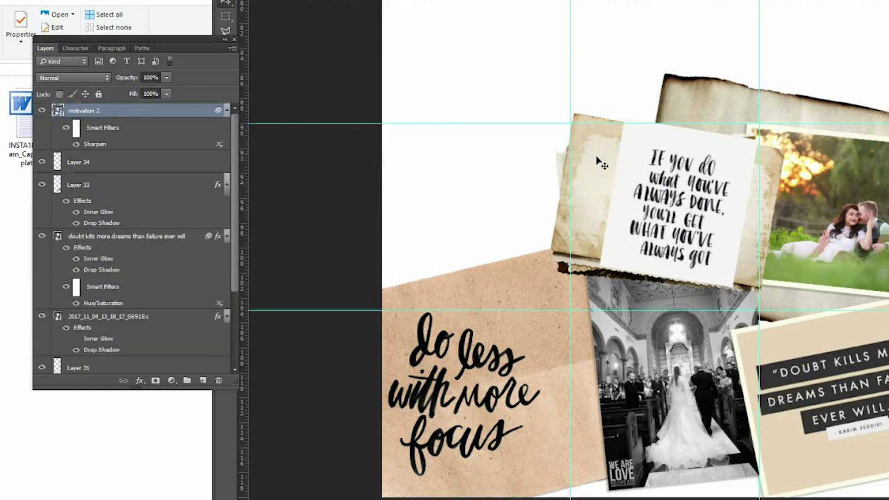
key("alt+t")
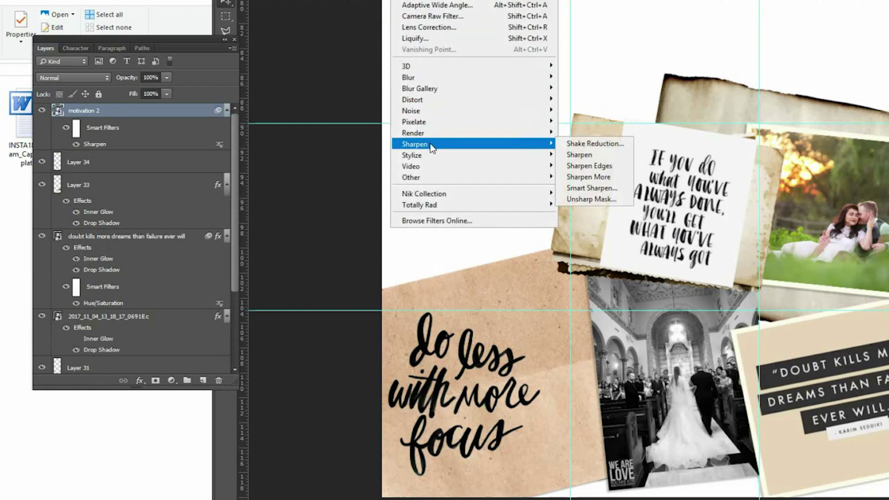
left_click(593, 155)
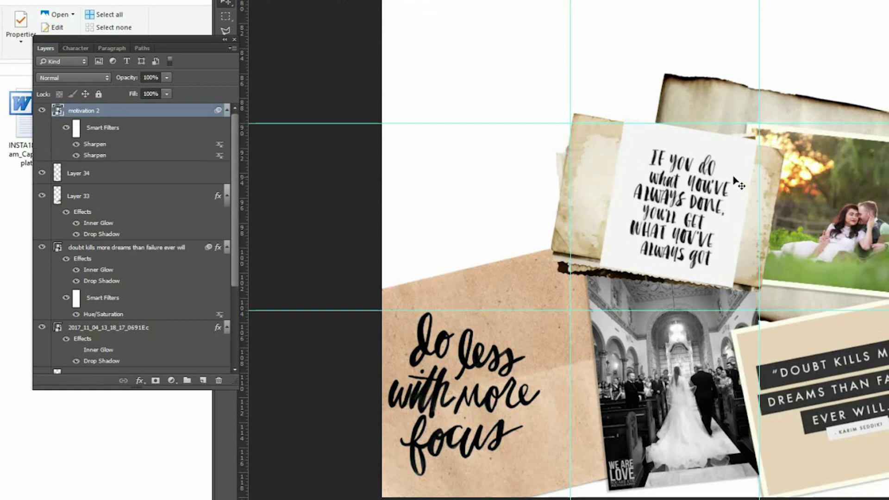
- Check the sharpness of the quote's lettering up close and delete the motivation 2 layer
scroll(705, 195, "up", 3)
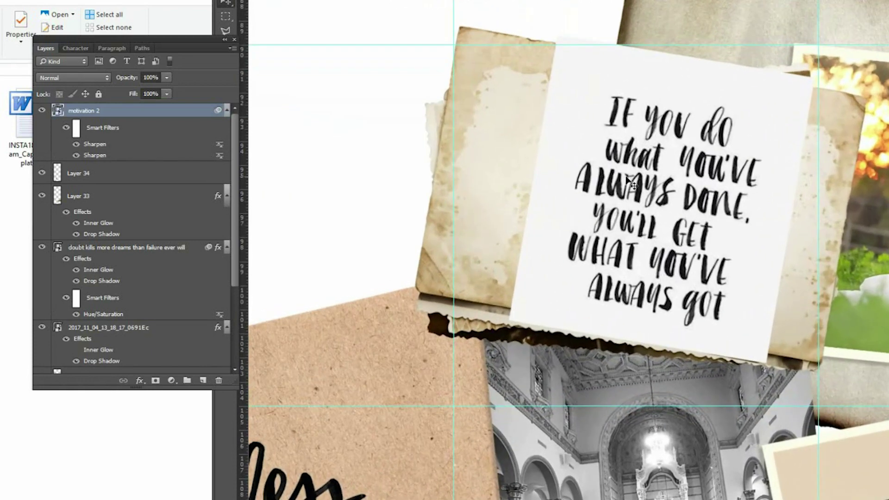
scroll(632, 184, "down", 4)
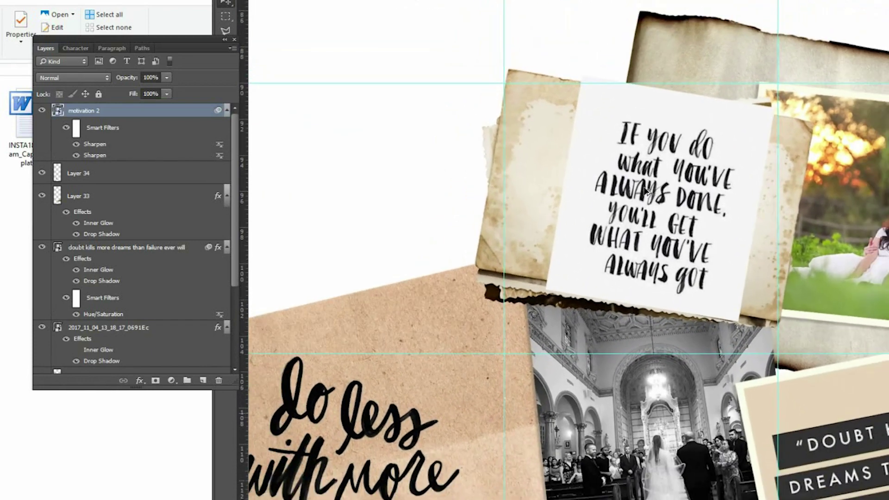
scroll(650, 190, "up", 4)
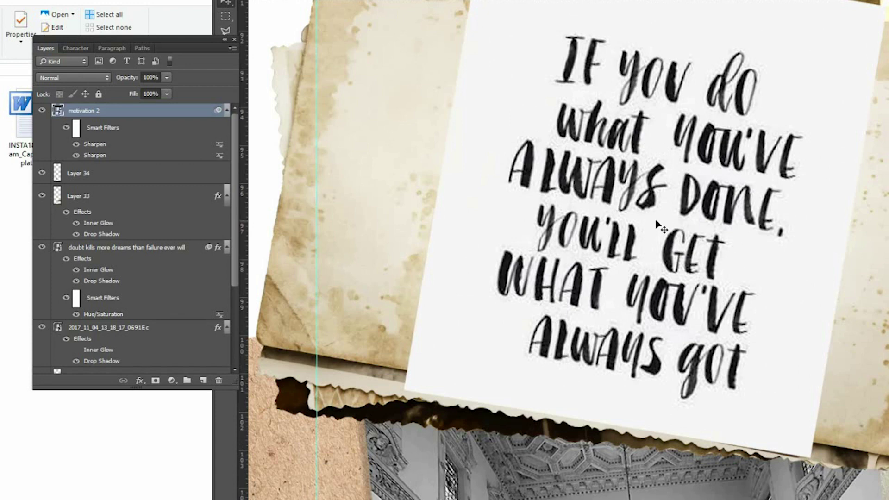
key("Delete")
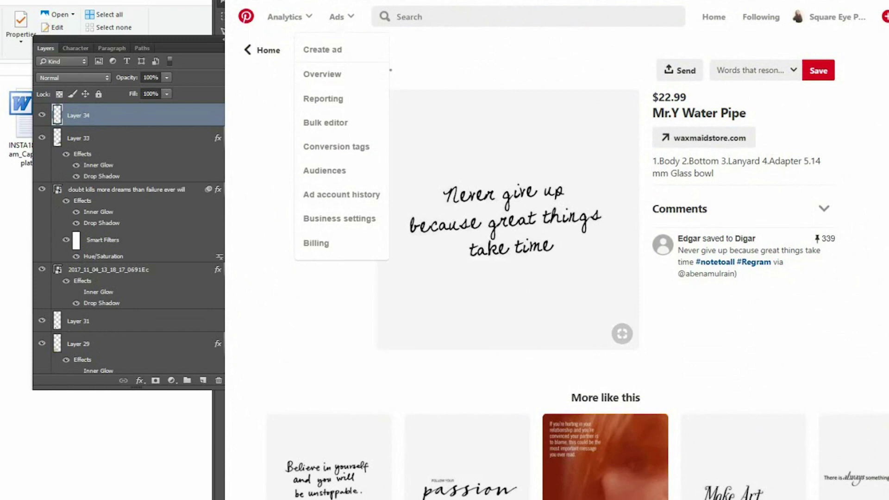
- Switch to the web browser and search Google in a new tab for "white background motivational quotes"
key("ctrl+t")
left_click(585, 174)
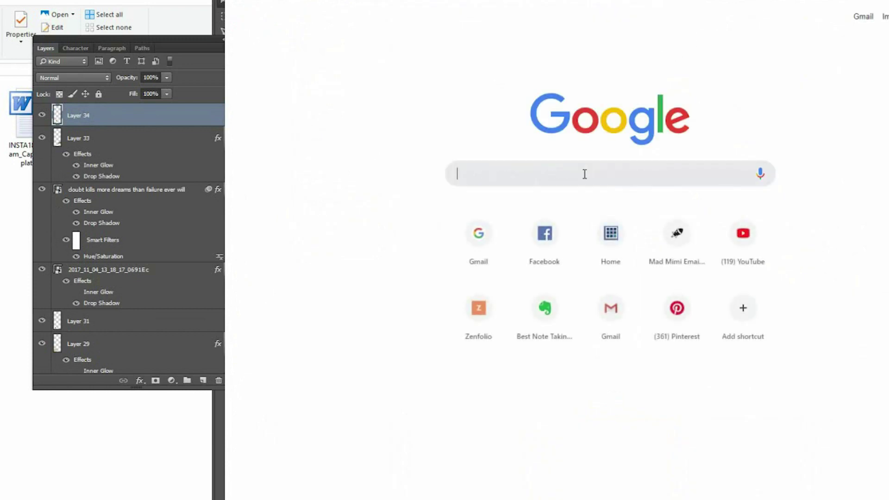
type("white backgroun")
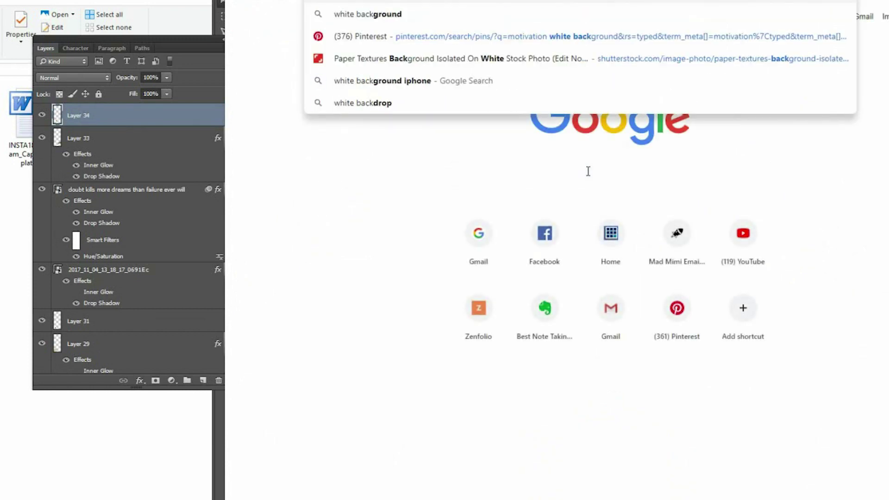
type("d")
key("Return")
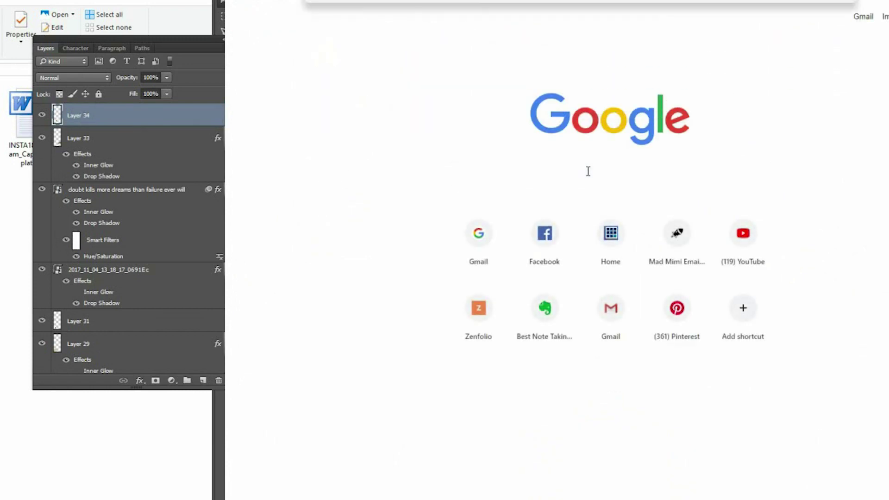
type("moto")
key("BackSpace")
type("ite background moti")
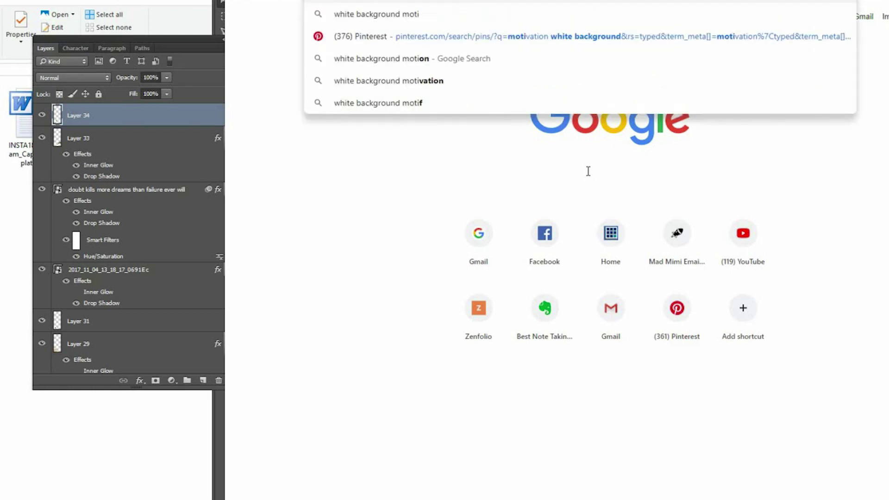
type("va")
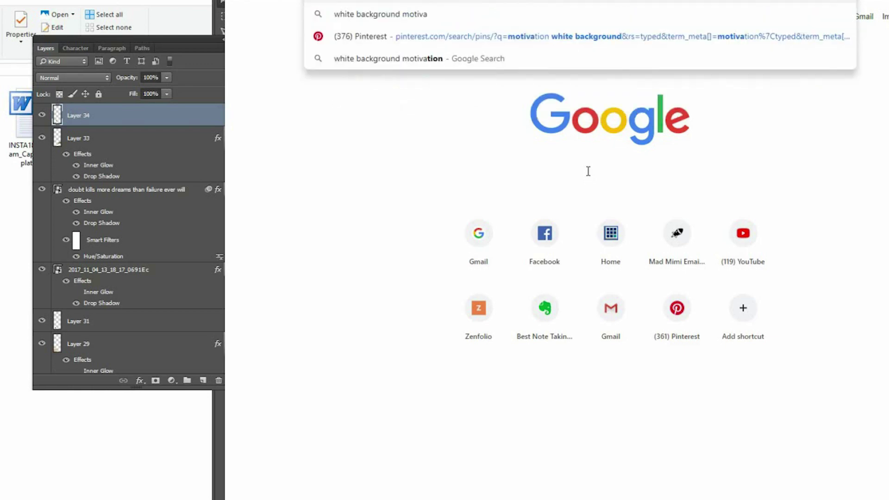
type("tional quotes")
key("Return")
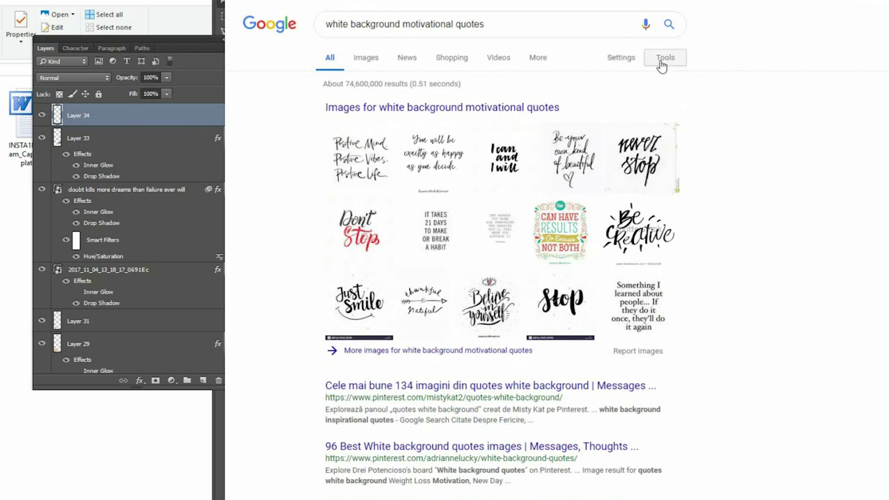
left_click(623, 60)
left_click(671, 59)
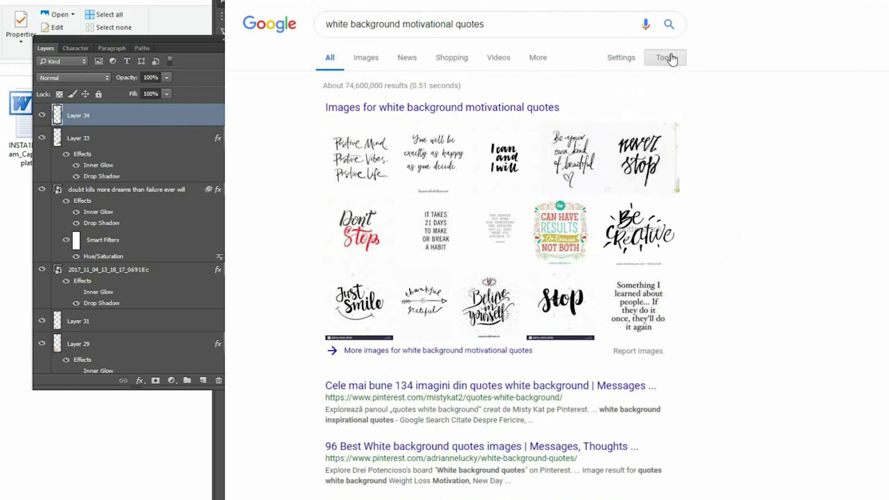
left_click(667, 59)
left_click(668, 59)
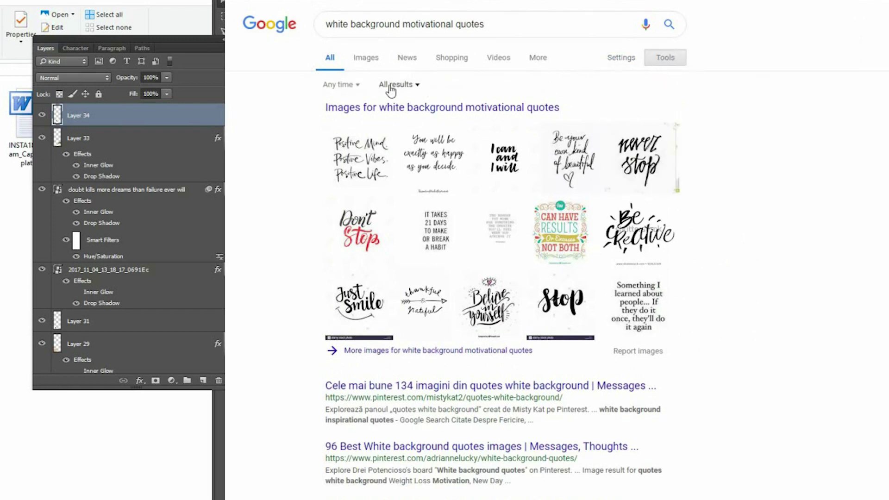
left_click(357, 86)
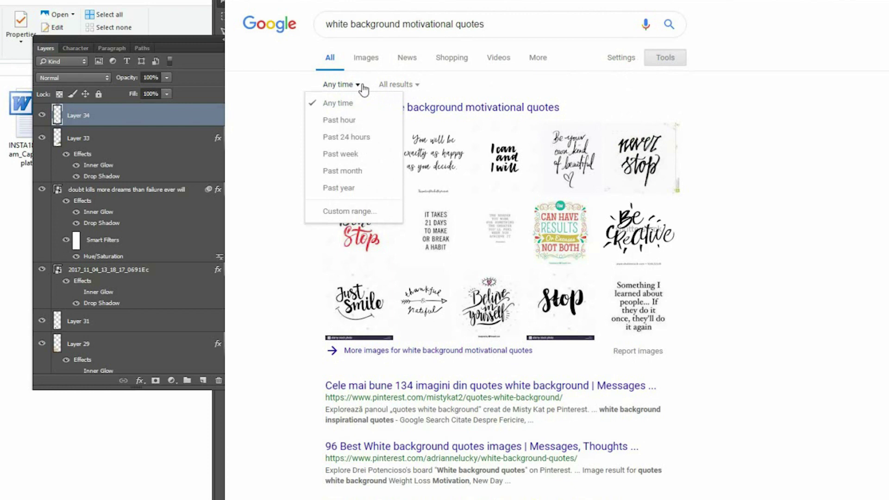
left_click(408, 85)
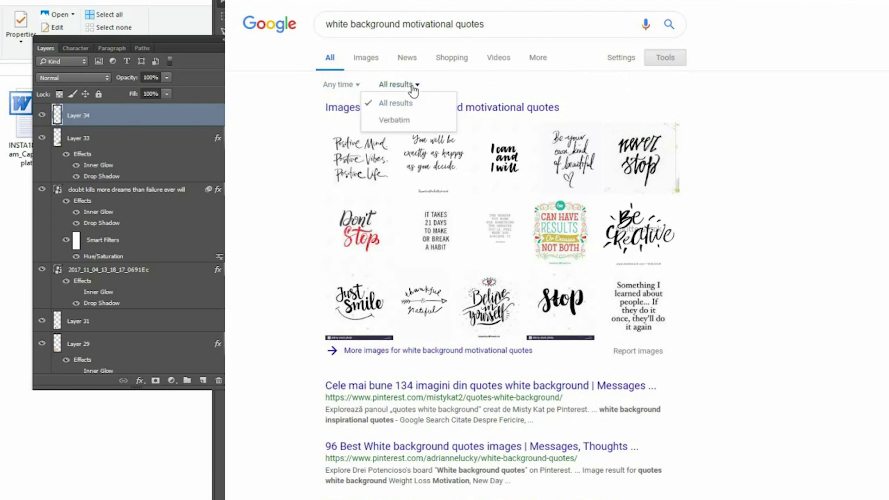
left_click(621, 58)
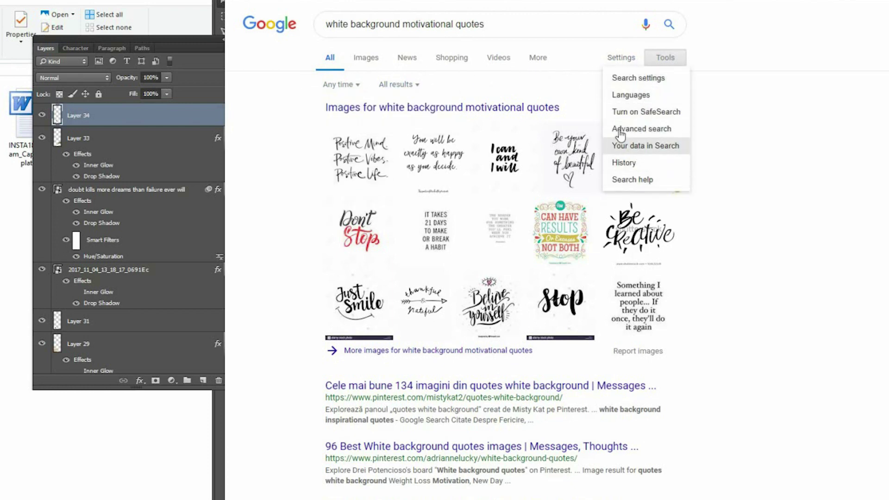
left_click(538, 58)
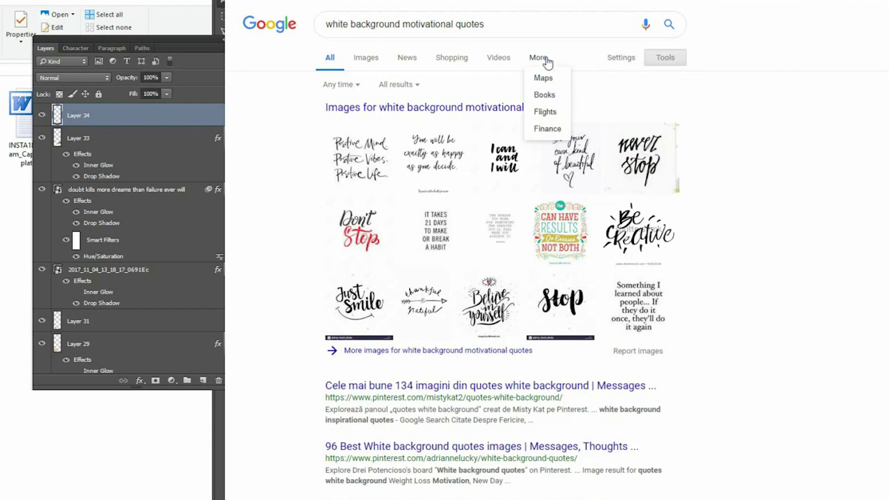
- Show the image results for the quote search and filter them to Medium size
left_click(365, 54)
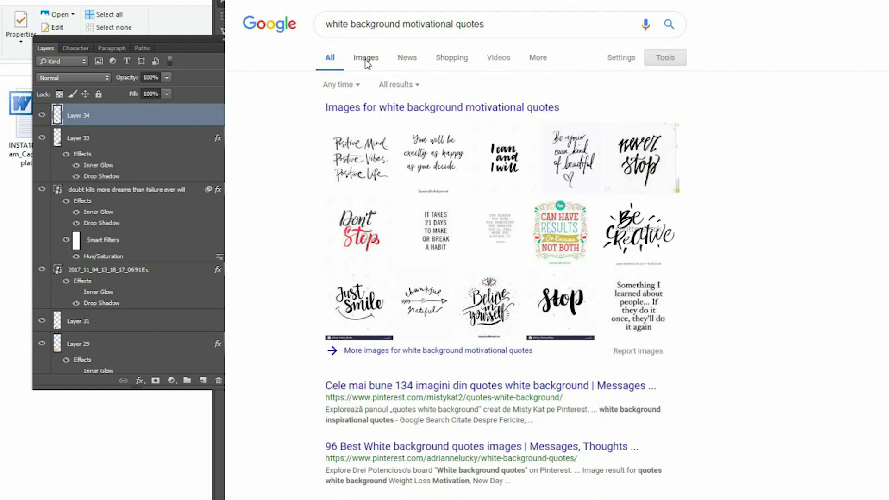
left_click(367, 60)
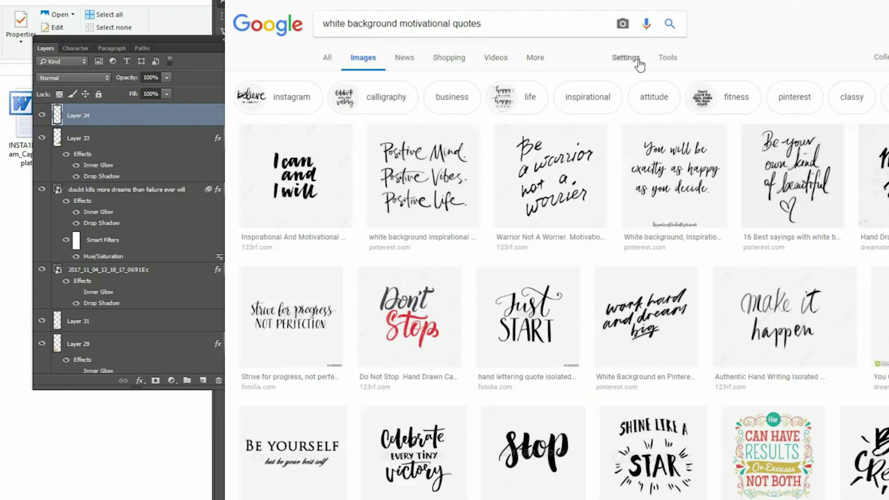
left_click(669, 60)
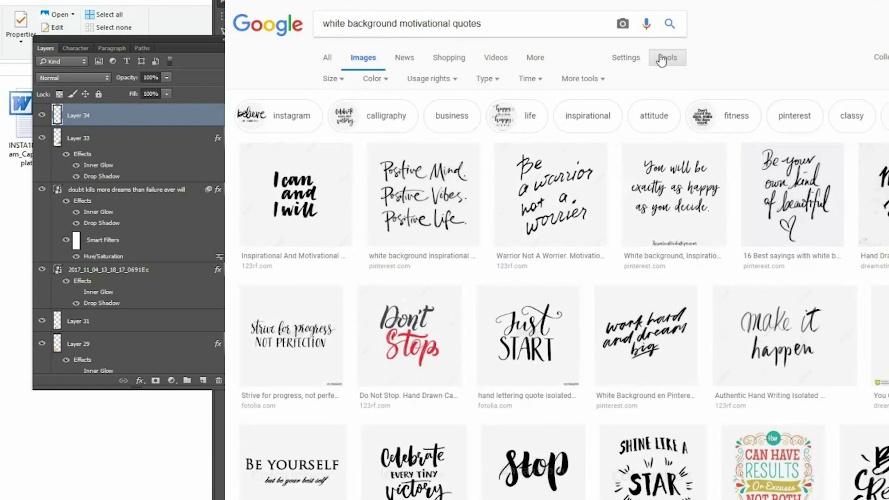
left_click(341, 82)
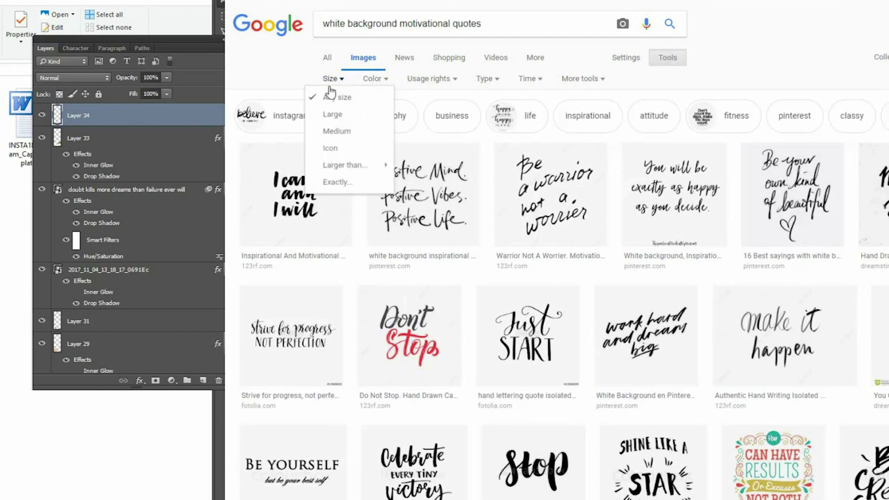
left_click(334, 132)
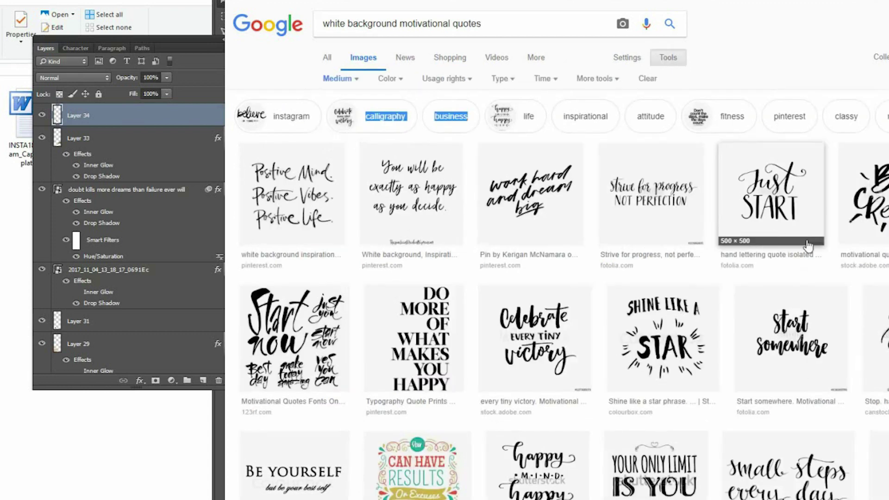
- Open the preview of the "small steps every day" quote image from lifeconnexions.com.au
scroll(556, 277, "down", 6)
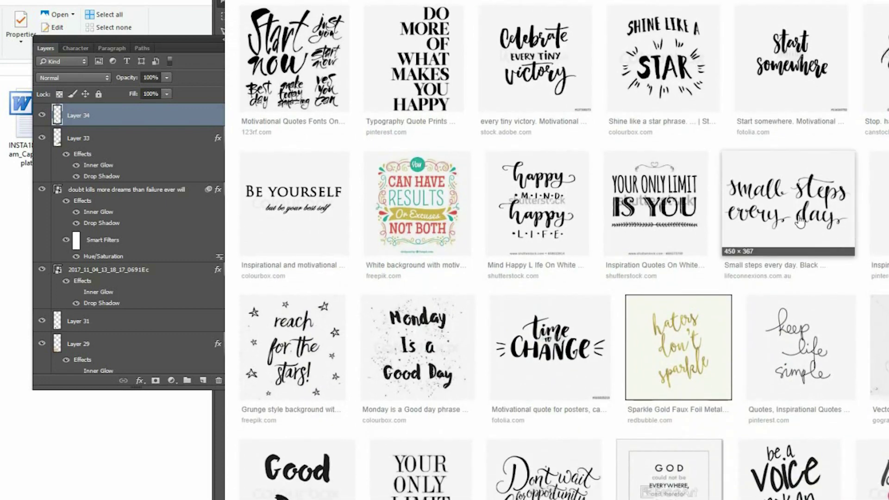
left_click(797, 203)
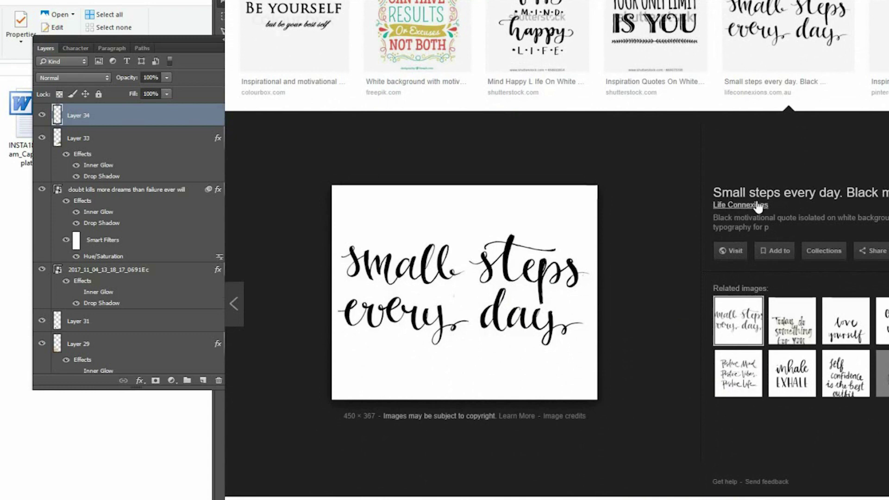
- Check the source page of the "small steps every day" quote and return to the image results for other quotes
left_click(502, 264)
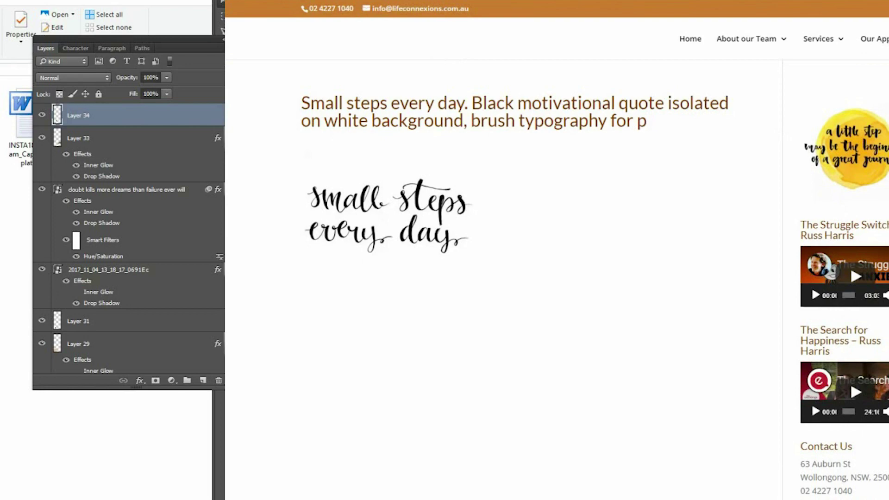
key("alt+Left")
scroll(755, 185, "down", 6)
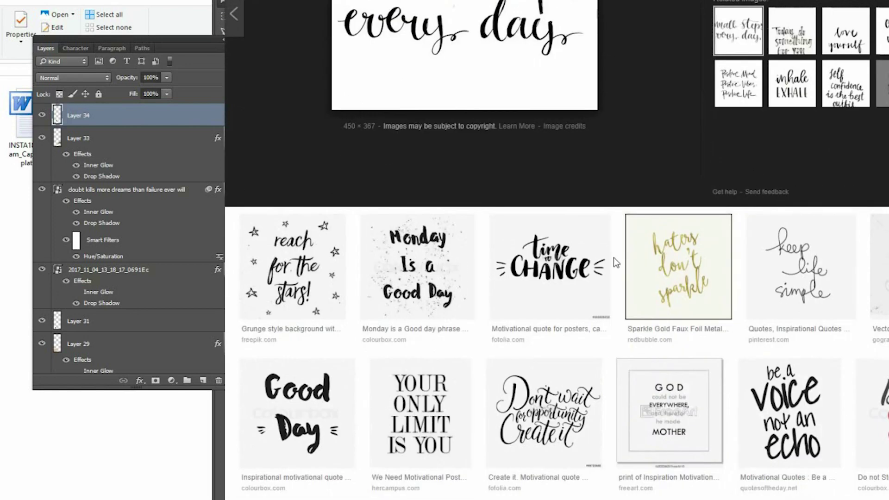
- Open the "keep life simple" quote from the image results on its Pinterest page and follow the pin's image to its source
left_click(803, 264)
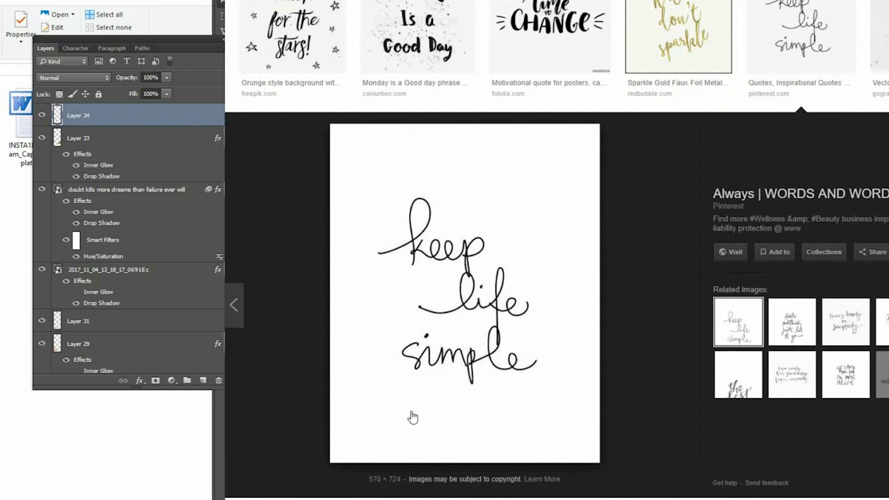
left_click(491, 263)
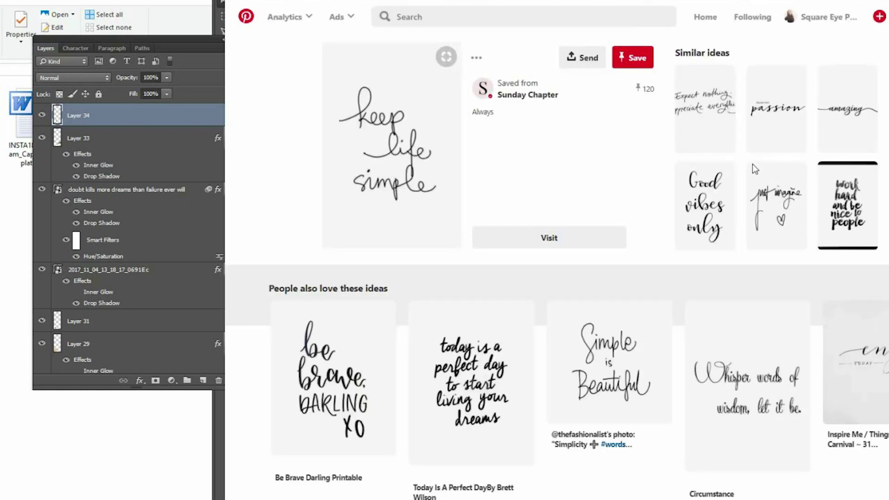
scroll(645, 267, "down", 3)
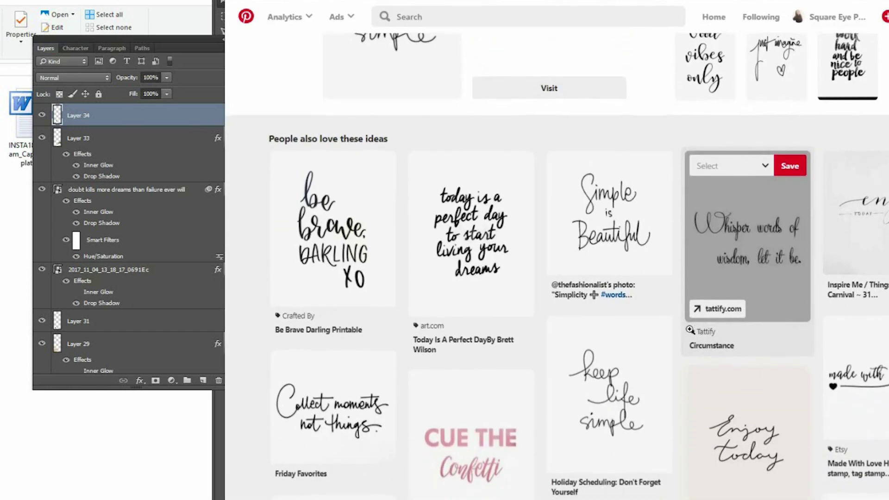
scroll(461, 220, "up", 3)
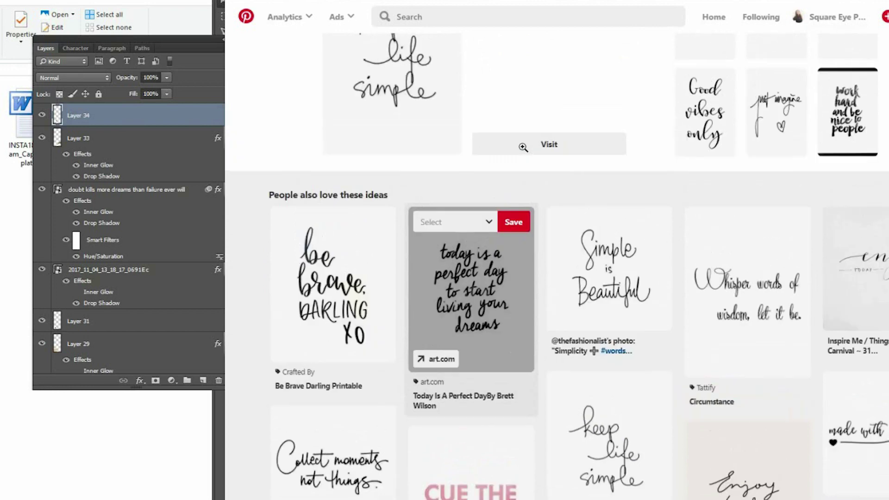
left_click(419, 89)
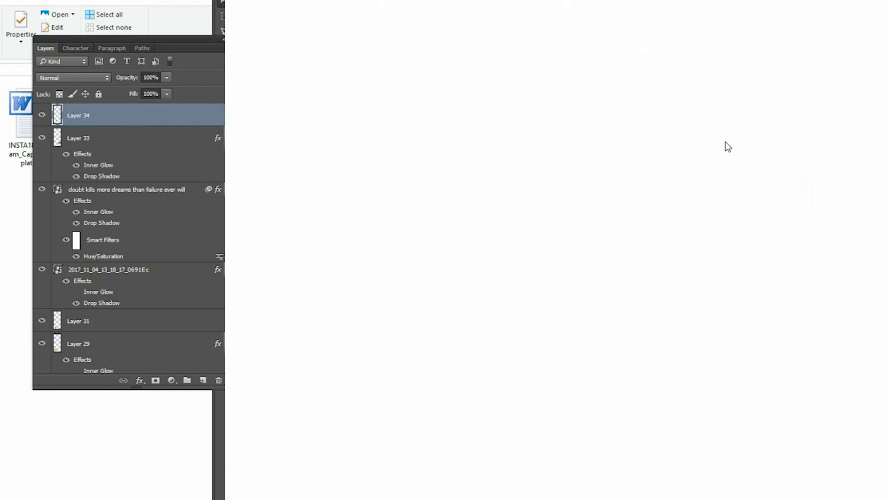
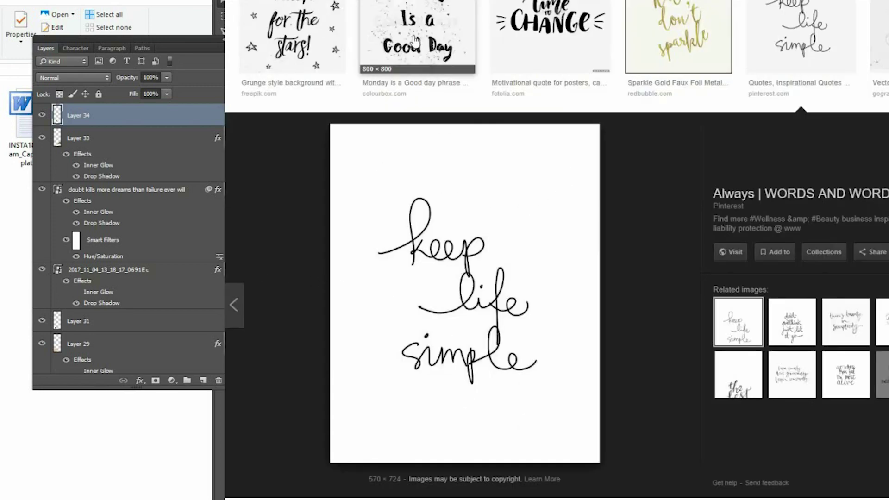
- Filter the motivational quote image results to Large size and open the preview of the "choose joy" quote
scroll(412, 39, "up", 9)
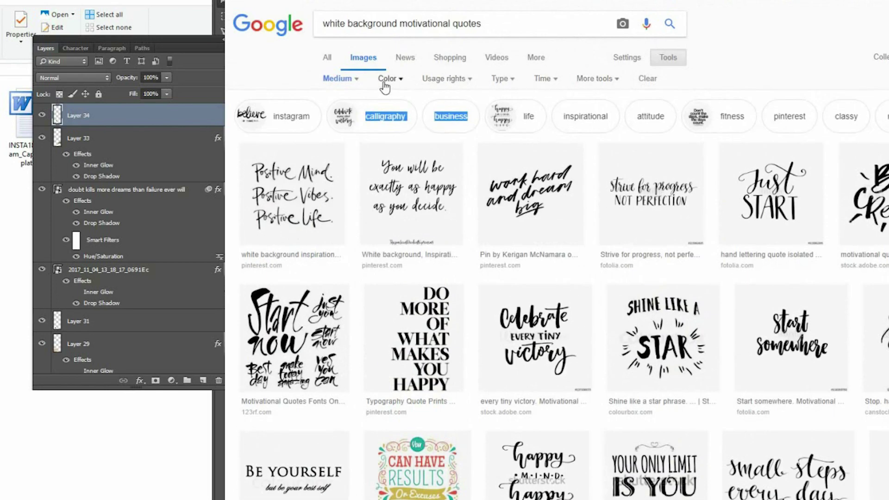
left_click(355, 79)
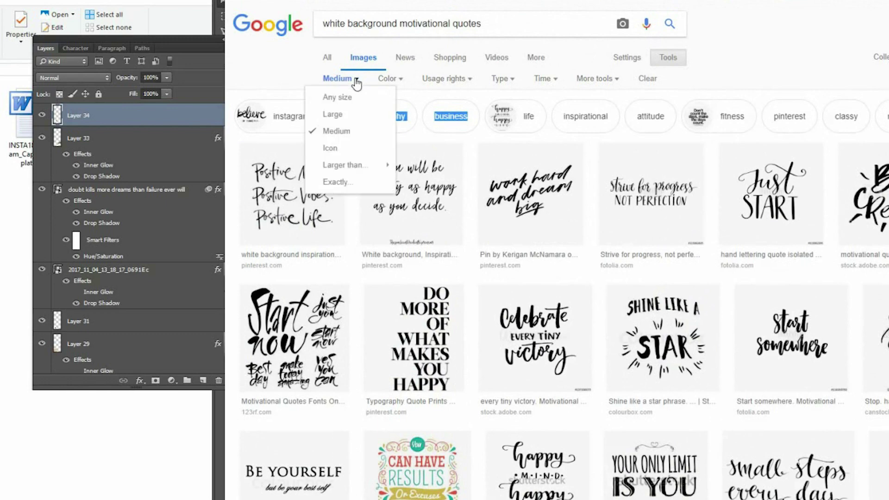
left_click(337, 115)
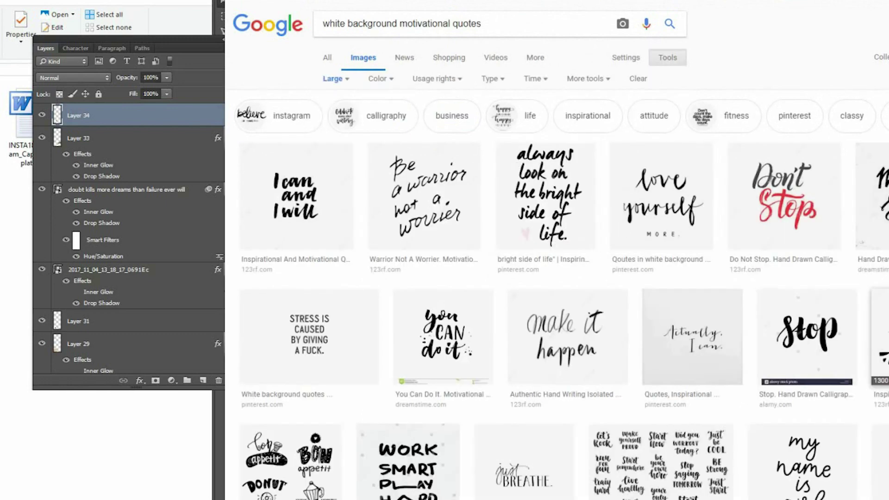
scroll(840, 200, "down", 6)
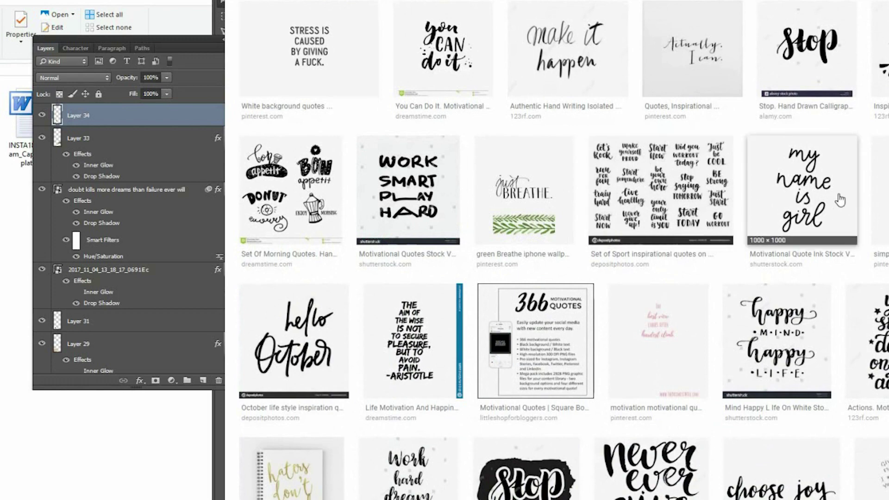
scroll(841, 200, "down", 3)
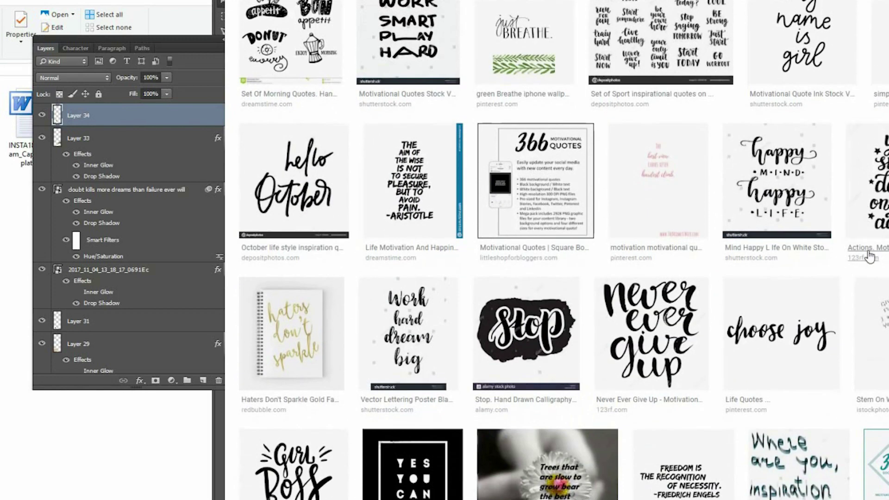
left_click(781, 334)
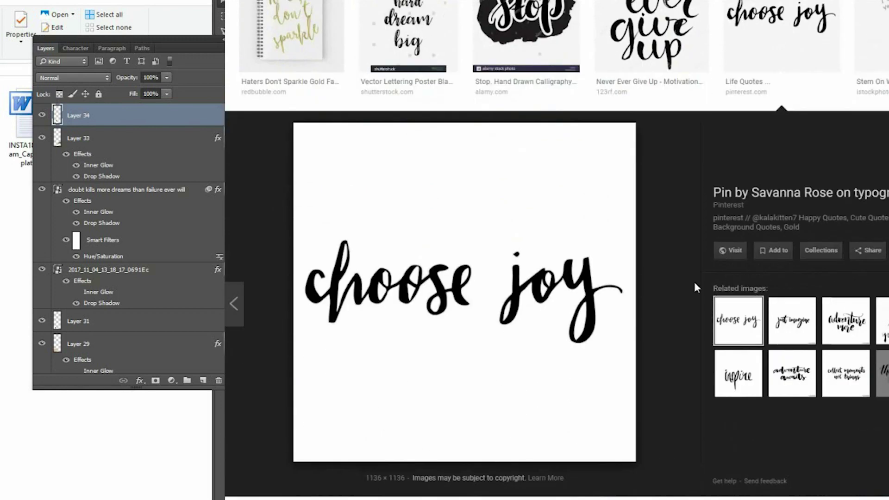
- Save the "choose joy" image as "motivational 3" in the instagram folder under 001 SEP Business Files > Social Media ALL
right_click(518, 253)
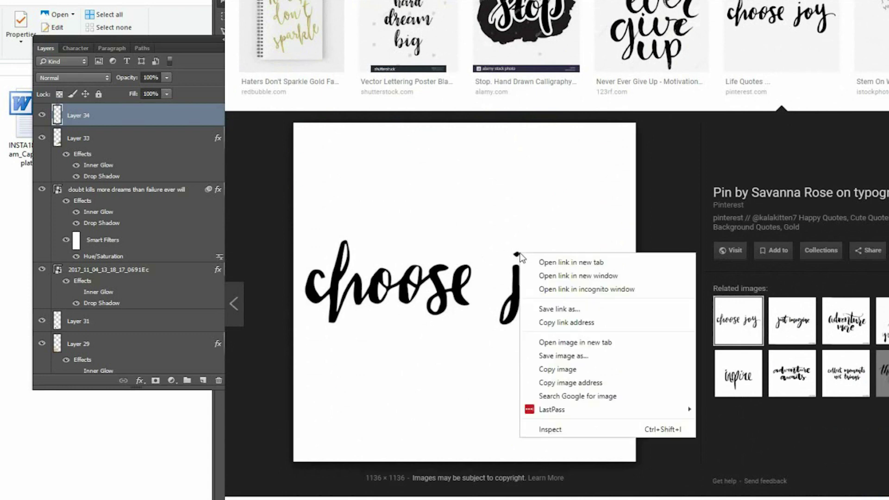
left_click(585, 358)
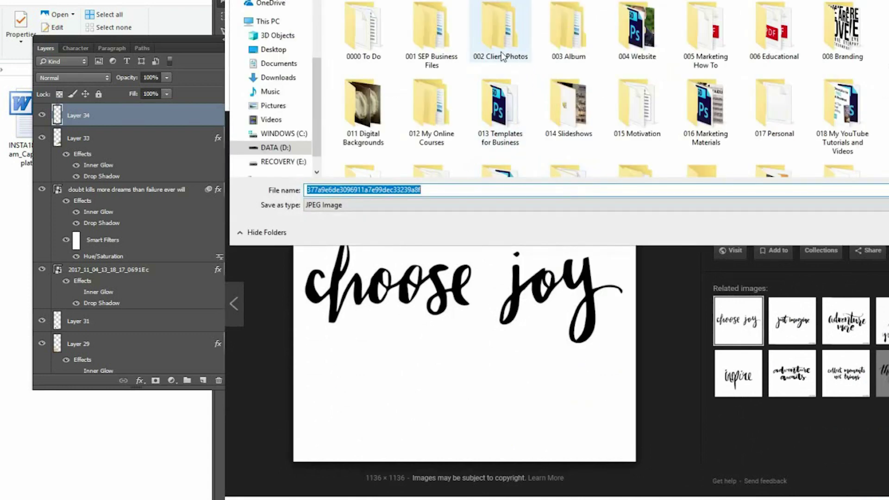
double_click(428, 35)
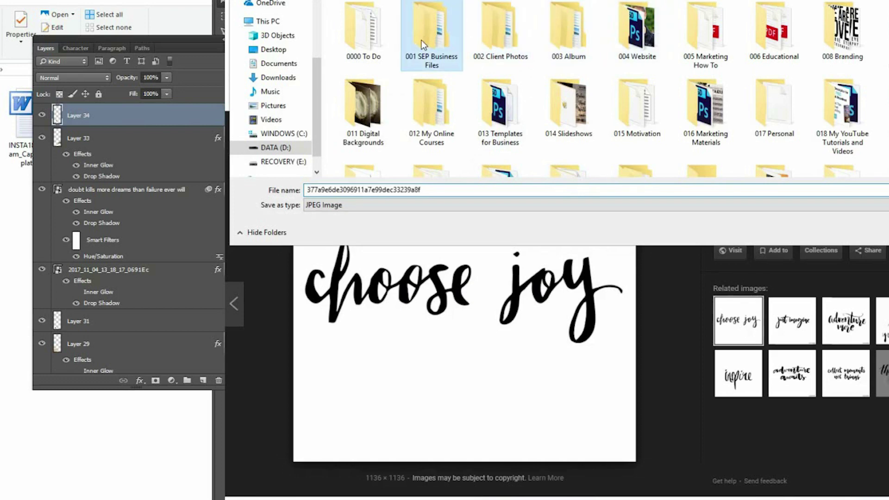
scroll(405, 76, "down", 3)
scroll(405, 76, "down", 1)
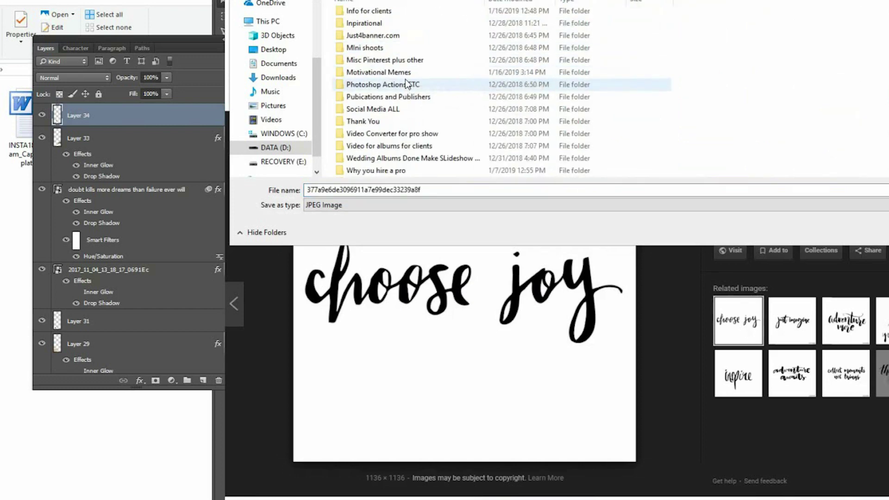
double_click(390, 110)
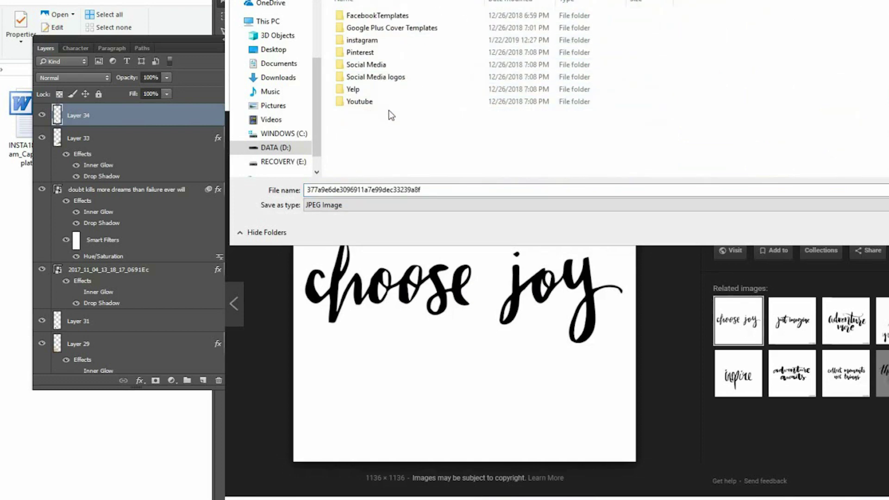
double_click(366, 40)
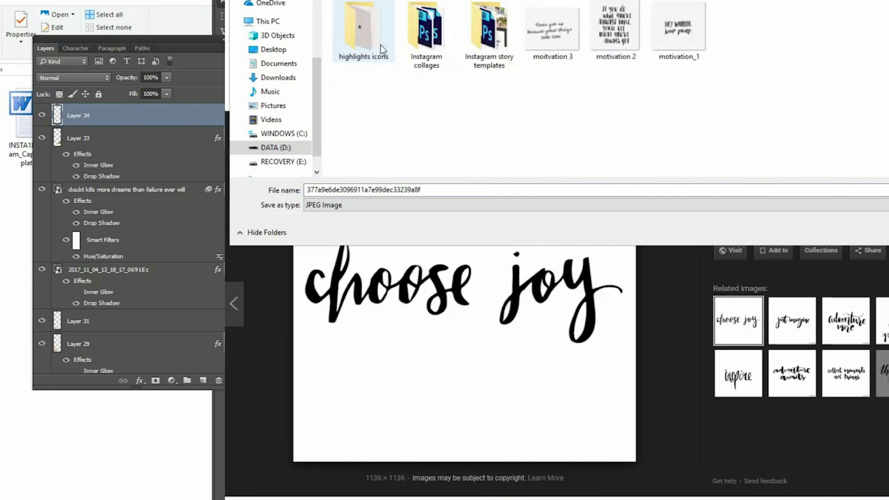
double_click(419, 190)
type("motivat")
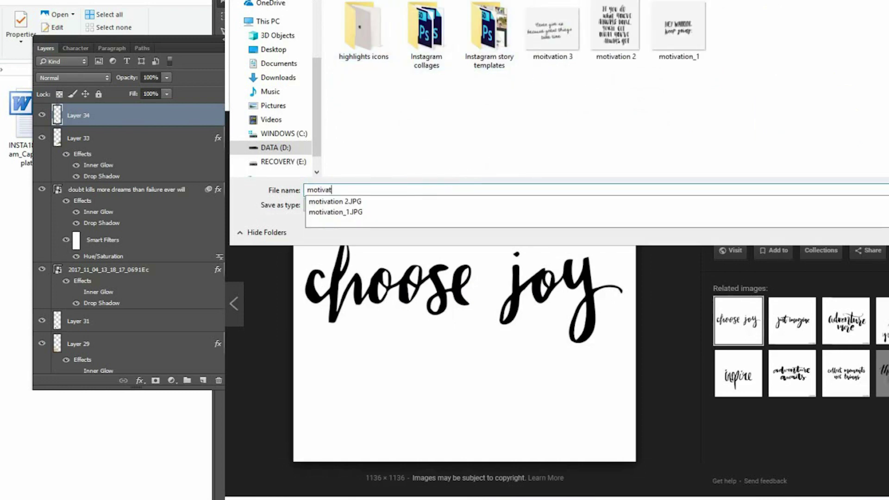
type("ional 3")
key("Return")
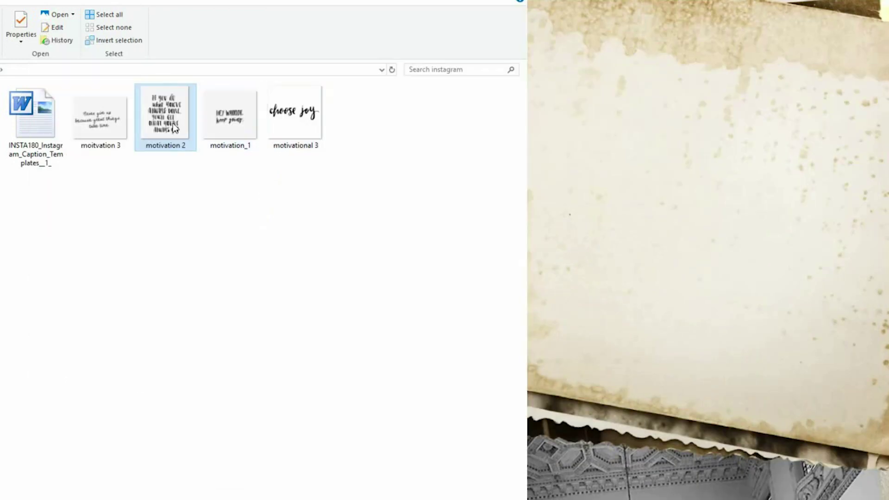
- Place the "motivational 3" image in the collage over the stacked old paper, scaled down and rotated to match the paper's tilt
left_click_drag(309, 149, 730, 205)
key("ctrl+minus")
key("ctrl+minus")
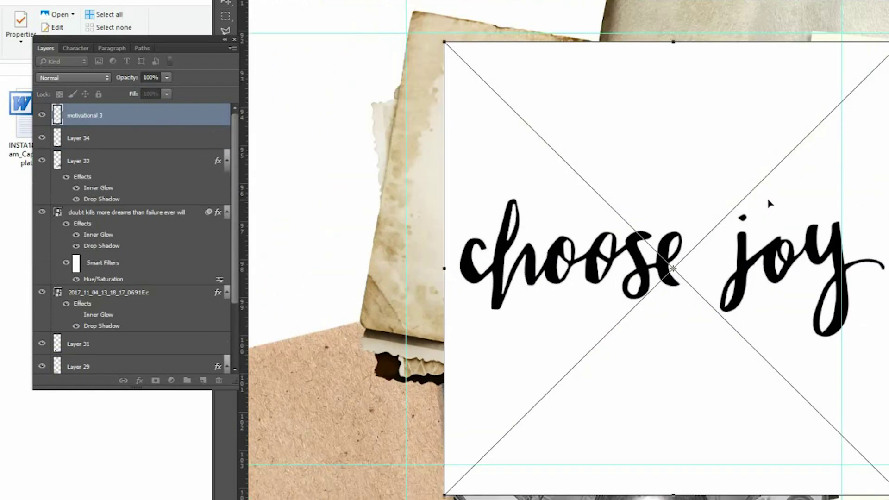
left_click_drag(843, 105, 887, 125)
left_click_drag(787, 207, 750, 194)
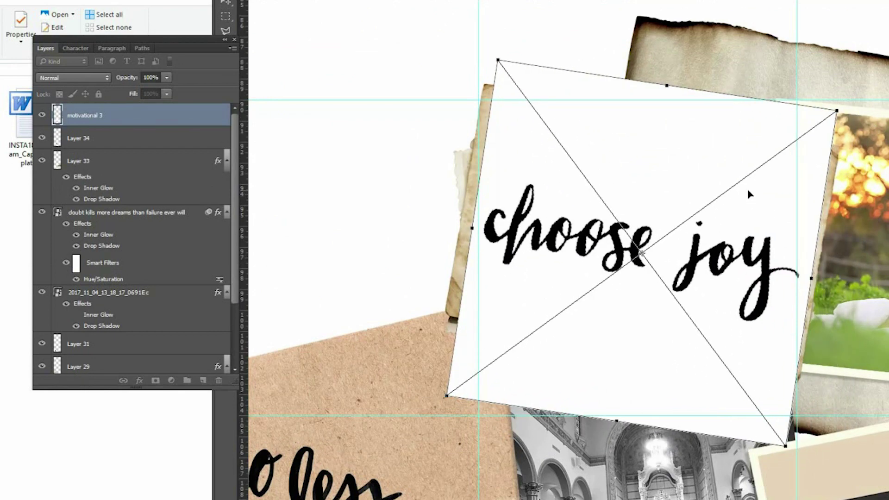
key("Return")
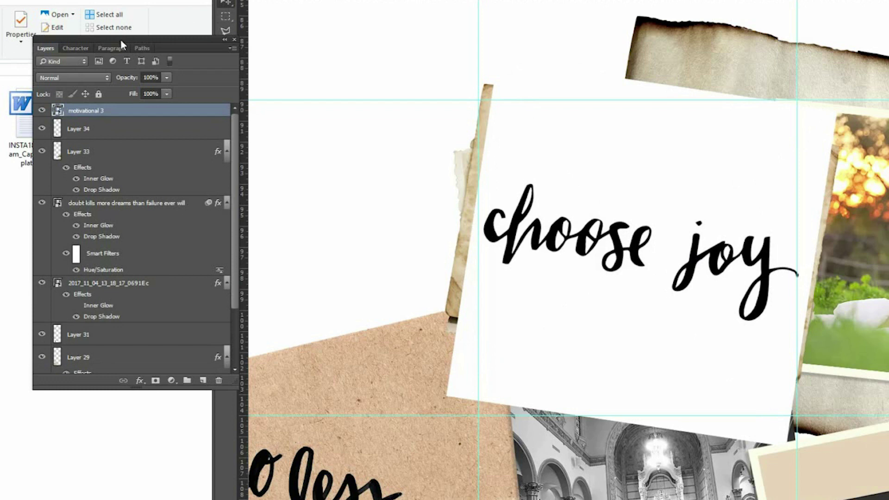
- Try the Lighten blending mode on the "choose joy" quote layer and settle on Darken to drop its white background
left_click_drag(120, 39, 347, 37)
left_click(285, 76)
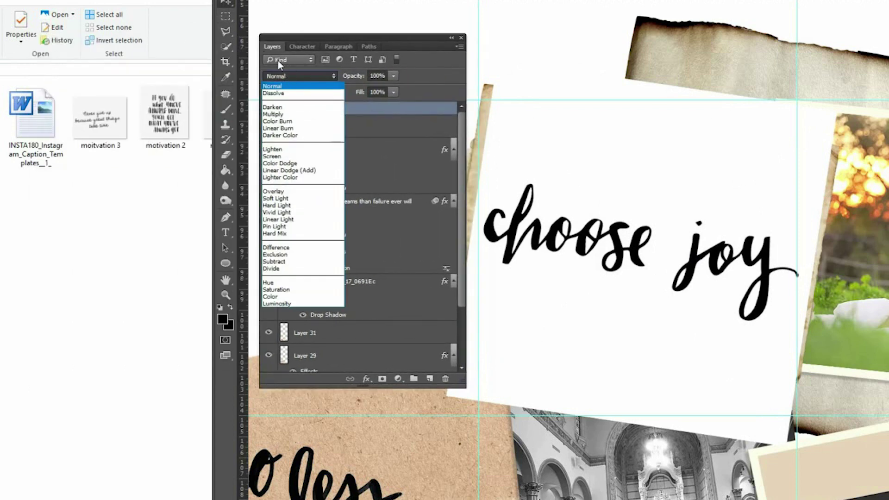
left_click(282, 78)
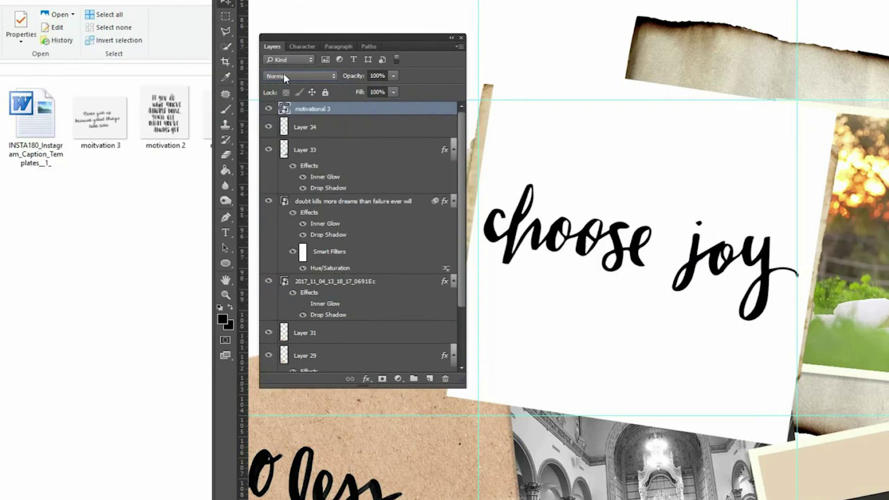
left_click(284, 73)
left_click(283, 150)
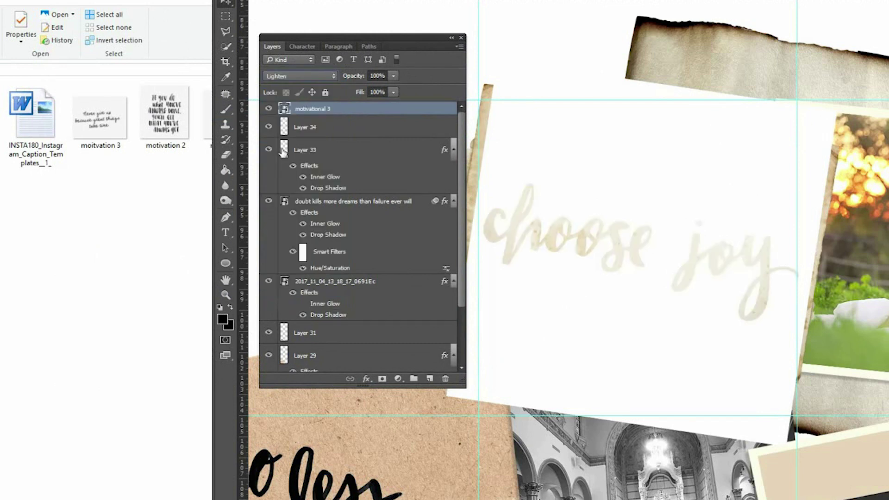
left_click(283, 76)
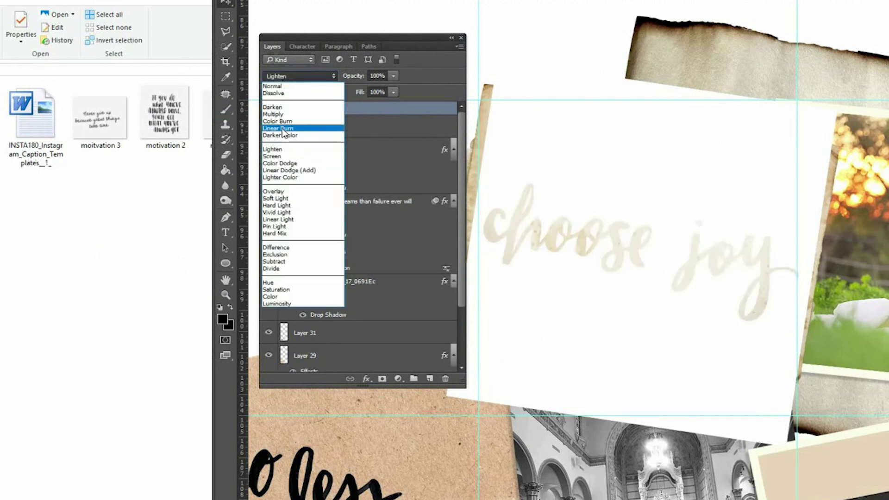
left_click(273, 108)
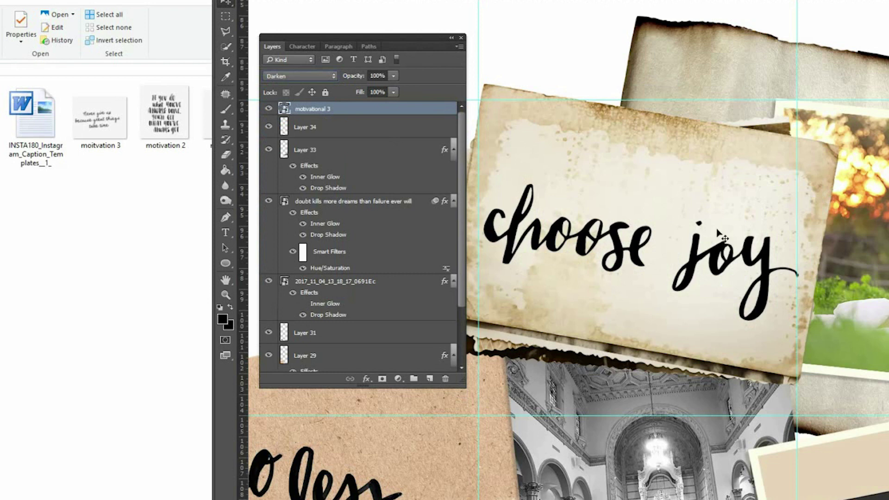
- Switch the "choose joy" layer's blending mode back to Normal and reapply Darken to compare the two
left_click_drag(405, 38, 303, 52)
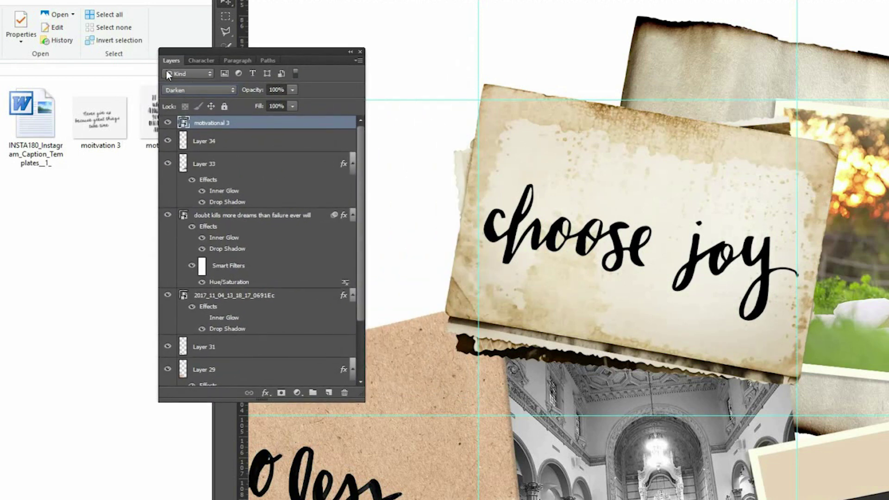
left_click_drag(285, 58, 357, 62)
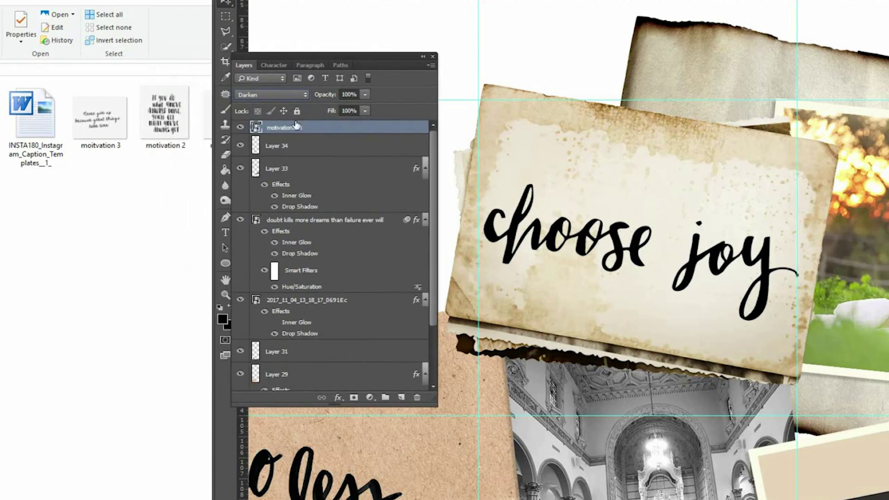
left_click(252, 95)
left_click(250, 103)
left_click(257, 94)
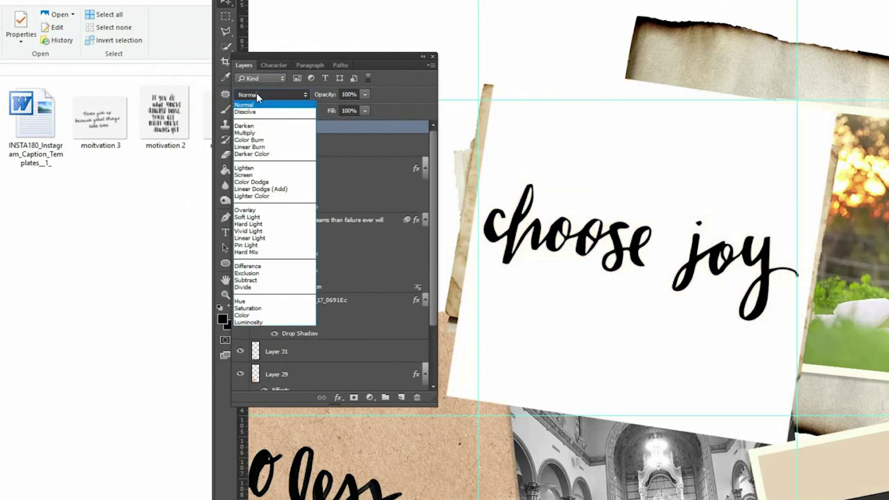
left_click(252, 126)
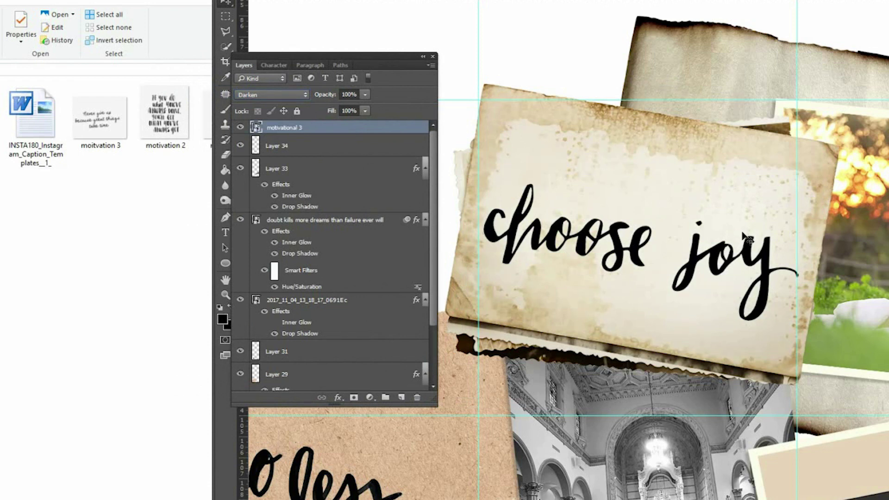
- Move the "choose joy" lettering slightly upward on the old paper and check it within the wider collage
left_click_drag(631, 243, 633, 235)
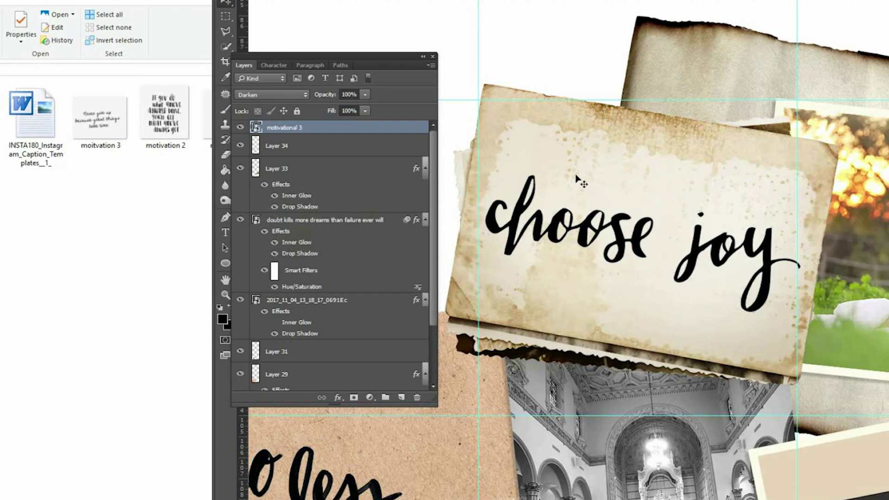
left_click_drag(384, 54, 120, 38)
key("ctrl+minus")
key("ctrl+minus")
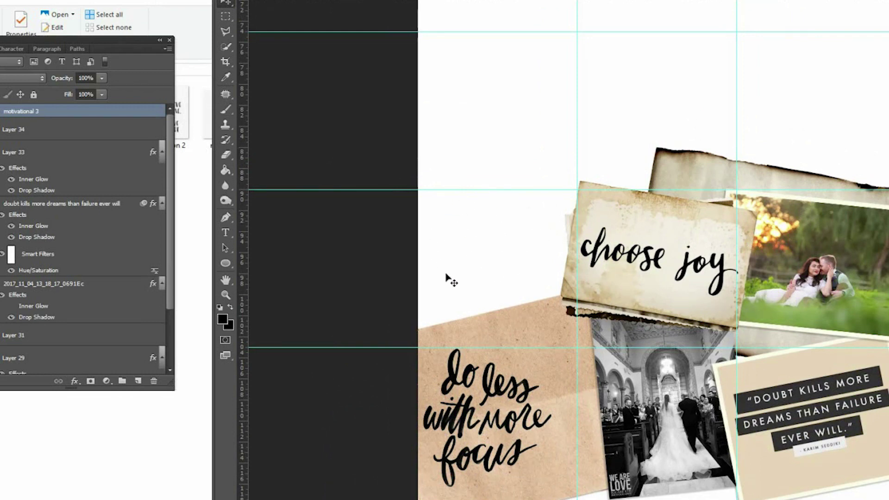
- Switch to File Explorer, browse to the Instagram collages folder and open the shutterstock_644555368 brown paper image in Photoshop
left_click(204, 25)
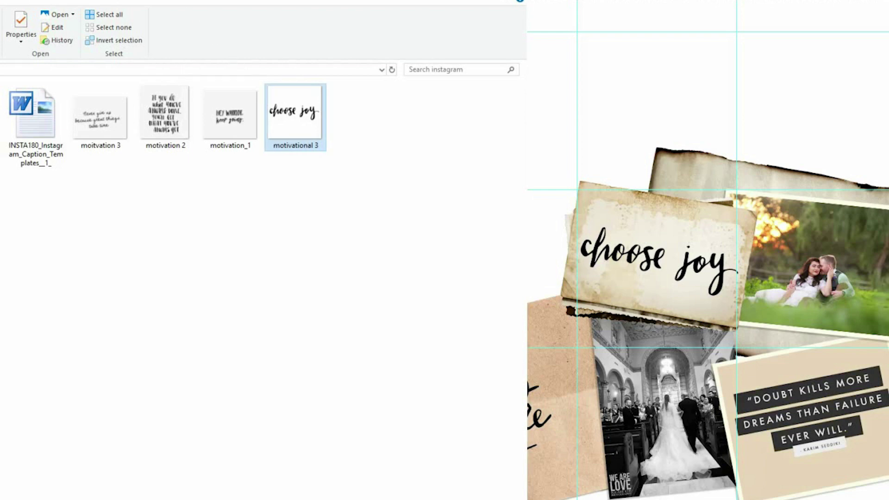
left_click_drag(259, 5, 386, 0)
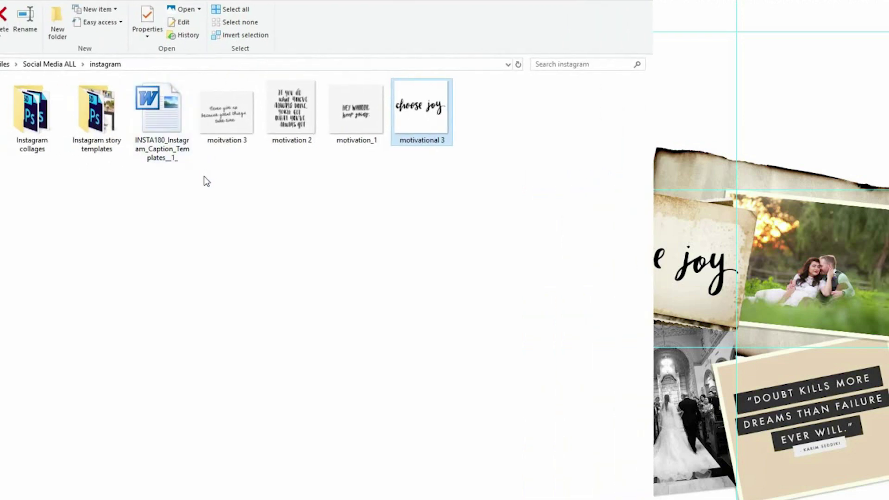
left_click(194, 499)
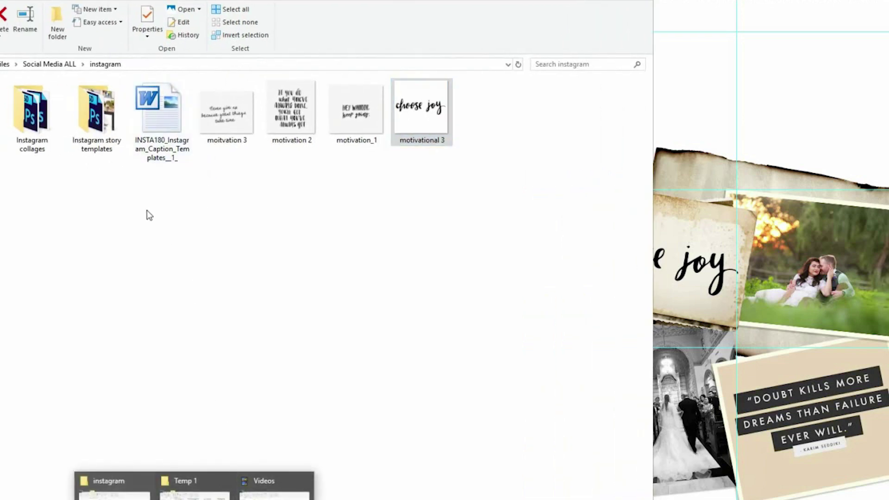
double_click(15, 119)
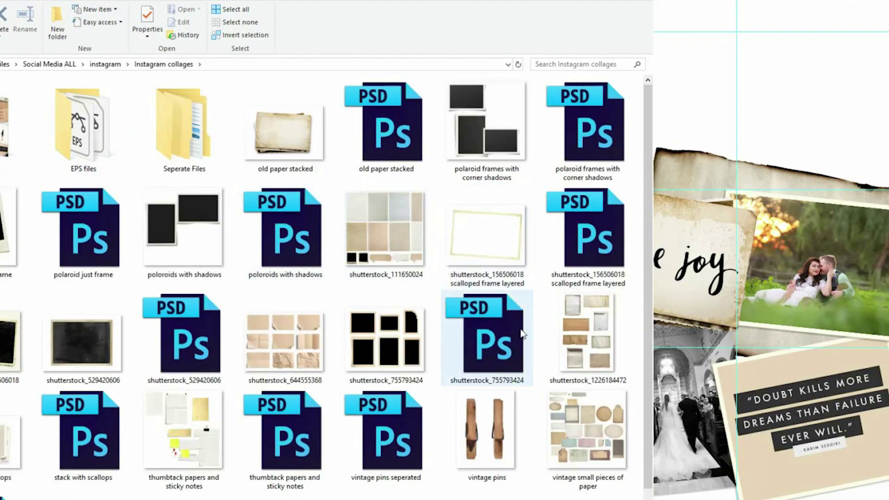
left_click(585, 339)
left_click_drag(278, 369, 827, 82)
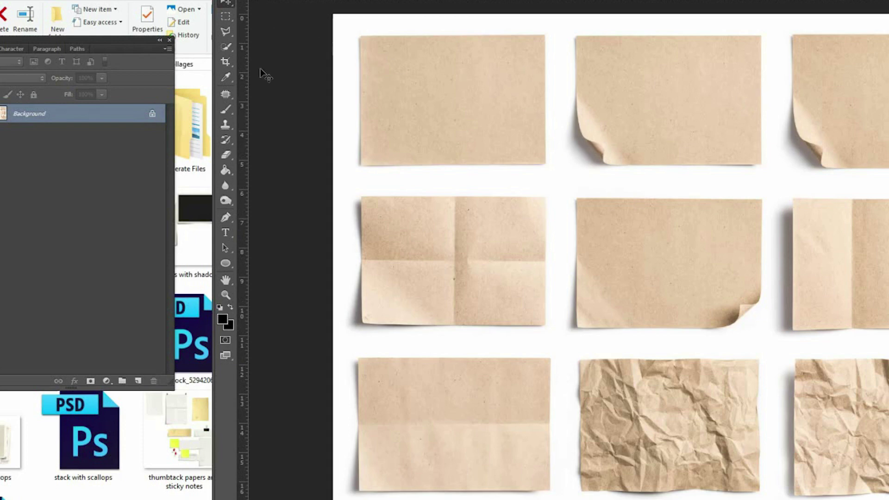
- Quick-select the crumpled brown paper in the middle of the third row and copy it
key("w")
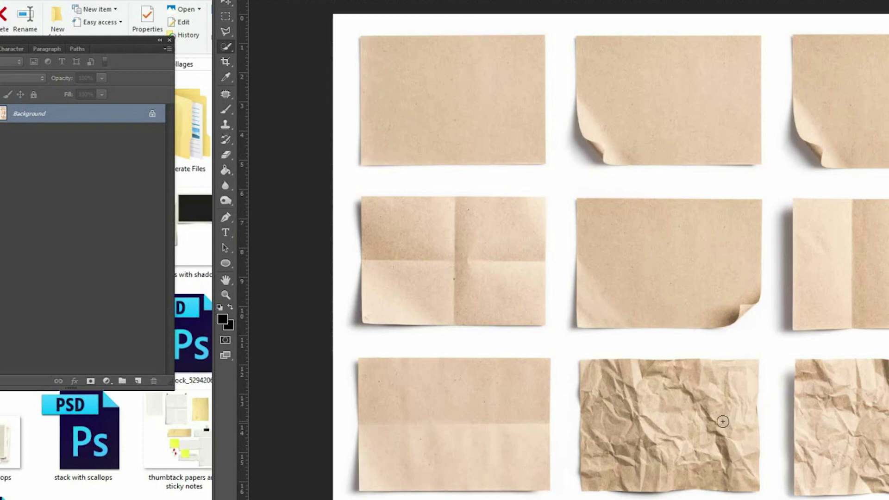
mouse_move(724, 421)
left_mouse_down()
mouse_move(662, 427)
mouse_move(602, 460)
mouse_move(591, 405)
mouse_move(604, 390)
mouse_move(738, 399)
mouse_move(728, 435)
left_mouse_up()
key("ctrl+c")
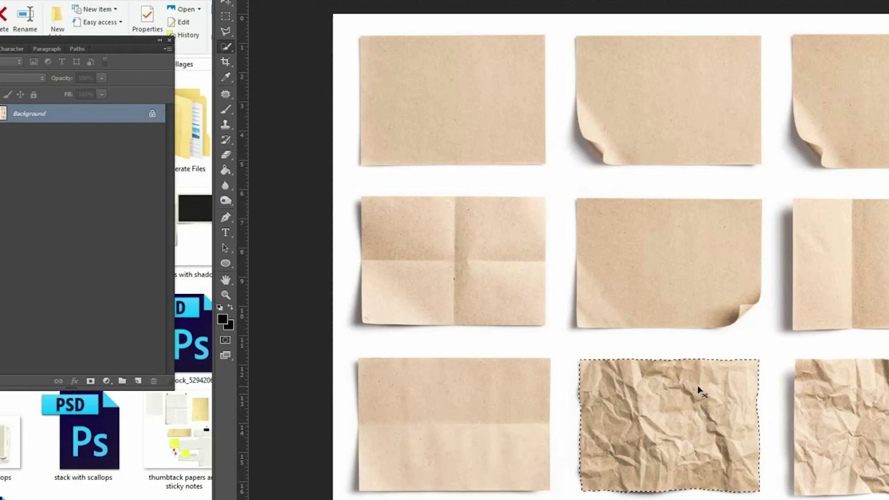
- Paste the crumpled brown paper into the collage, shrink and tilt it, and place it above the "do less with more focus" paper
key("ctrl+Tab")
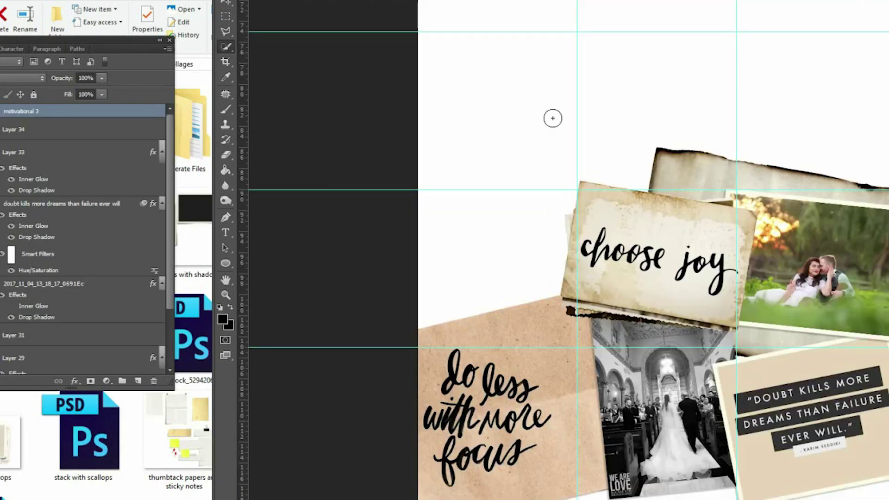
key("ctrl+v")
key("ctrl+t")
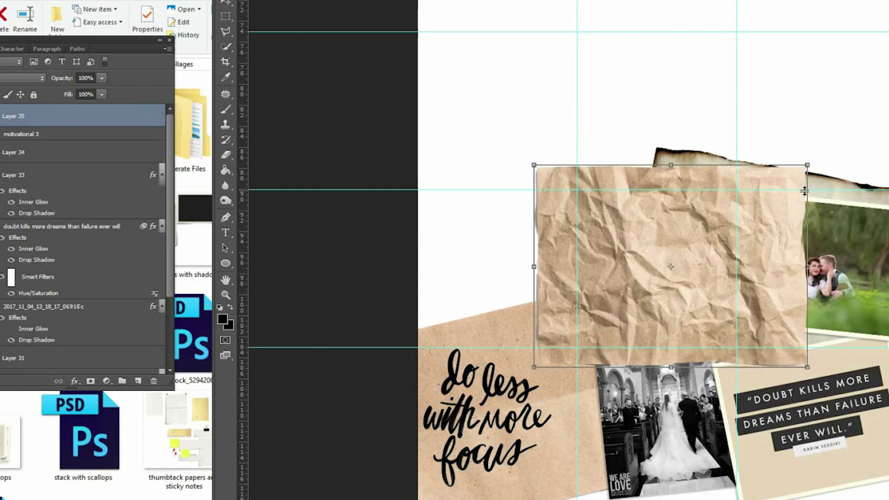
left_click_drag(806, 165, 727, 239)
left_click_drag(651, 271, 555, 207)
left_click_drag(673, 203, 671, 238)
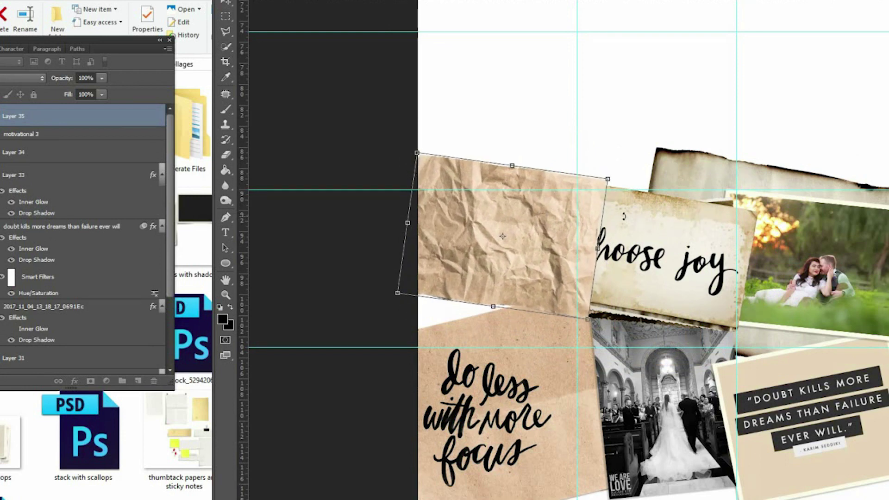
left_click_drag(547, 231, 509, 240)
key("Return")
key("w")
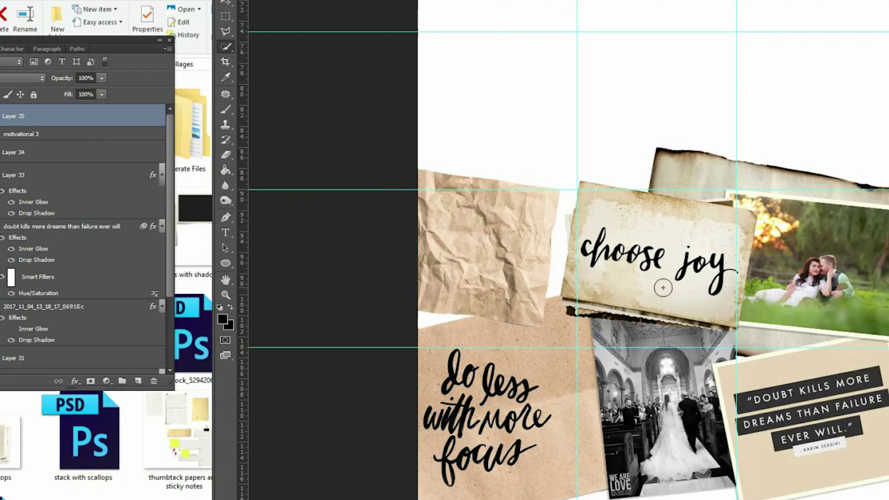
- Copy the layer style of the framed couple-in-the-grass photo and paste it onto the burnt-edge paper behind it
left_click(226, 3)
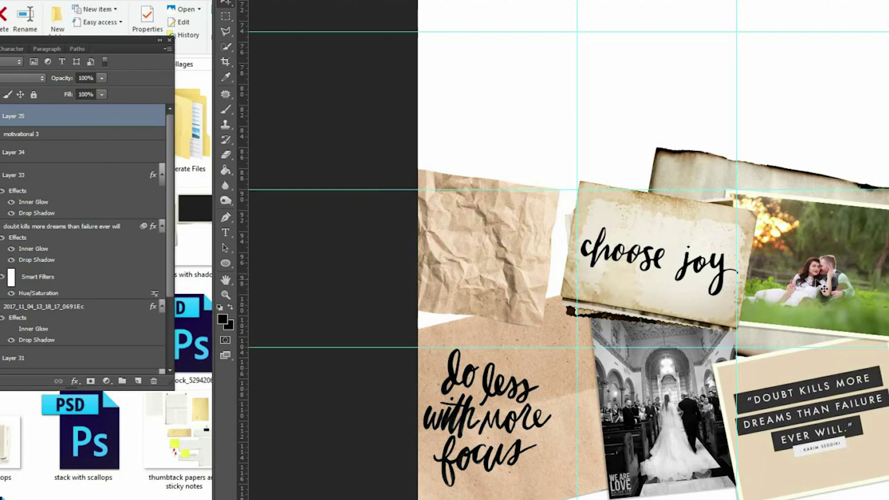
left_click(824, 288)
right_click(32, 210)
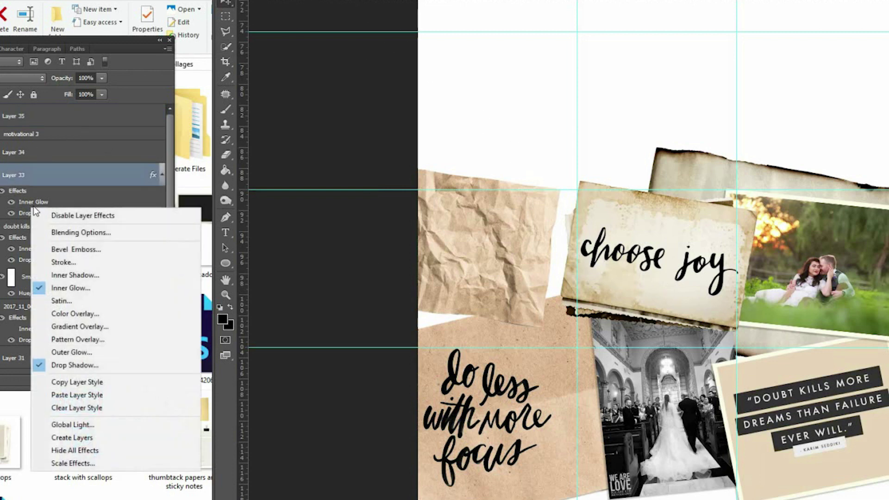
left_click(71, 382)
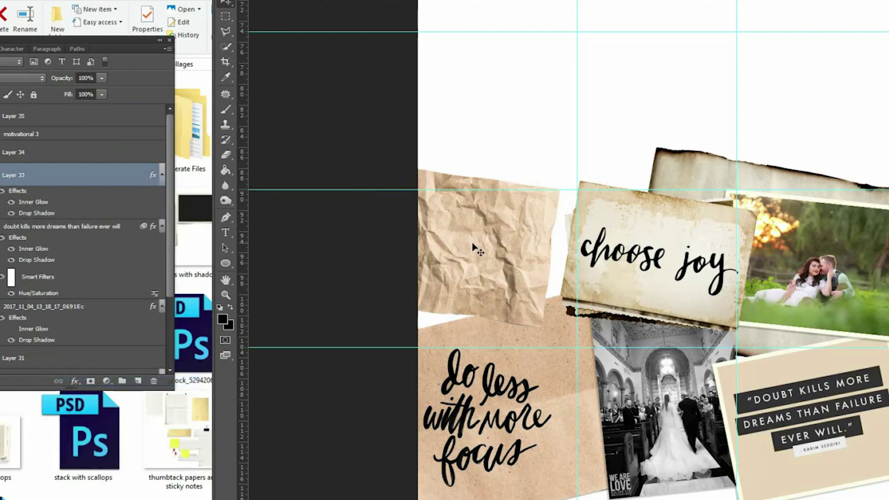
left_click(684, 180)
right_click(81, 350)
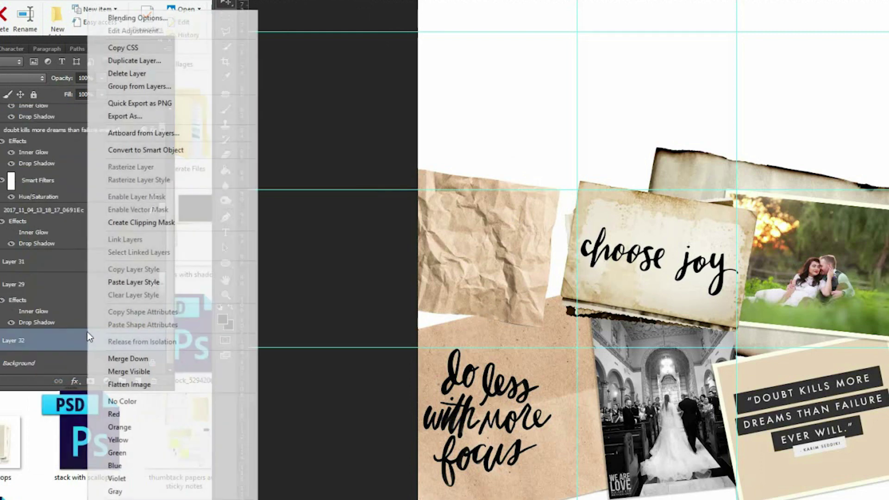
left_click(122, 282)
- Hide the Inner Glow effect on the burnt-edge paper layer, keeping its Drop Shadow
scroll(76, 327, "down", 2)
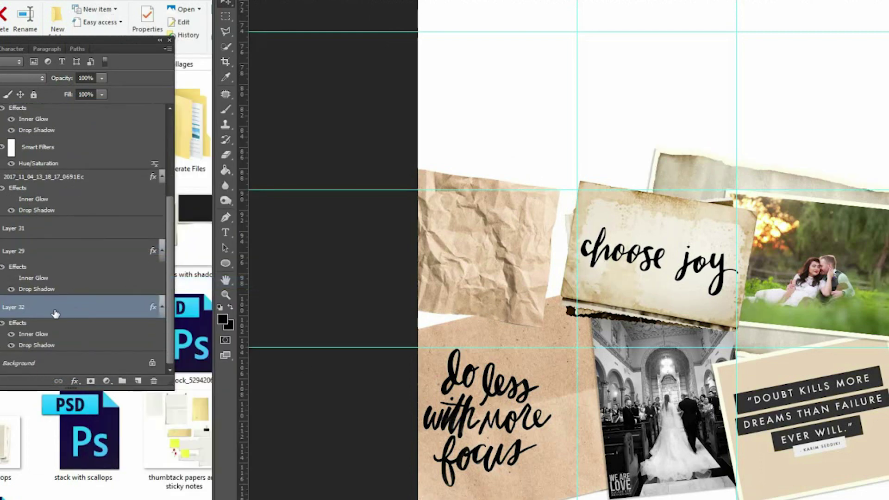
left_click_drag(82, 43, 350, 51)
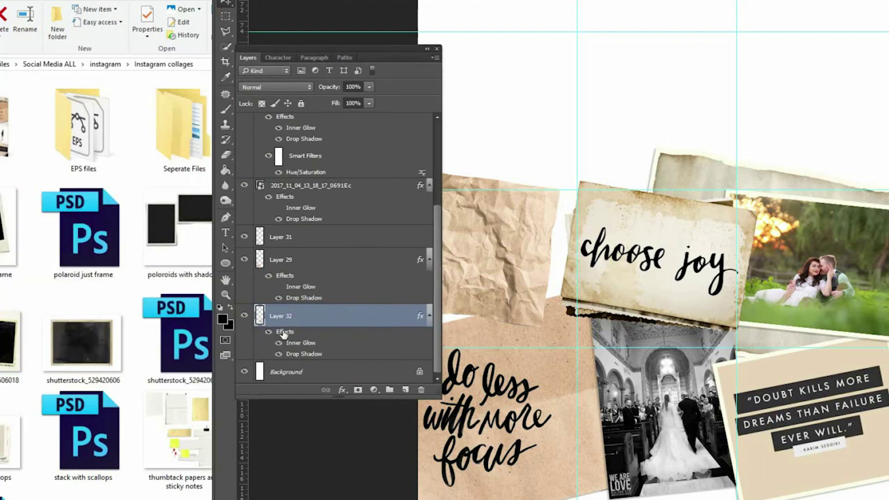
left_click(278, 353)
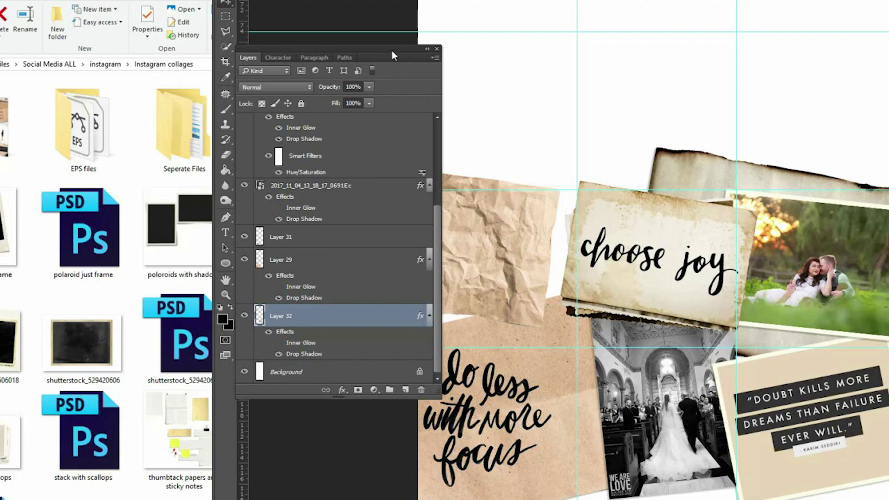
- Copy the burnt-edge paper's layer style and paste it onto the crumpled brown paper layer
right_click(338, 322)
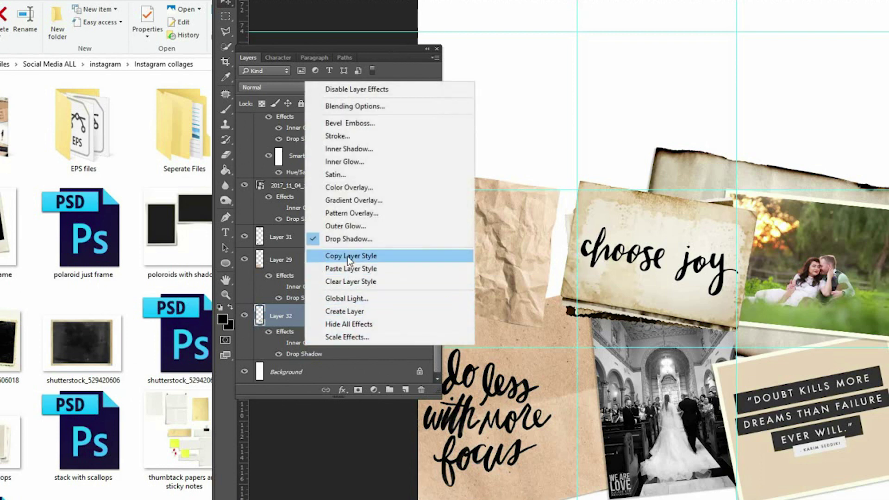
left_click(348, 256)
left_click_drag(389, 50, 357, 54)
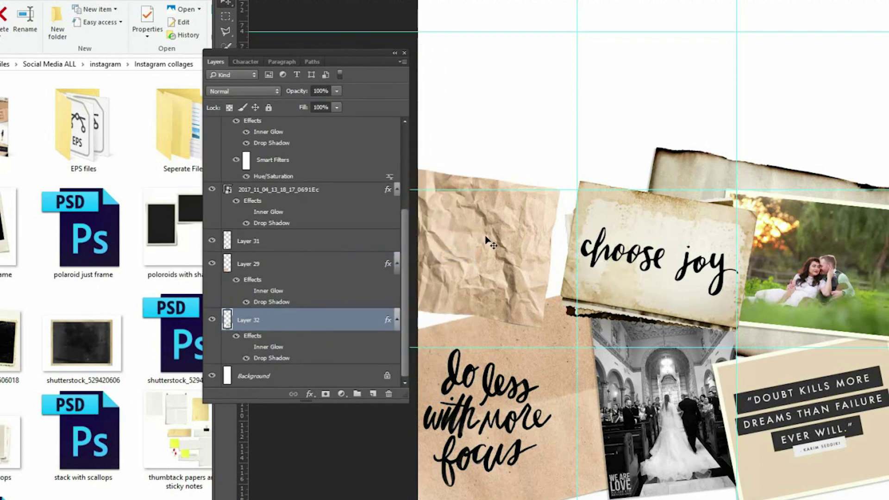
left_click(485, 240)
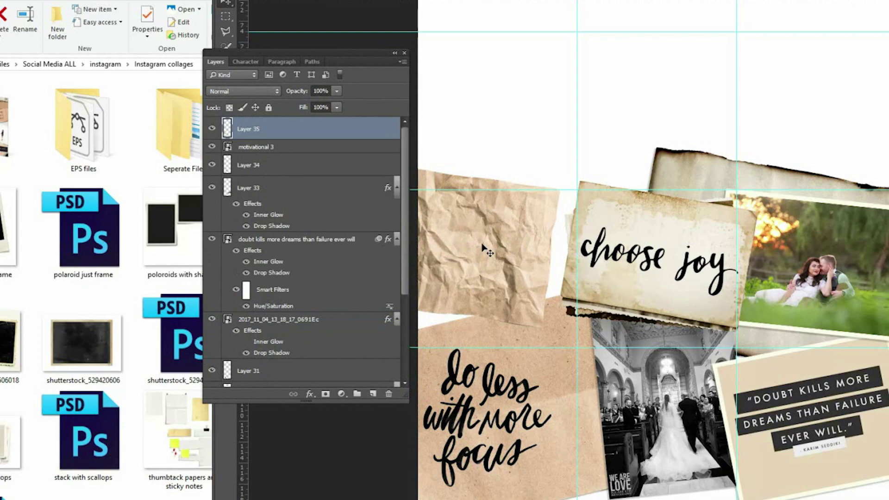
right_click(495, 246)
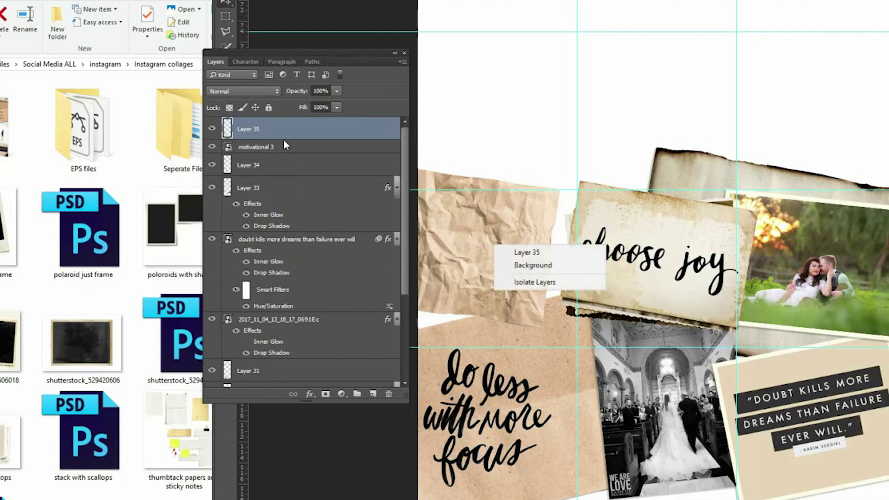
right_click(271, 132)
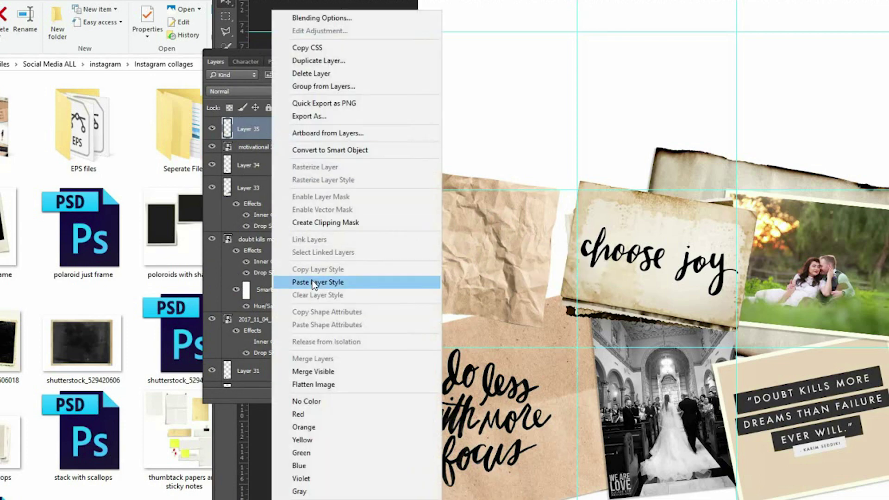
left_click(313, 282)
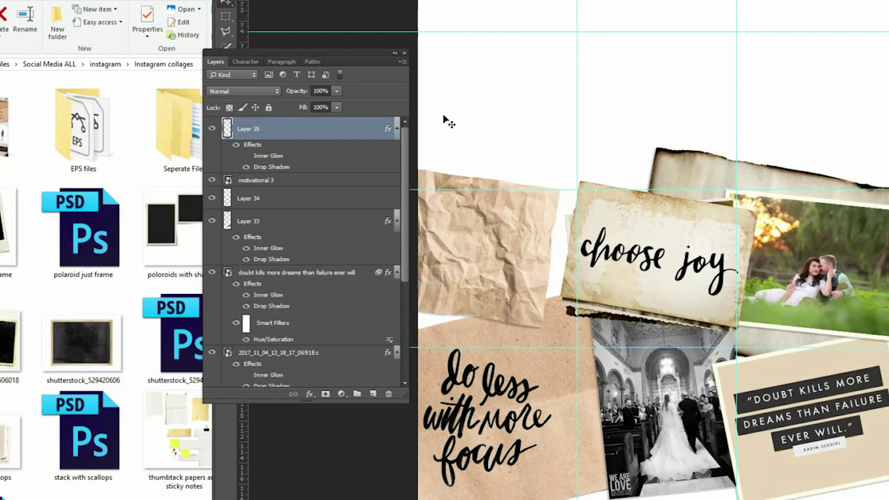
- Dock the Layers panel beside the toolbar, shift the Photoshop window aside and switch to the Temp 1 client photos in File Explorer
left_click_drag(372, 54, 202, 21)
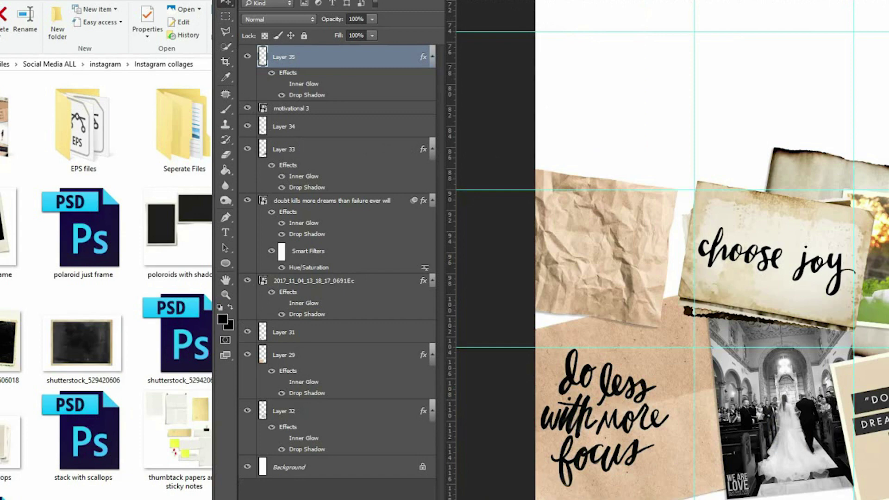
left_click_drag(495, 2, 404, 0)
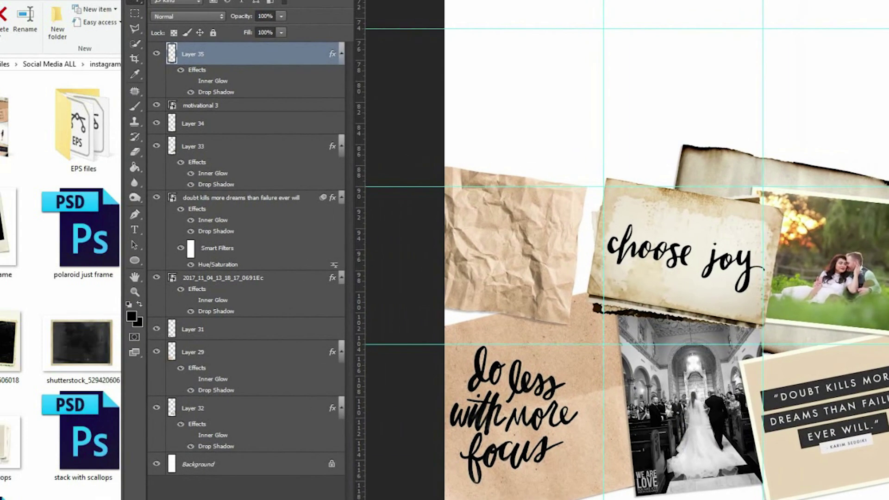
left_click(70, 248)
left_click(195, 499)
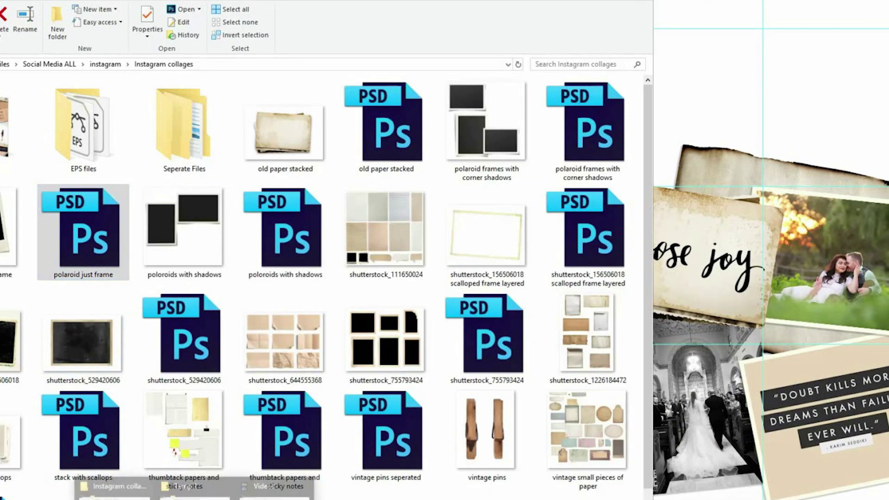
left_click(203, 477)
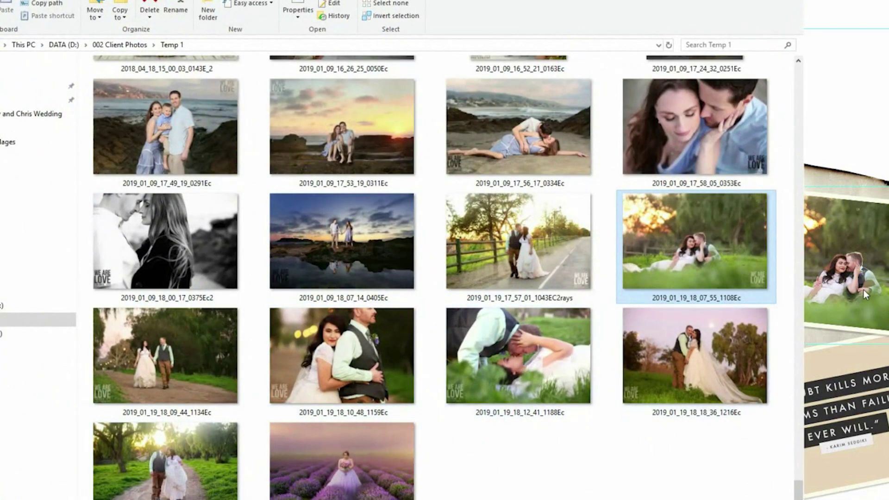
- Browse back through the client folders and open the 17_10_22 LARP wedding folder with enlarged thumbnails
scroll(514, 284, "up", 10)
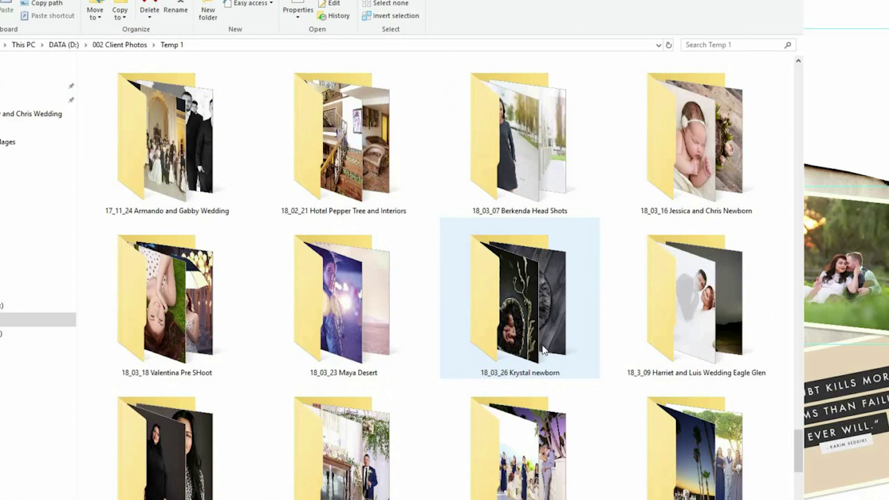
scroll(544, 350, "up", 3)
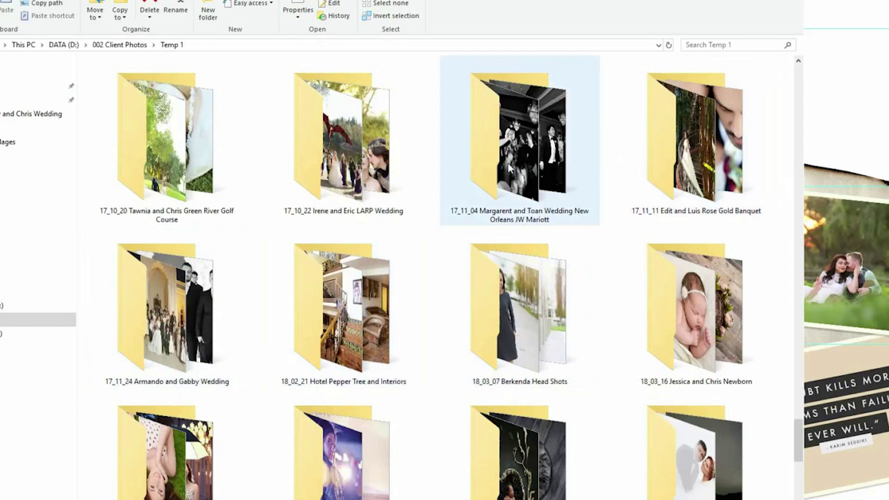
double_click(318, 159)
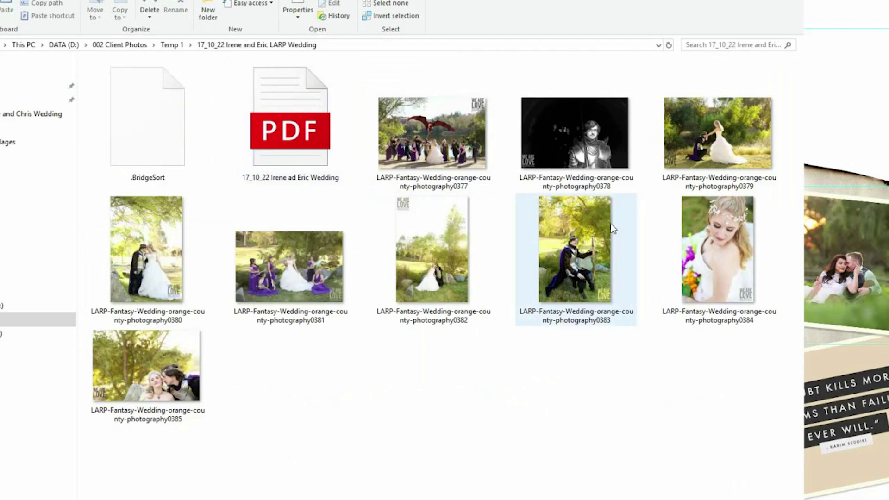
scroll(472, 184, "up", 1, "ctrl")
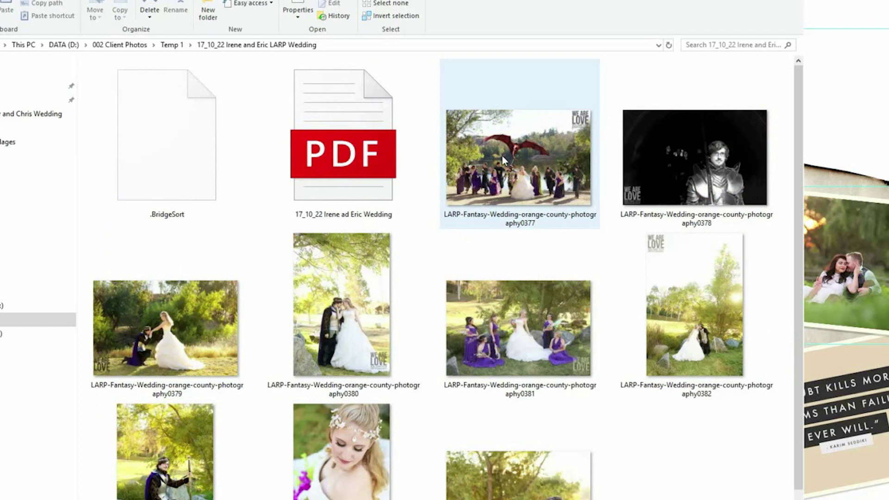
- Examine the dragon group photo and preview the black-and-white armour photo LARP-Fantasy-Wedding-orange-county-photography0378 at full size
mouse_move(519, 165)
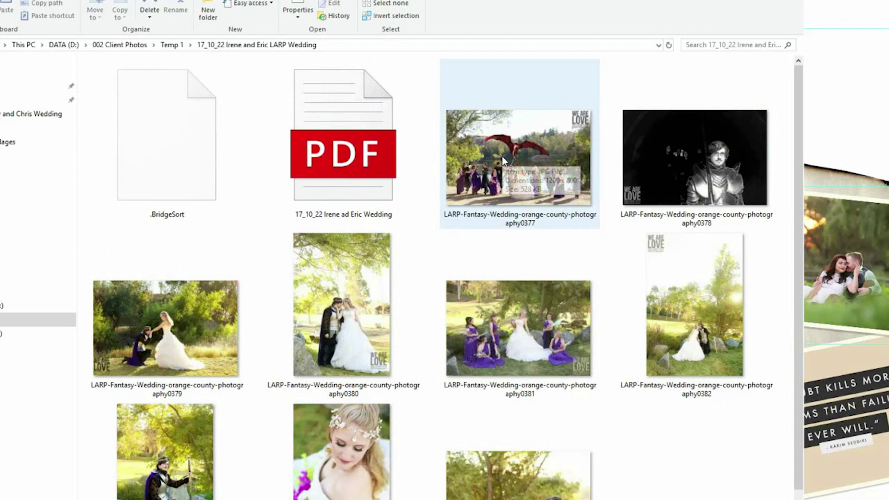
left_click(555, 155)
left_click(690, 163)
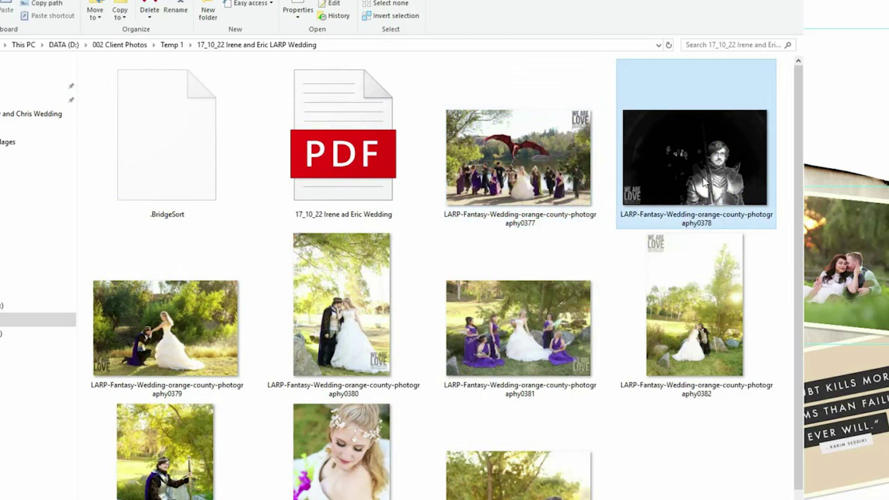
mouse_move(740, 161)
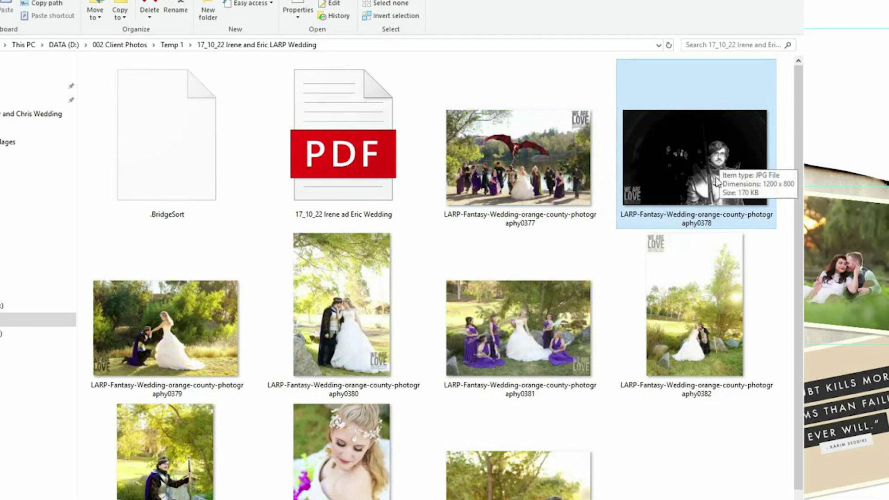
double_click(690, 157)
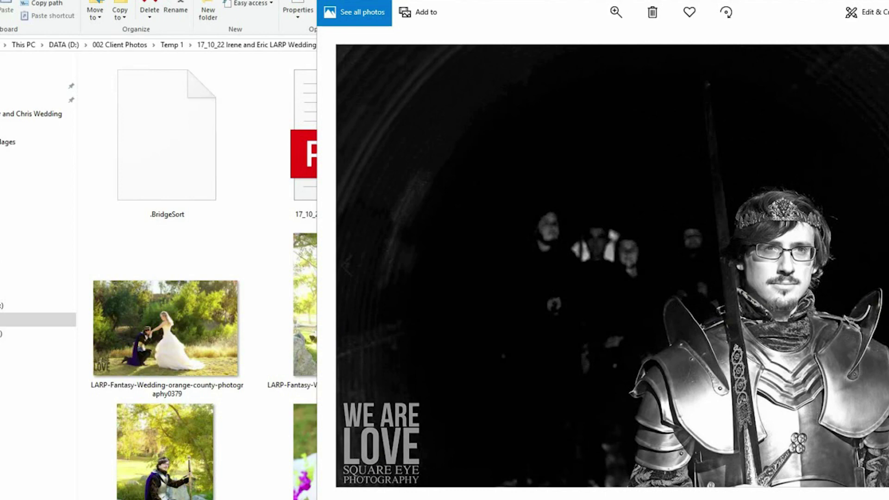
key("alt+F4")
- Place LARP-Fantasy-Wedding-orange-county-photography0377 from File Explorer into the collage, in the empty area above the "choose joy" paper
left_click(504, 149)
scroll(504, 149, "down", 1)
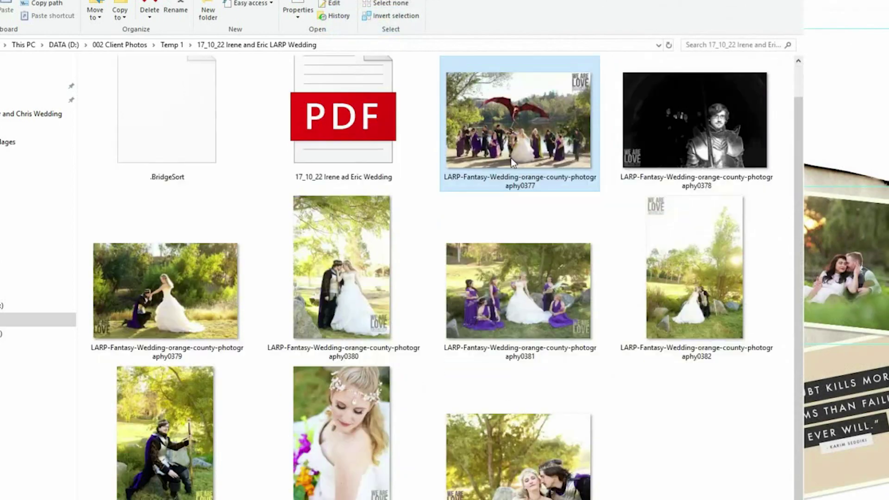
scroll(530, 118, "up", 1)
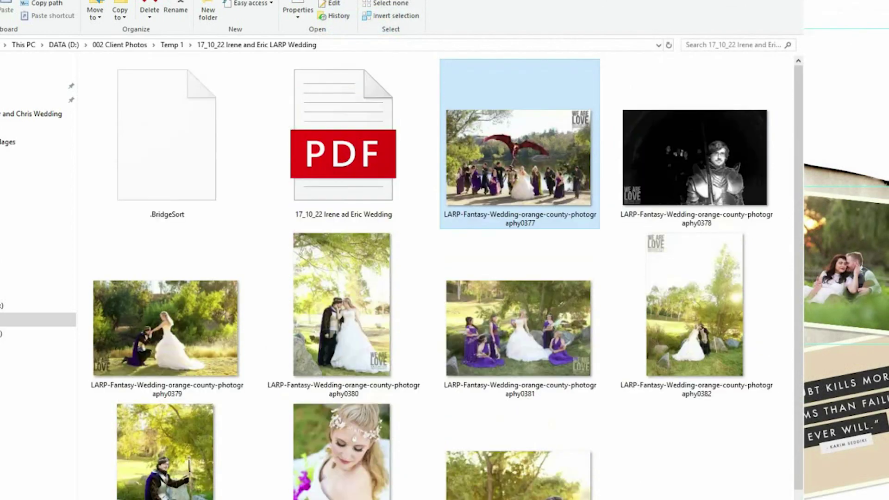
left_click_drag(574, 0, 222, 4)
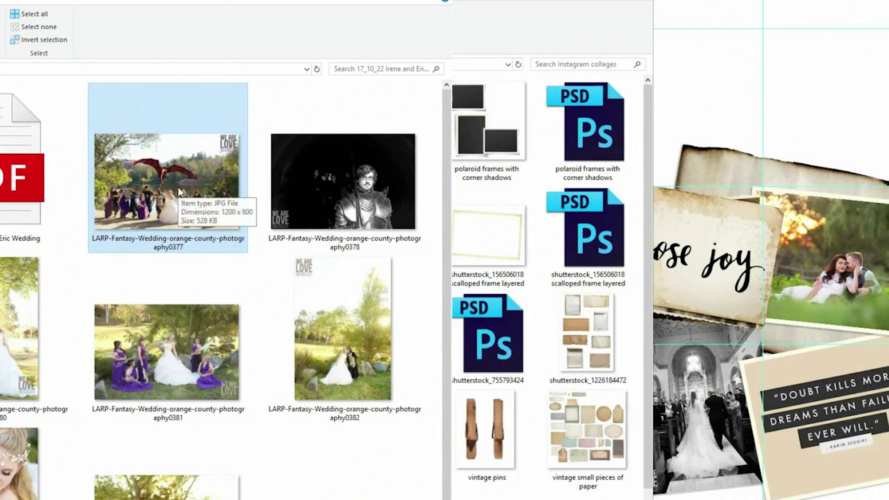
left_click_drag(153, 197, 788, 280)
left_click_drag(724, 251, 672, 84)
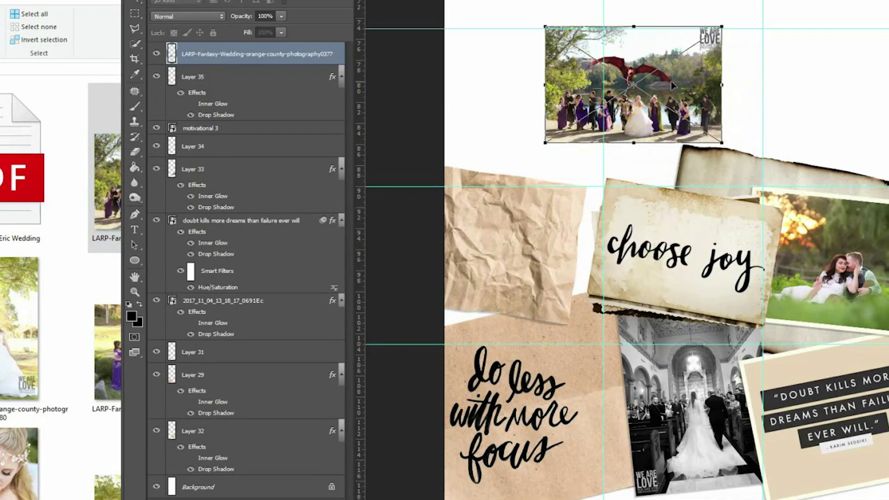
key("Return")
- Put the client photos window away and return to the Instagram collages folder in File Explorer
left_click(102, 5)
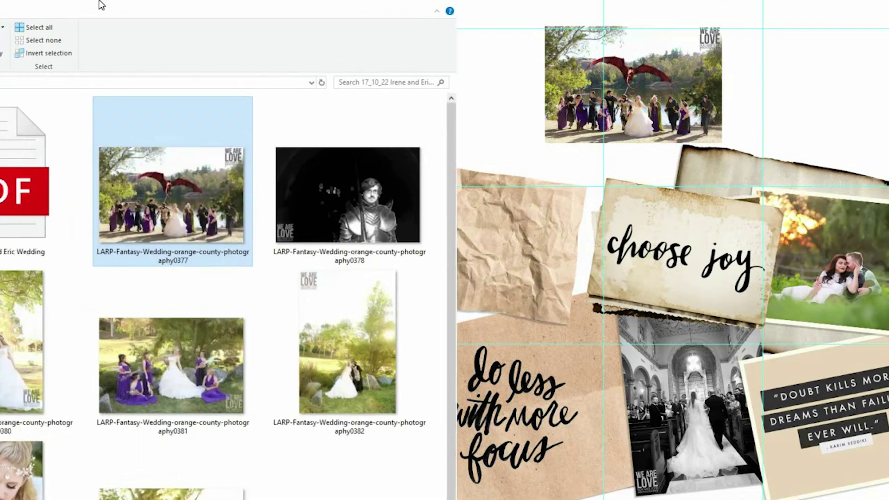
left_click_drag(102, 4, 129, 4)
left_click(411, 2)
left_click(101, 45)
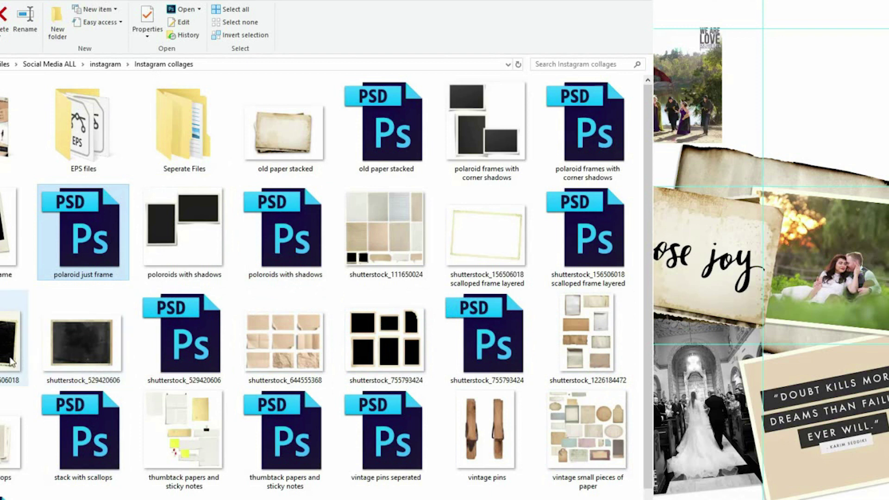
- Open the PSD file shutterstock_156506018 scalloped frame layered from the Instagram collages folder in Photoshop
left_click(3, 354)
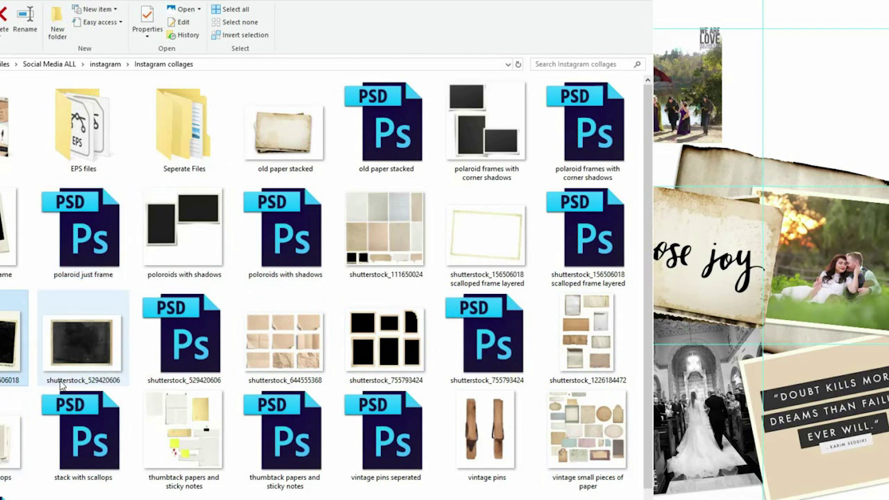
left_click(576, 259)
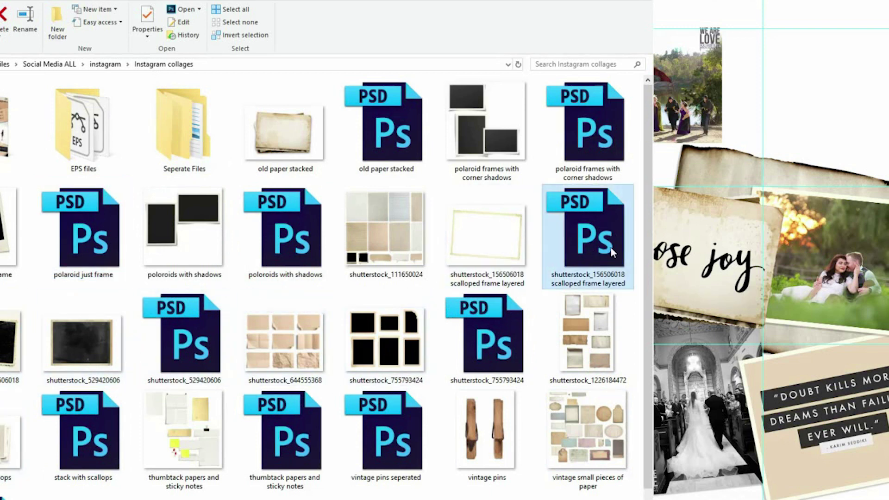
mouse_move(594, 243)
left_mouse_down()
mouse_move(600, 238)
mouse_move(571, 232)
mouse_move(593, 232)
left_mouse_up()
double_click(595, 236)
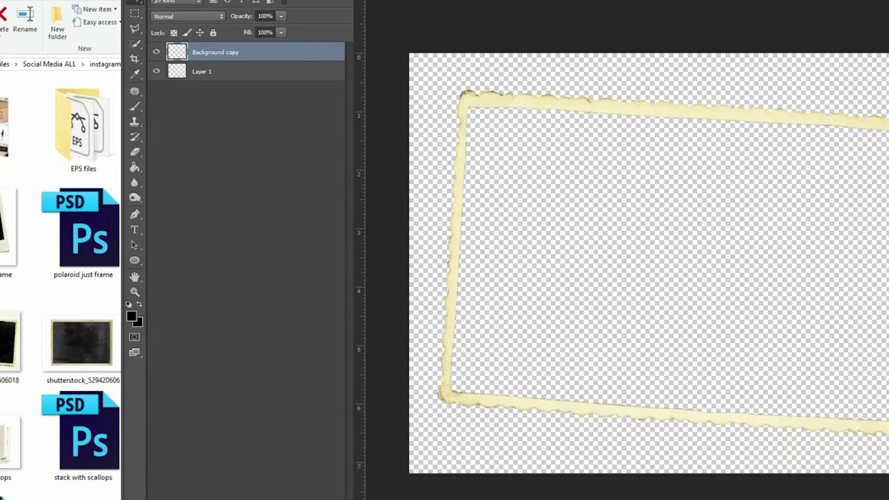
- Bring the scalloped frame into the collage document, placing it over the dragon group photo
left_click_drag(827, 4, 888, 49)
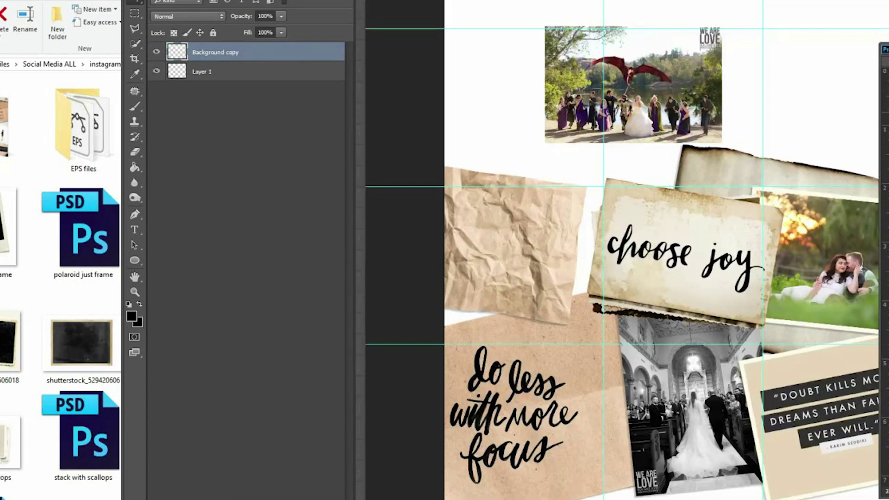
left_click_drag(888, 120, 555, 112)
left_click_drag(729, 112, 717, 54)
left_click_drag(888, 50, 519, 69)
left_click(888, 68)
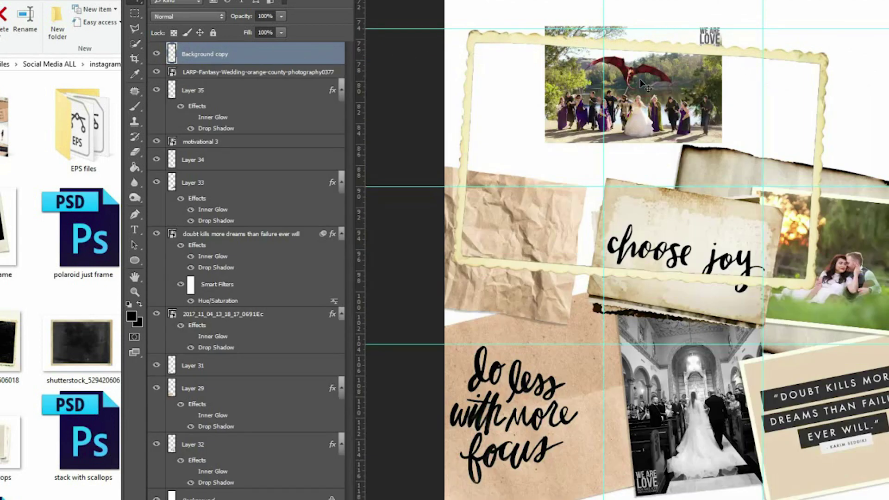
- Shrink the scalloped frame, tilt it counterclockwise and position it over the crumpled paper beside "choose joy"
key("ctrl+t")
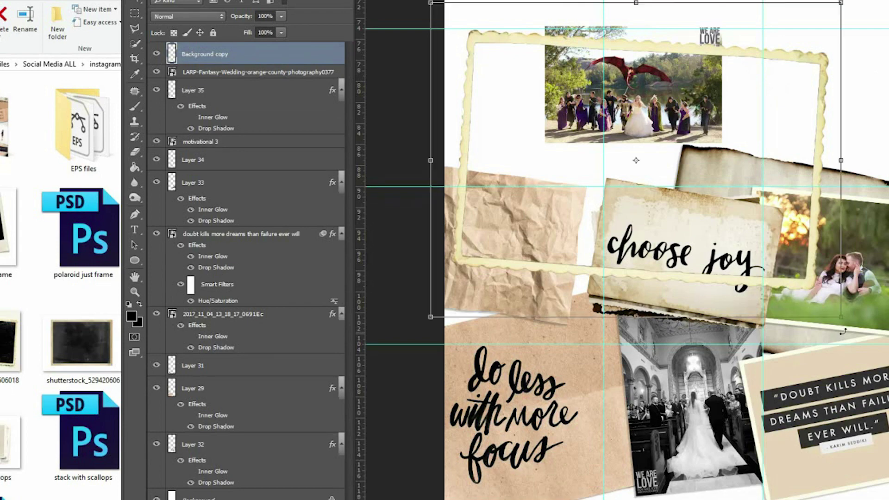
left_click_drag(834, 316, 589, 322)
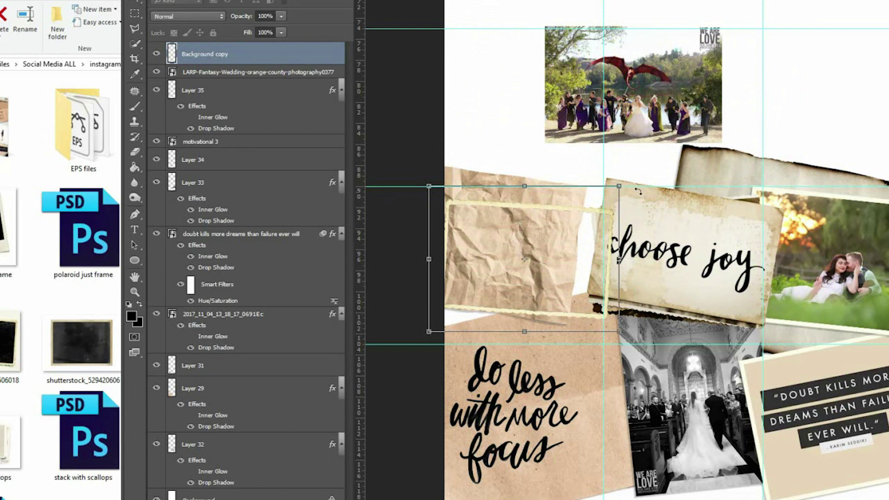
left_click_drag(620, 186, 600, 198)
left_click_drag(664, 274, 668, 230)
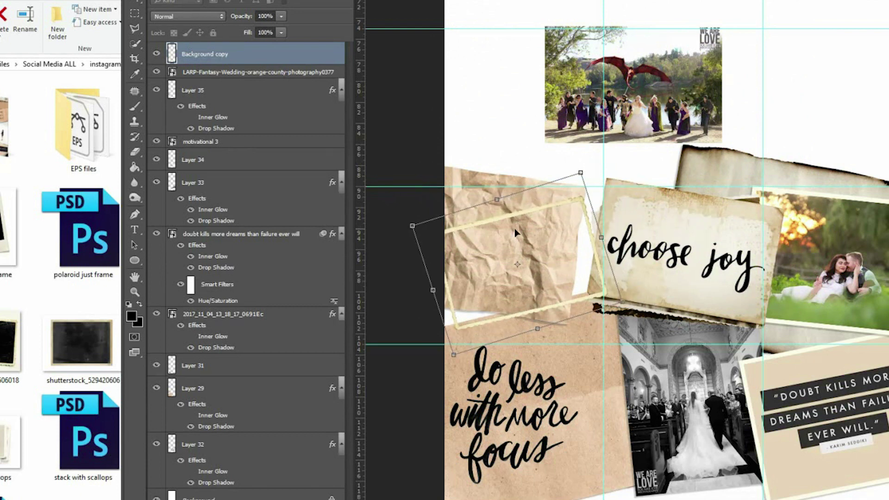
mouse_move(511, 228)
left_mouse_down()
mouse_move(522, 227)
mouse_move(521, 238)
left_mouse_up()
key("Return")
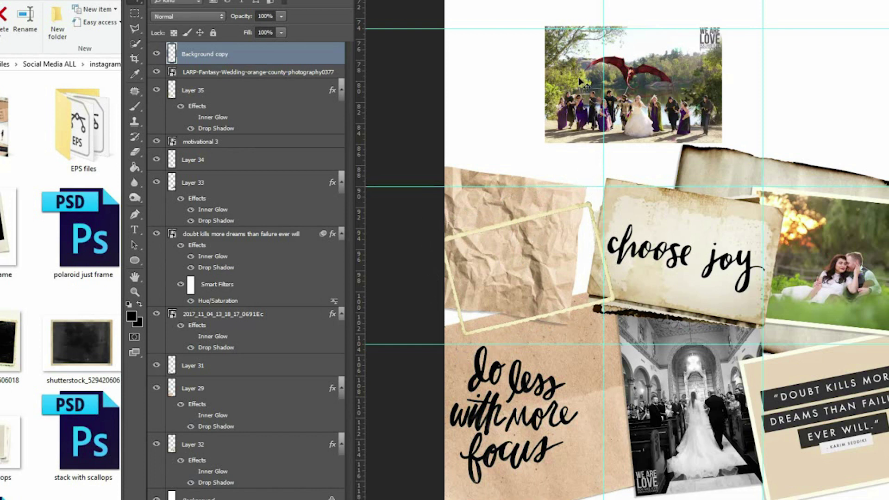
- Move the dragon group photo behind the scalloped frame, tilt it to match and scale it to about 14.3 by 9.5 in
left_click(601, 70)
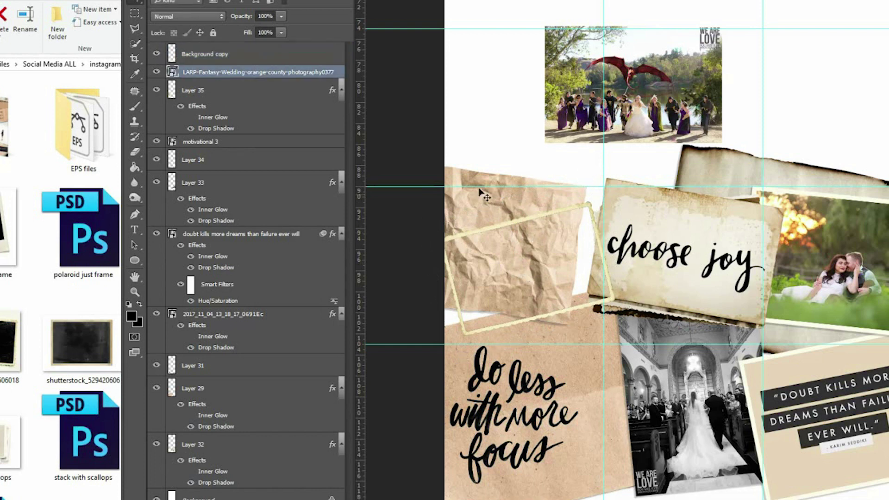
left_click(479, 236)
left_click(635, 111)
left_click_drag(656, 69, 555, 247)
key("ctrl+t")
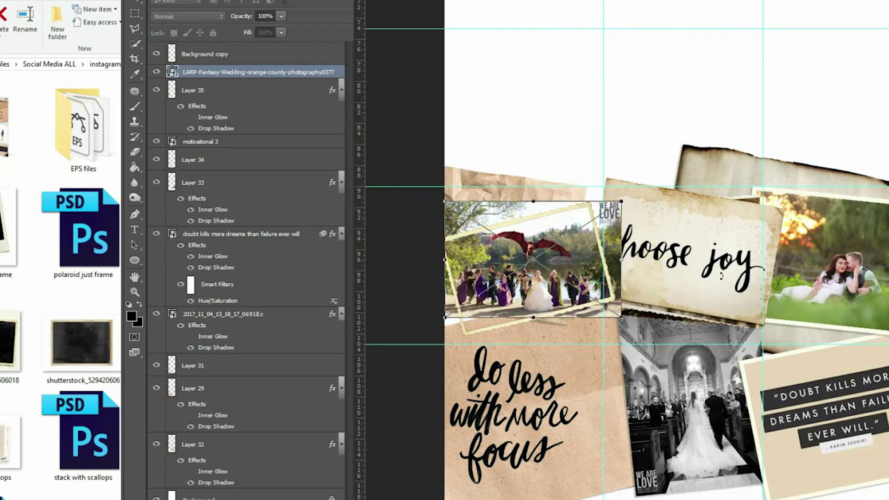
left_click_drag(688, 310, 684, 273)
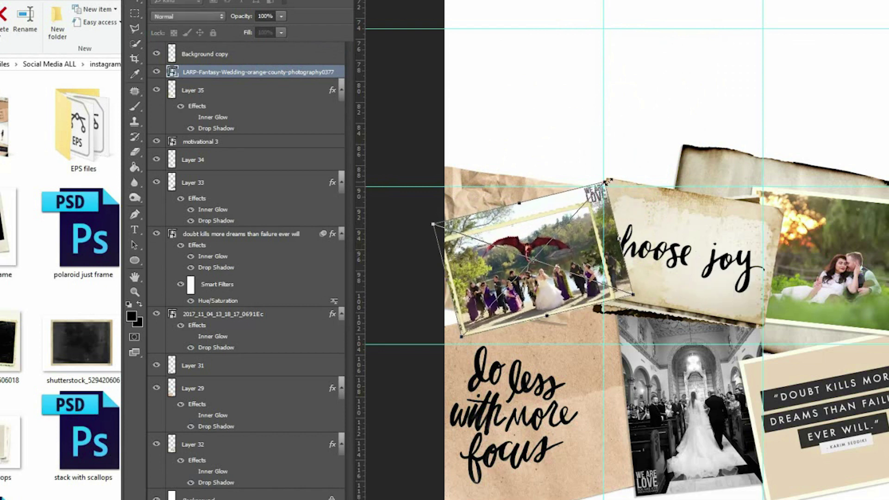
left_click_drag(607, 182, 588, 200)
left_click_drag(434, 236, 442, 238)
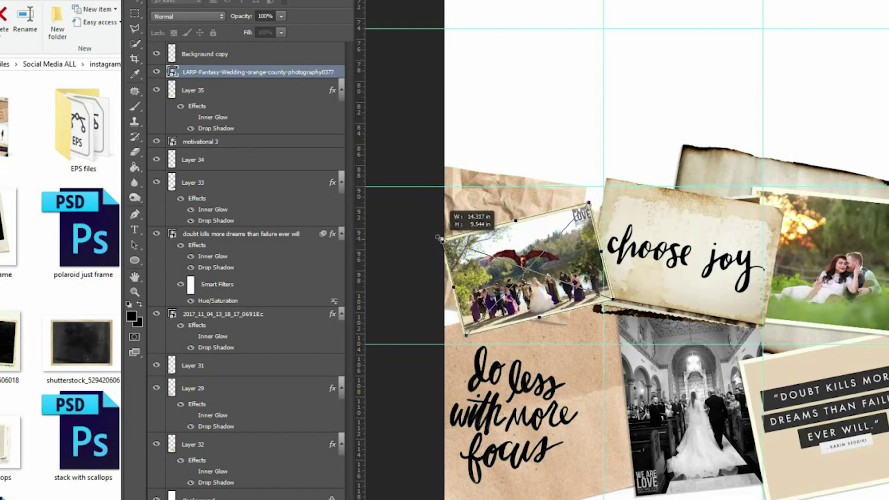
- Fine-tune the dragon photo's size and position so its corners fit within the scalloped frame's border
scroll(651, 278, "up", 3)
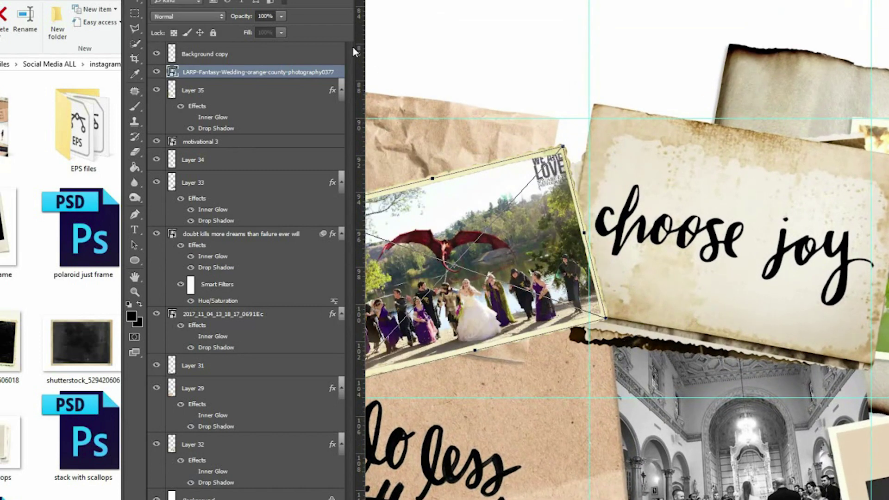
left_click_drag(343, 1, 202, 1)
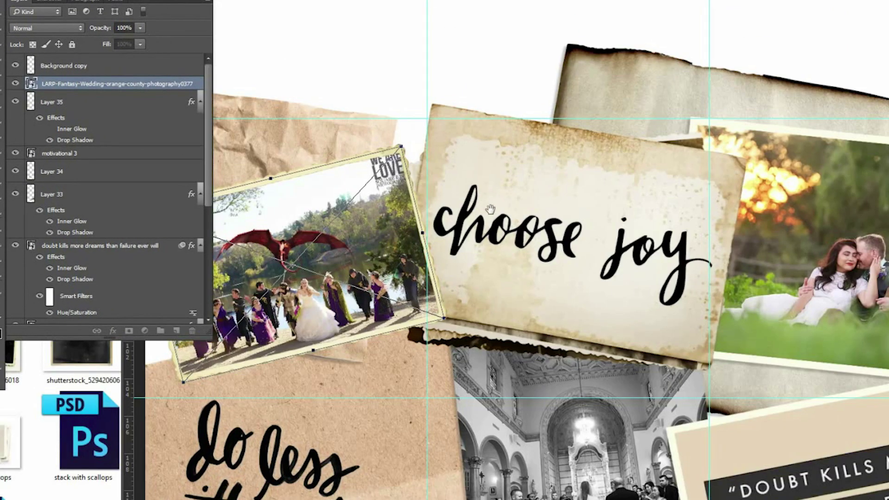
left_click_drag(481, 211, 729, 207)
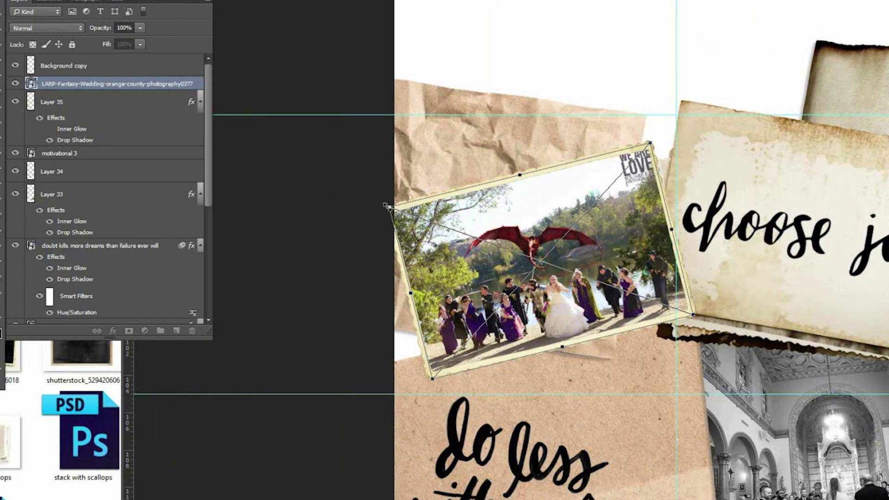
left_click_drag(389, 207, 389, 207)
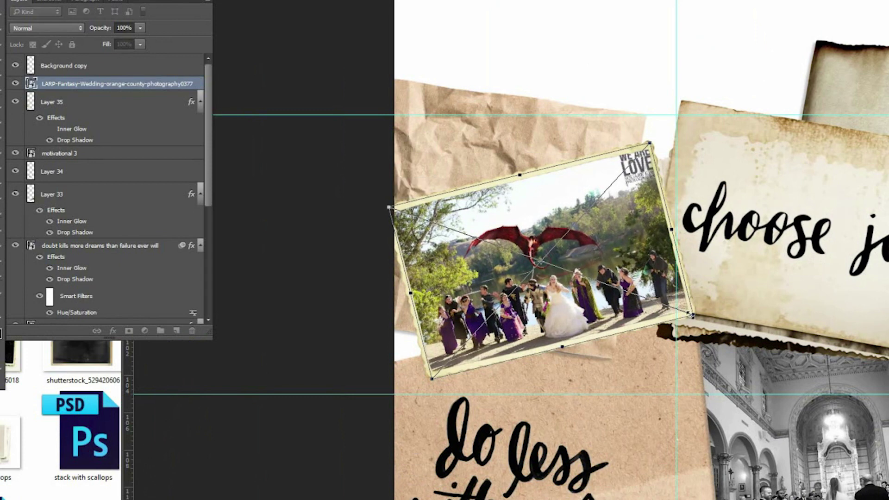
left_click_drag(691, 315, 686, 313)
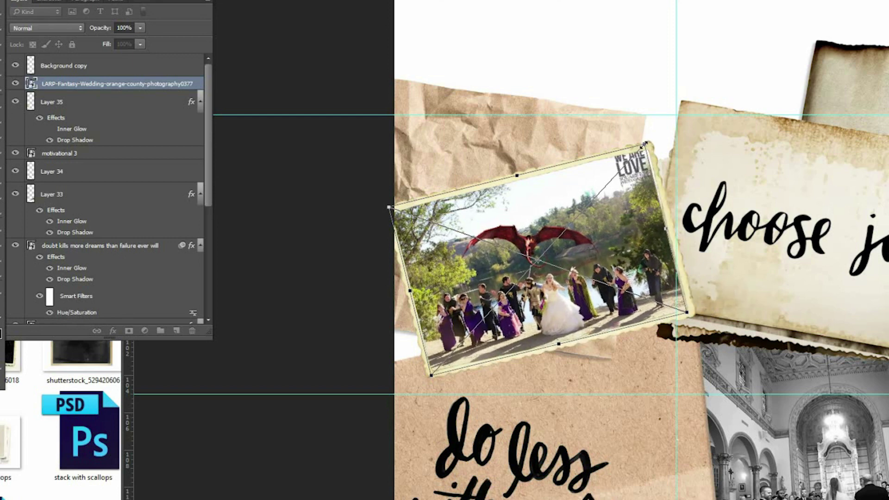
left_click_drag(644, 145, 642, 148)
left_click_drag(631, 178, 636, 180)
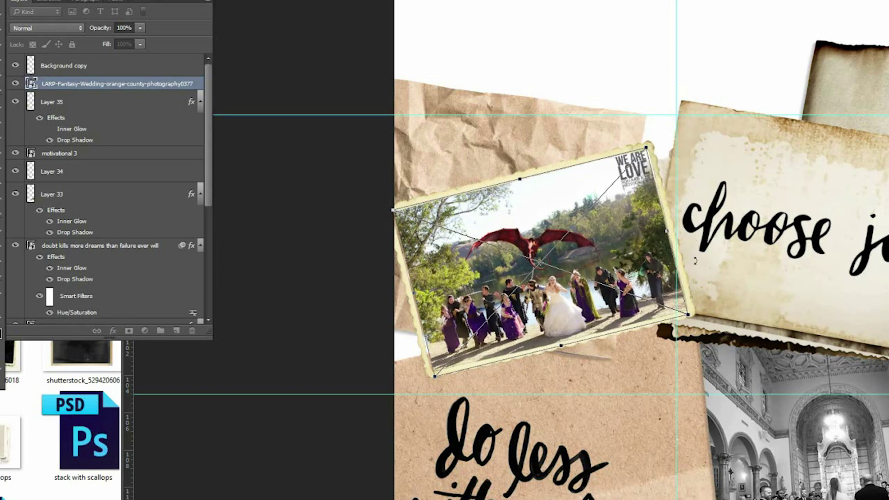
left_click_drag(645, 146, 648, 146)
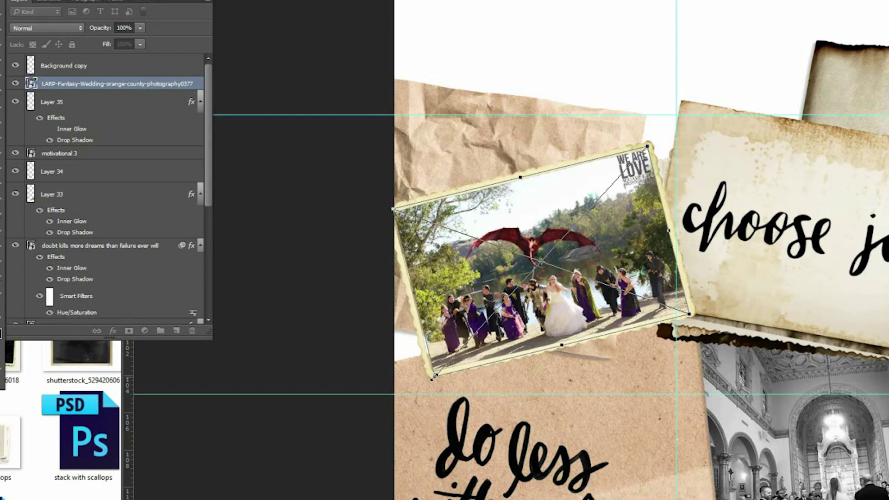
left_click_drag(433, 377, 434, 378)
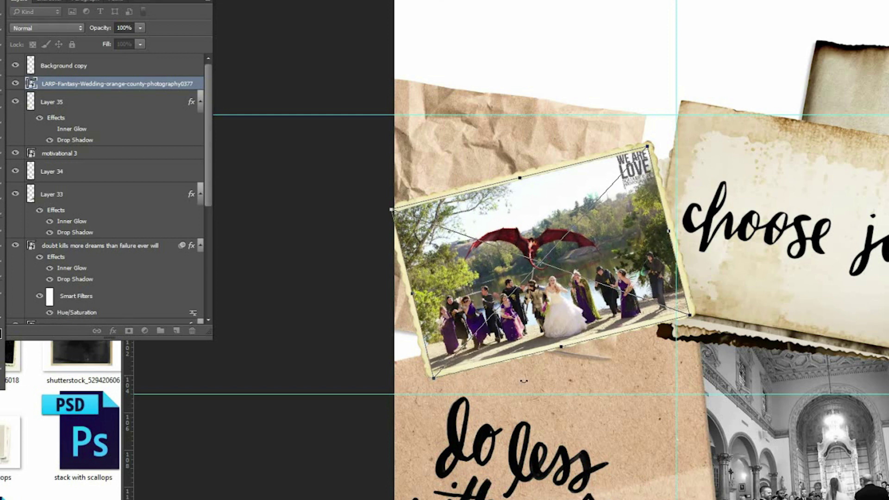
key("Return")
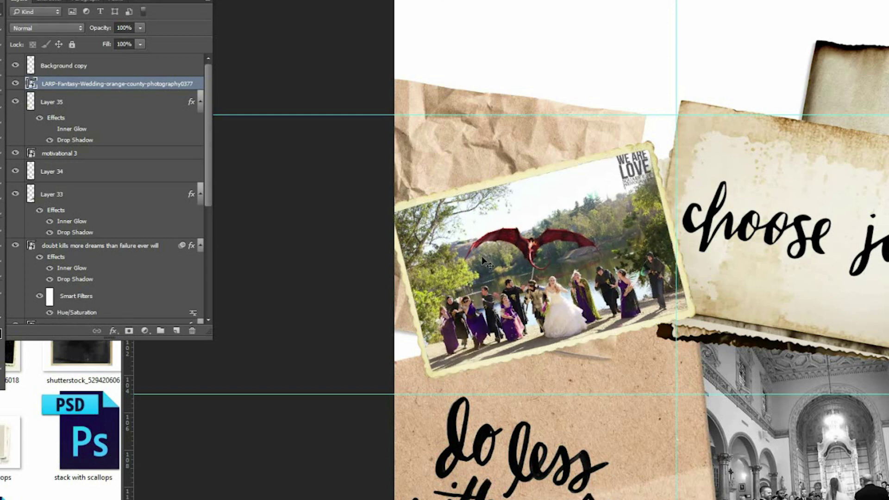
- Transform the dragon photo once more, slightly adjusting its angle to follow the frame's edges
left_click_drag(162, 0, 90, 18)
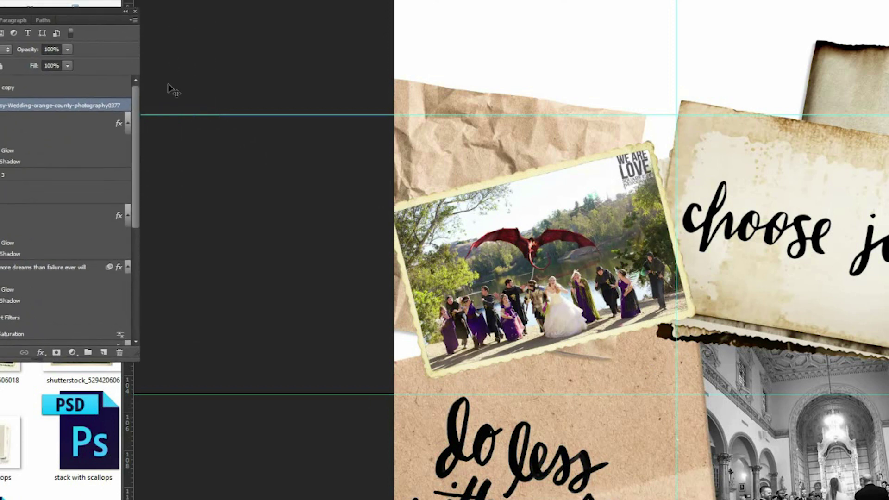
key("ctrl+t")
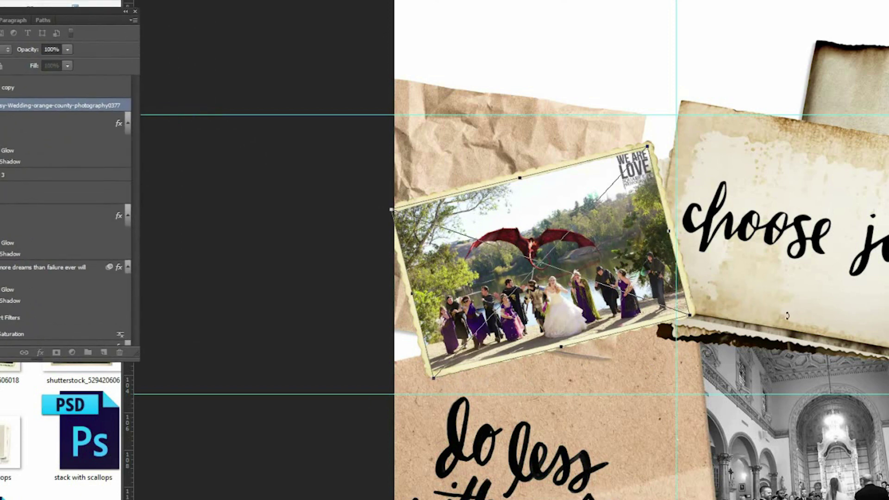
left_click_drag(749, 298, 783, 320)
key("Return")
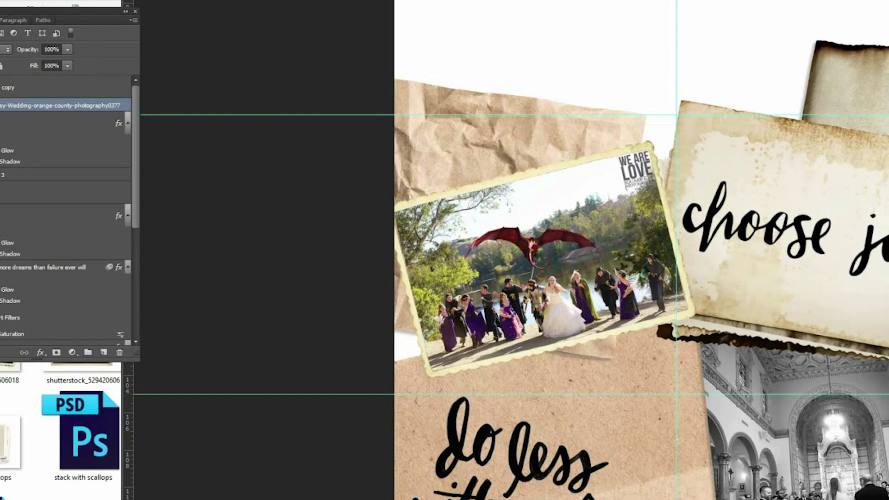
- Merge the scalloped frame layer and the LARP-Fantasy-Wedding-orange-county-photography0377 layer into one
left_click_drag(32, 18, 250, 27)
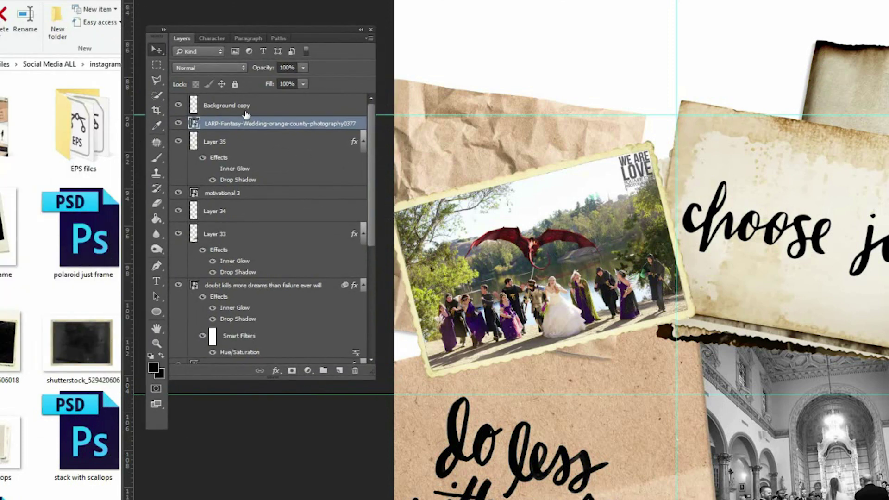
left_click(220, 107)
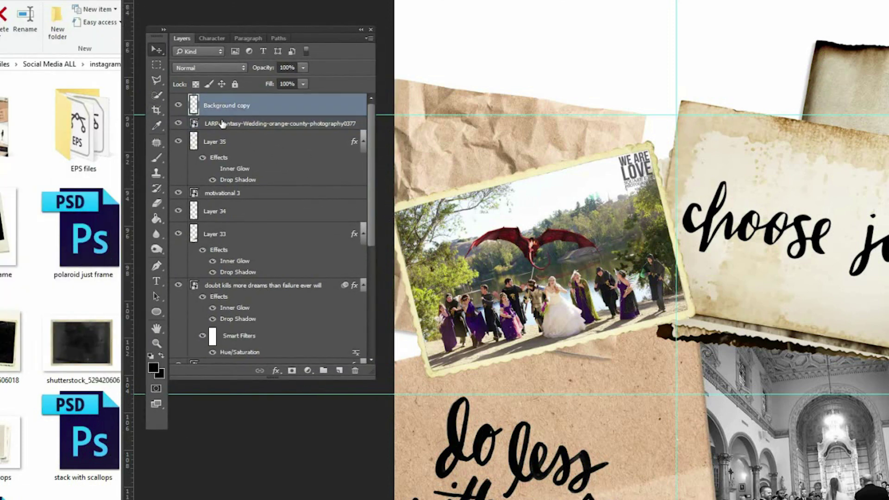
left_click(248, 125, "shift")
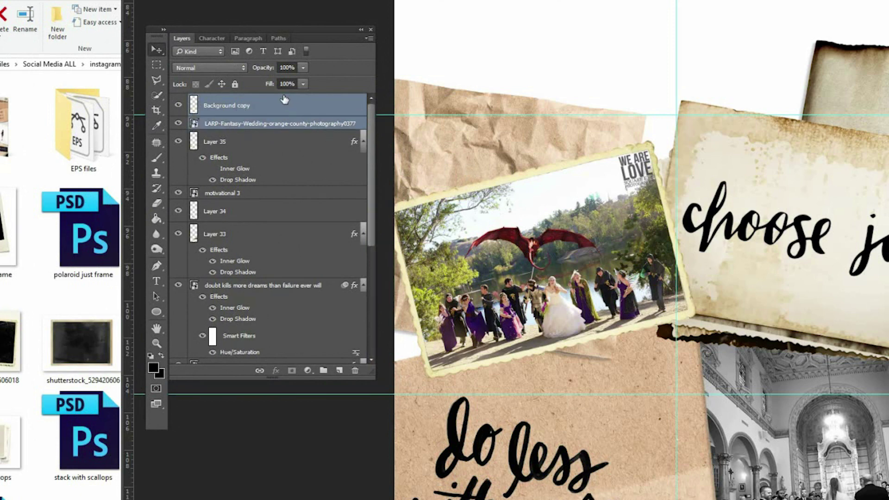
left_click(236, 106)
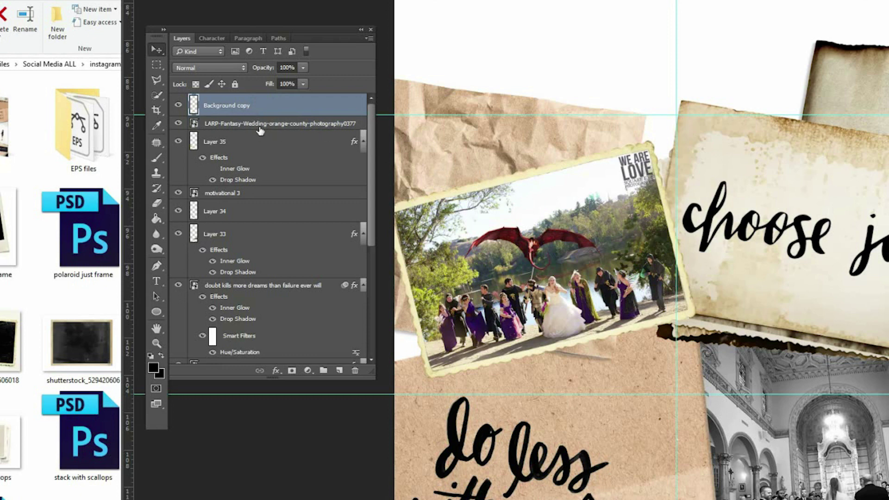
left_click(259, 124, "shift")
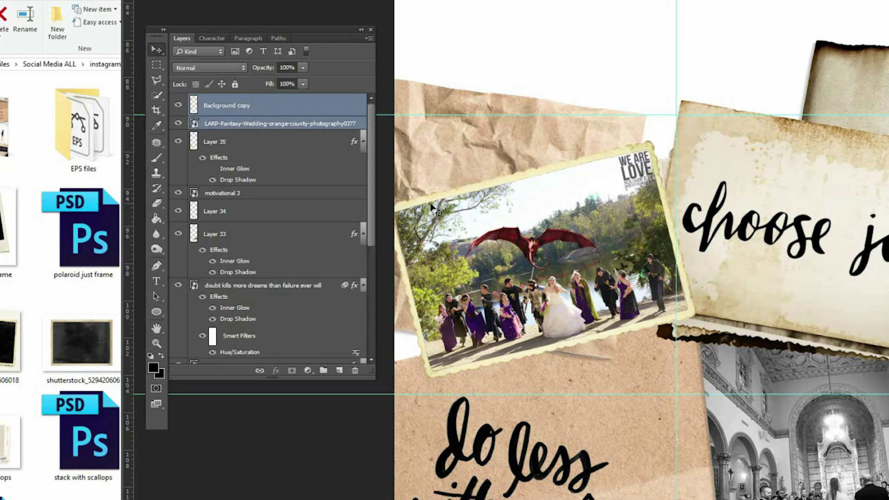
key("ctrl+e")
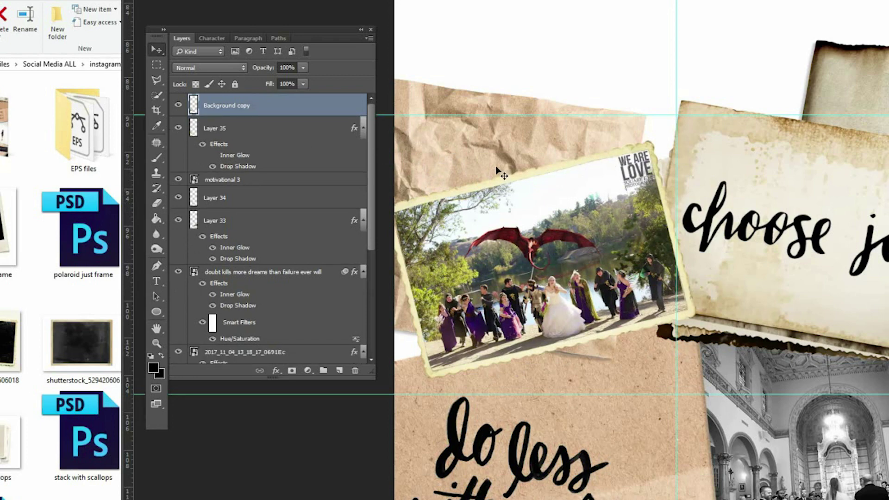
- Paste the copied layer style with its drop shadow onto the merged framed dragon photo layer
right_click(287, 101)
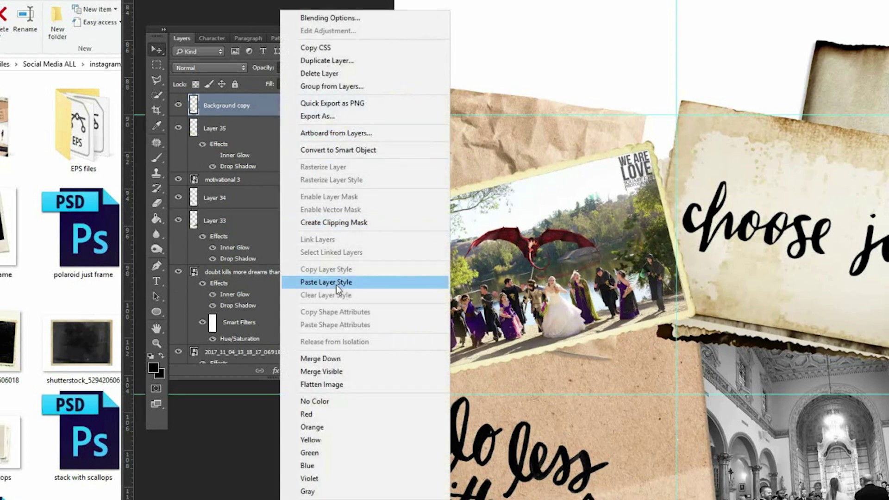
left_click(343, 282)
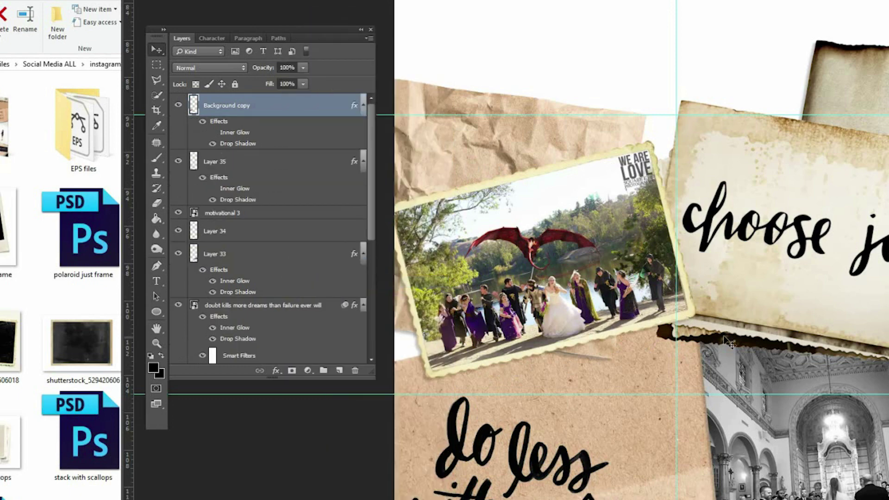
scroll(680, 306, "down", 3)
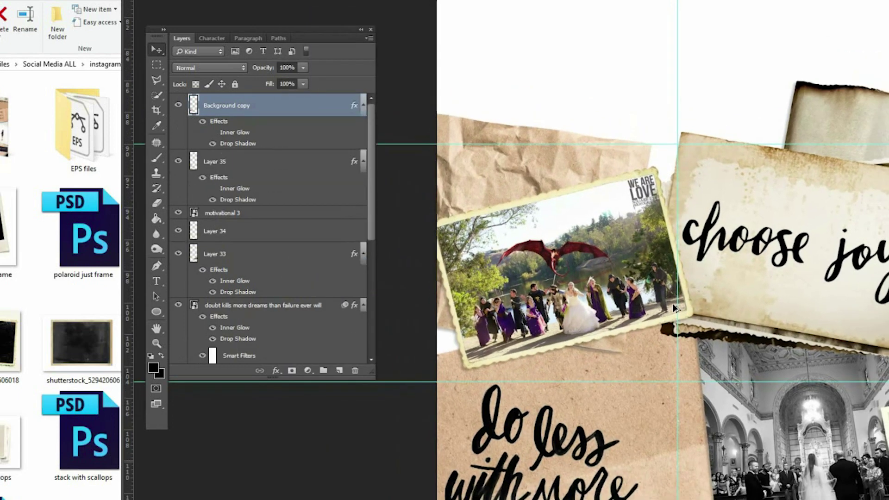
scroll(675, 308, "down", 2)
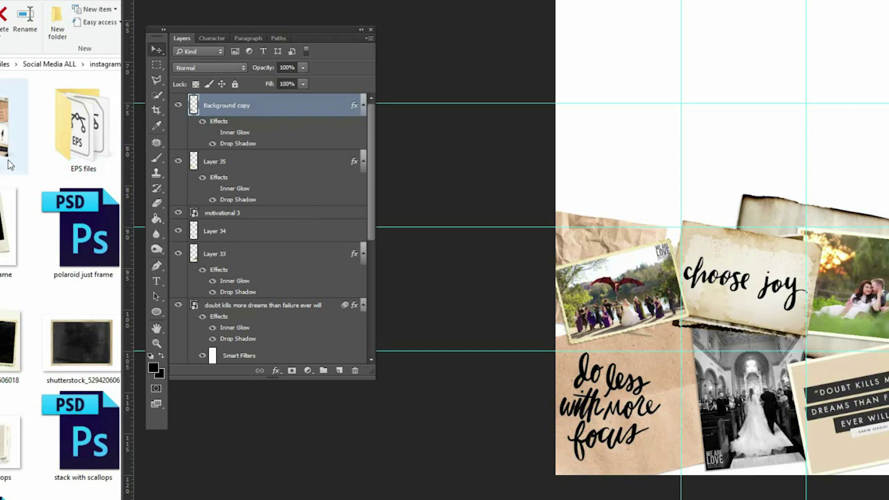
- Switch to File Explorer and open the layered vintage small pieces of paper PSD in Photoshop
left_click(15, 191)
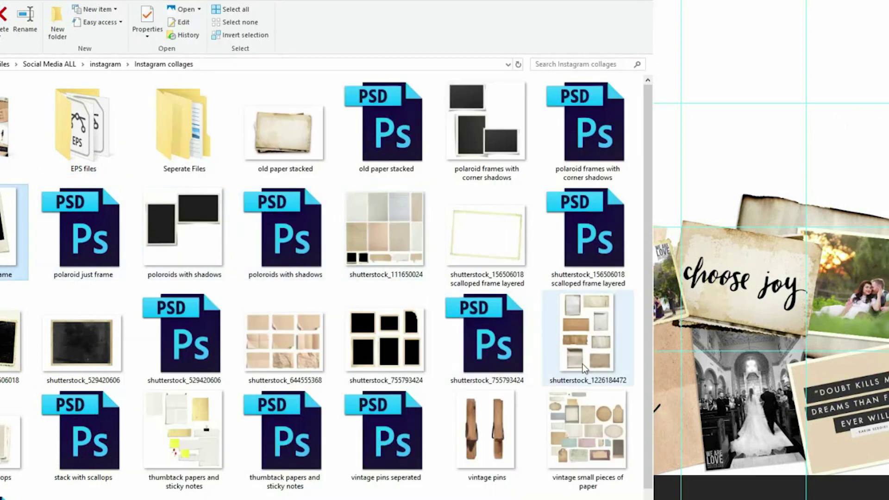
left_click(580, 431)
mouse_move(578, 448)
left_mouse_down()
mouse_move(646, 390)
mouse_move(585, 444)
left_mouse_up()
left_click_drag(8, 499, 848, 69)
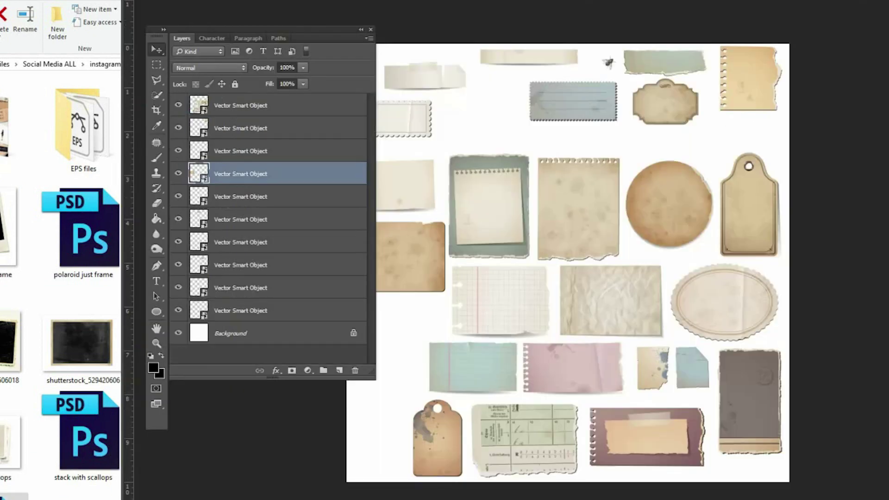
- Bring the collage document forward and float the vintage small papers document over it
key("ctrl+Tab")
key("ctrl+Tab")
key("ctrl+Tab")
key("ctrl+Tab")
key("ctrl+Tab")
key("ctrl+Tab")
key("ctrl+Tab")
key("ctrl+Tab")
left_click_drag(296, 0, 586, 0)
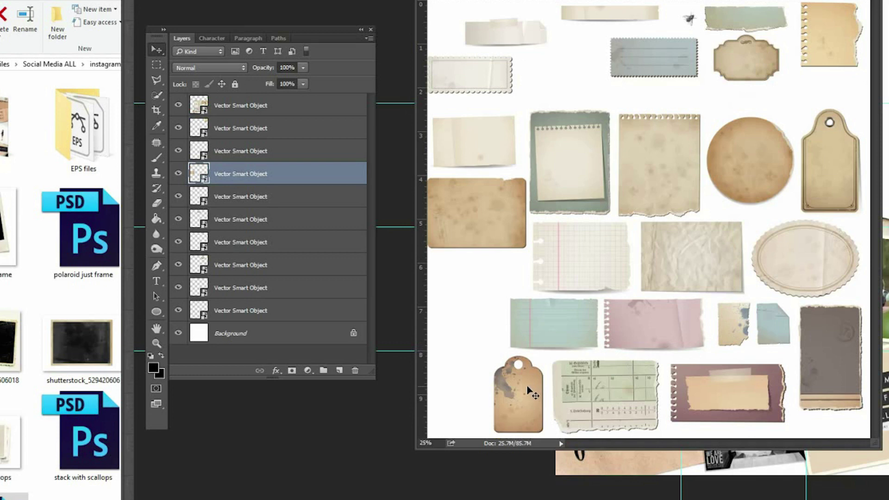
- Copy the stained brown tag from the vintage papers document with a rectangular selection and paste it into the collage
left_click_drag(527, 389, 507, 374)
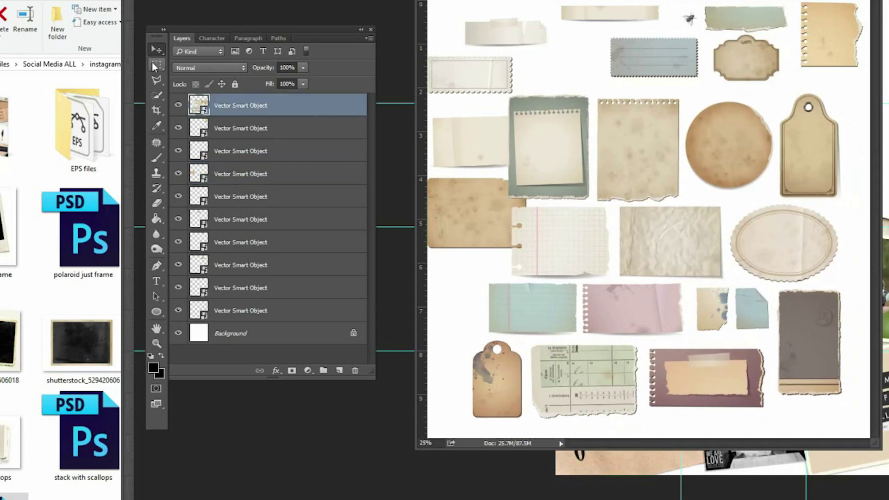
mouse_move(463, 340)
left_mouse_down()
mouse_move(524, 419)
mouse_move(509, 386)
mouse_move(528, 408)
mouse_move(530, 422)
left_mouse_up()
left_click(360, 17)
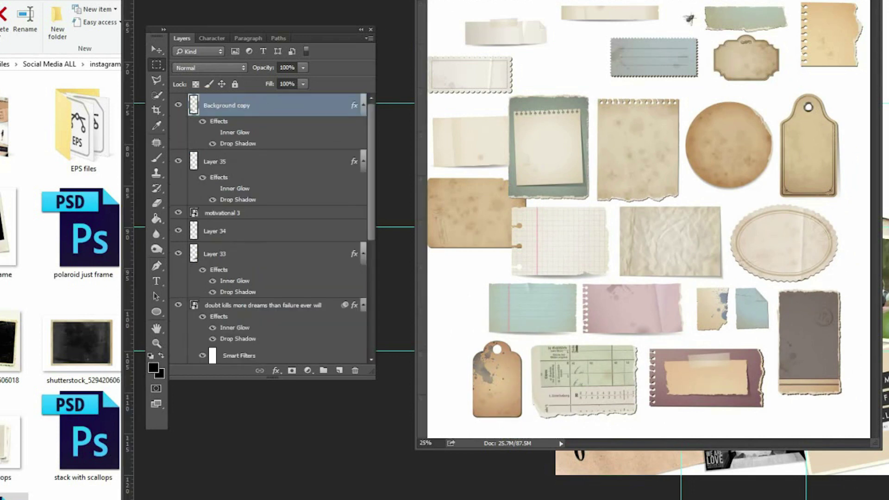
left_click_drag(634, 0, 888, 88)
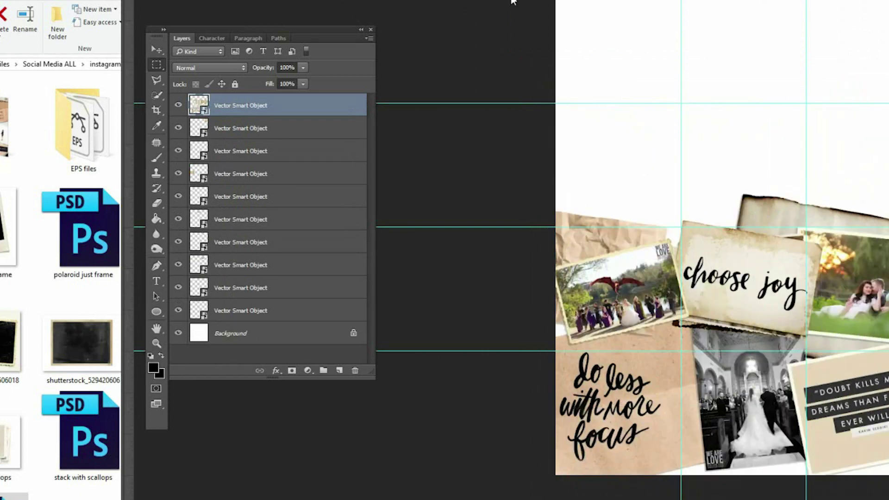
left_click(675, 98)
key("ctrl+v")
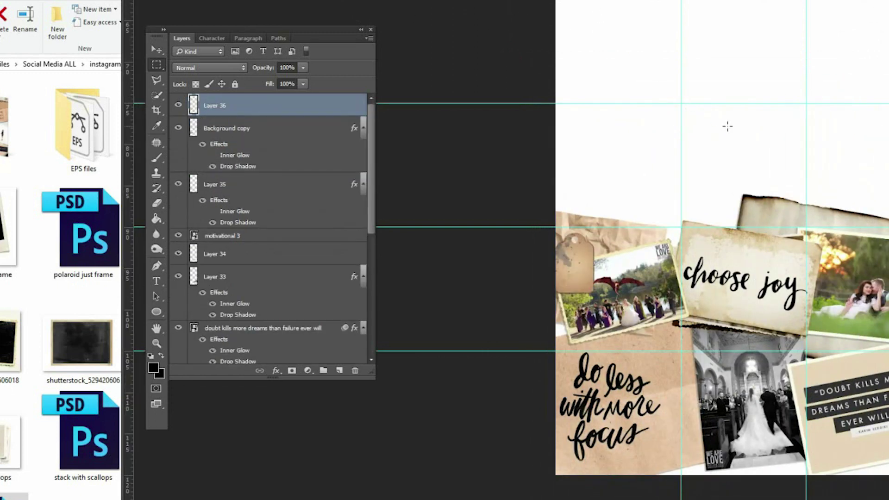
- Enlarge the pasted tag, rotate it so its hole points up to the right, and place it above the dragon photo
key("ctrl+t")
left_click_drag(594, 234, 670, 183)
left_click_drag(715, 142, 731, 249)
left_click_drag(607, 210, 634, 154)
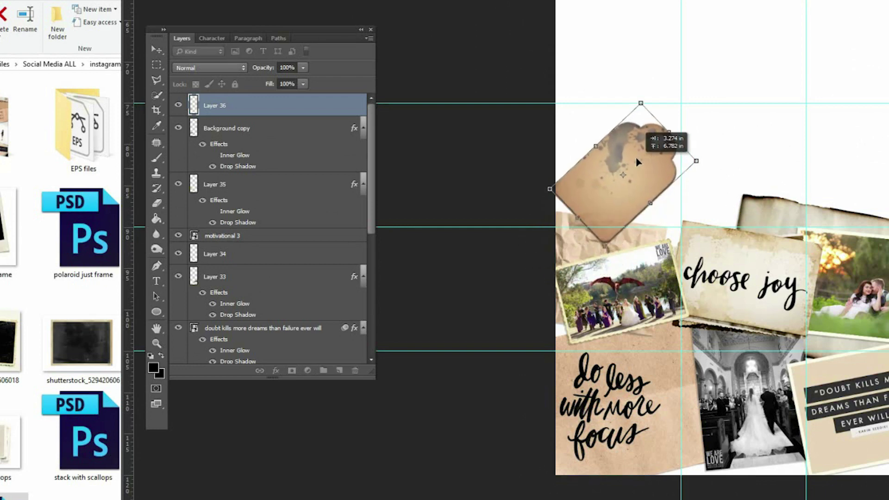
left_click_drag(748, 173, 740, 222)
left_click_drag(646, 172, 645, 160)
key("Return")
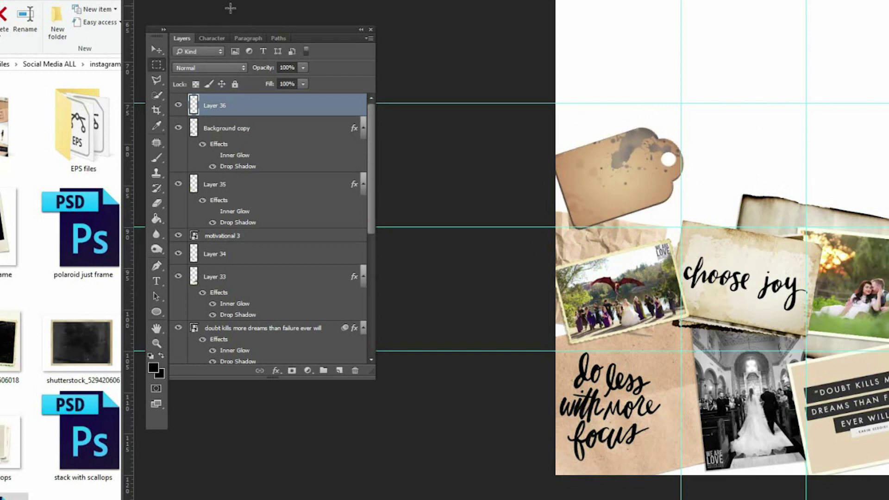
- Shift the tag slightly right and down so its edge lines up with the collage's left border
key("ctrl+t")
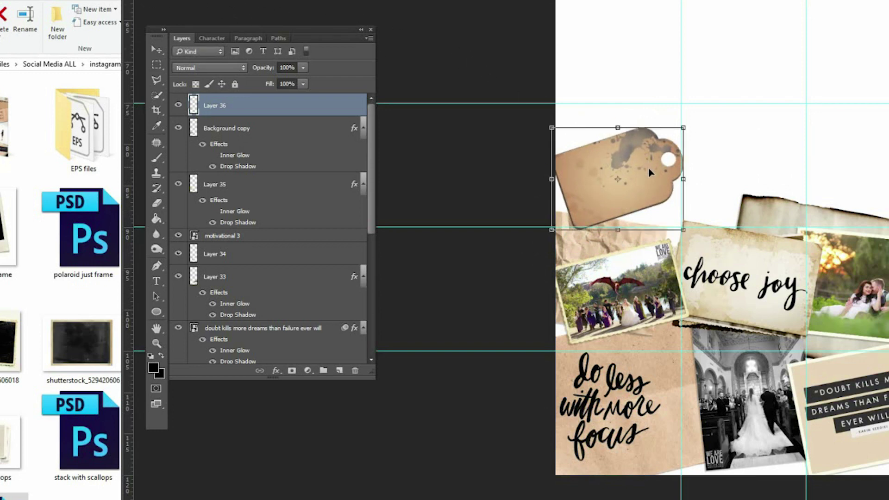
left_click_drag(650, 170, 651, 174)
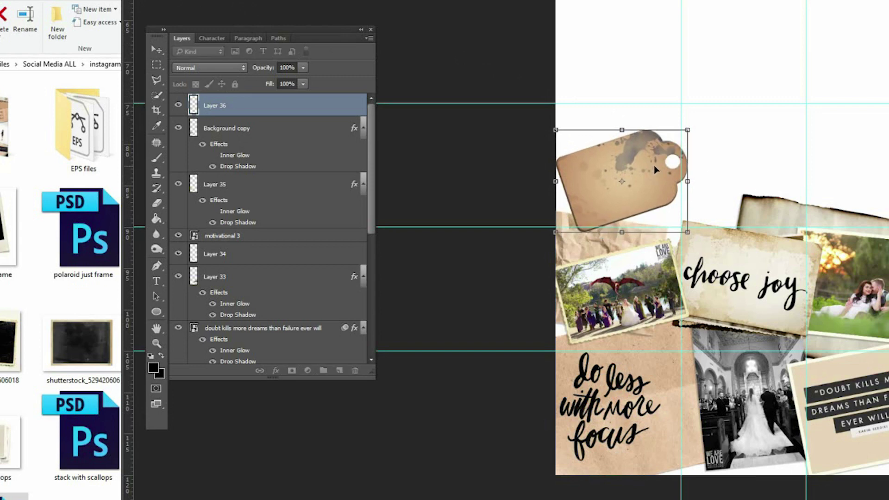
key("Return")
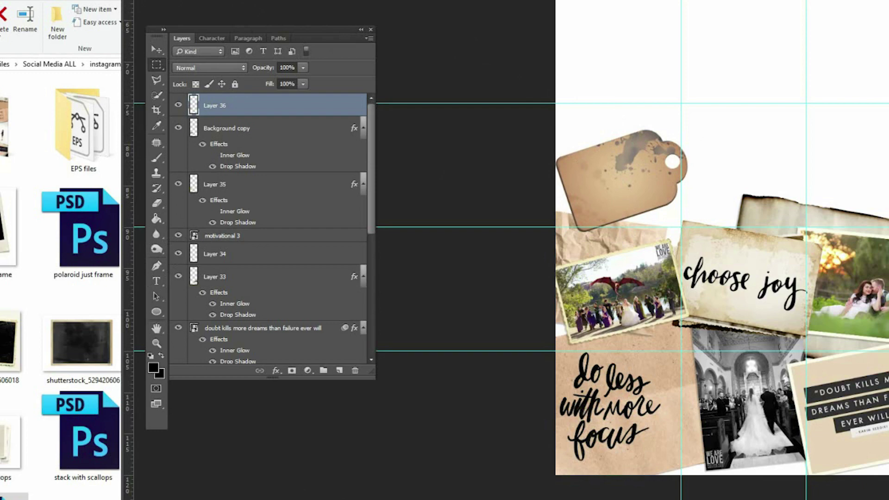
- Switch to File Explorer and delete the motivational 3 image from the instagram folder
left_click_drag(60, 2, 180, 1)
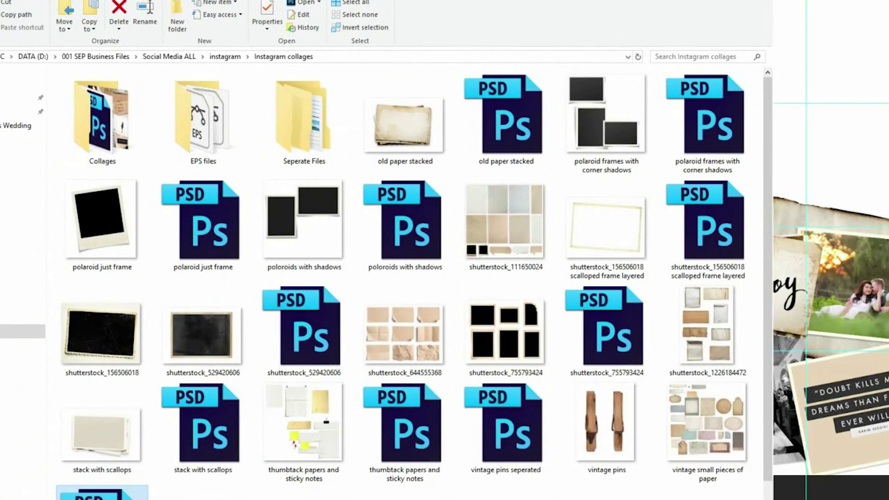
key("alt+Up")
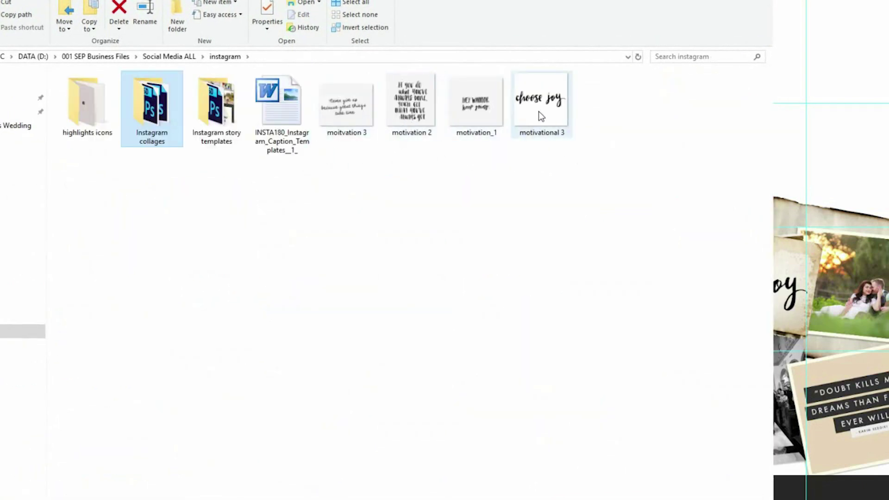
left_click(538, 111)
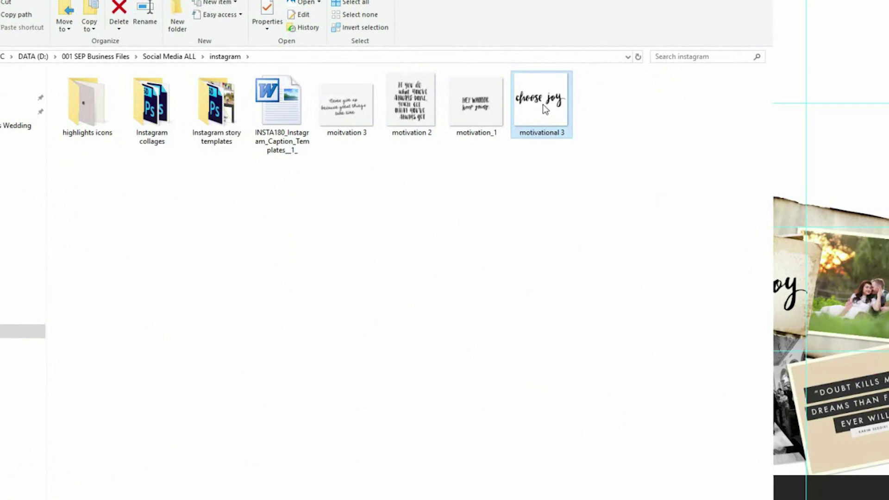
key("Delete")
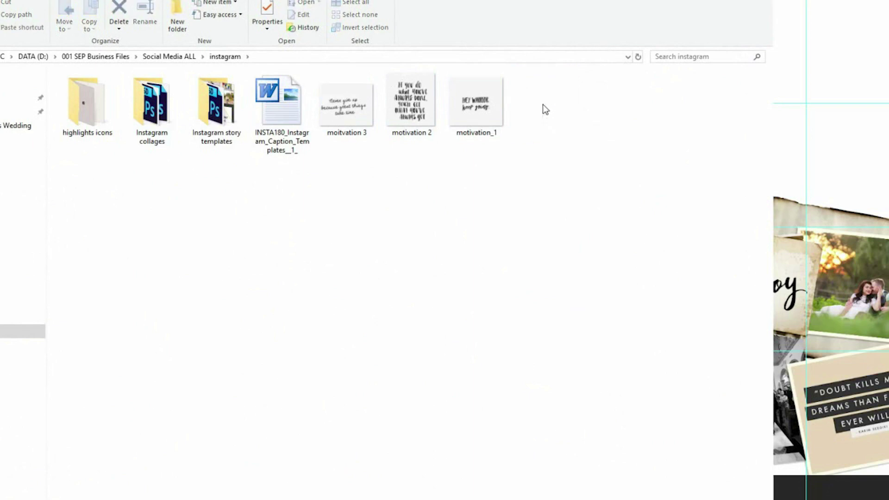
key("ctrl+z")
- Browse the Social Media ALL, Instagram story templates and Instagram collages folders for another quote
key("alt+Up")
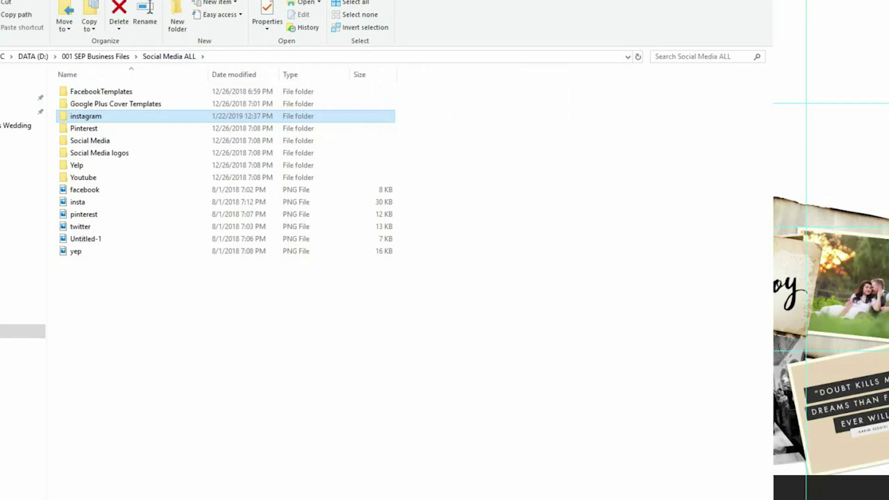
key("Return")
left_click(224, 131)
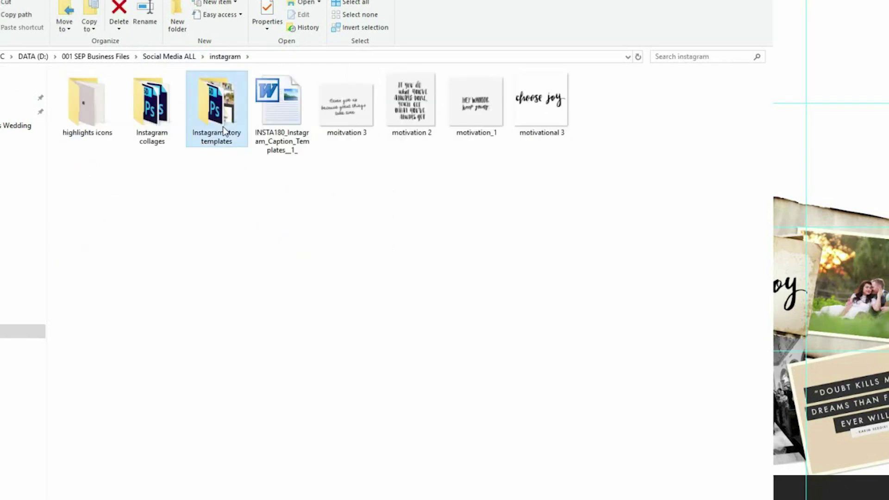
double_click(224, 131)
key("alt+Up")
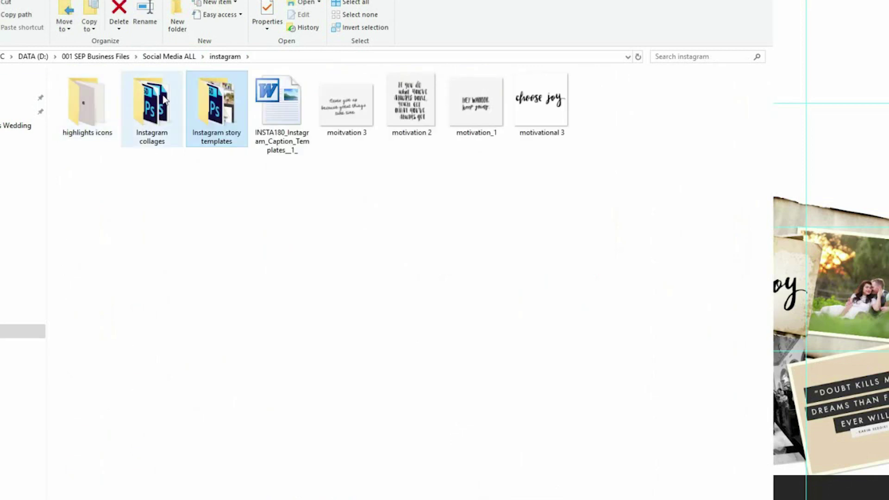
double_click(146, 95)
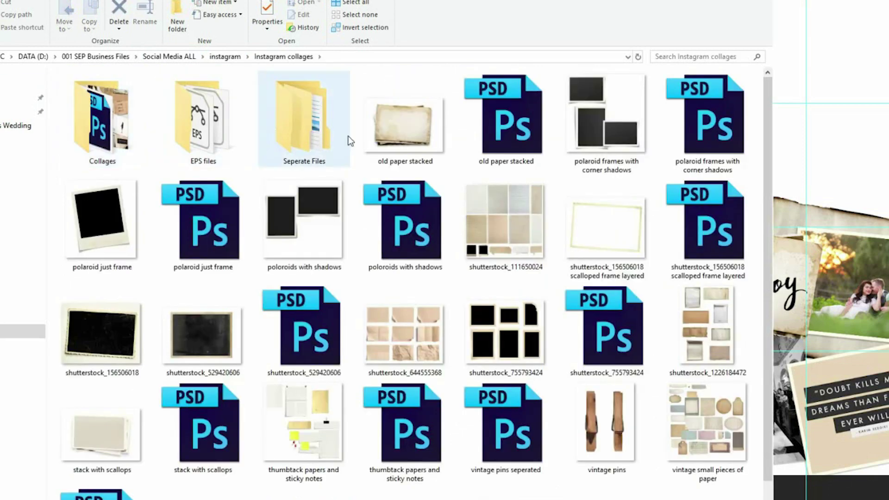
- Open the moitvation 3 image from the instagram folder to read its quote, and close it again
left_click(225, 56)
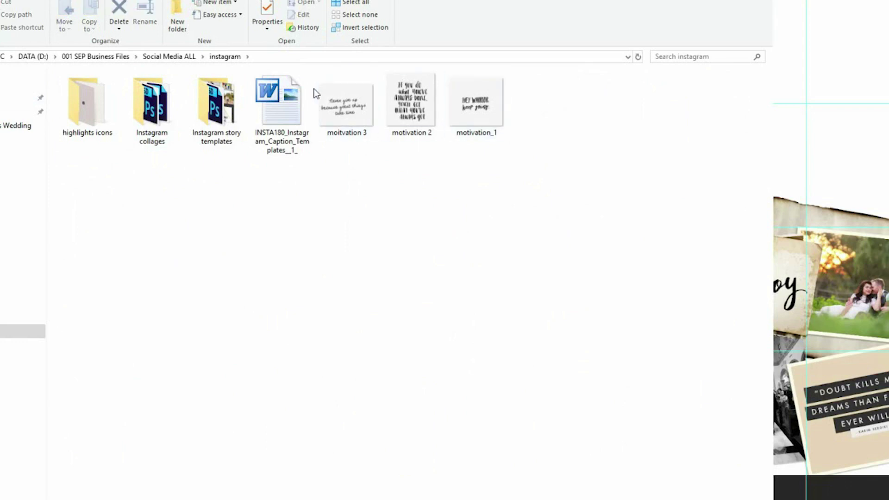
double_click(344, 104)
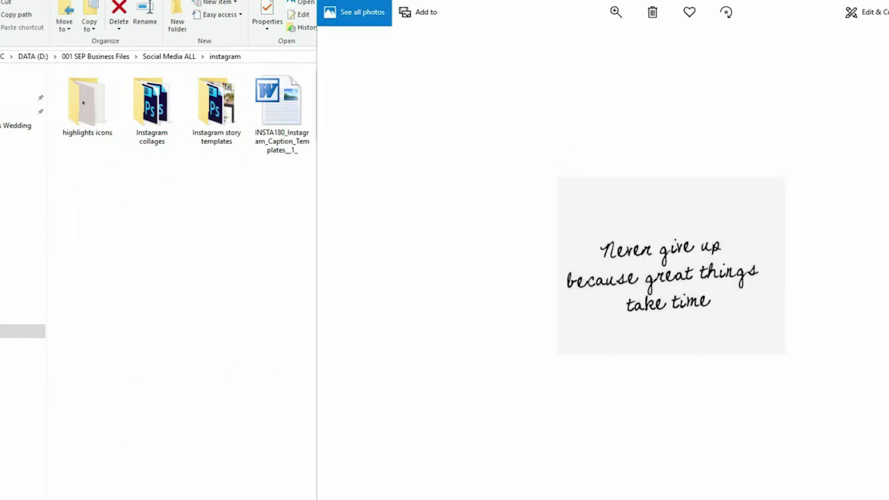
key("alt+F4")
- Switch back to Photoshop and add three lines of text over the tag: NEVER GIVE UP / BECAUSE GREAT / THINGS TAKE TIME
left_click(826, 47)
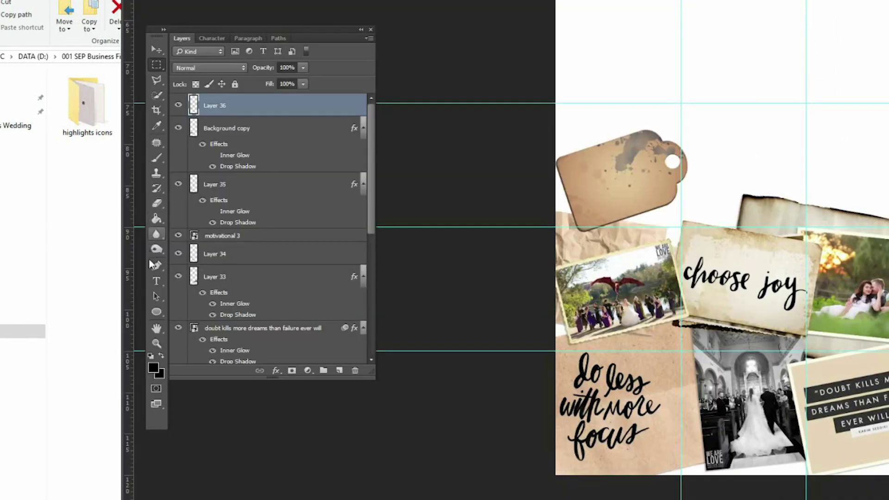
left_click(156, 282)
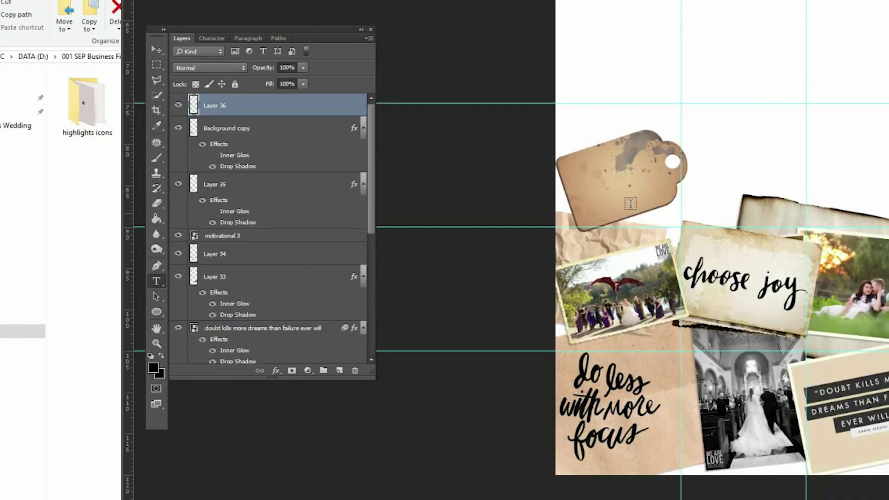
left_click(602, 188)
type("NE")
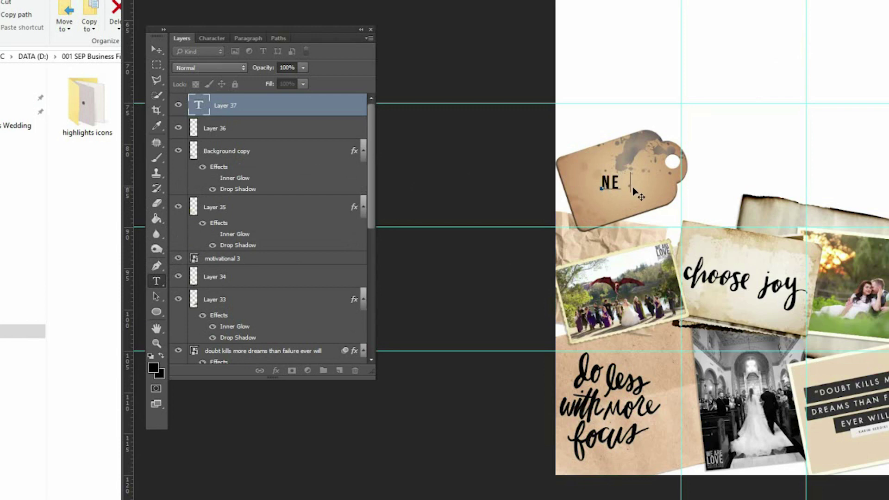
type("VER GIVE")
key("BackSpace")
type("VE UP")
key("Return")
type("BEACUS")
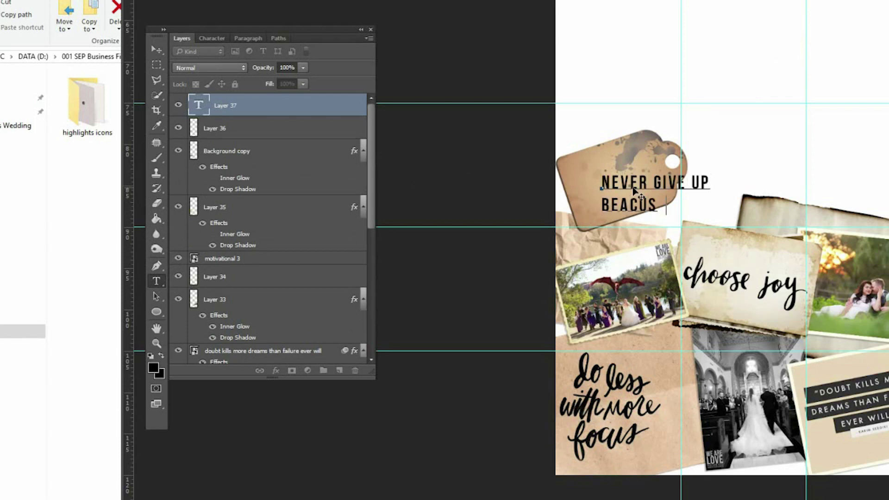
type("G")
key("BackSpace")
key("BackSpace")
key("BackSpace")
key("BackSpace")
key("BackSpace")
key("BackSpace")
type("CAUSE GREAT")
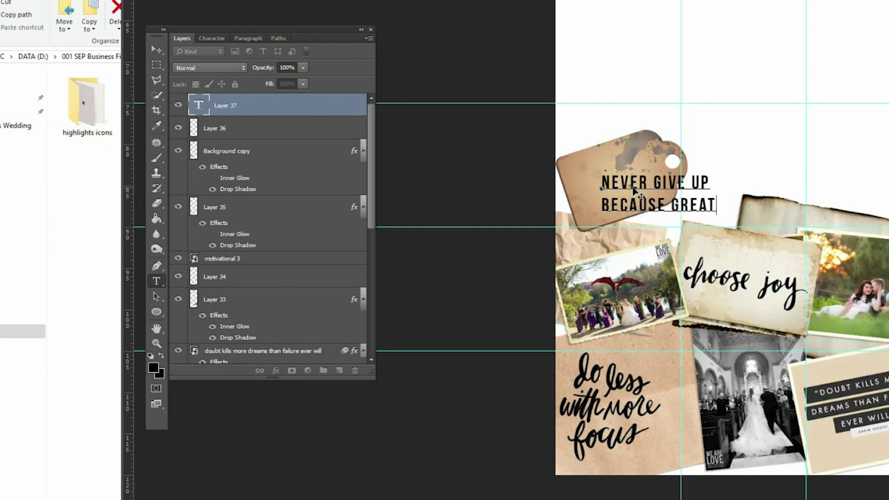
key("Return")
type("THINGS ")
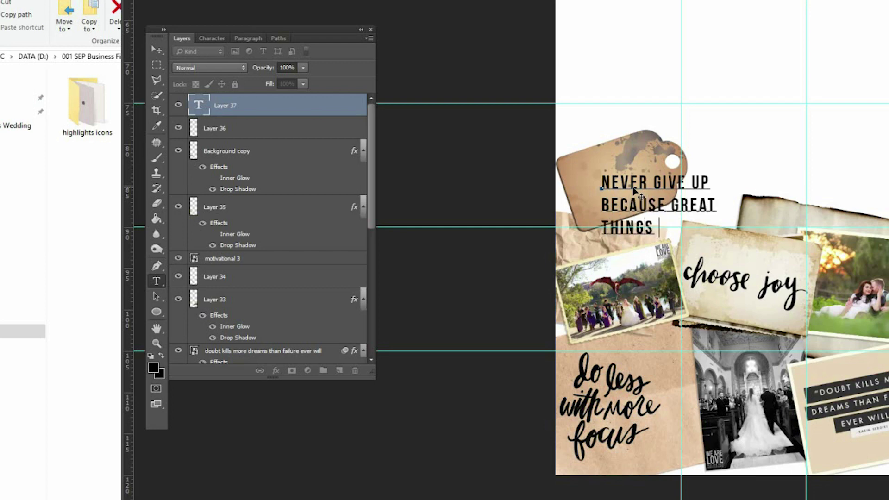
type("TAKE TIME")
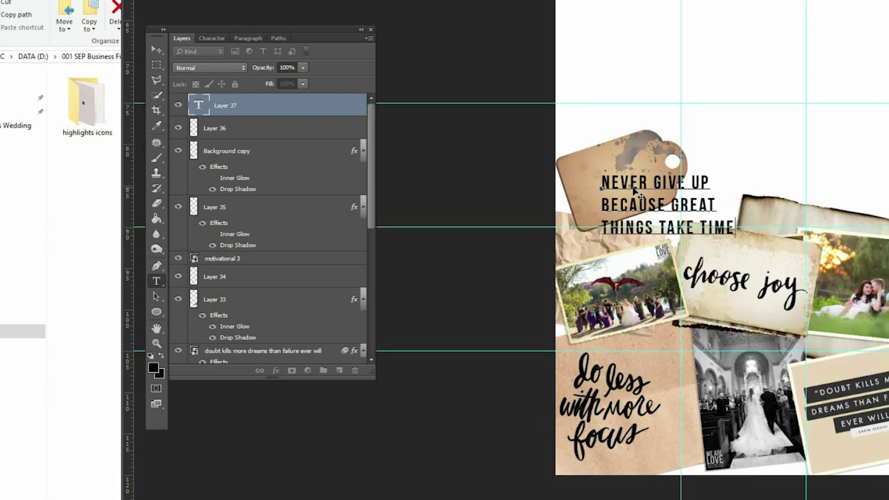
key("ctrl+Return")
- Scale the quote text down, rotate it to the tag's slant, and fit it inside the tag
key("ctrl+t")
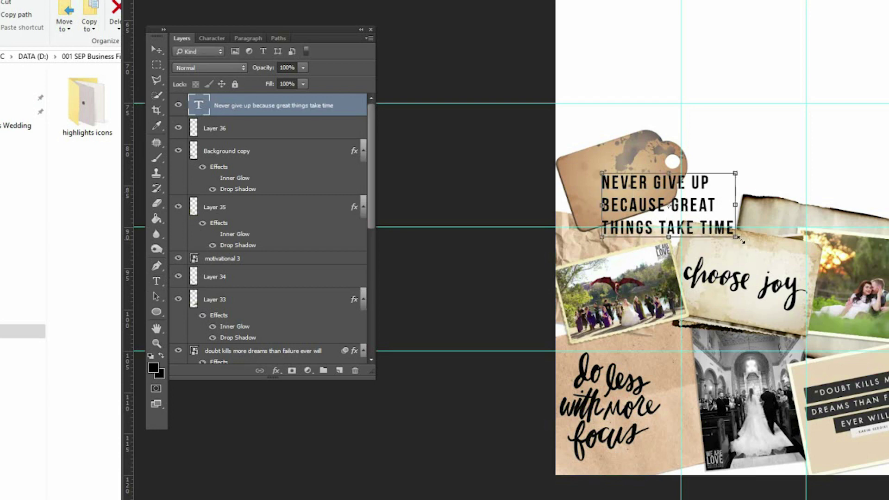
left_click_drag(741, 240, 723, 205)
left_click_drag(631, 195, 600, 177)
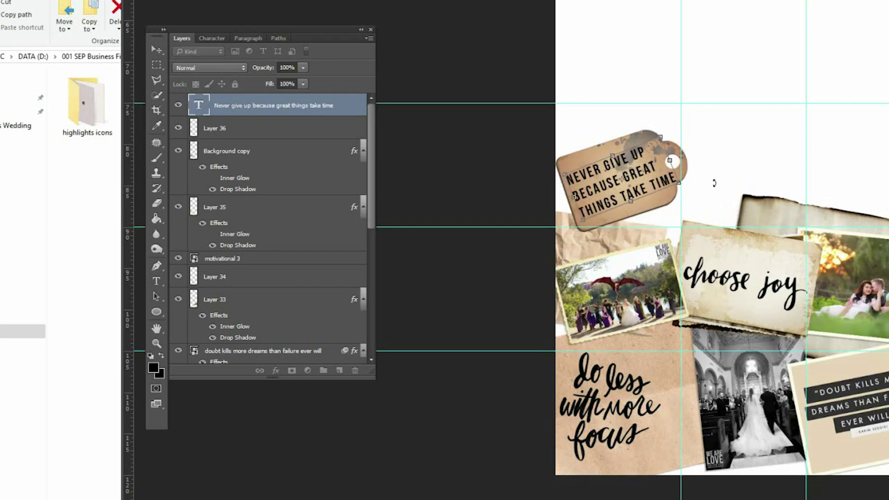
left_click_drag(714, 183, 716, 189)
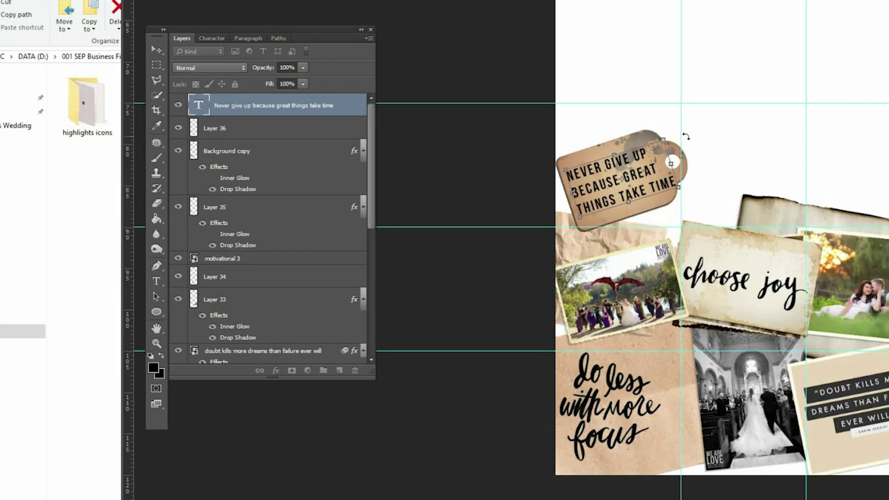
key("Return")
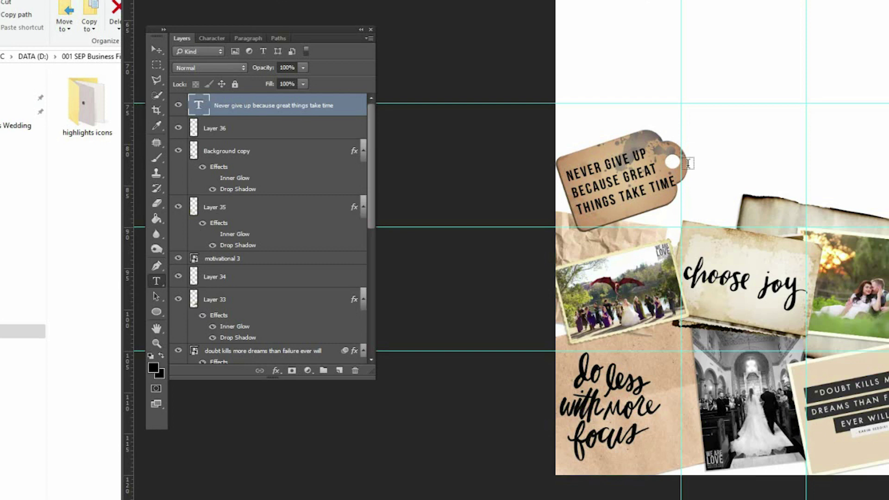
- Fine-tune the quote text's rotation and nudge it into place so all three lines sit inside the tag
left_click(156, 49)
left_click_drag(621, 184, 622, 180)
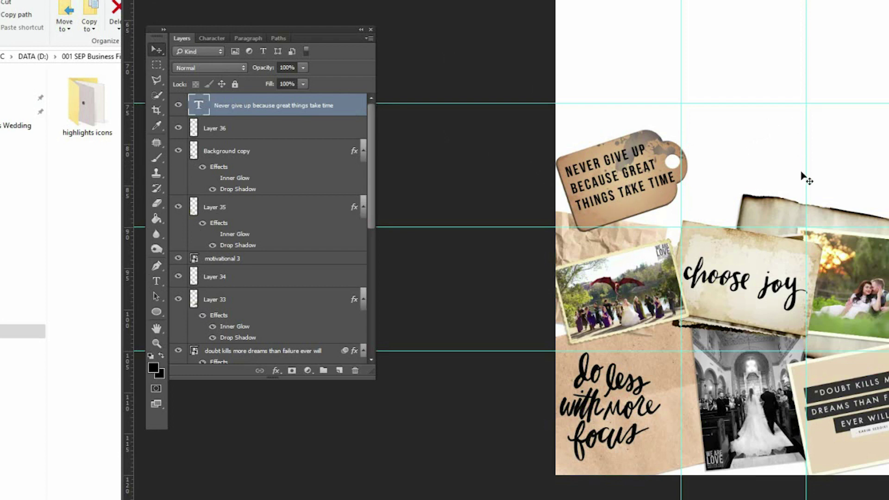
key("ctrl+t")
left_click_drag(756, 214, 760, 209)
key("Down")
key("Down")
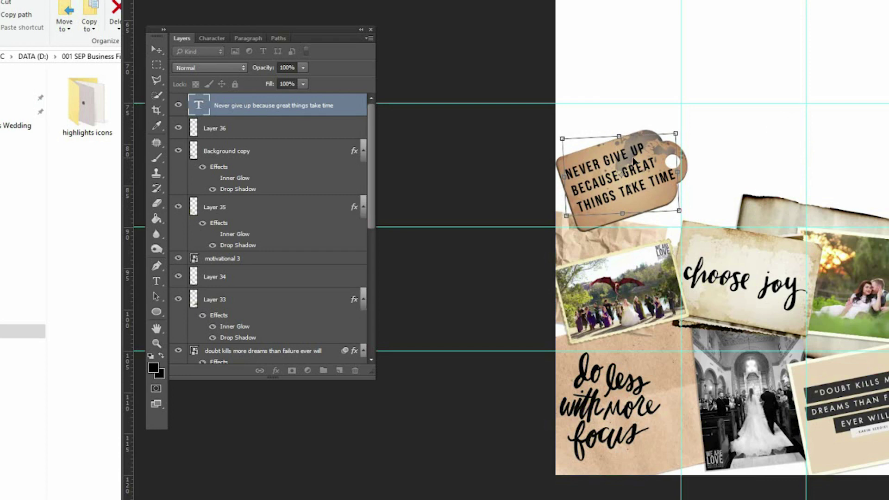
key("Left")
key("Left")
key("Left")
left_click_drag(634, 161, 634, 161)
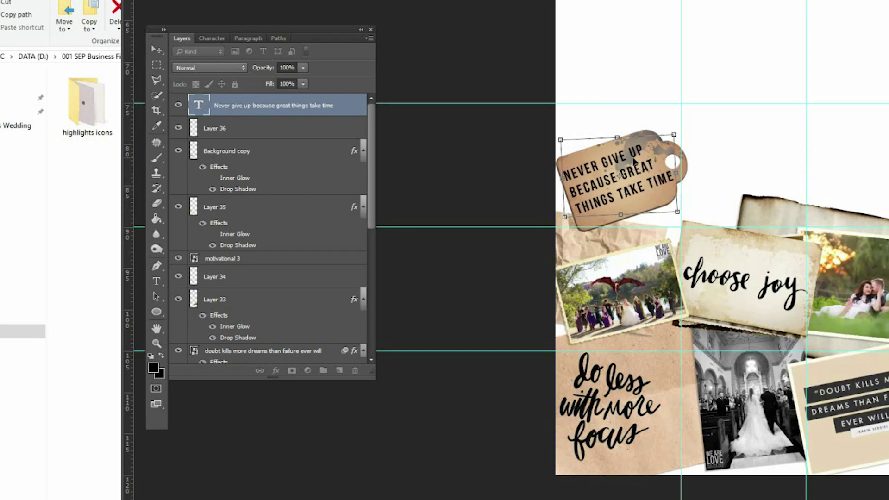
key("Return")
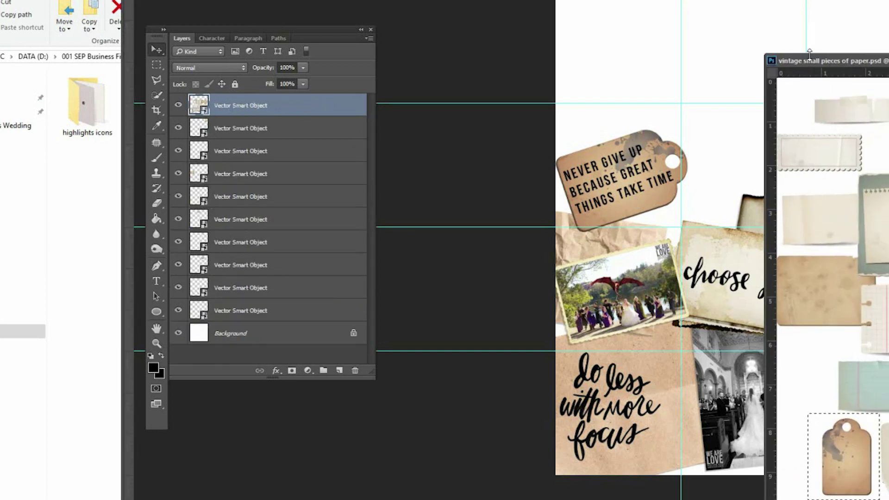
- Close the vintage small pieces of paper.psd document without saving its changes
left_click_drag(888, 59, 872, 59)
key("ctrl+w")
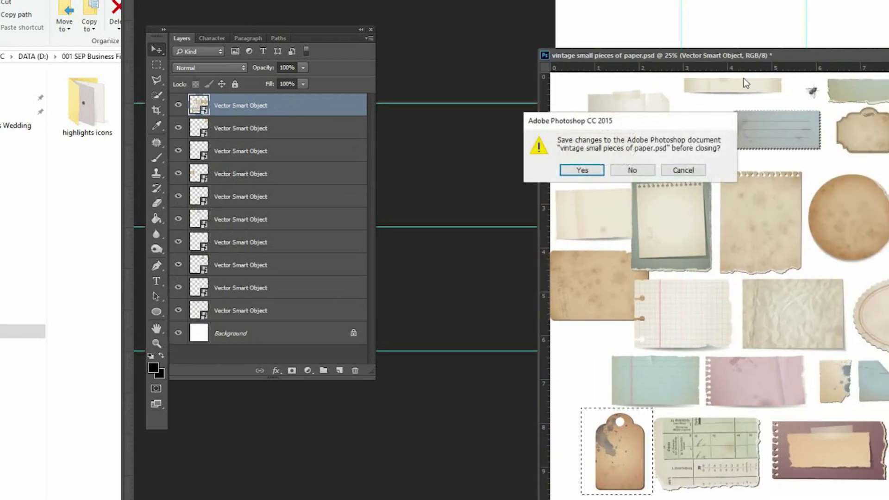
left_click(631, 168)
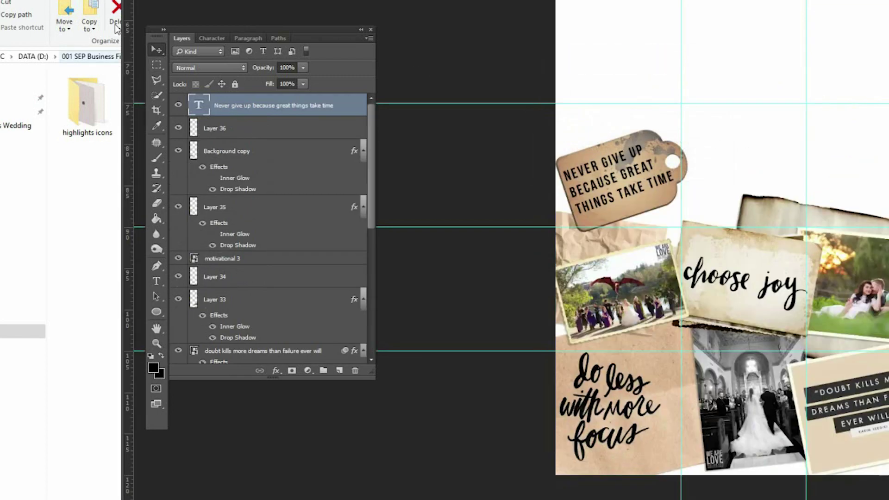
- Preview the shutterstock_111650024 paper image in the Instagram collages folder, close the preview, and open the image in Photoshop
left_click(116, 2)
double_click(147, 131)
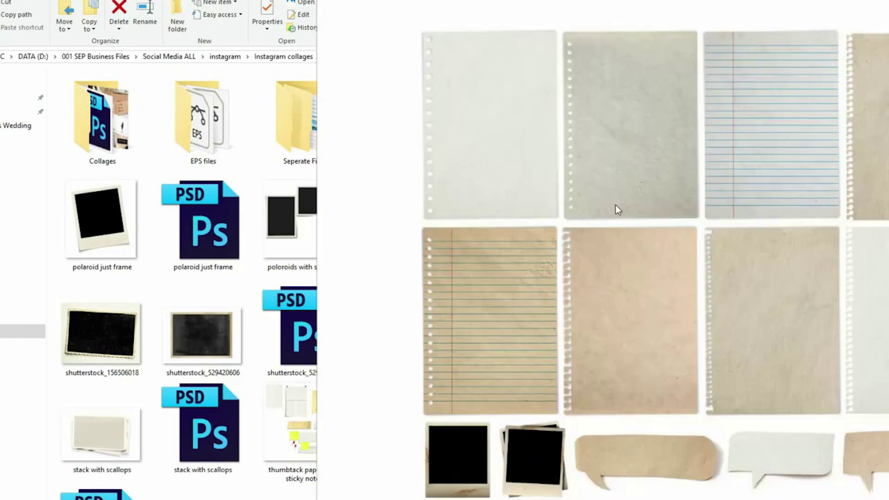
left_click(887, 1)
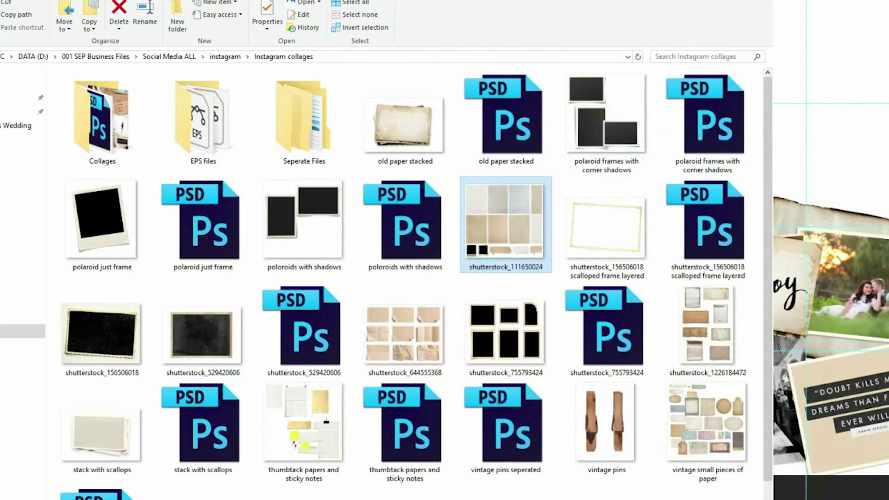
left_click(847, 88)
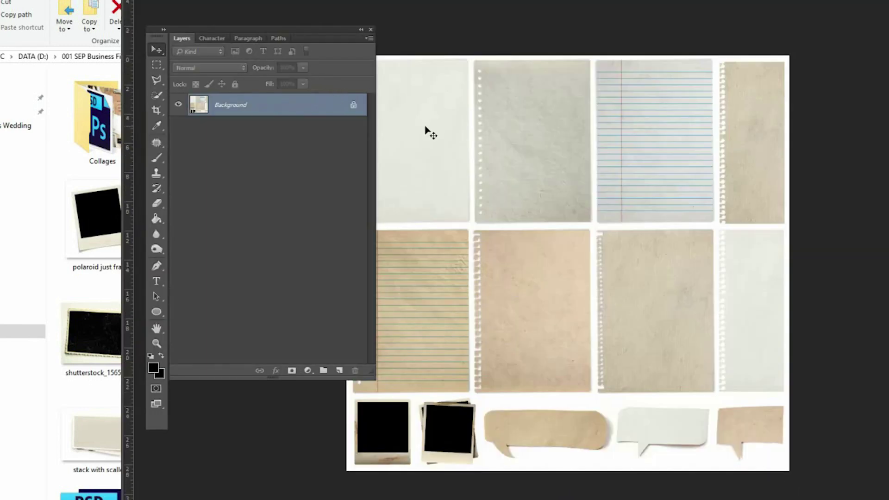
- Copy a rectangular area of the blank off-white paper, excluding its punched holes, and paste it into the collage
left_click(156, 64)
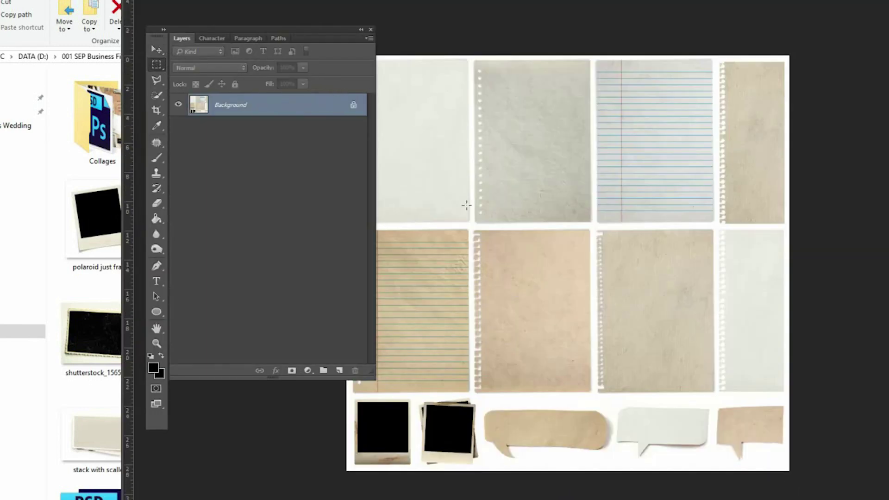
left_click_drag(334, 30, 248, 37)
left_click_drag(364, 62, 467, 220)
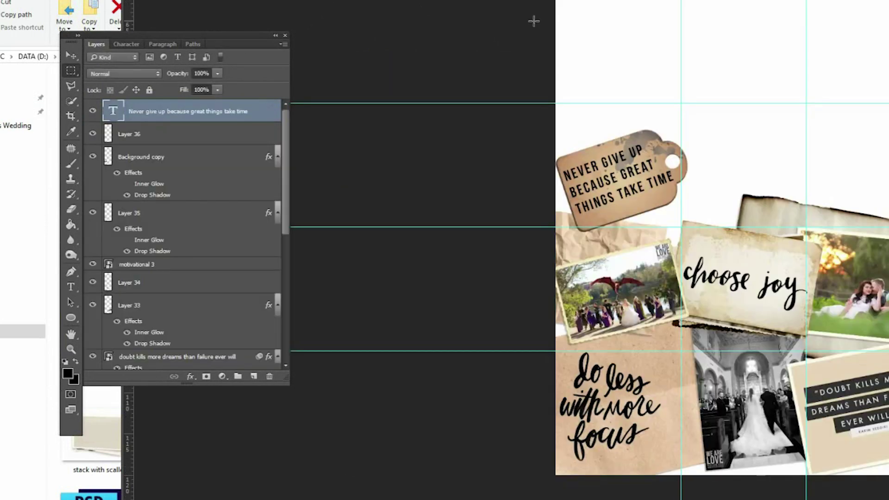
key("ctrl+v")
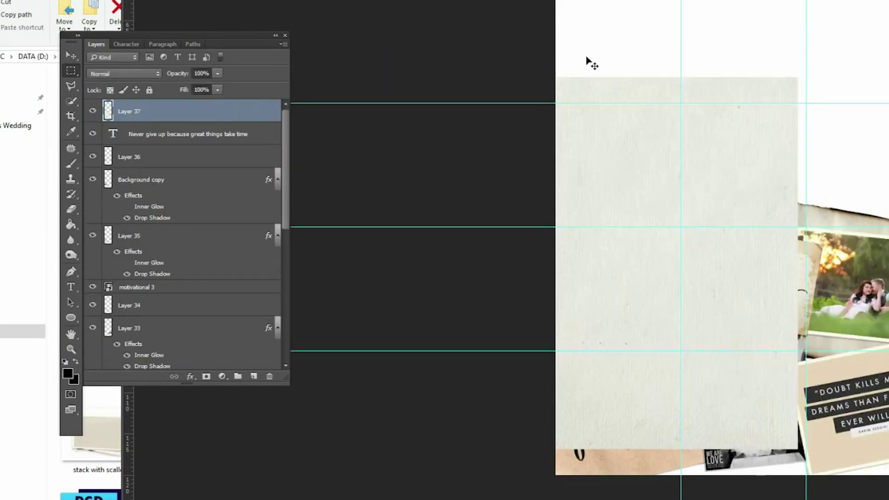
key("ctrl+t")
key("Return")
- Move the pasted off-white paper layer down the layer stack to just above the Background
scroll(256, 109, "down", 2)
scroll(254, 113, "up", 2)
left_click_drag(254, 113, 242, 347)
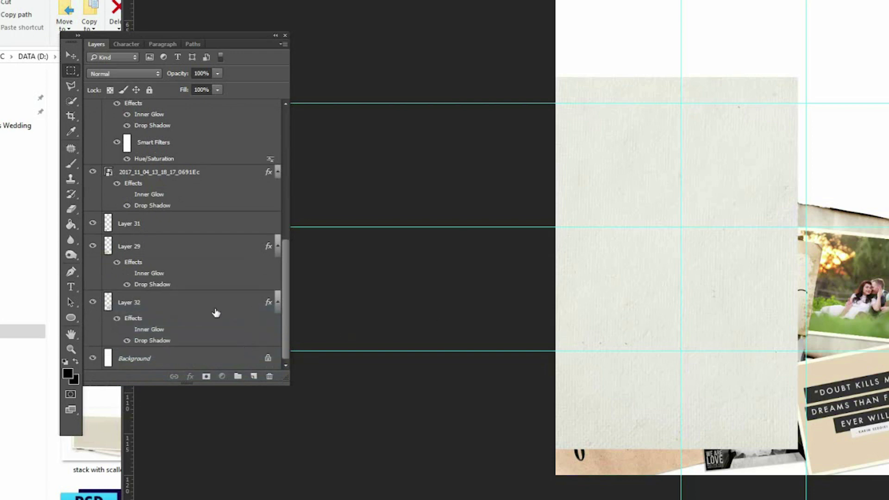
scroll(250, 175, "up", 10)
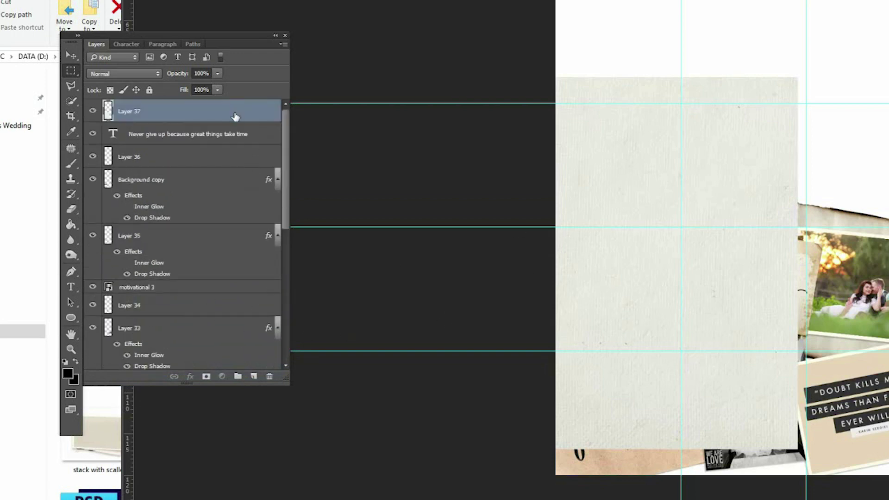
left_click_drag(235, 116, 234, 315)
scroll(230, 224, "down", 5)
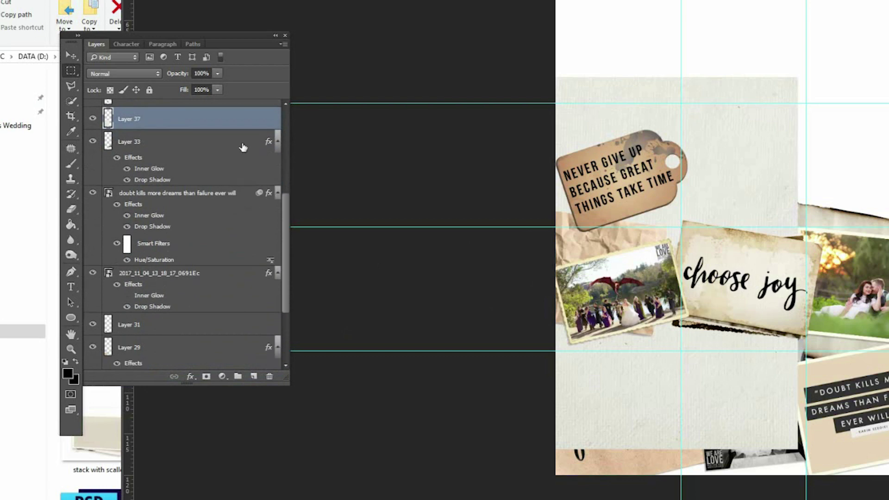
left_click_drag(243, 118, 214, 320)
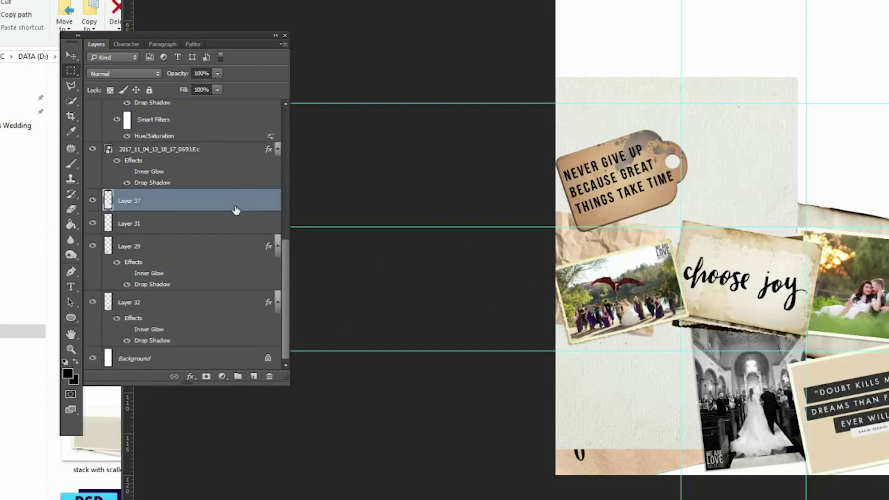
left_click_drag(236, 210, 218, 352)
left_click_drag(215, 210, 153, 346)
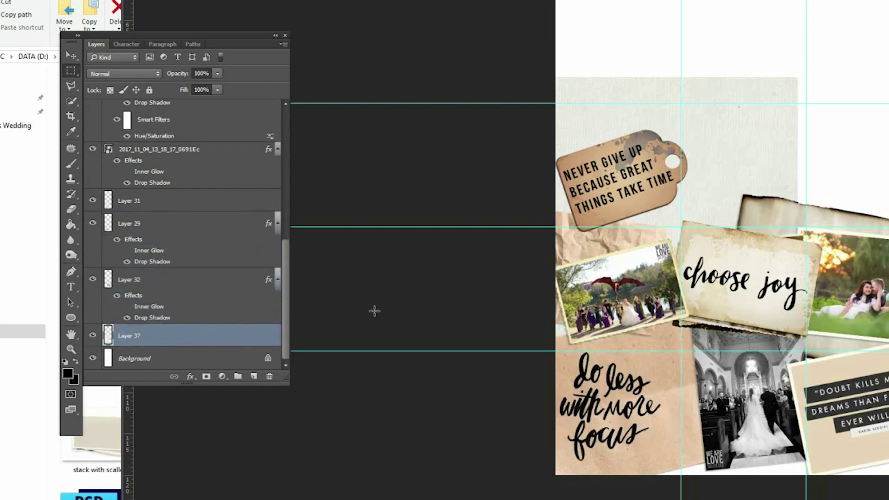
- Rotate the off-white paper to a slanted landscape orientation and position it behind the tag, running off the collage's left edge
key("ctrl+t")
left_click_drag(803, 74, 784, 335)
left_click_drag(750, 152, 752, 118)
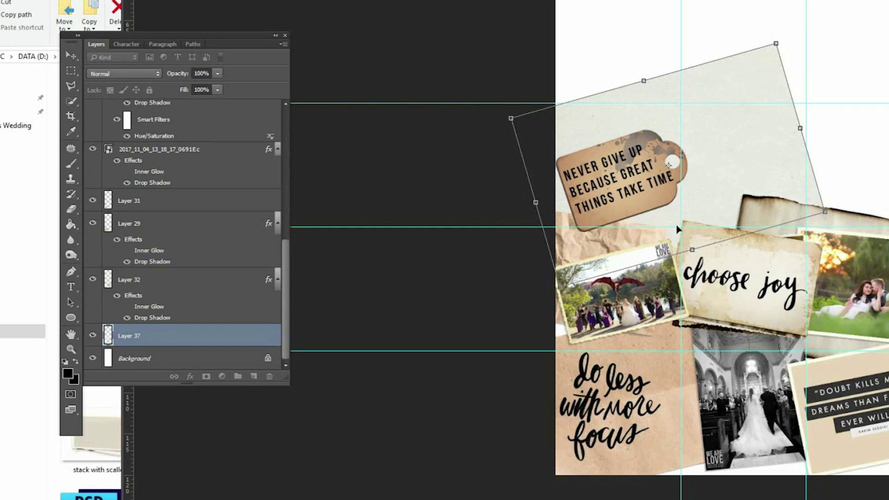
key("Return")
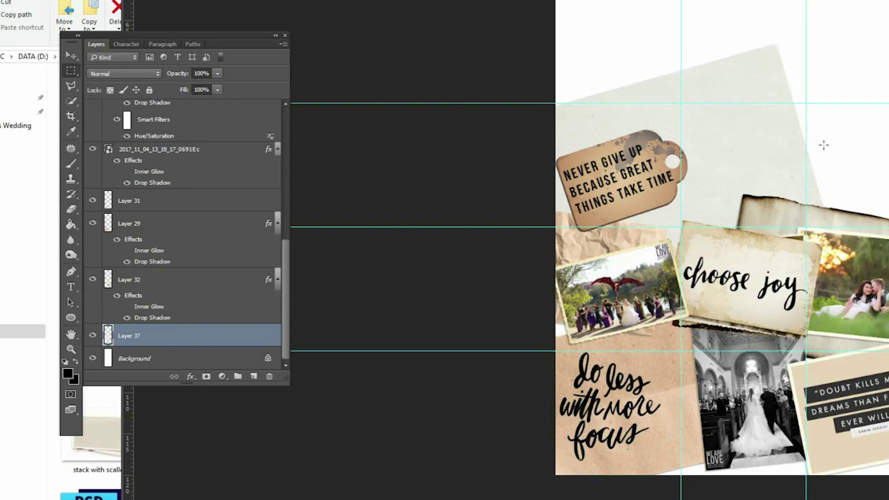
- Paste the copied layer style onto the off-white paper layer and check its edges in the collage
scroll(832, 304, "up", 3)
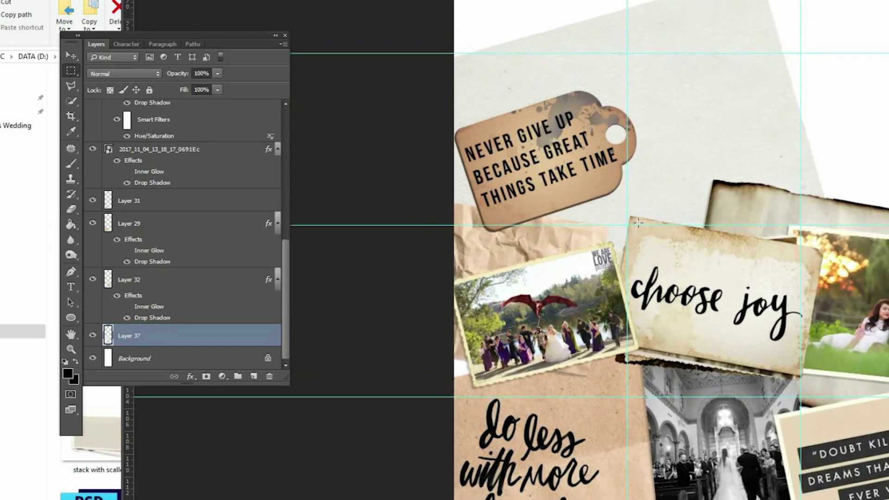
scroll(820, 202, "up", 3)
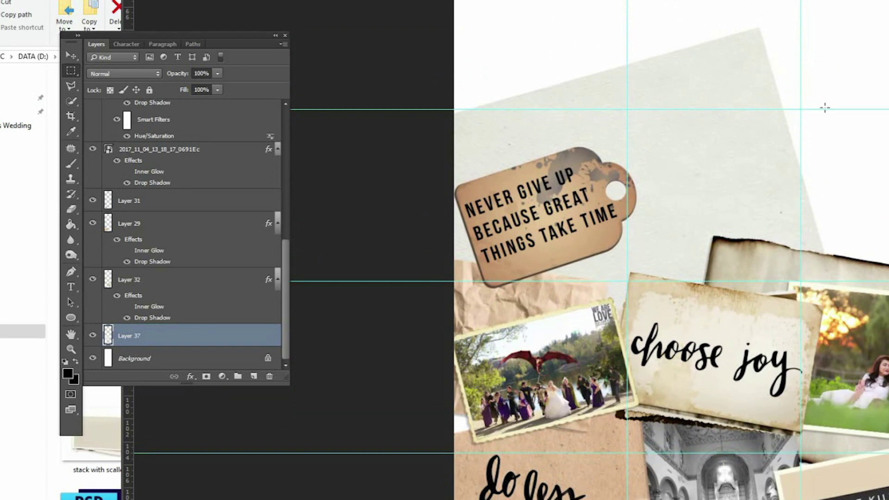
scroll(470, 136, "down", 2)
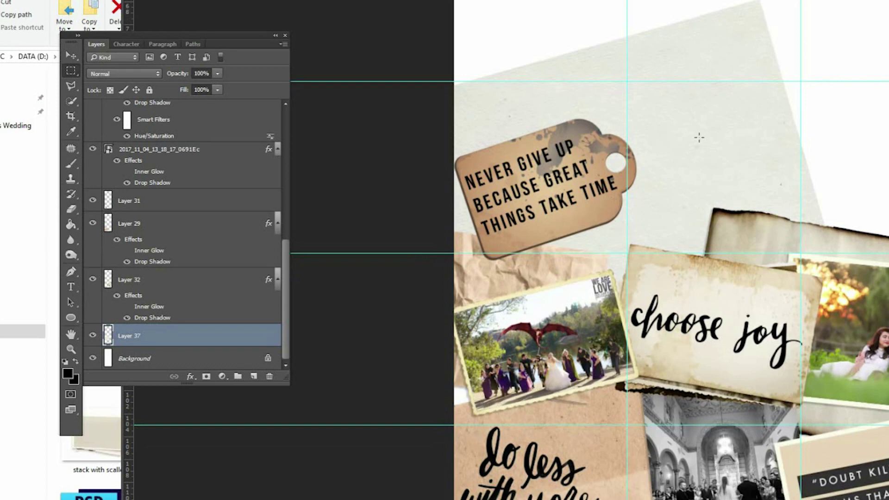
right_click(166, 332)
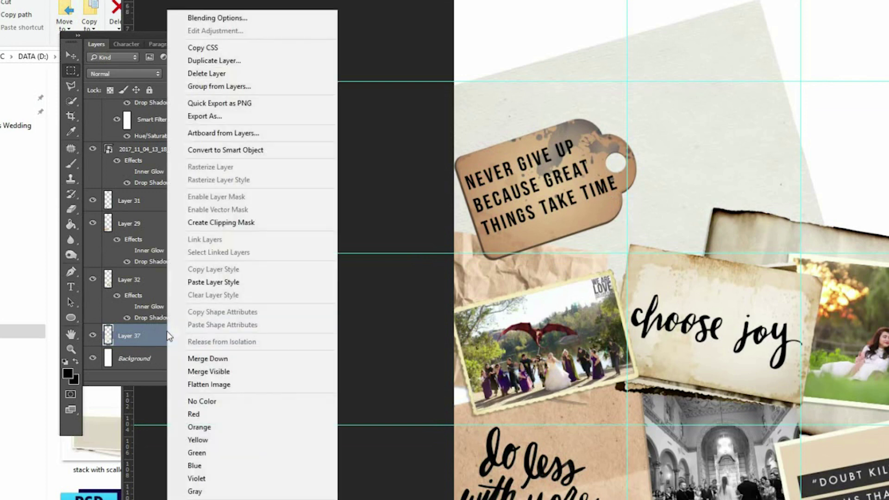
left_click(218, 285)
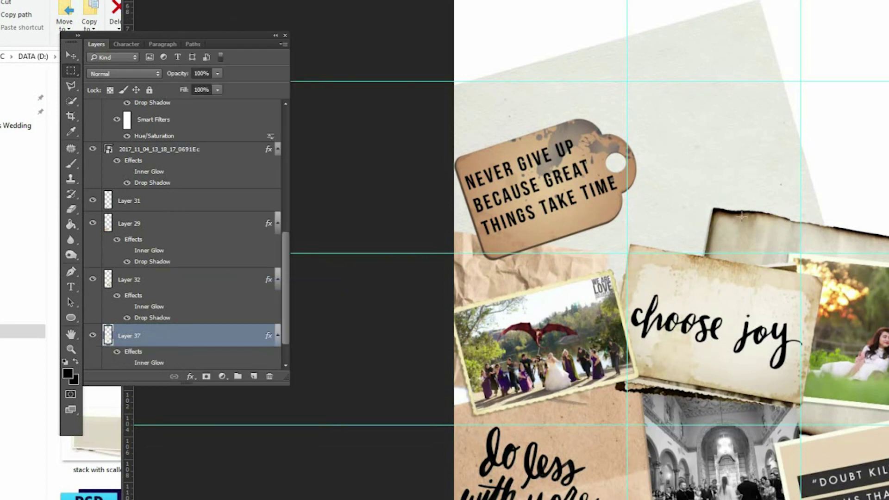
scroll(749, 133, "up", 4)
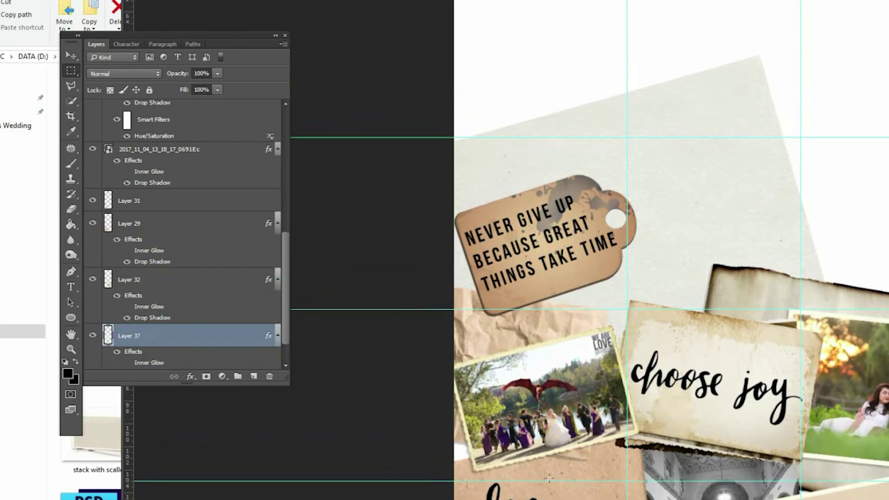
scroll(783, 191, "down", 2)
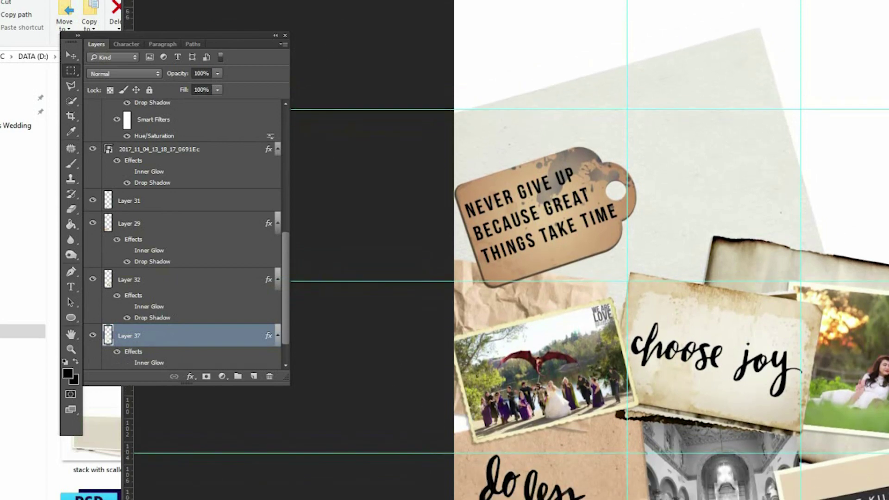
- Switch to File Explorer, look in the instagram folder, and return to Instagram collages
key("alt+Tab")
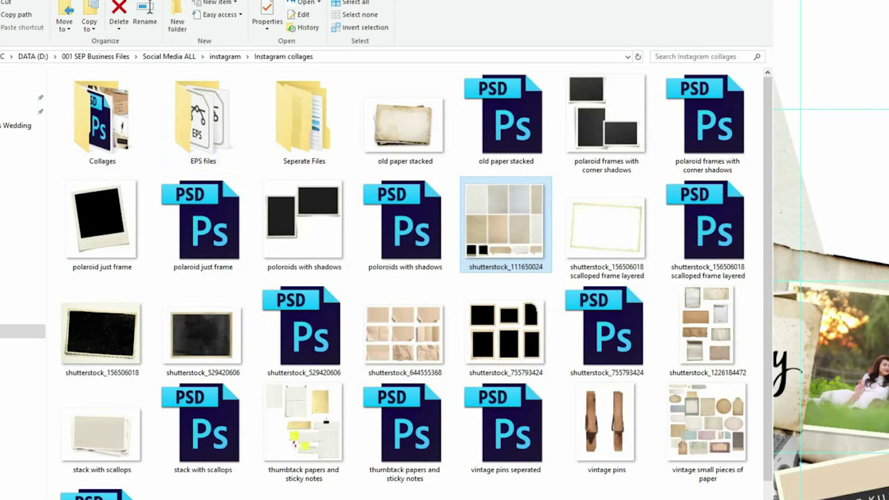
left_click(190, 484)
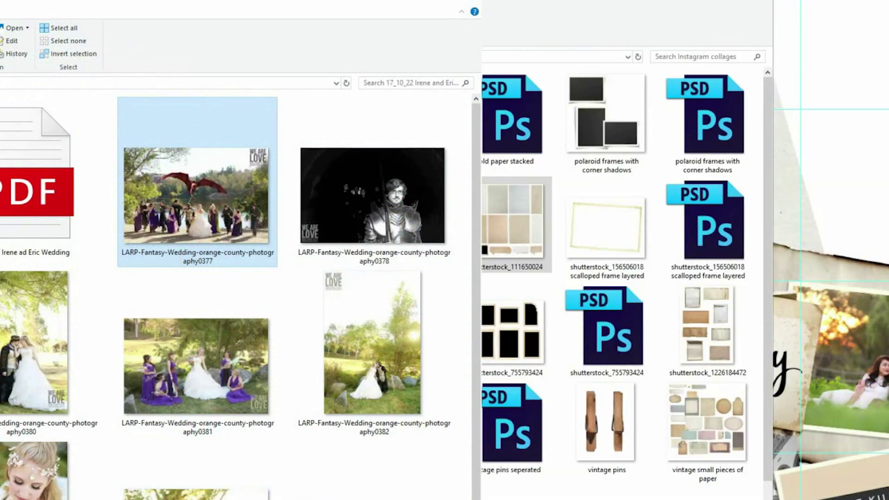
left_click_drag(213, 1, 463, 1)
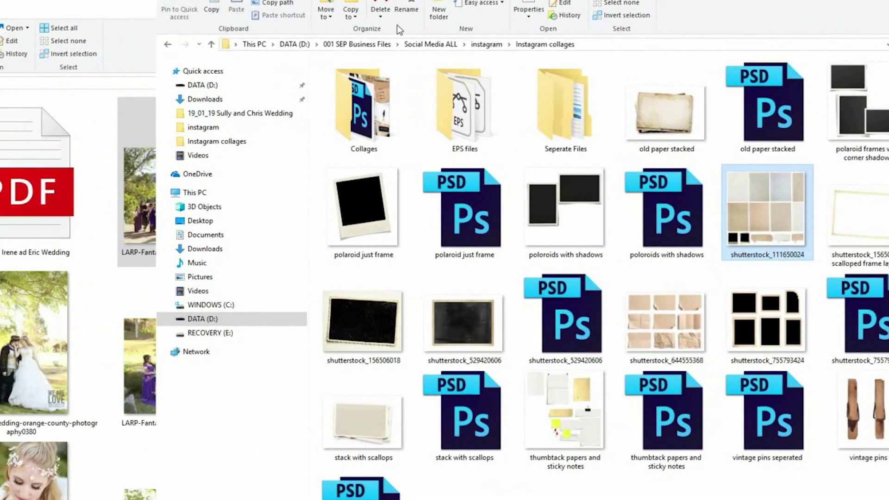
left_click(169, 44)
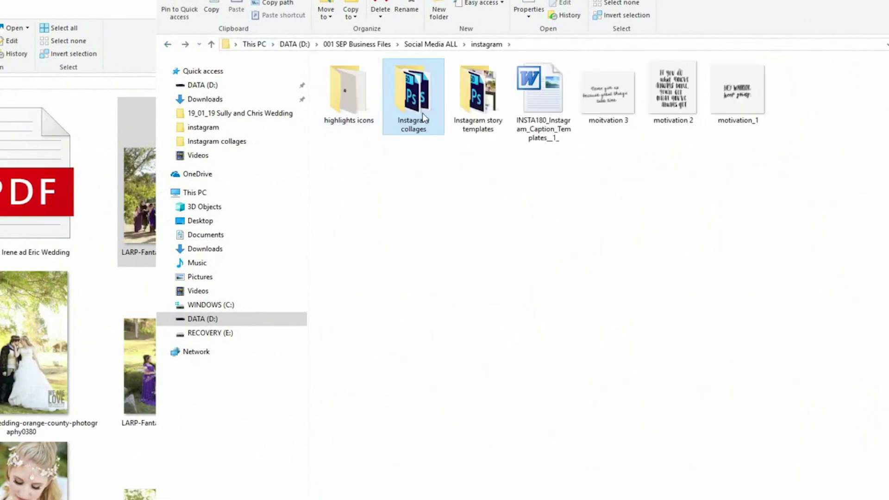
double_click(409, 86)
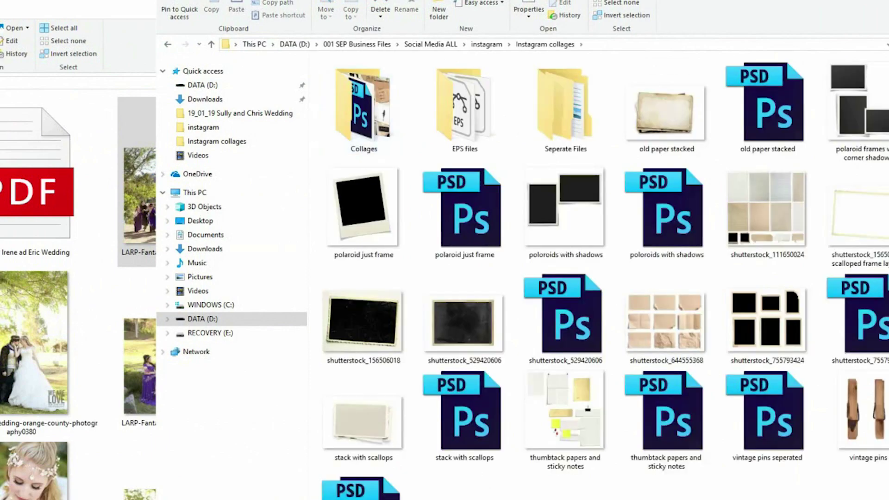
- Open the Green River Golf Course wedding folder in 002 Client Photos > Temp 1 and enlarge its thumbnails
left_click_drag(95, 1, 588, 6)
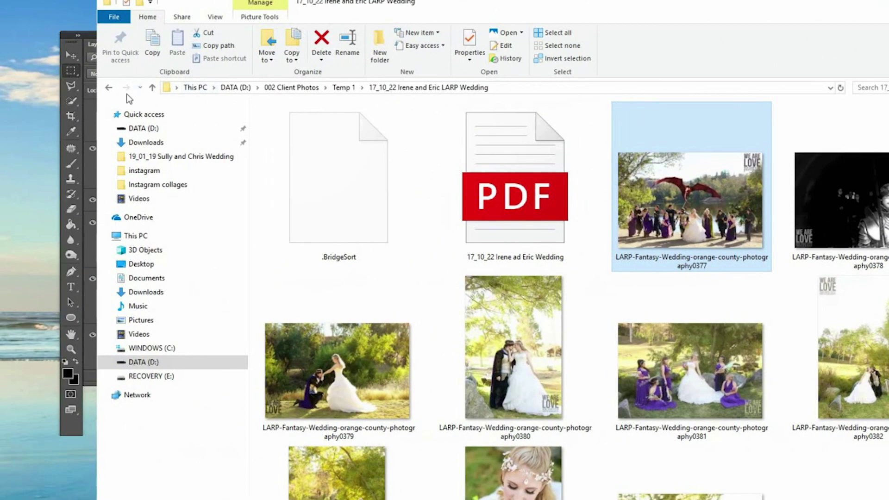
left_click(109, 88)
scroll(474, 255, "down", 6)
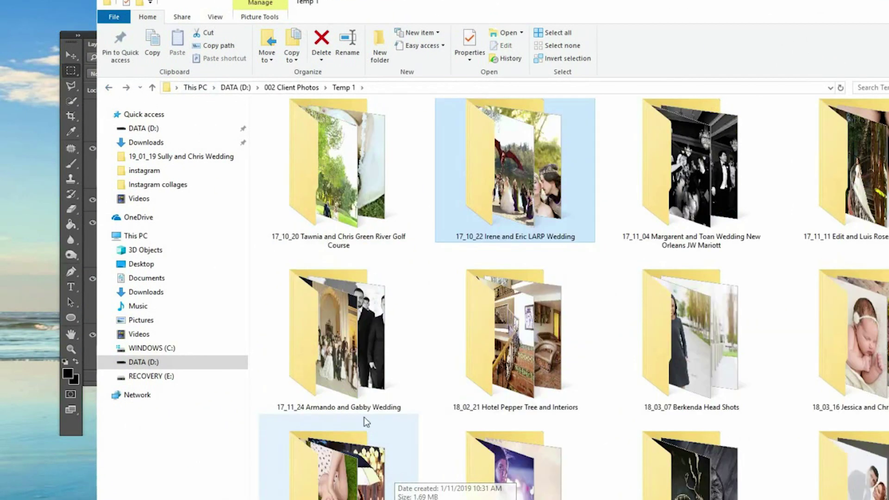
double_click(340, 198)
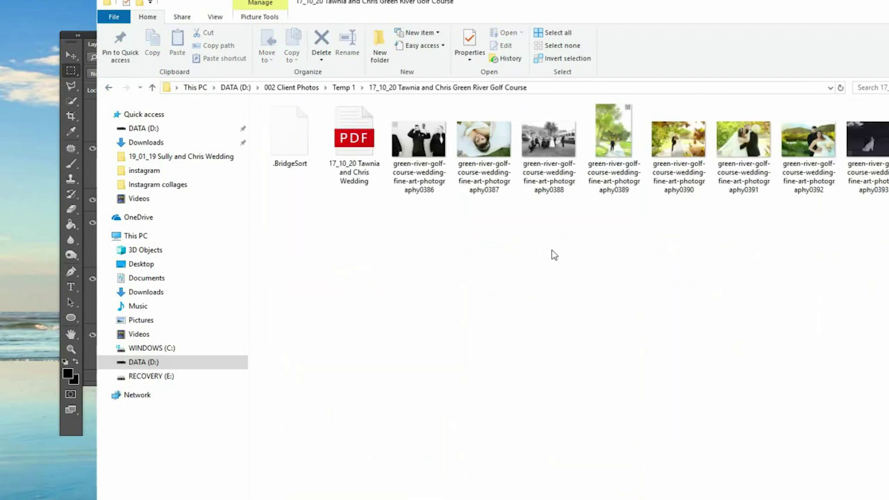
scroll(668, 333, "up", 3, "ctrl")
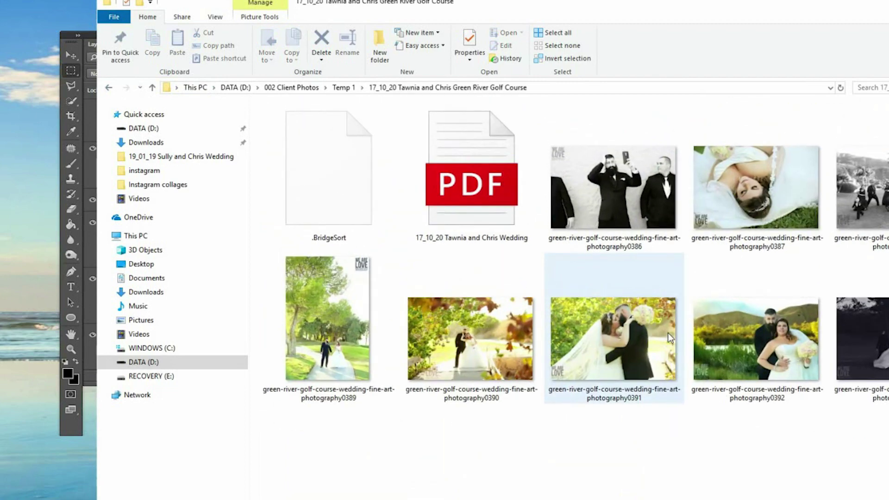
- Compare the wedding photos and preview the dark image of the couple walking away before closing the preview
left_click(489, 342)
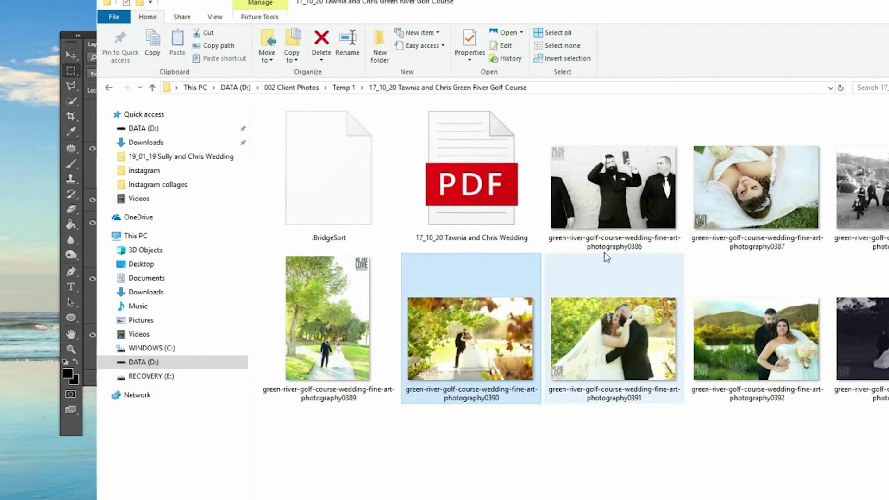
left_click(616, 209)
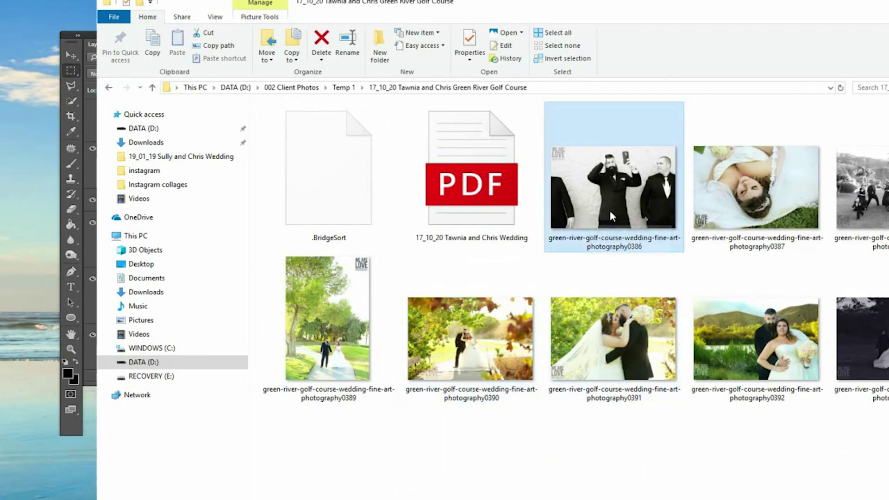
double_click(865, 363)
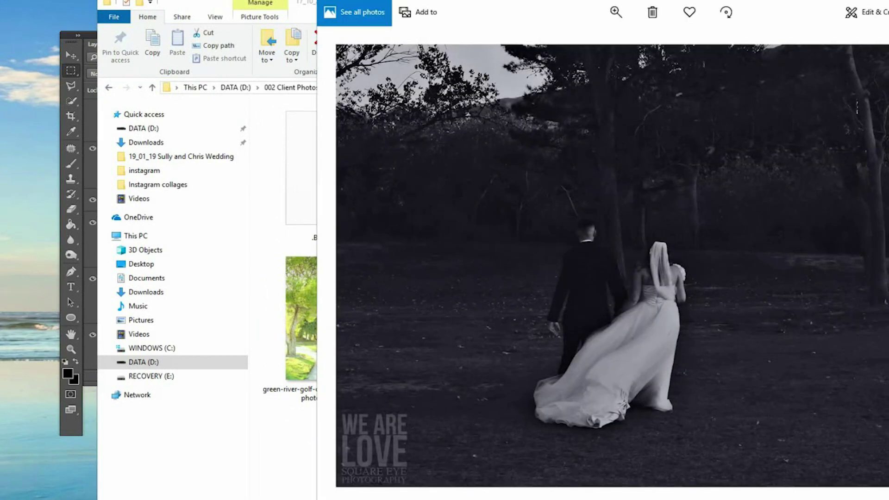
key("alt+F4")
left_click(626, 221)
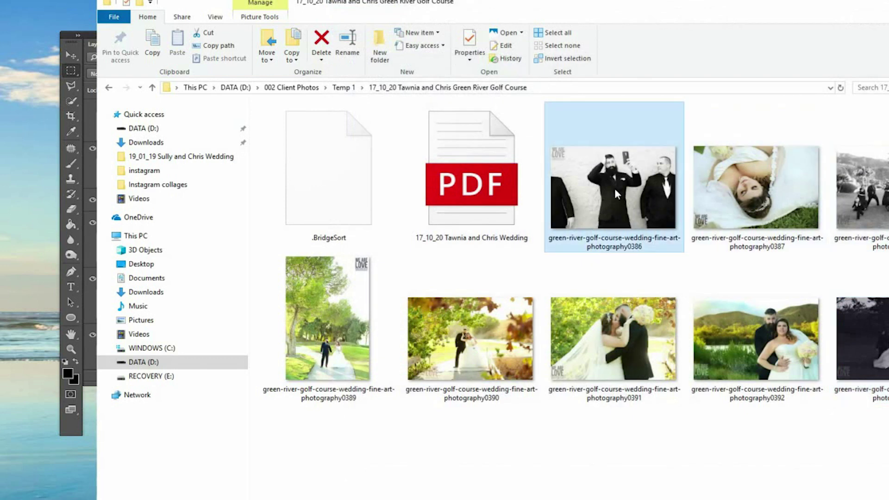
- Place the black-and-white groomsmen photo (photography0386) into the collage, in the blank area above the off-white paper
left_click_drag(608, 201, 759, 221)
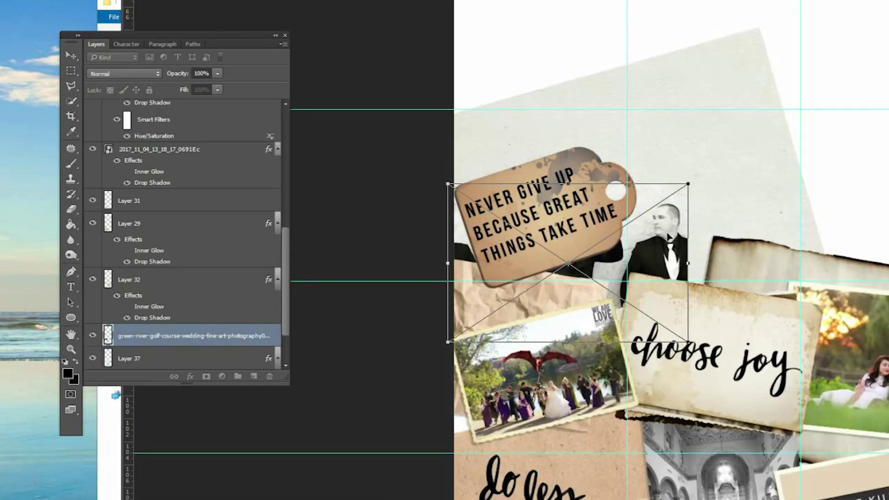
left_click_drag(669, 238, 764, 112)
key("Return")
key("m")
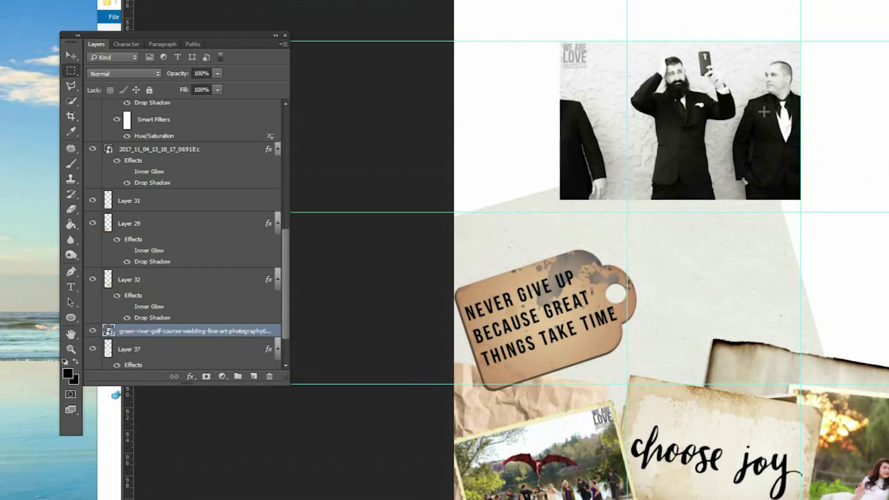
- Switch to File Explorer's Instagram collages folder and open the shutterstock_755793424 frames PSD in Photoshop
left_click(109, 430)
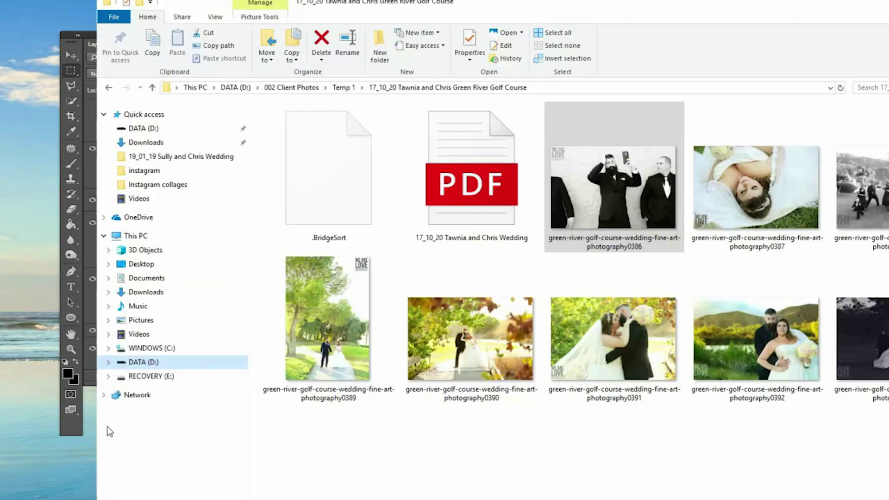
left_click(882, 3)
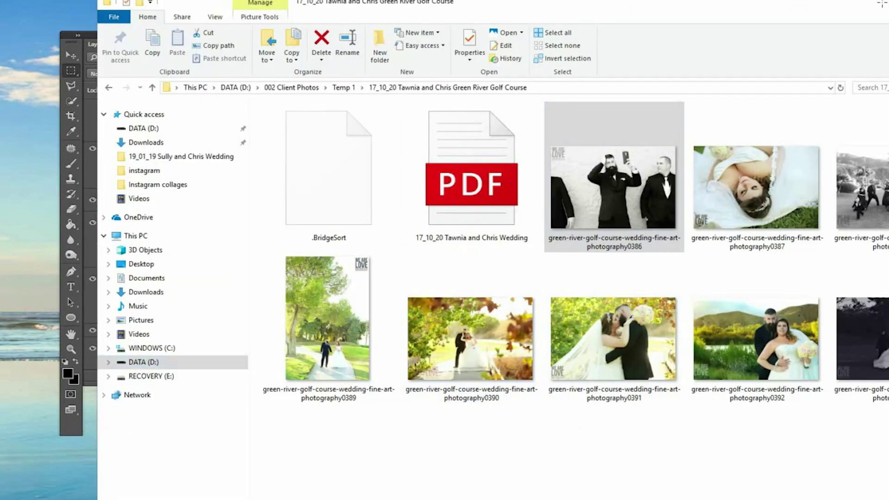
mouse_move(195, 499)
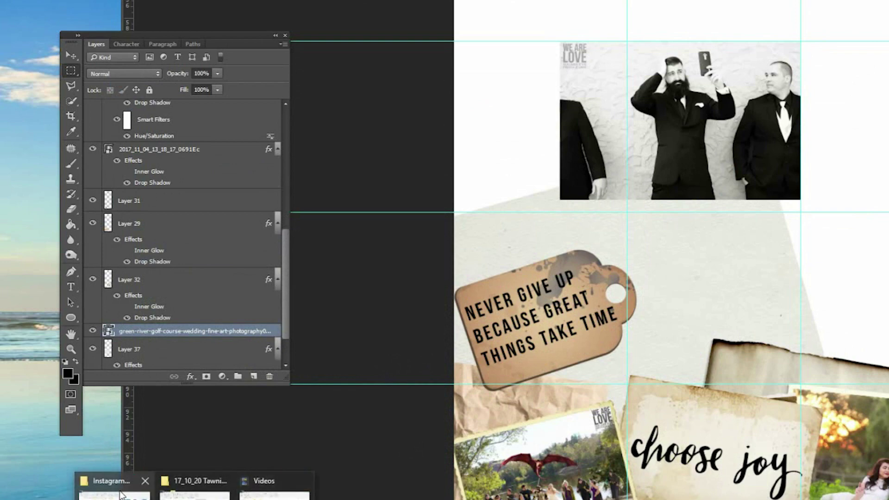
left_click(150, 483)
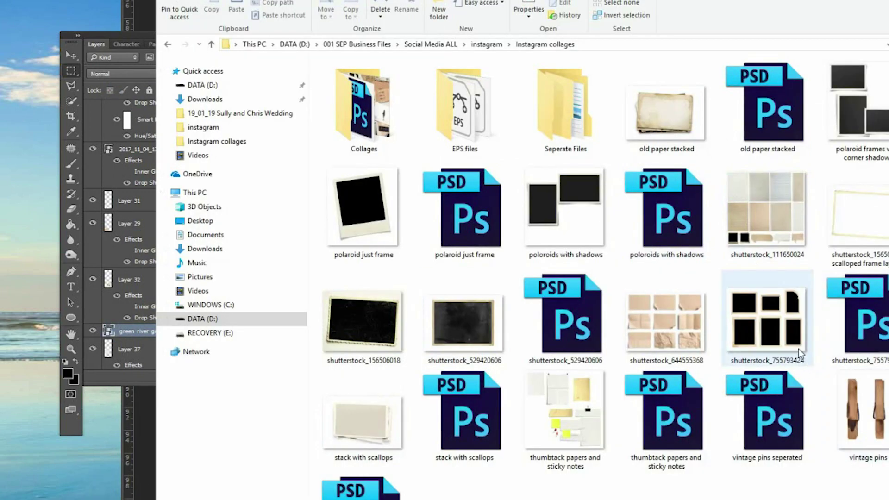
left_click_drag(856, 324, 354, 499)
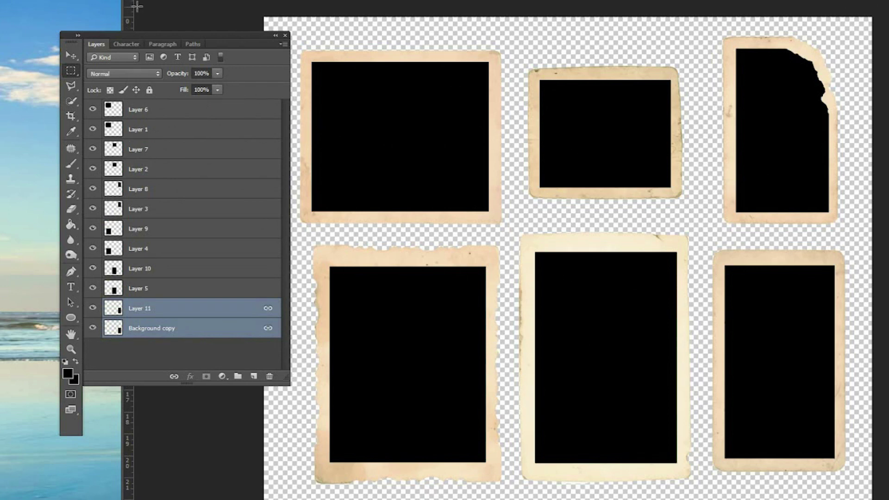
- Copy the tall cream frame together with its black opening into the collage and close the frames document
left_click_drag(157, 34, 140, 36)
key("v")
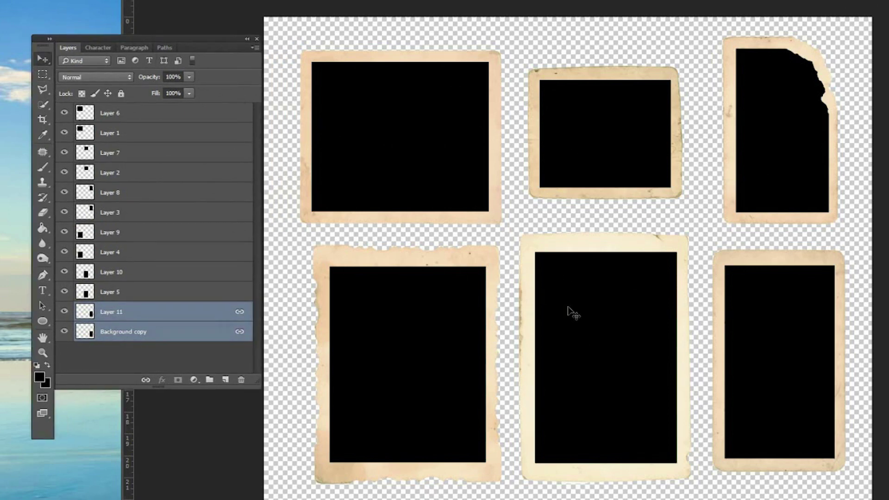
left_click(570, 312, "ctrl")
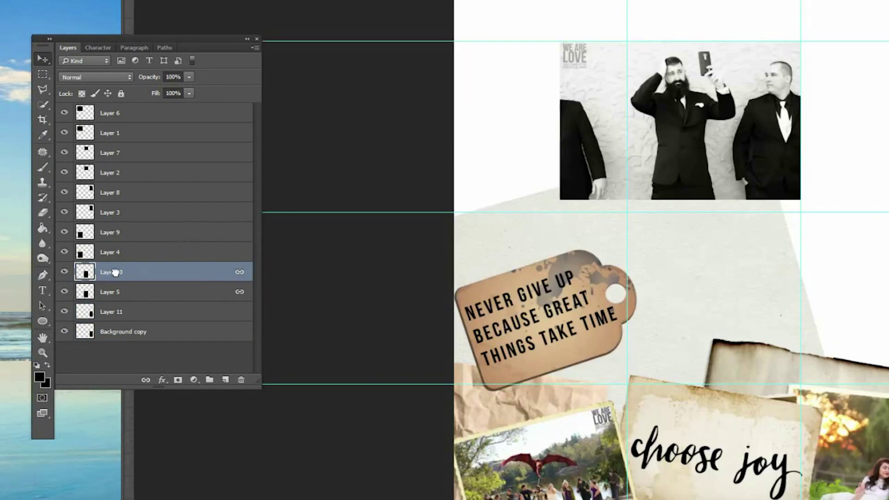
left_click_drag(115, 272, 735, 276)
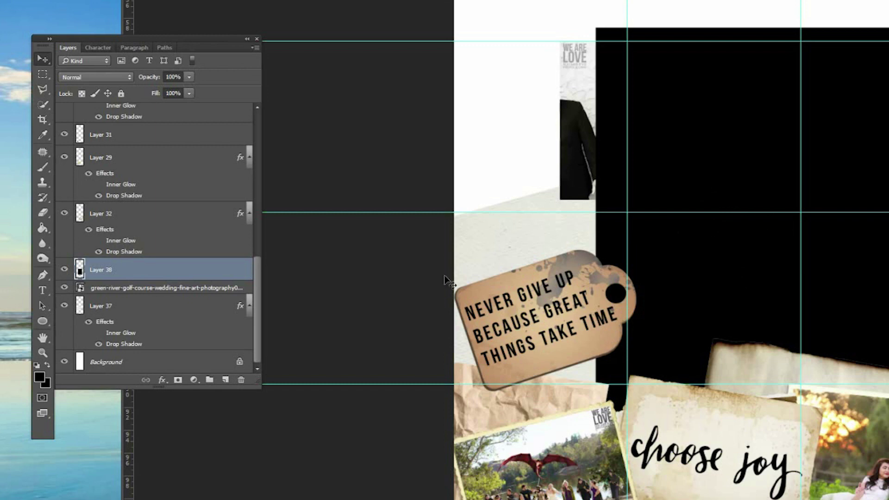
key("Delete")
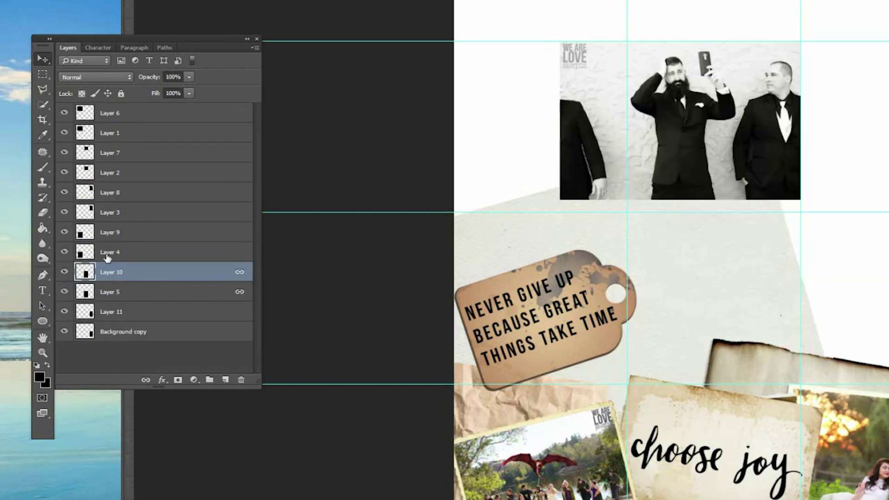
left_click(201, 294, "shift")
left_click_drag(200, 293, 690, 282)
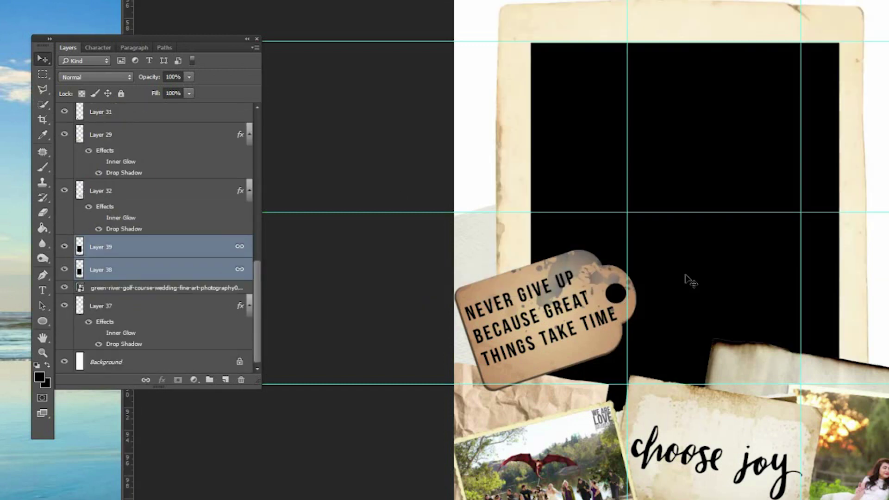
scroll(688, 139, "up", 3)
scroll(688, 139, "up", 1)
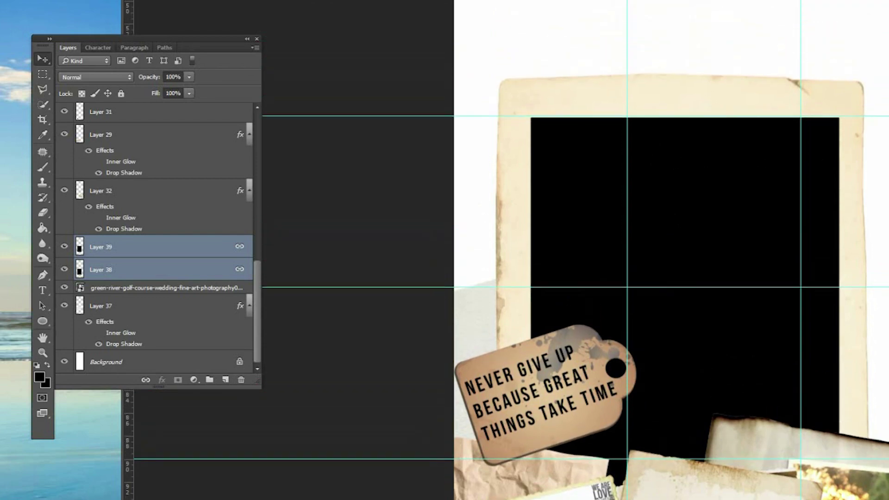
left_click_drag(857, 5, 713, 20)
key("ctrl+w")
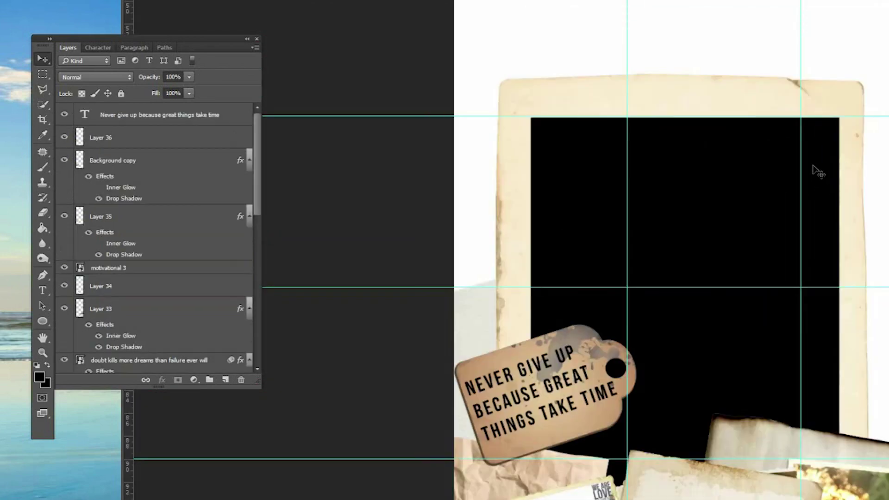
- Hide and show Layer 39 and Layer 38 in turn to examine which parts of the new frame each contains
scroll(715, 175, "down", 5)
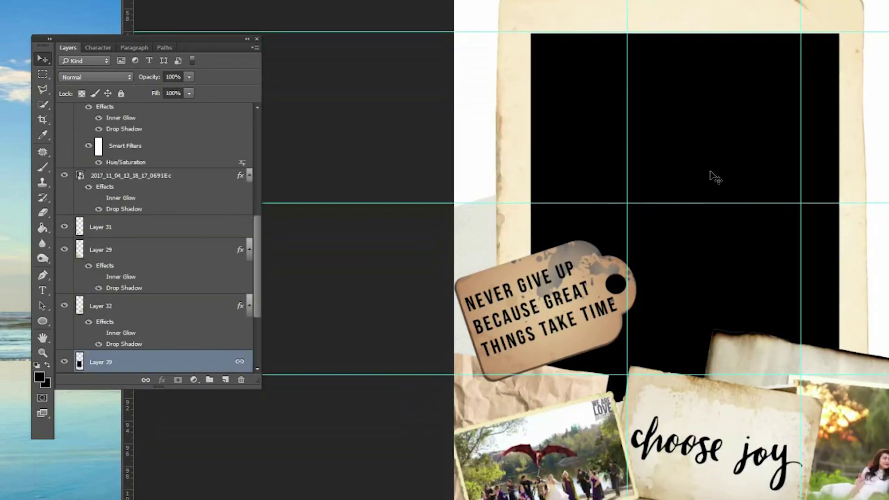
scroll(699, 199, "down", 5)
scroll(293, 270, "down", 1)
scroll(162, 278, "down", 3)
left_click(160, 270, "shift")
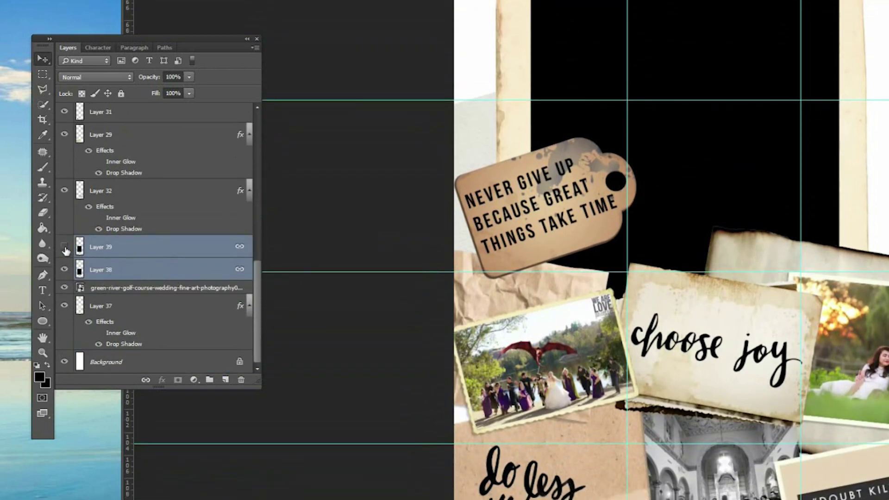
scroll(747, 174, "up", 8)
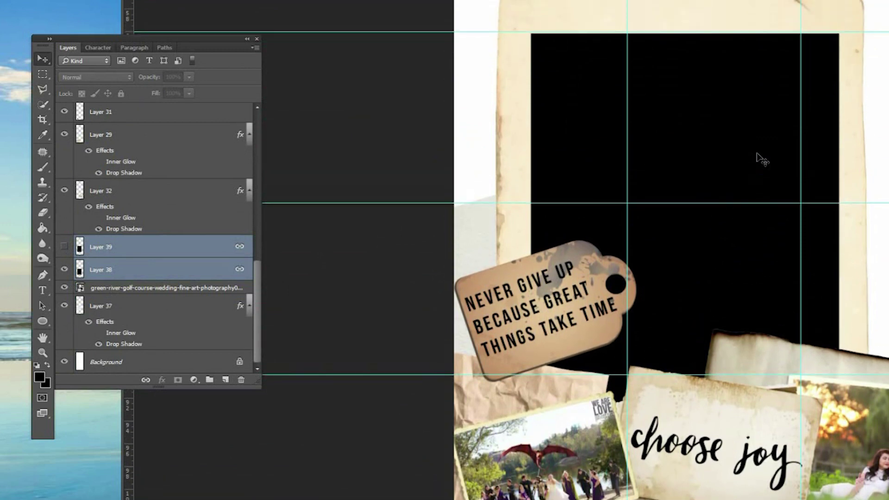
left_click(123, 250)
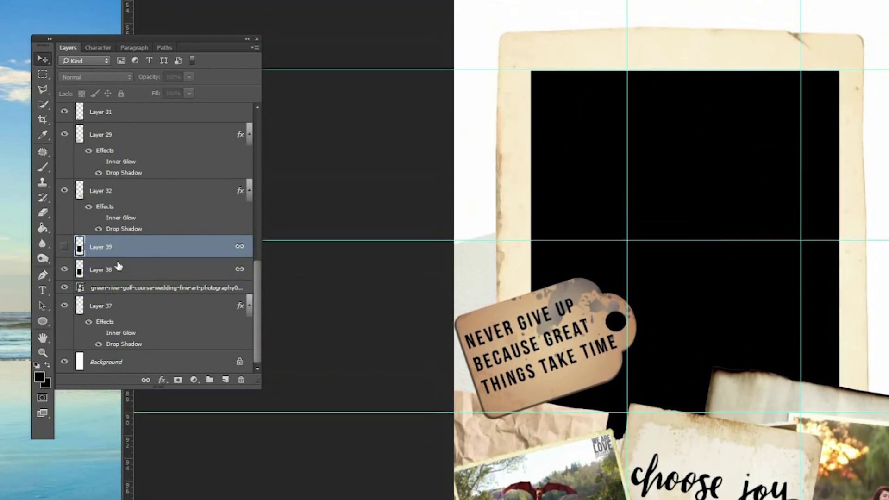
left_click(119, 265)
left_click(104, 252)
left_click(64, 247)
left_click(63, 247)
left_click(64, 271)
left_click(64, 270)
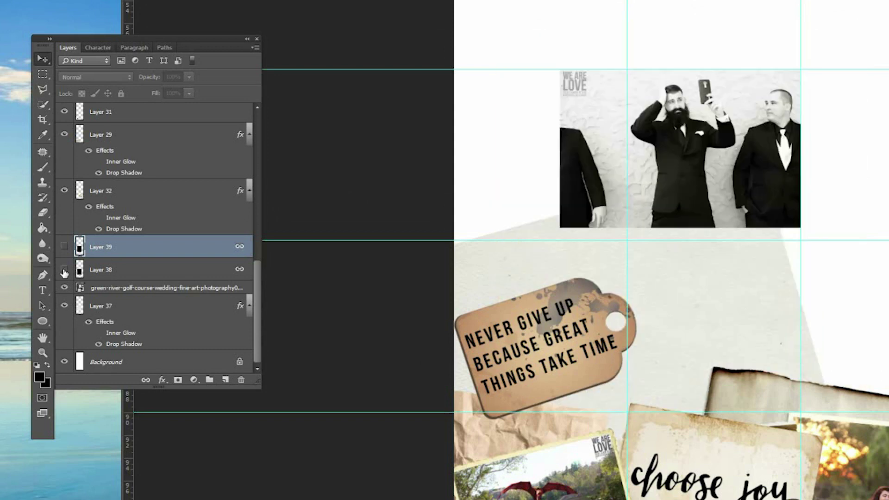
left_click(64, 270)
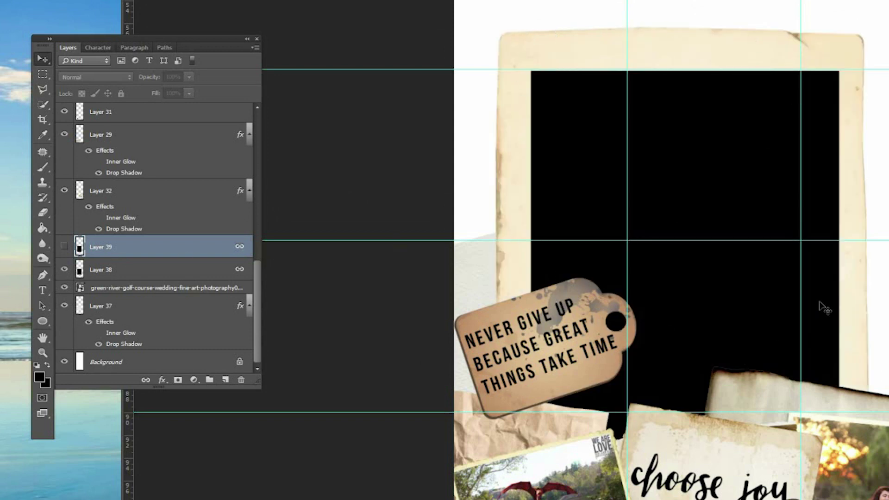
left_click(64, 247)
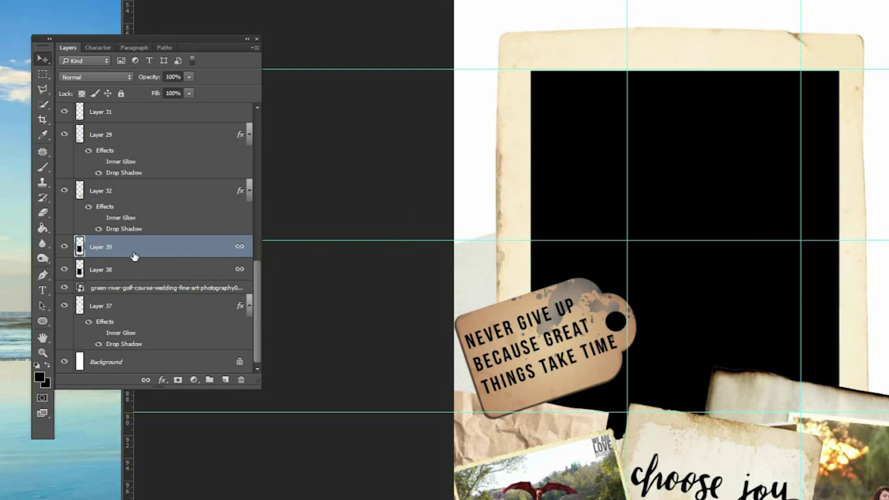
- Transform both frame layers together: rotate them to a clockwise-tilted landscape, shrink them and tuck the frame behind the tag and burnt paper
left_click(153, 271, "shift")
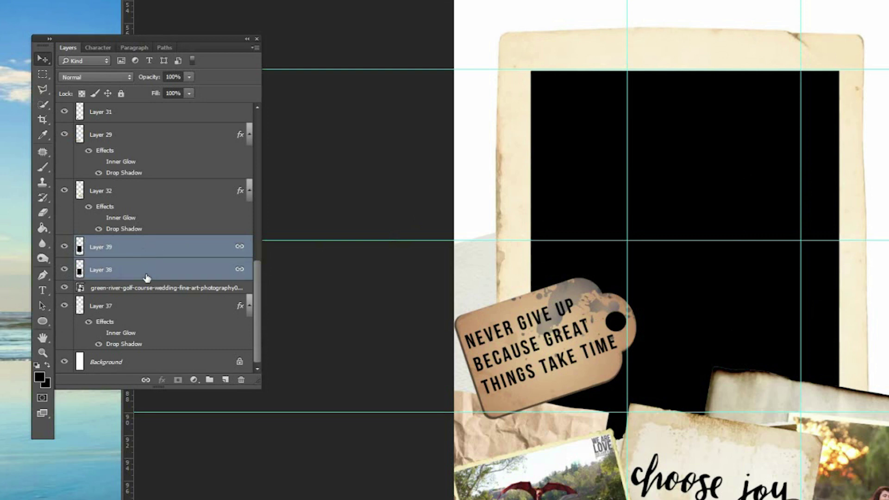
key("ctrl+t")
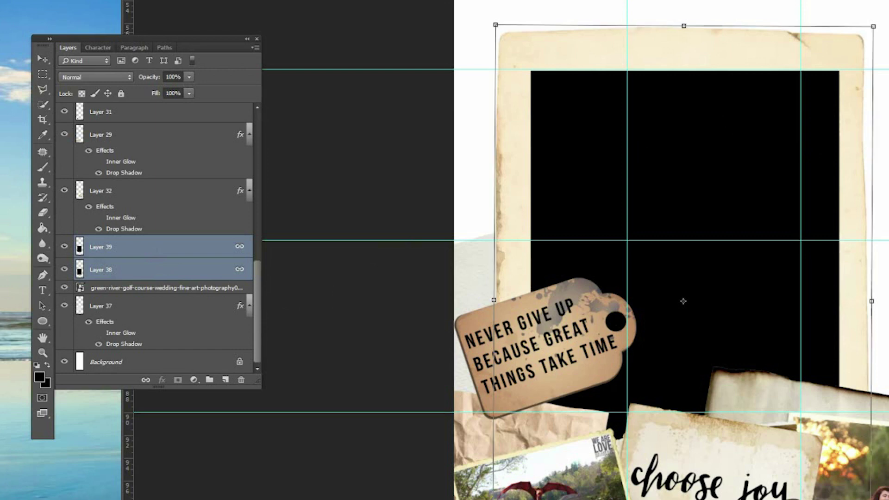
left_click_drag(482, 499, 609, 258)
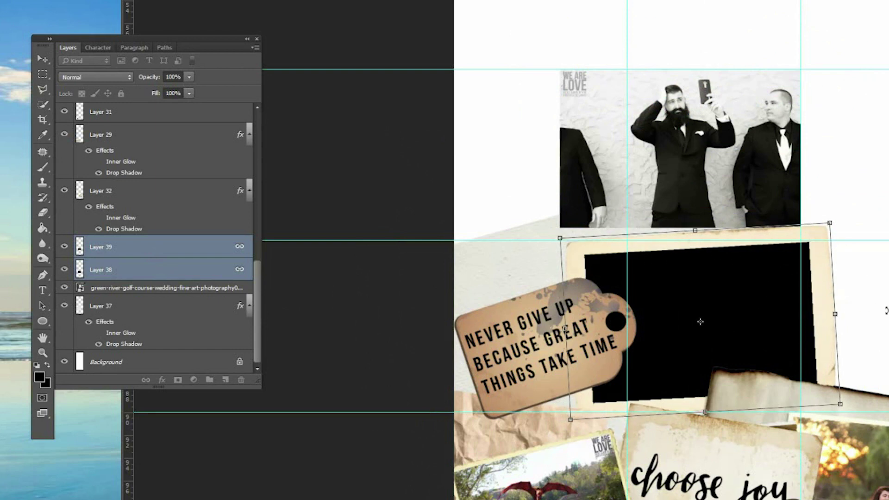
left_click_drag(886, 310, 885, 340)
scroll(671, 278, "down", 4)
key("Return")
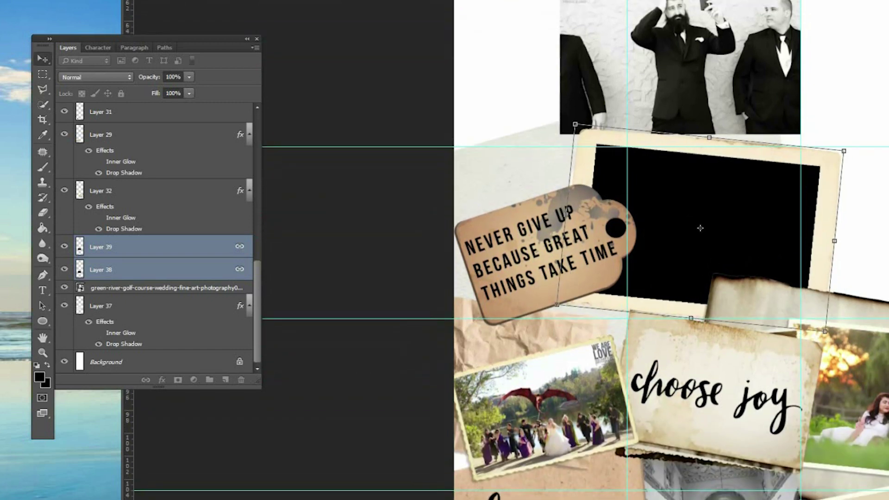
- Check the tilted frame's paper border and black opening by toggling each layer's visibility
left_click(153, 245)
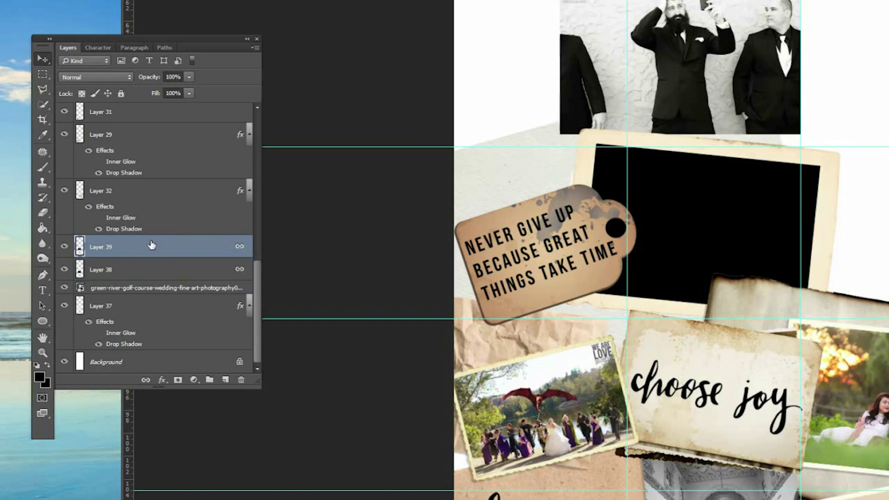
left_click(64, 269)
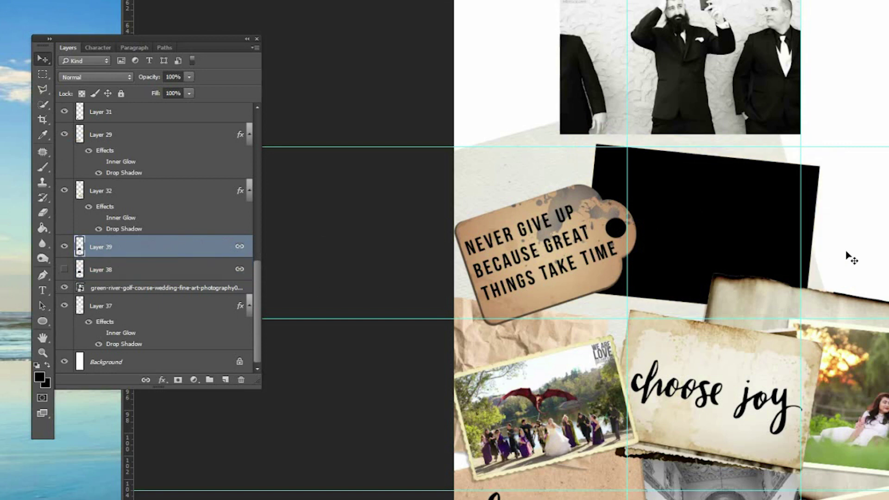
left_click(64, 271)
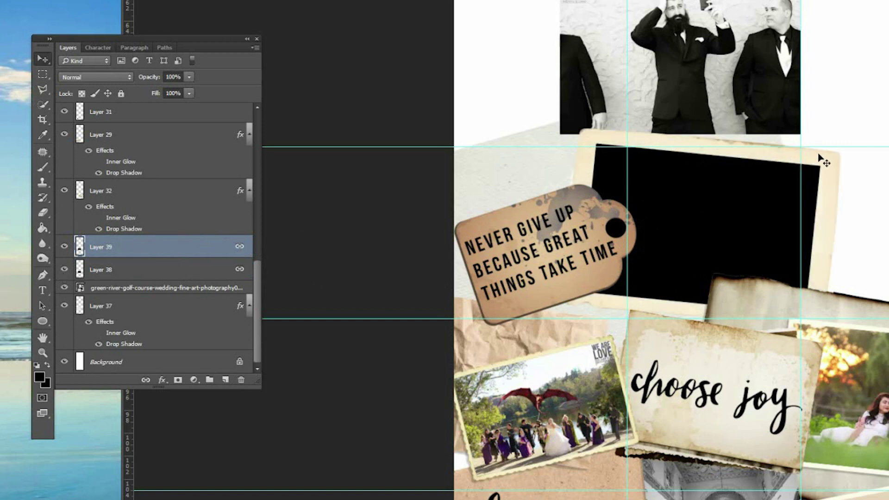
left_click(64, 246)
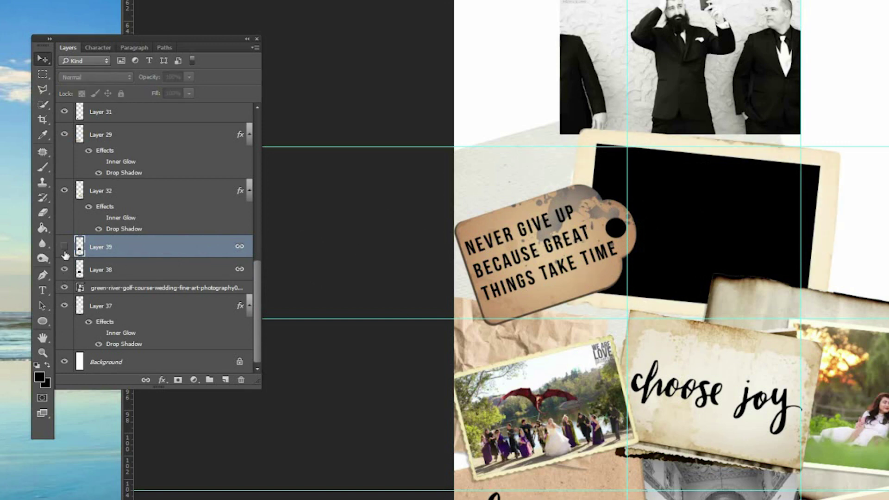
left_click(65, 246)
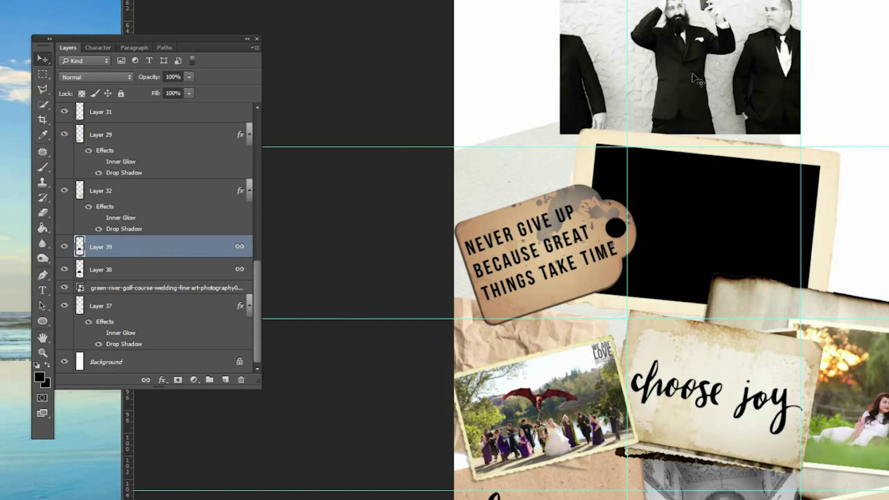
- Move the groomsmen photo layer directly above Layer 39, the frame's black opening, and select Layer 39
left_click(685, 54)
left_click_drag(132, 288, 145, 242)
left_click(118, 269)
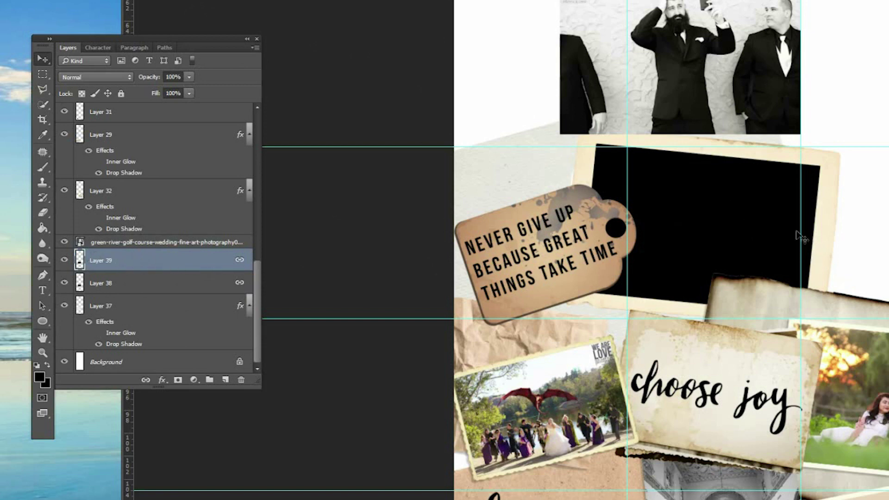
- Move the groomsmen photo over the frame's black opening and clip it to Layer 39
left_click_drag(727, 83, 744, 254)
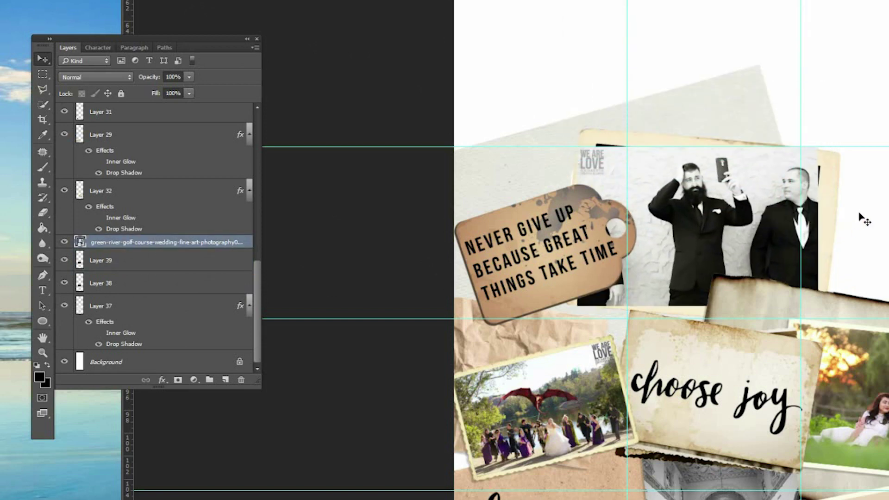
key("ctrl+alt+g")
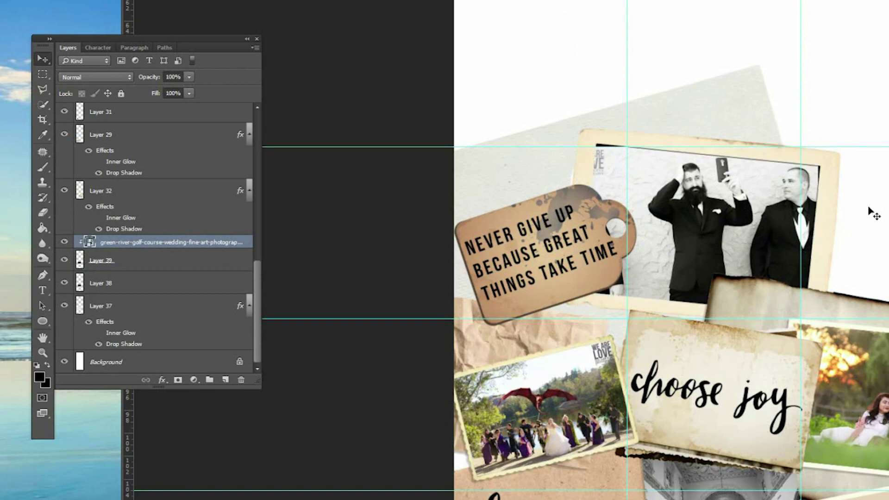
- Rotate the clipped groomsmen photo clockwise to match the frame's tilt and shift it slightly so the men sit well inside the opening
key("ctrl+t")
mouse_move(885, 198)
left_mouse_down()
mouse_move(888, 223)
mouse_move(887, 215)
left_mouse_up()
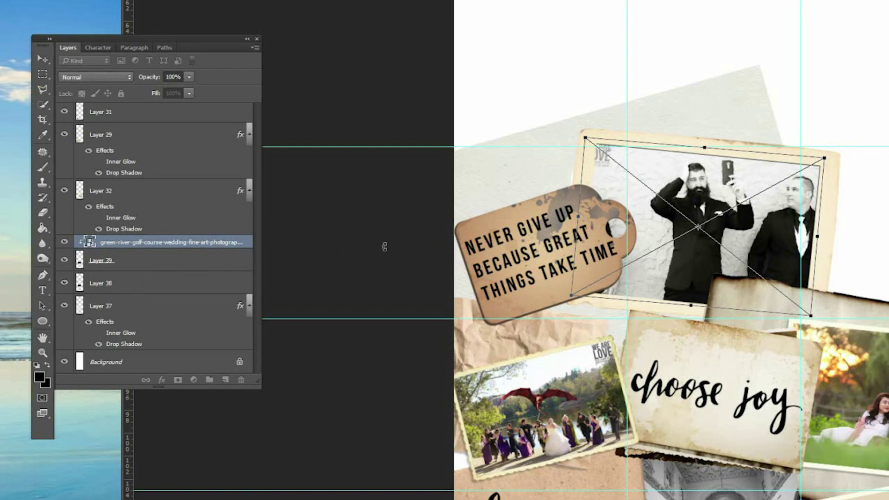
key("Return")
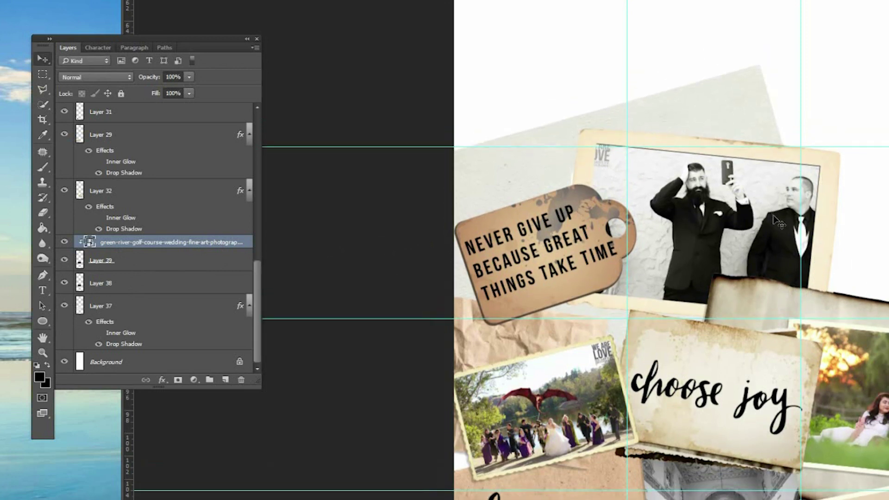
scroll(773, 217, "down", 2)
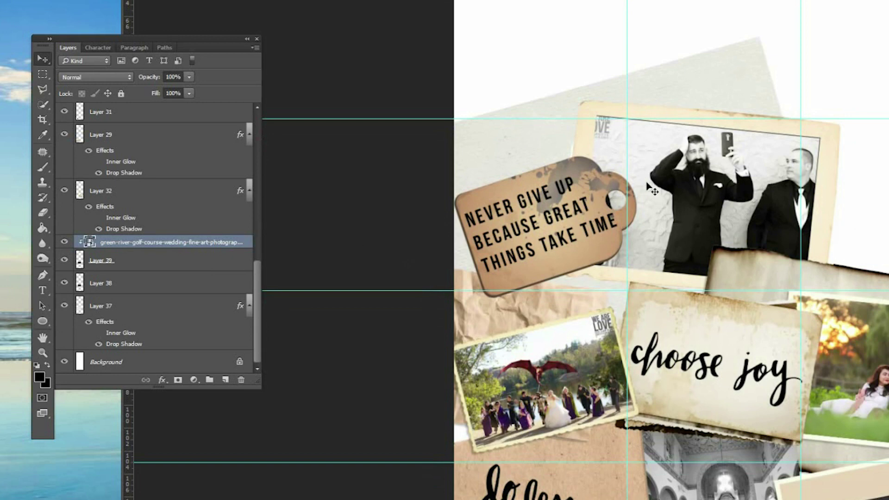
left_click_drag(653, 185, 668, 188)
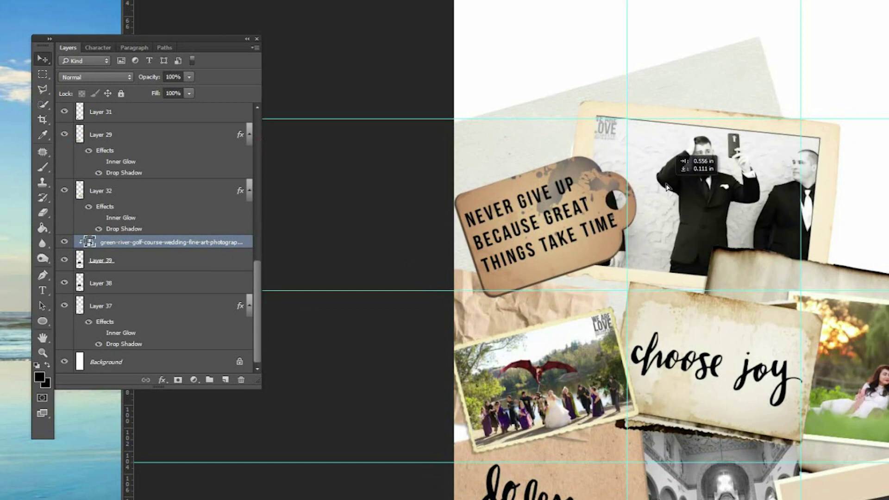
- Merge the groomsmen photo with Layer 39 and Layer 38, and paste the copied Inner Glow and Drop Shadow style onto the merged layer
left_click(106, 259, "shift")
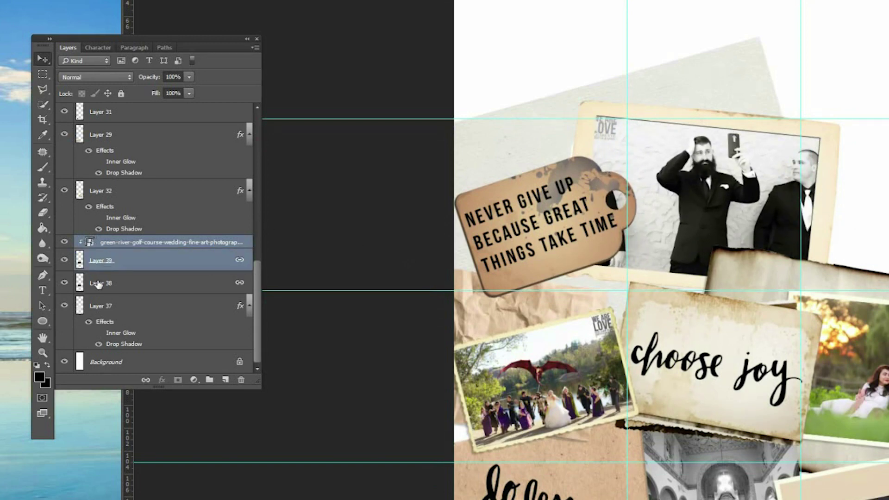
left_click(102, 282, "shift")
key("ctrl+e")
right_click(131, 280)
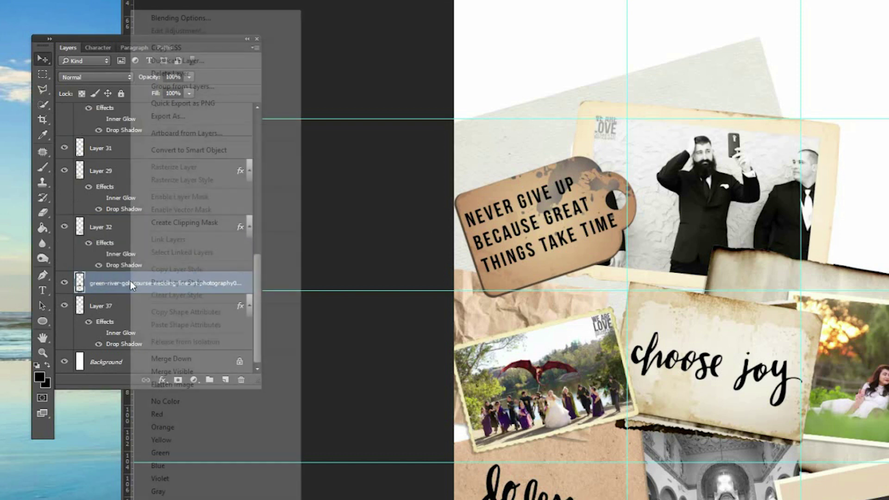
left_click(183, 282)
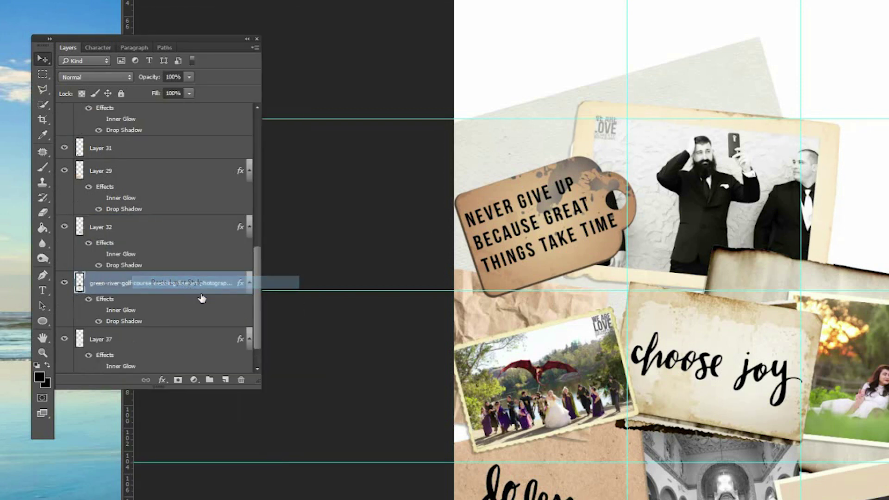
- Select the motivational 3 layer, the "choose joy" quote on the aged paper
scroll(887, 234, "up", 1)
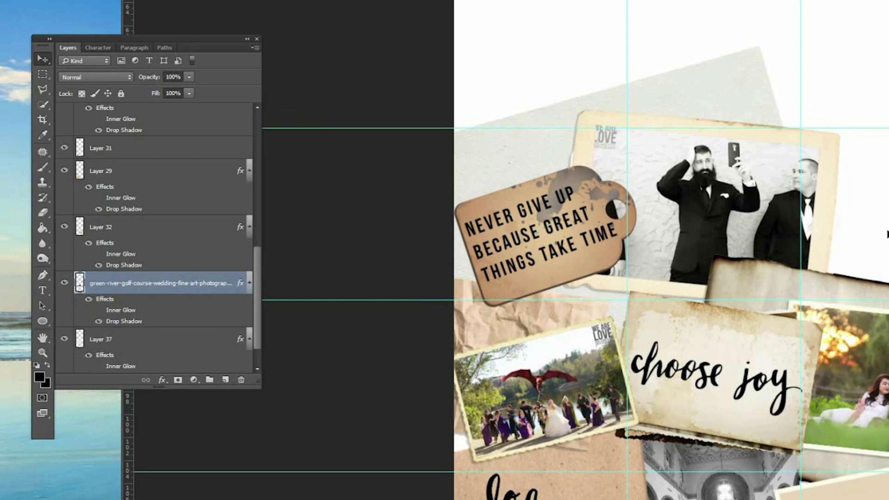
scroll(887, 234, "down", 6)
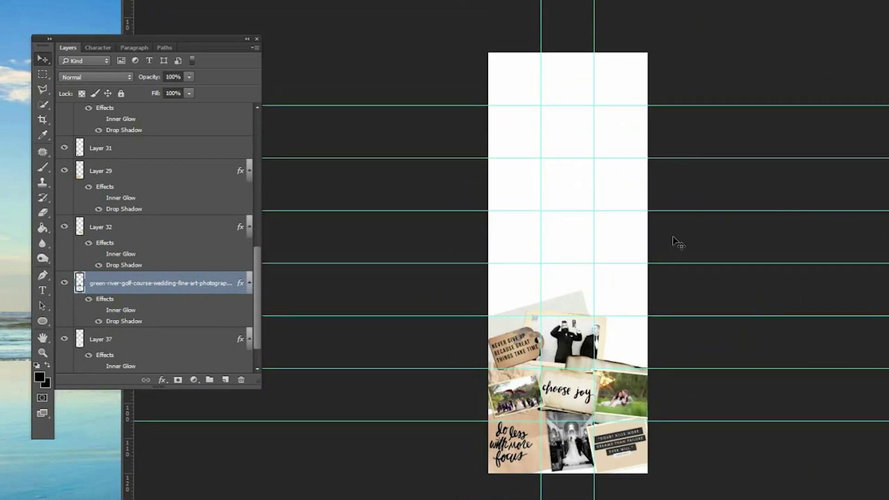
scroll(590, 338, "up", 4)
scroll(611, 387, "up", 1)
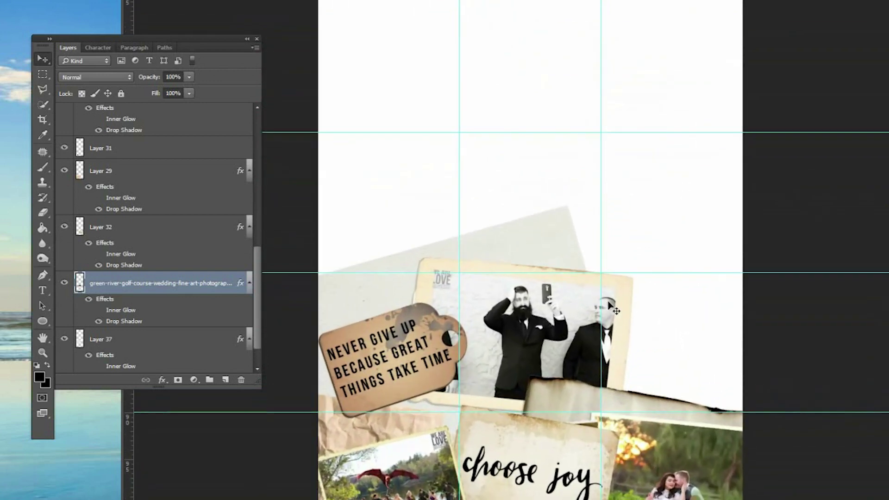
scroll(636, 254, "up", 2)
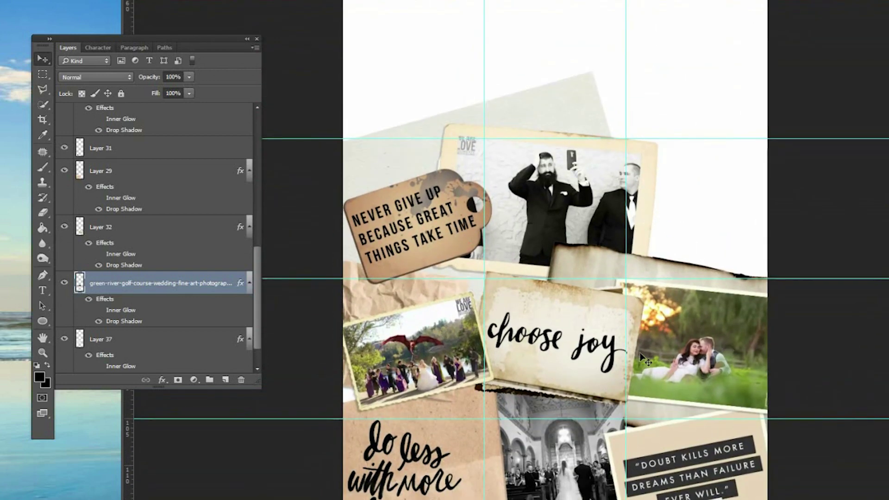
scroll(732, 433, "down", 2)
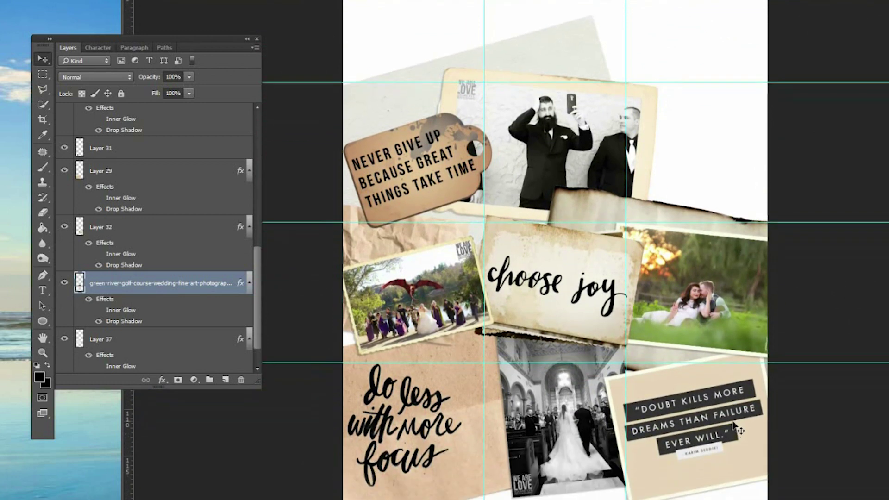
left_click(564, 294)
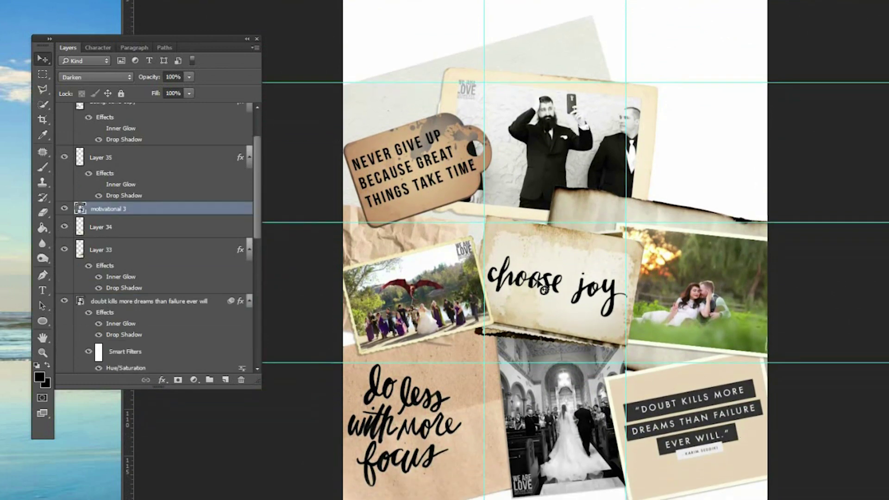
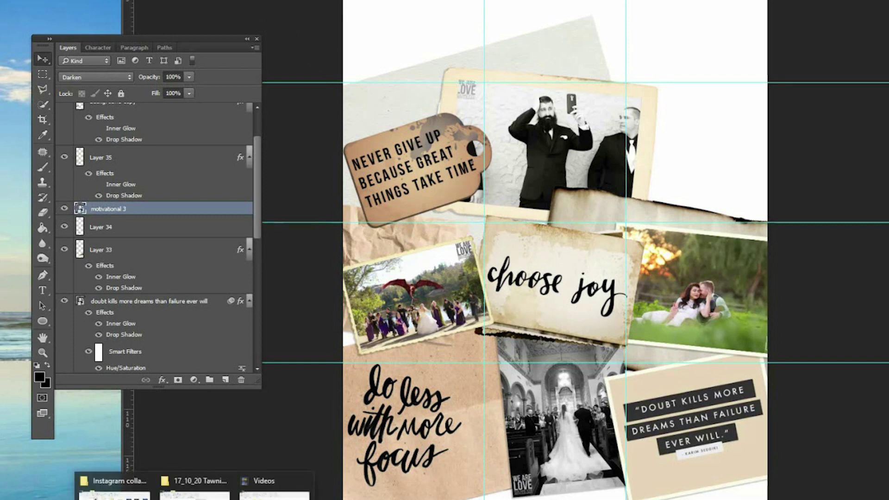
left_click(130, 491)
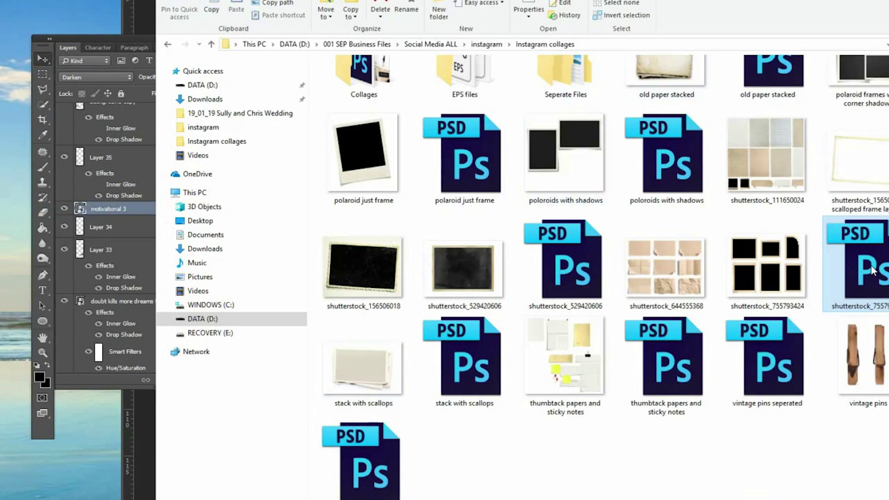
scroll(444, 345, "up", 2)
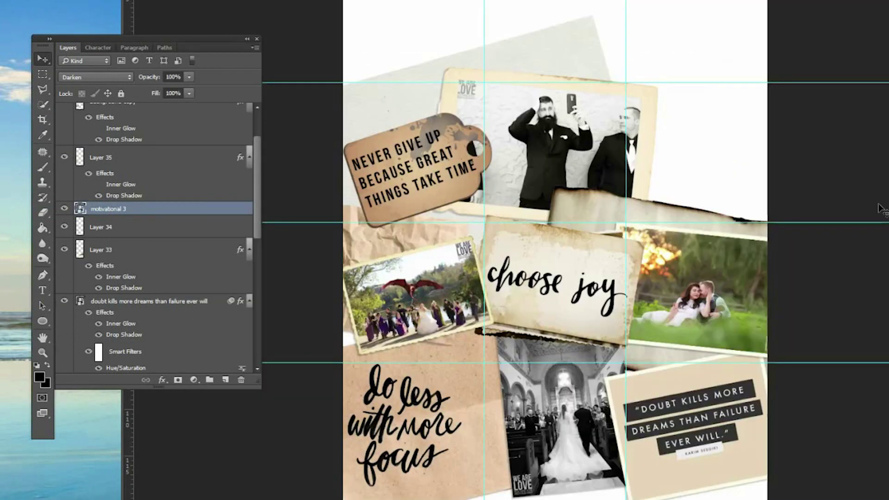
scroll(873, 199, "up", 5)
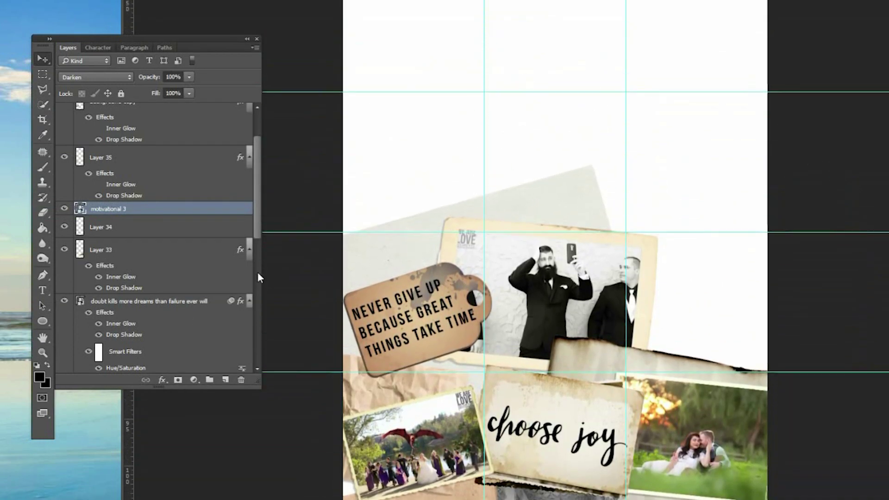
scroll(204, 260, "down", 5)
scroll(679, 341, "down", 5)
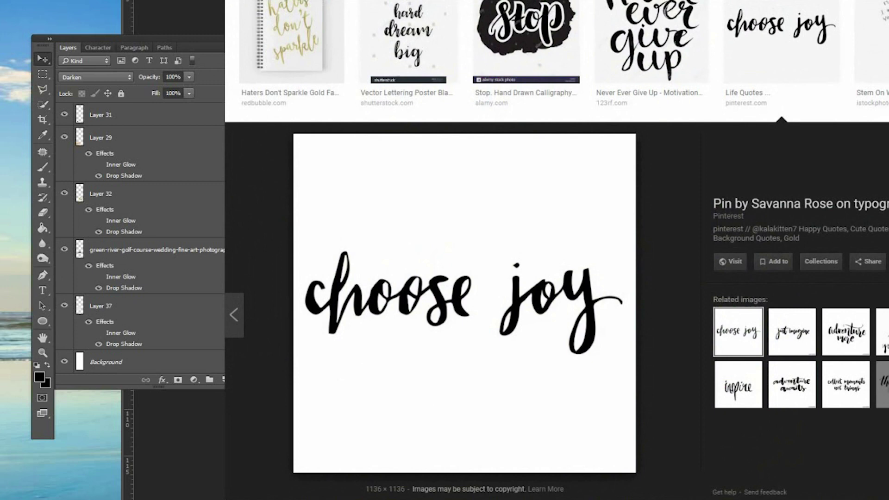
- Switch to the web browser and search Google Images for "instagram puzzle feeds" in a new tab
key("ctrl+t")
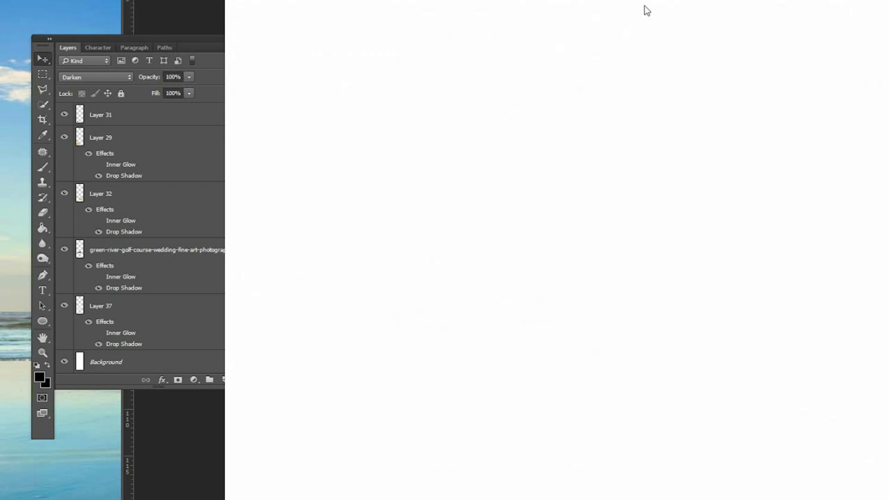
left_click(529, 167)
type("insatgram")
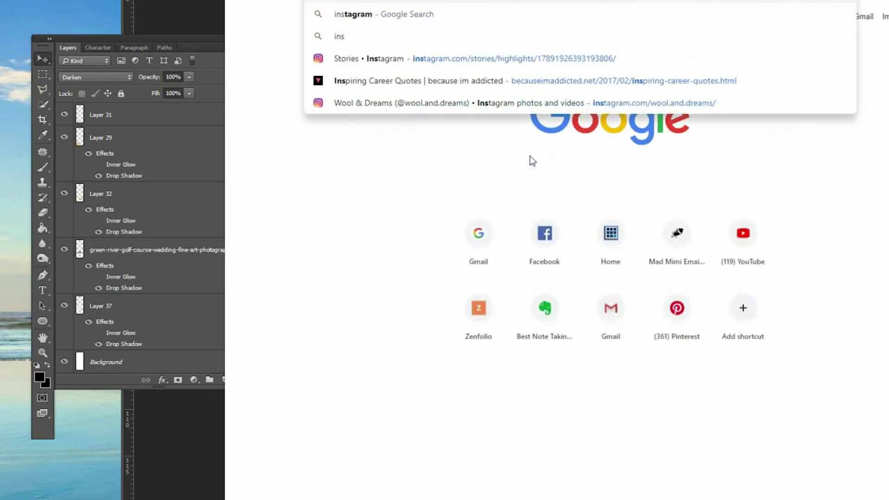
key("BackSpace")
key("BackSpace")
key("BackSpace")
type("tagram")
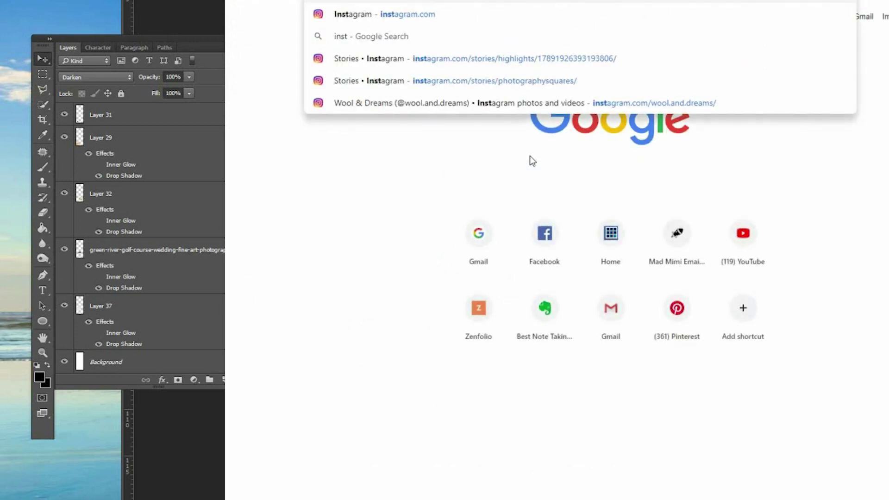
type(" puzzle fe")
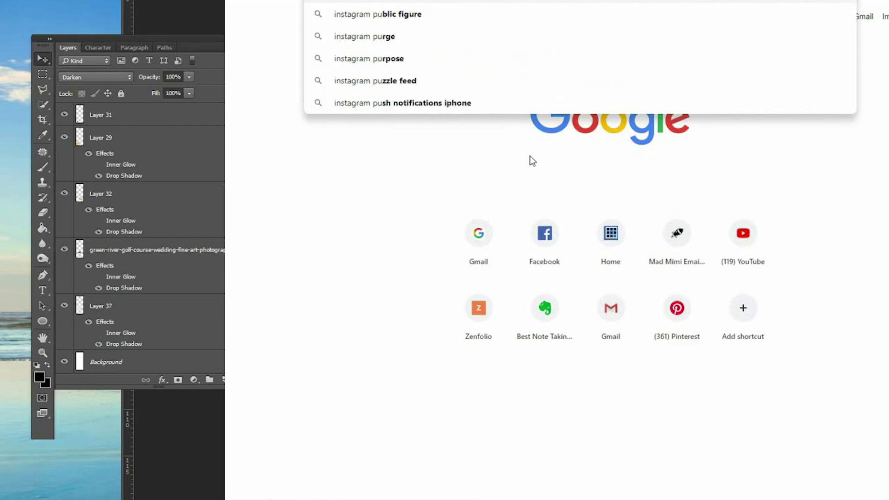
type("eds")
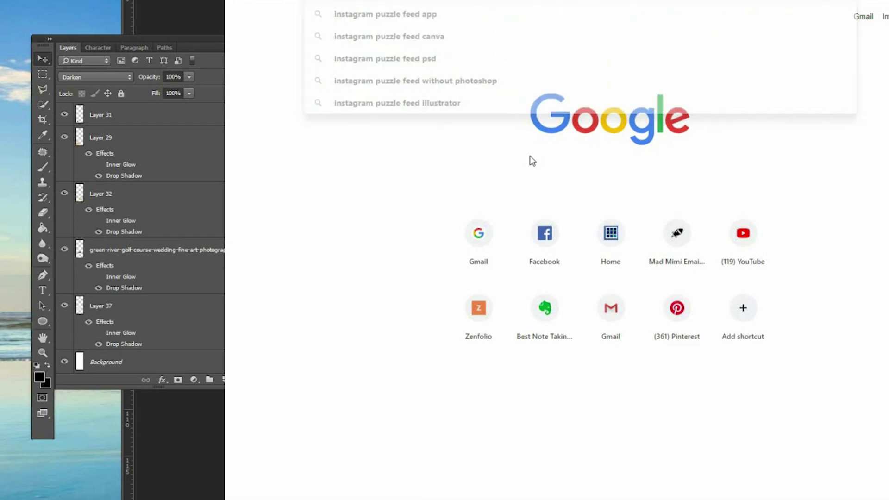
key("Return")
left_click(360, 65)
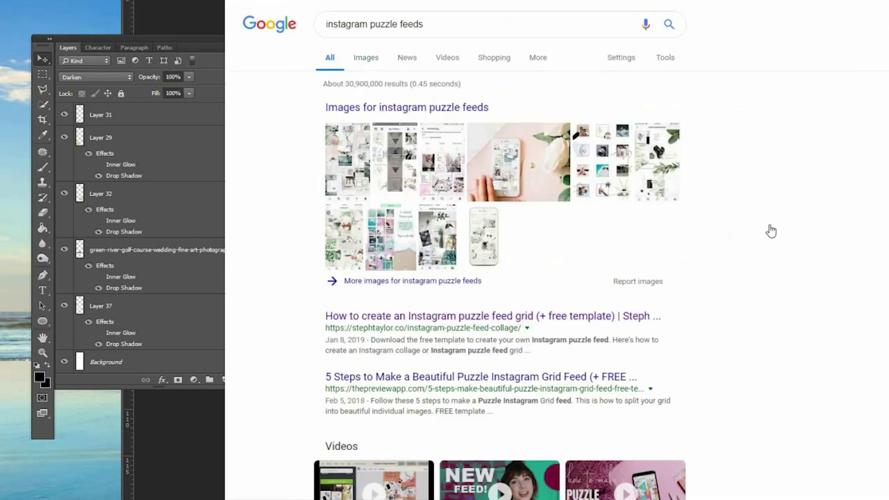
- Browse the puzzle-feed image results and enlarge several examples to examine their layouts, colours and use of quotes
scroll(875, 301, "down", 1)
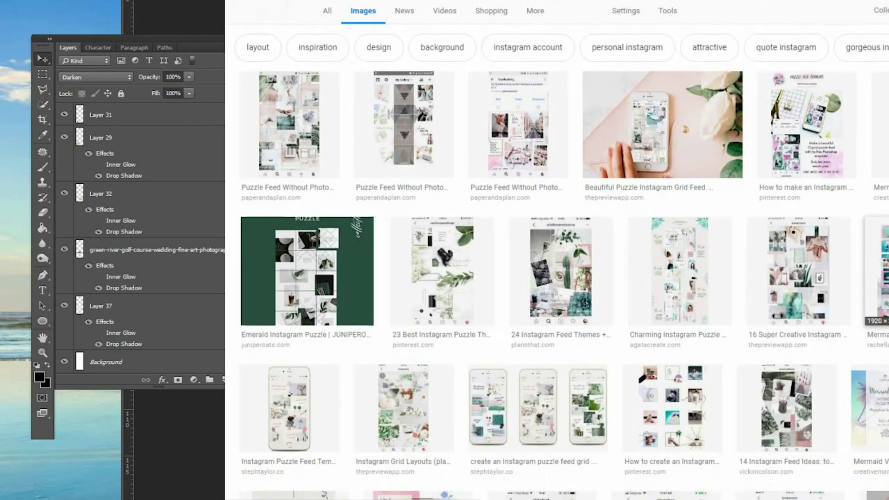
left_click(676, 283)
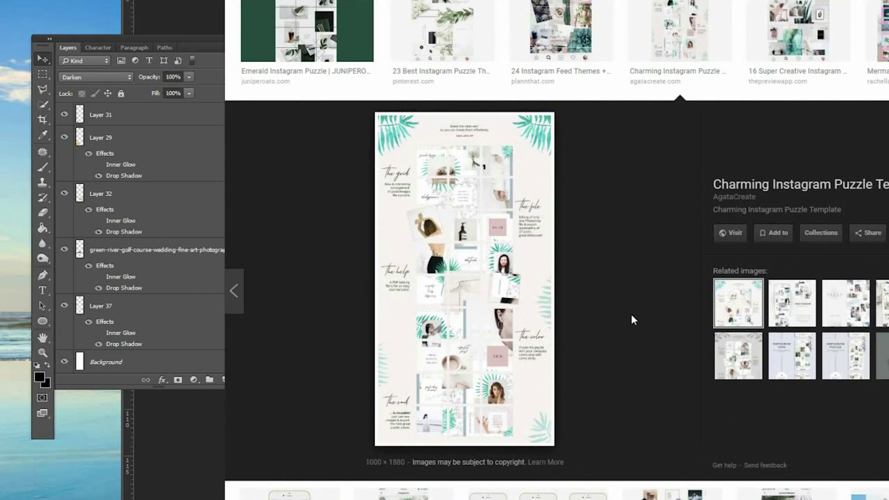
scroll(636, 314, "down", 7)
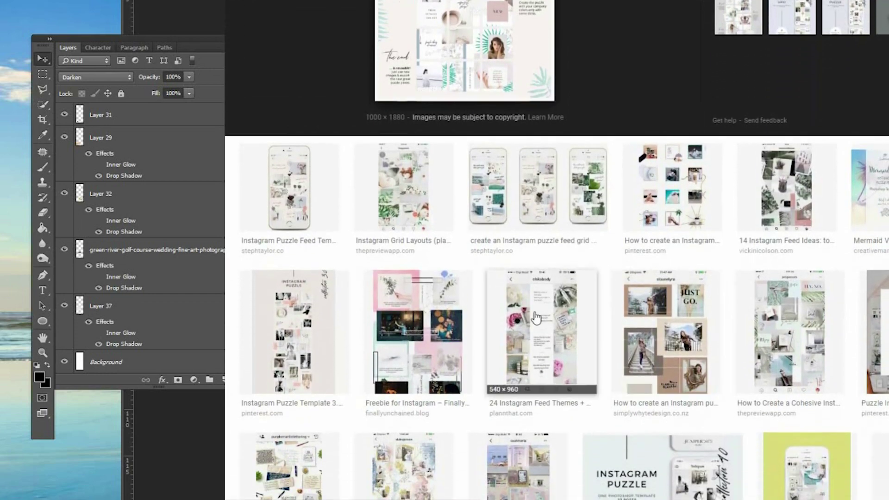
left_click(468, 308)
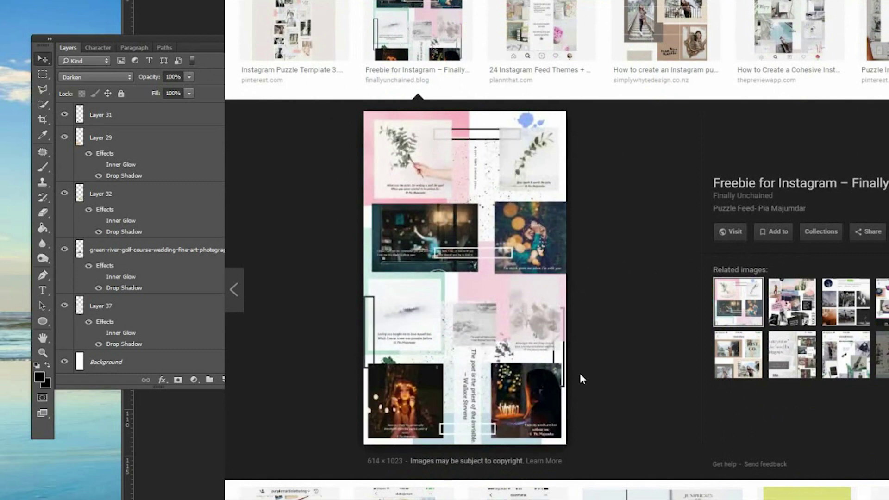
scroll(575, 171, "down", 13)
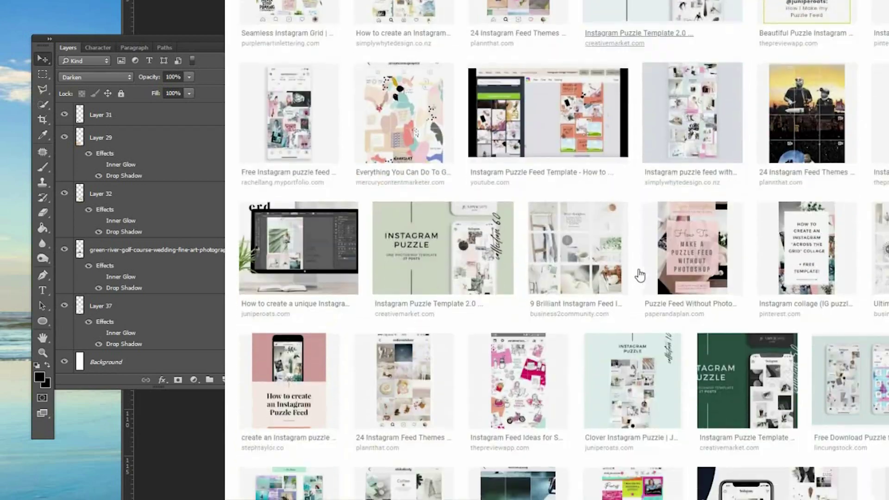
left_click(411, 119)
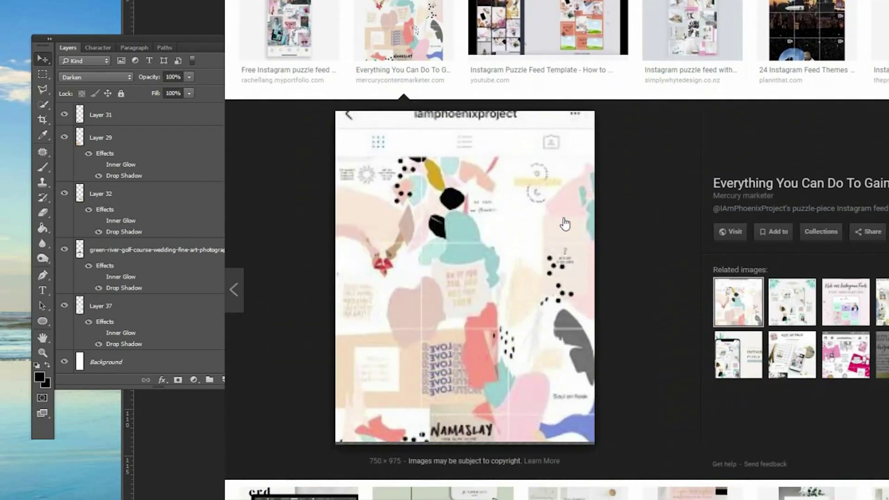
scroll(637, 238, "down", 12)
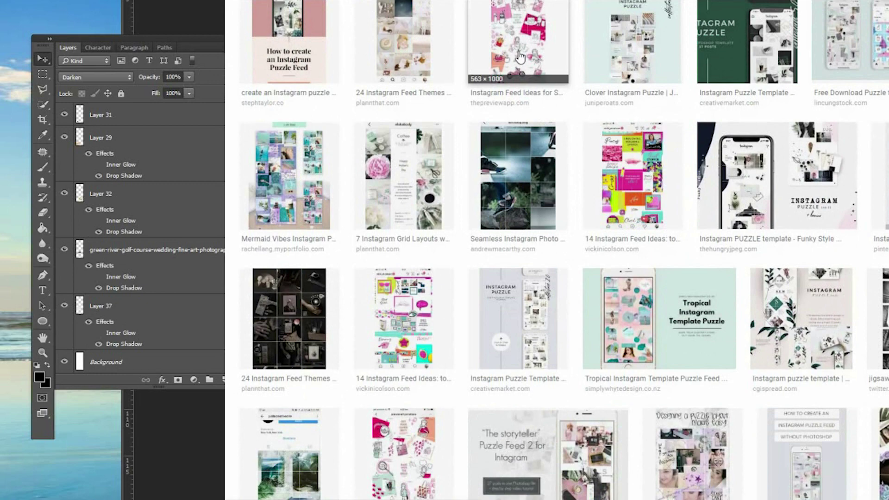
left_click(521, 57)
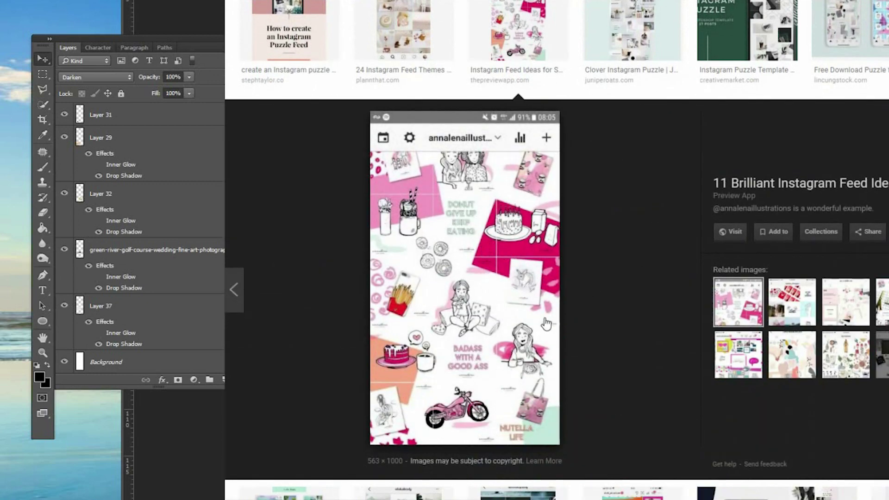
scroll(547, 323, "down", 5)
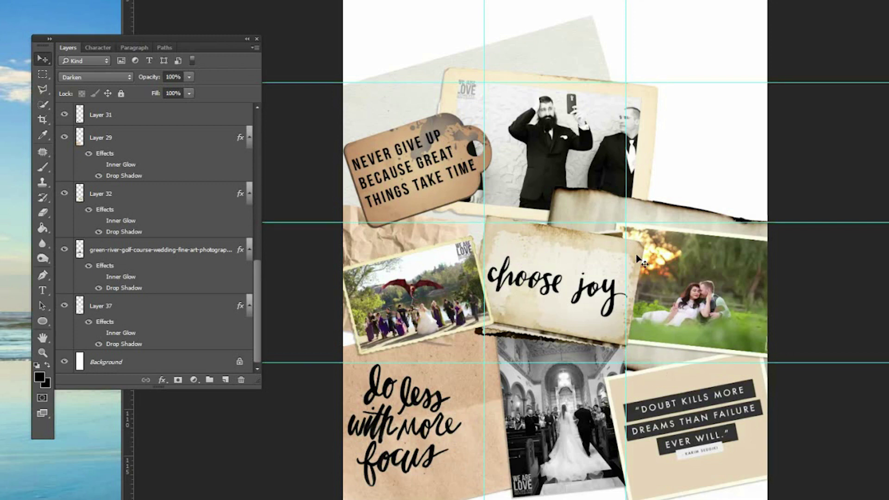
- Open the shutterstock_529420606 frame image from the Instagram collages folder in Photoshop and move the Layers panel clear of it
scroll(506, 241, "up", 5)
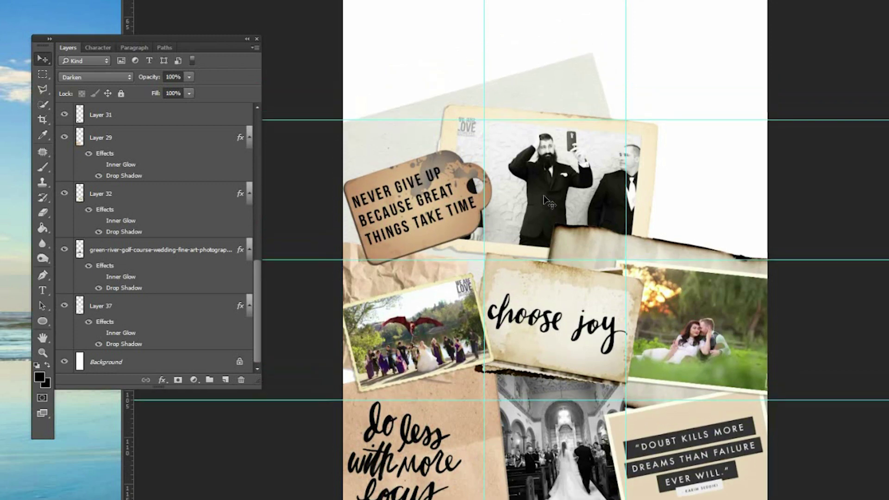
scroll(537, 204, "down", 3)
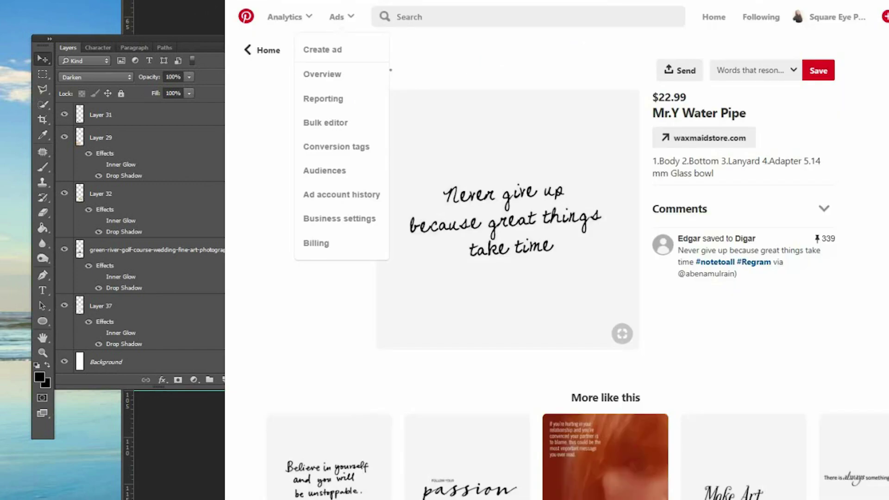
left_click(123, 473)
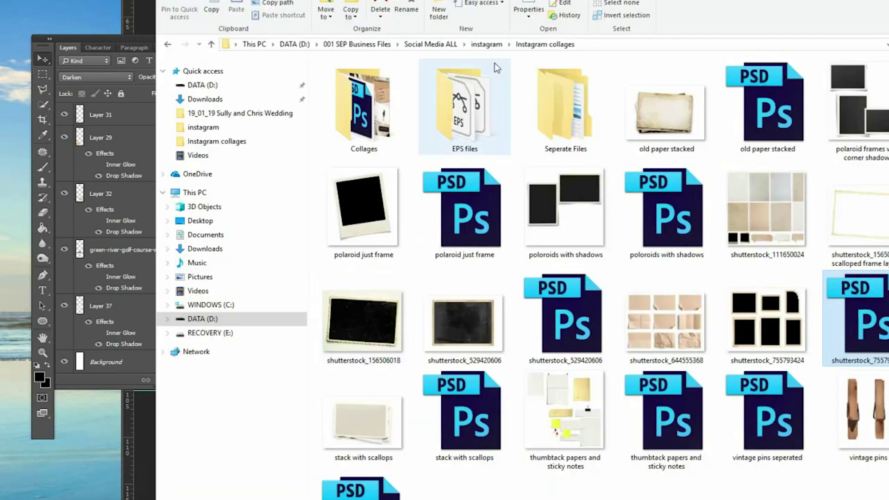
left_click(502, 349)
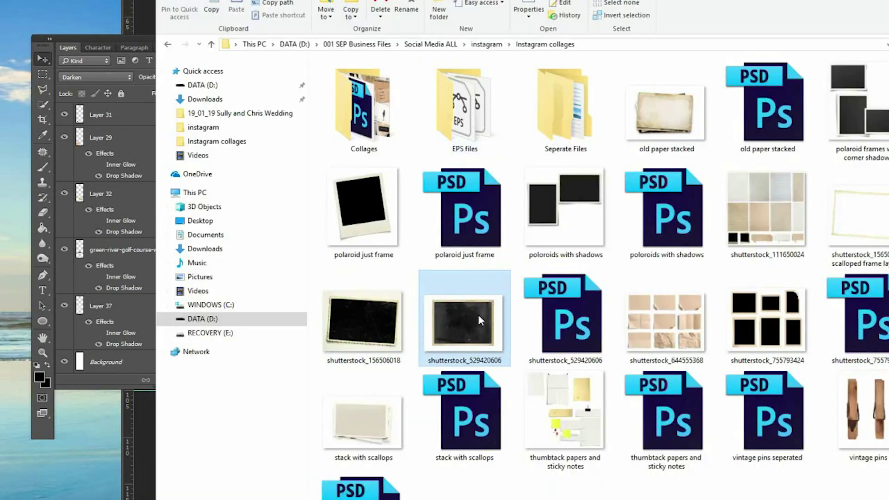
left_click_drag(438, 307, 648, 0)
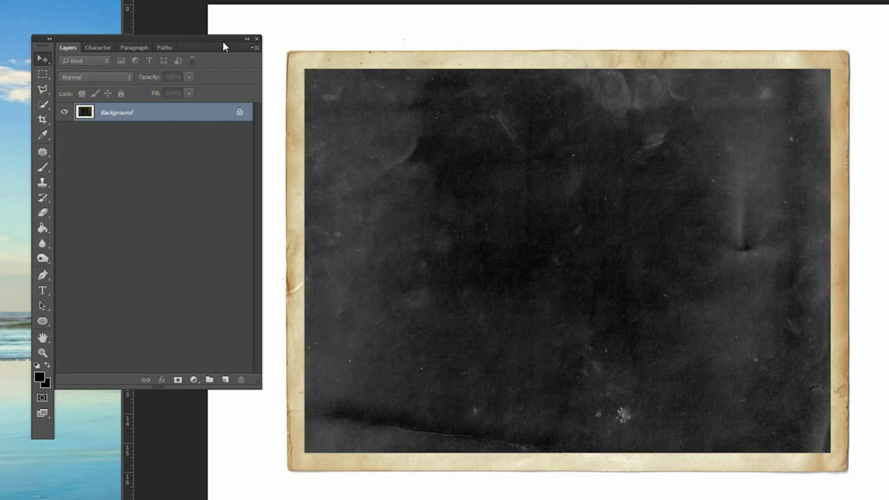
left_click_drag(223, 43, 83, 43)
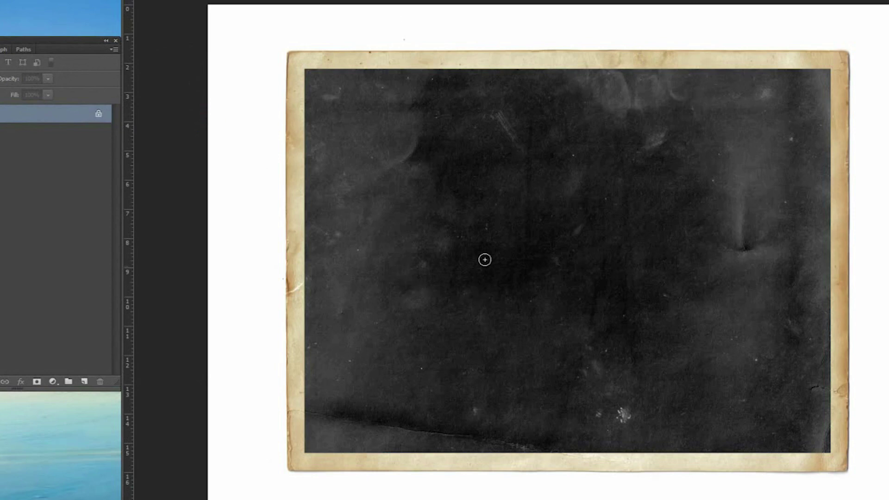
- Select the white background around the frame, refine it with Smart Radius at 13 px, and invert the selection onto the frame
mouse_move(279, 29)
left_mouse_down()
mouse_move(243, 117)
mouse_move(245, 466)
mouse_move(391, 492)
mouse_move(567, 482)
mouse_move(645, 499)
mouse_move(840, 499)
mouse_move(880, 489)
mouse_move(887, 404)
mouse_move(877, 16)
mouse_move(728, 13)
mouse_move(503, 33)
mouse_move(477, 21)
left_mouse_up()
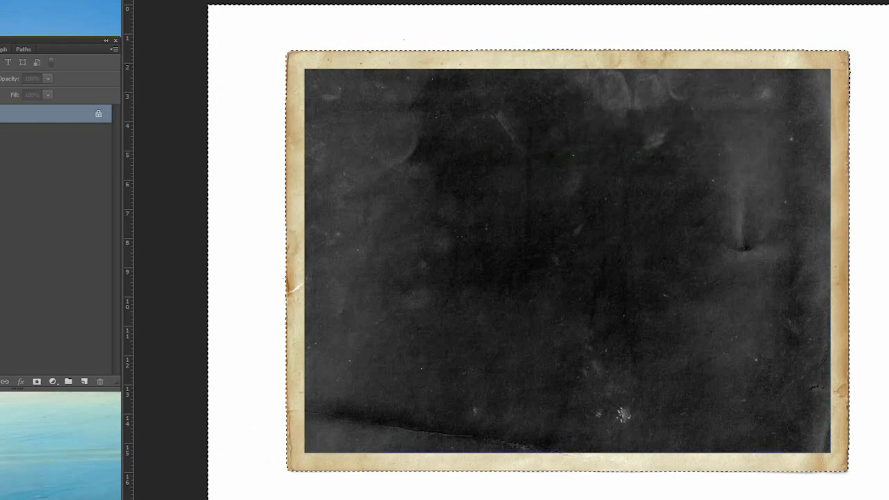
left_click(281, 0)
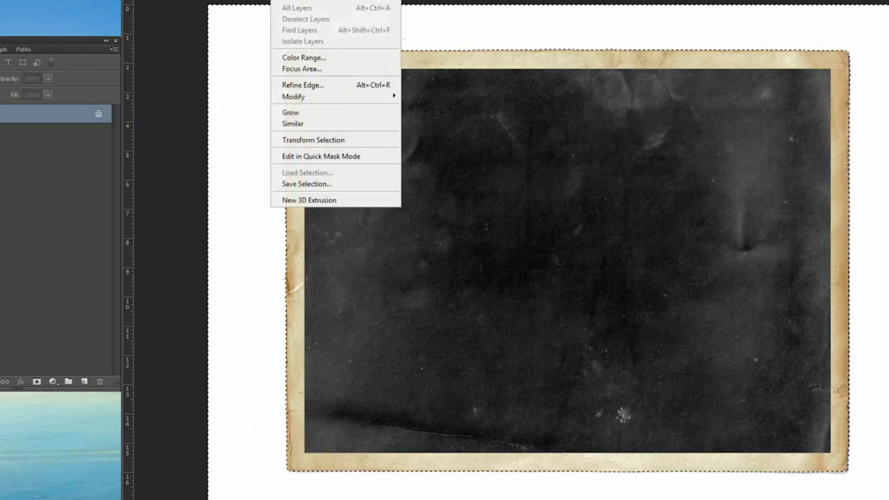
left_click(327, 86)
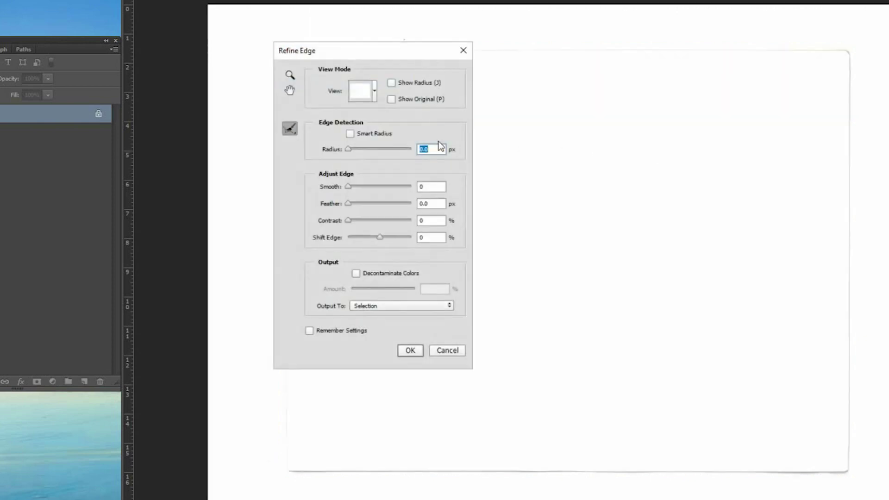
left_click(350, 133)
left_click_drag(348, 148, 374, 149)
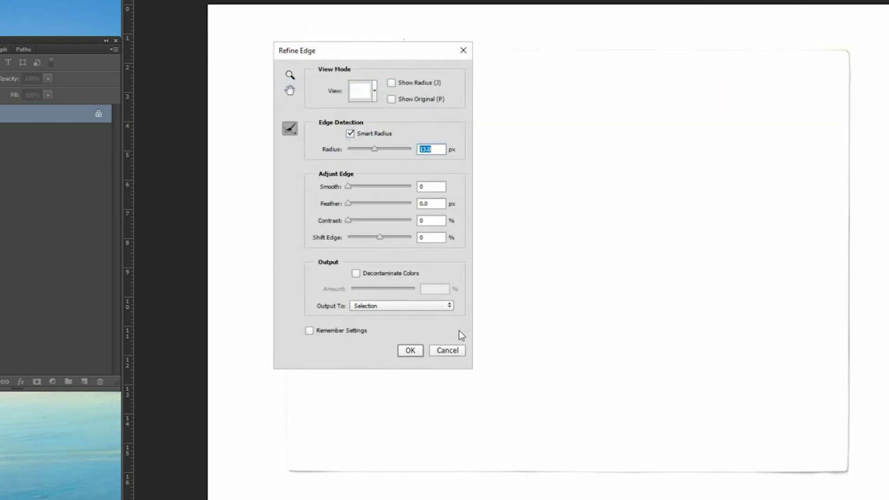
key("Return")
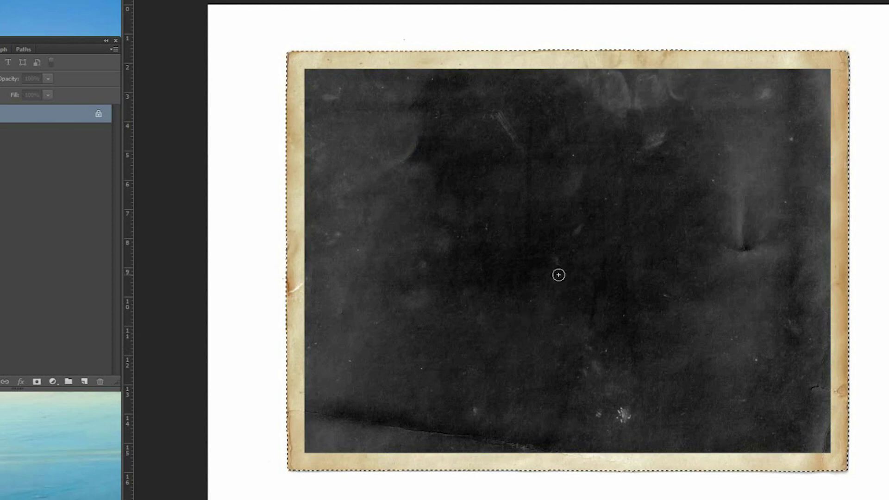
- Examine the frame image's pixel dimensions and resolution without resizing it
key("ctrl+alt+i")
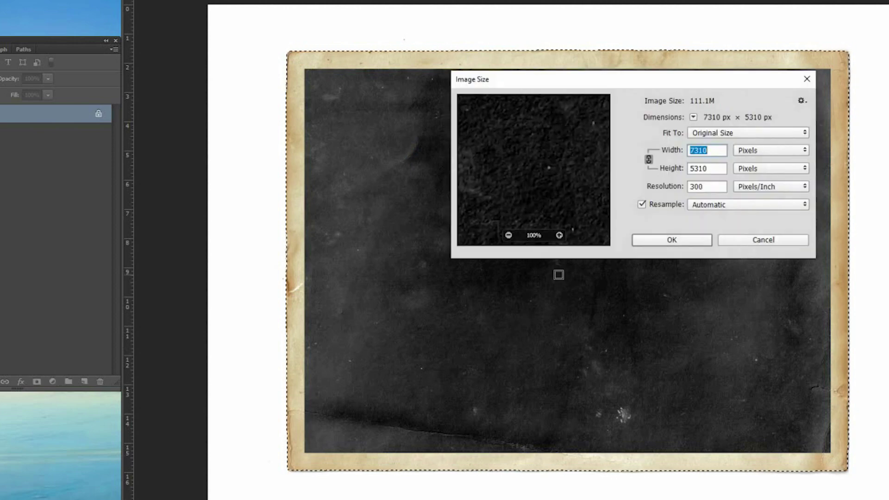
left_click(755, 239)
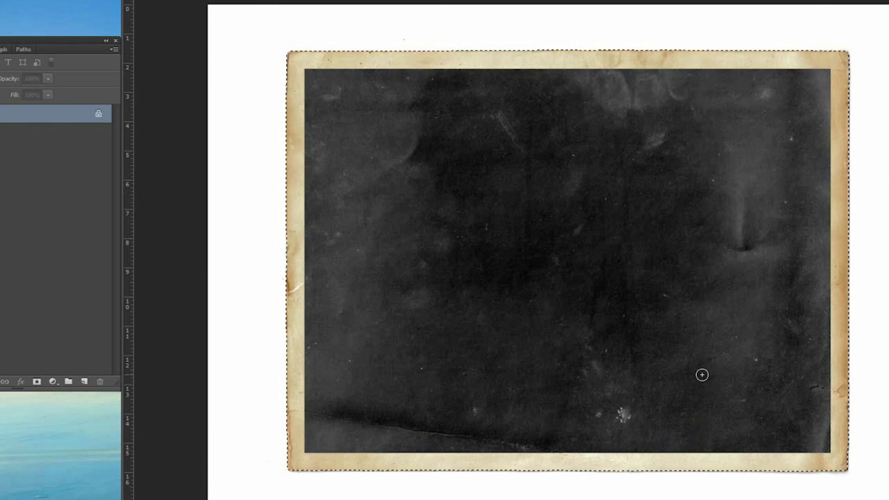
- Refine the edge of the frame selection with Smart Radius enabled and a radius of 28.4 px
left_click(281, 1)
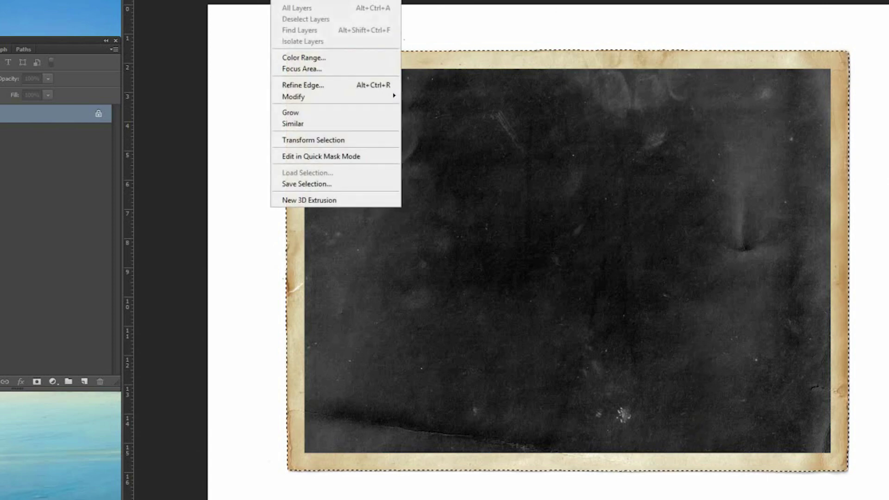
left_click(302, 85)
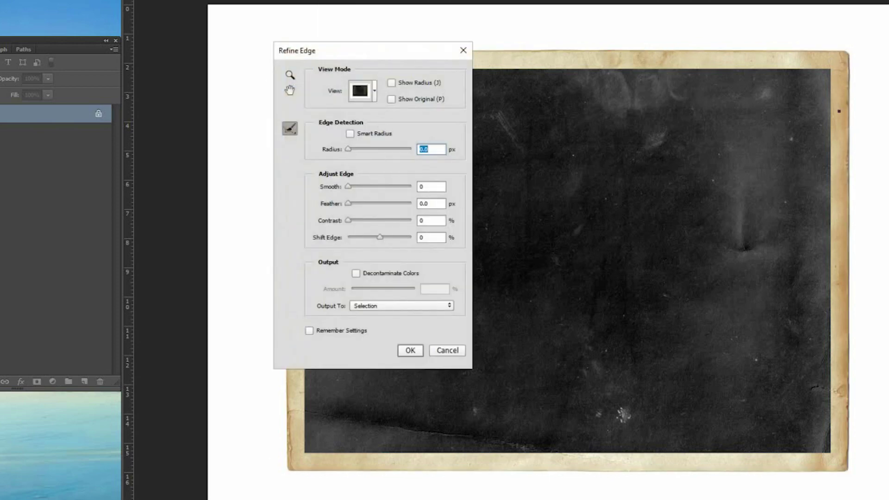
left_click(372, 237)
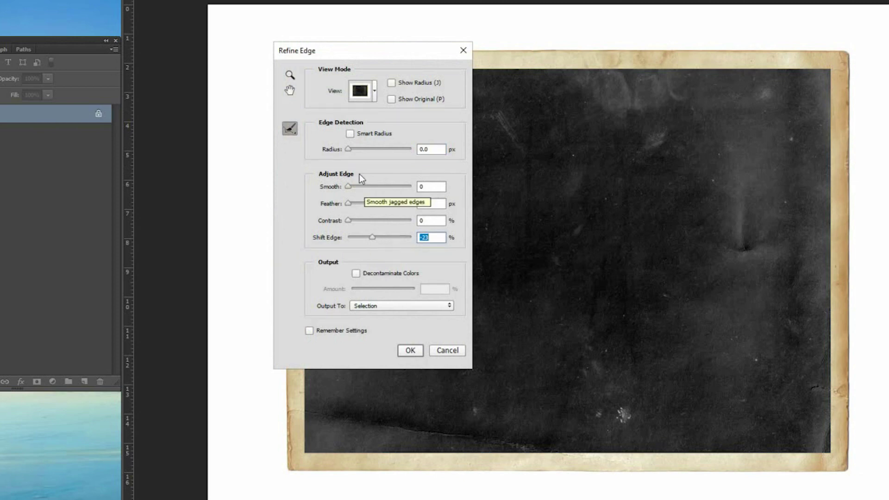
left_click(376, 150)
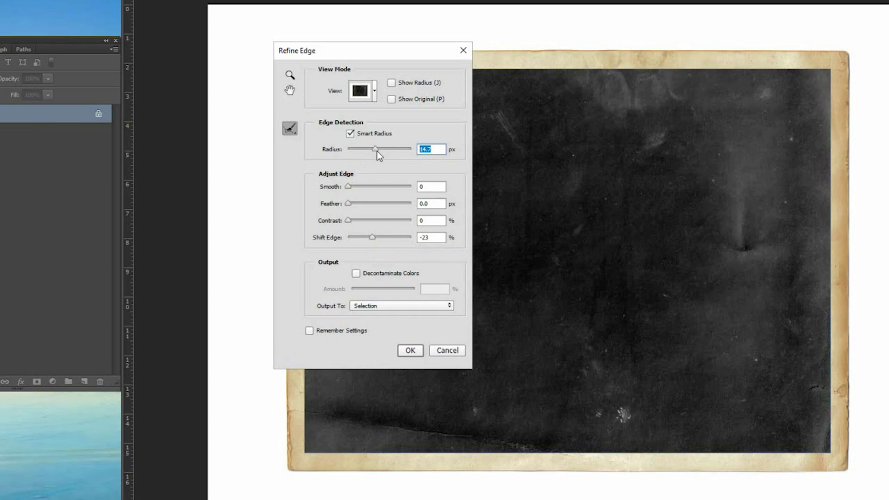
left_click_drag(377, 151, 380, 151)
- Set Shift Edge to -76% and output the refined frame edge as a selection
left_click_drag(371, 237, 365, 240)
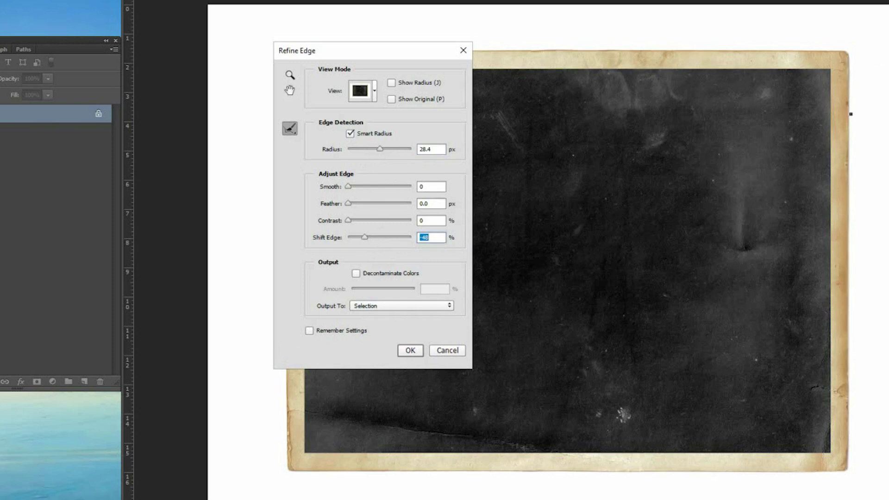
left_click_drag(393, 238, 378, 238)
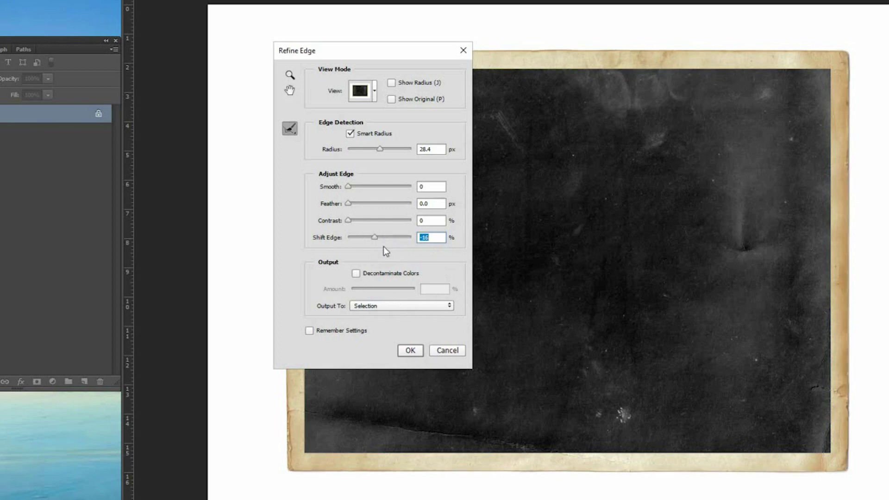
type("0")
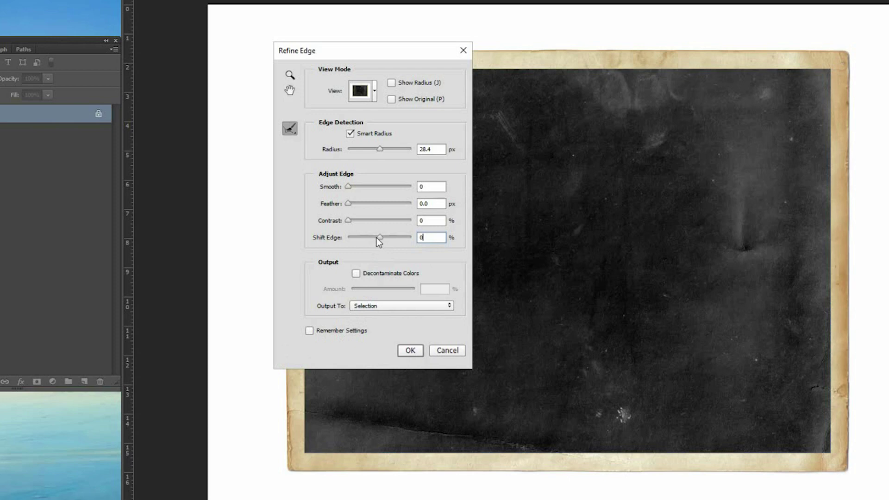
left_click(362, 240)
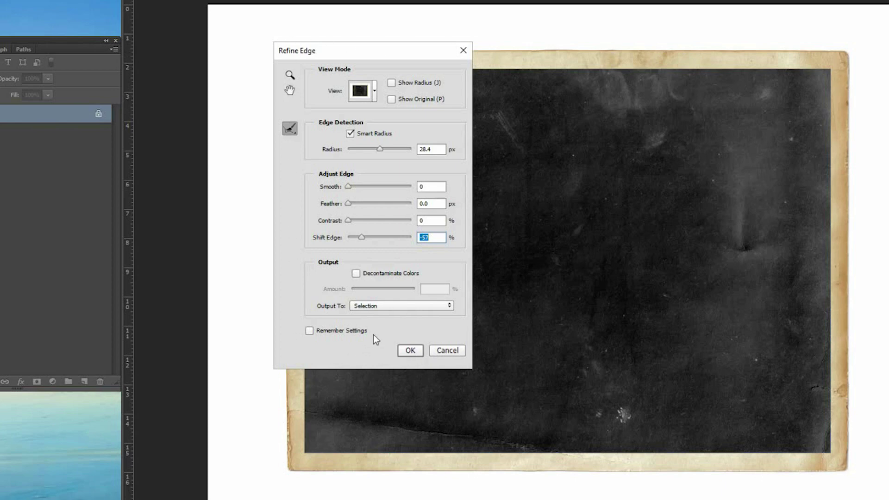
left_click(354, 239)
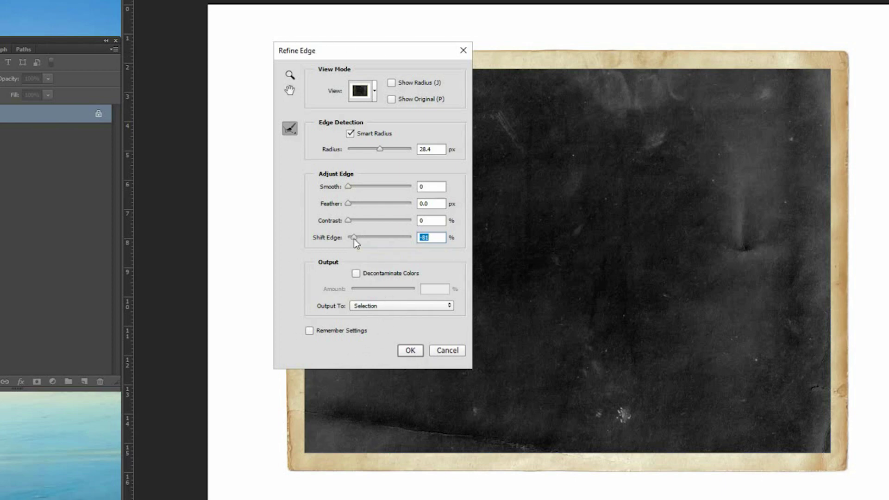
left_click_drag(354, 238, 356, 238)
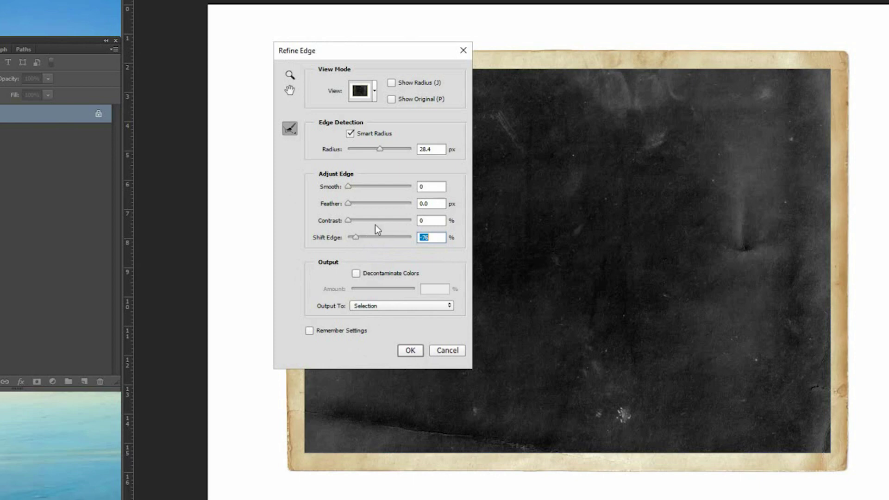
left_click(413, 308)
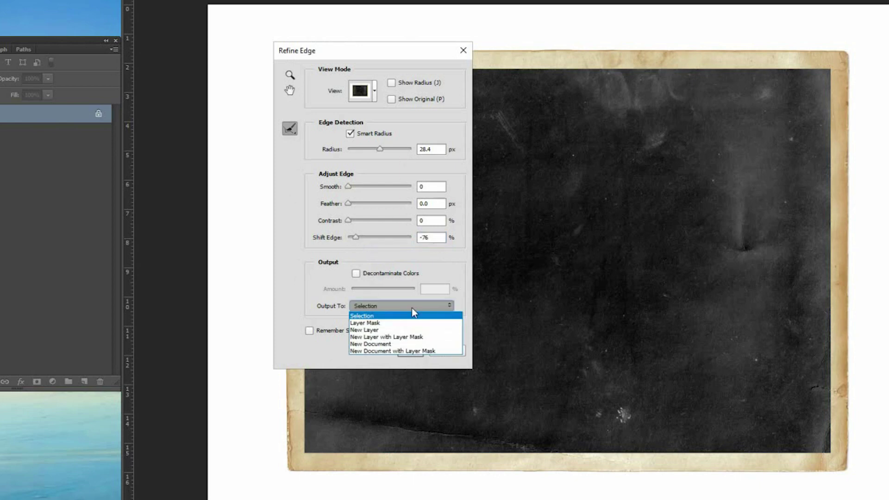
left_click(373, 316)
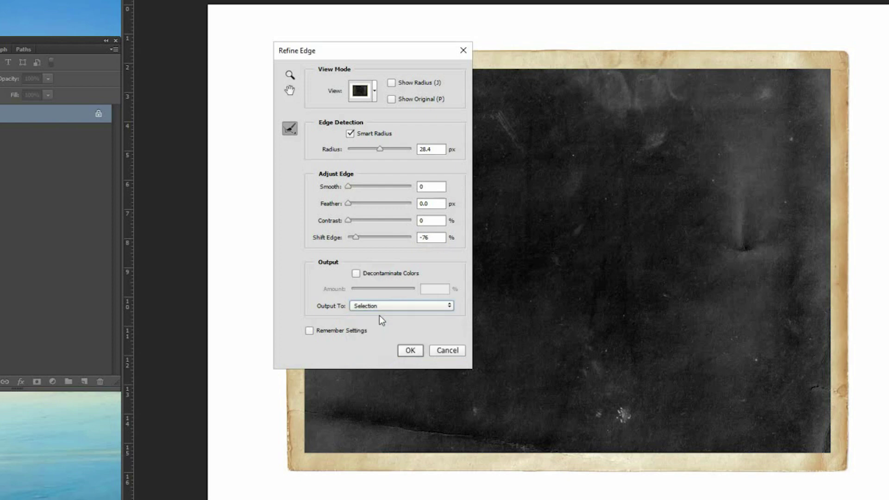
left_click(410, 351)
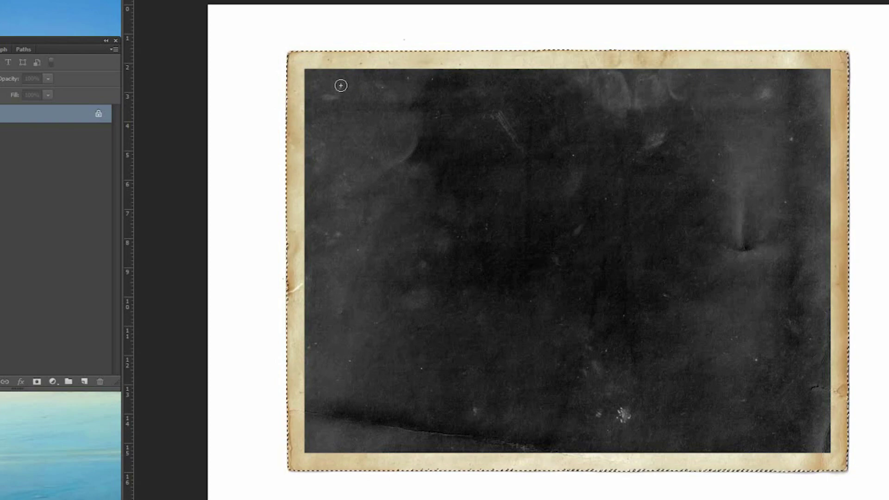
- Duplicate the frame's Background layer and delete the original locked Background layer
scroll(860, 397, "up", 10)
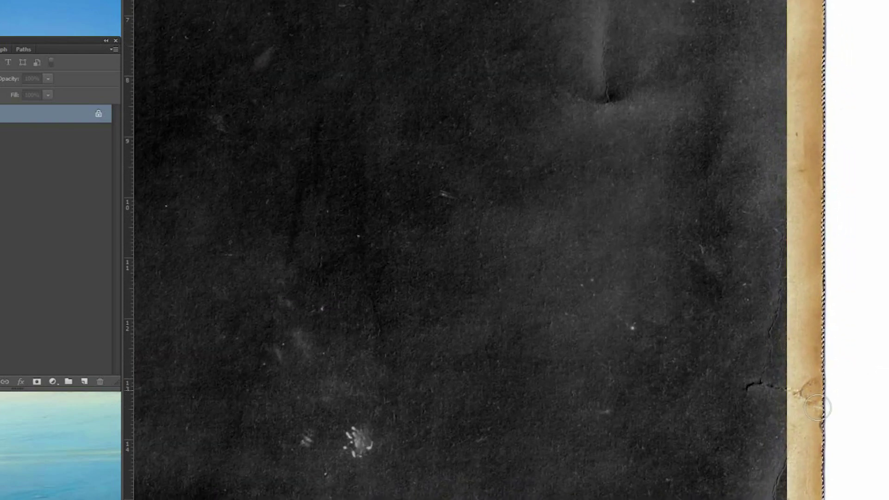
scroll(886, 421, "up", 2)
scroll(887, 420, "down", 6)
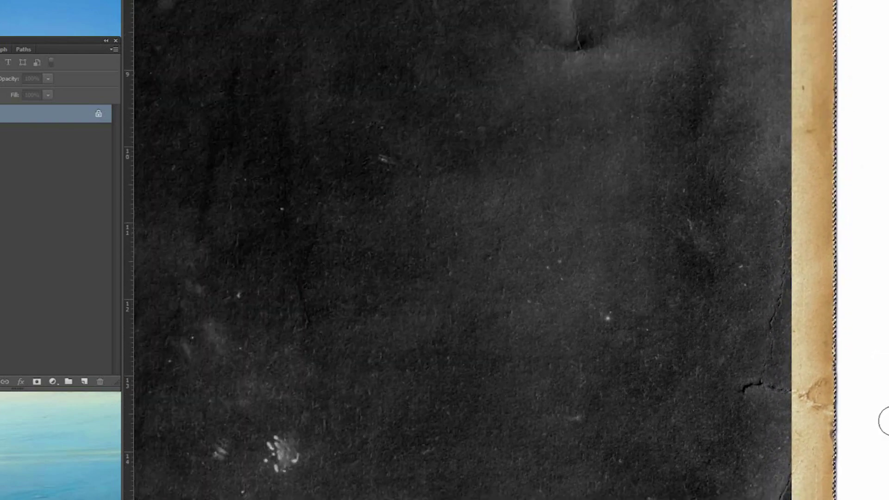
scroll(873, 418, "down", 6)
scroll(852, 413, "up", 1)
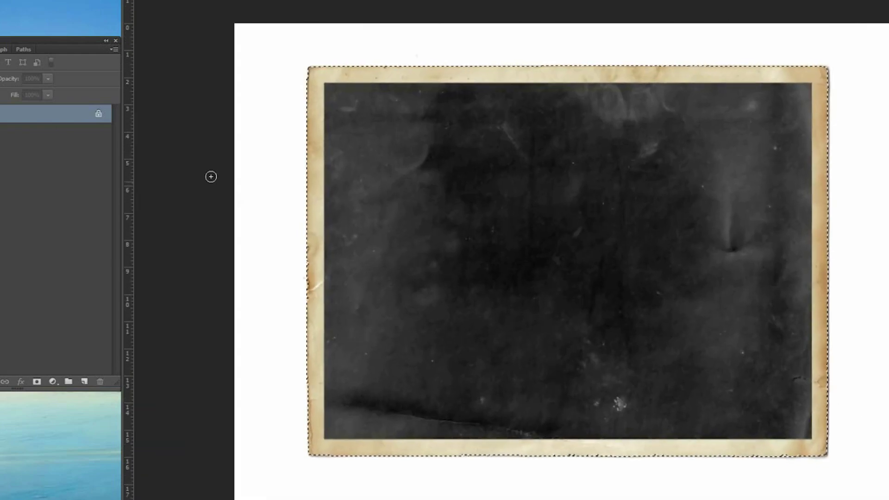
left_click_drag(46, 119, 85, 381)
left_click_drag(27, 39, 330, 58)
left_click(342, 154)
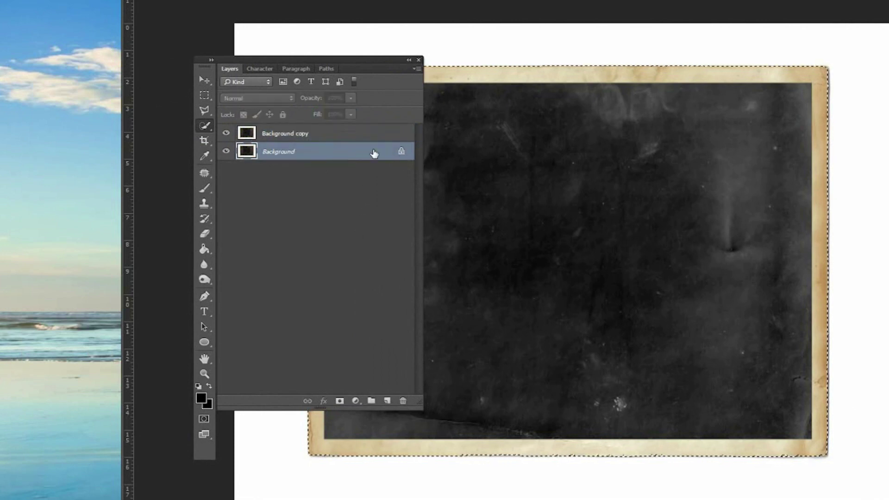
left_click_drag(375, 151, 403, 400)
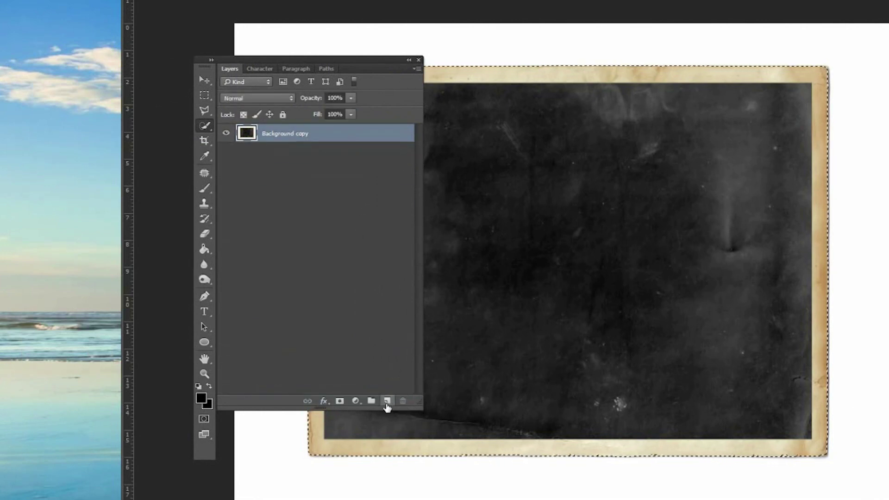
- Add a blank layer beneath the Background copy layer and move the Layers panel clear of the frame
left_click(387, 400)
left_click_drag(319, 127, 299, 157)
left_click_drag(328, 65, 83, 68)
- Invert the selection, delete the white background around the frame from the Background copy layer, and deselect
left_click(44, 140)
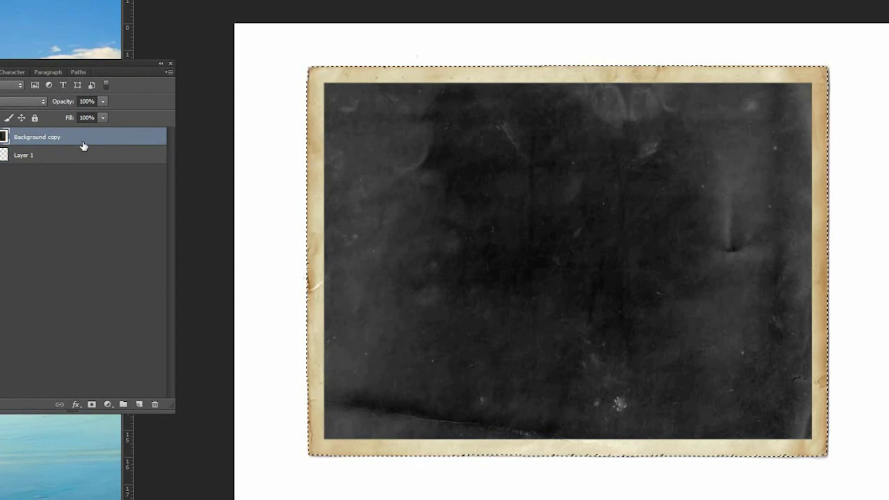
key("Delete")
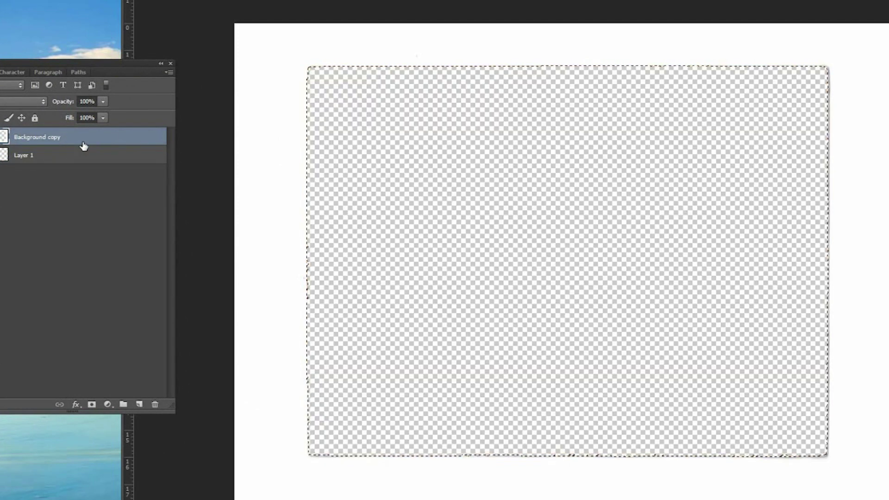
key("ctrl+z")
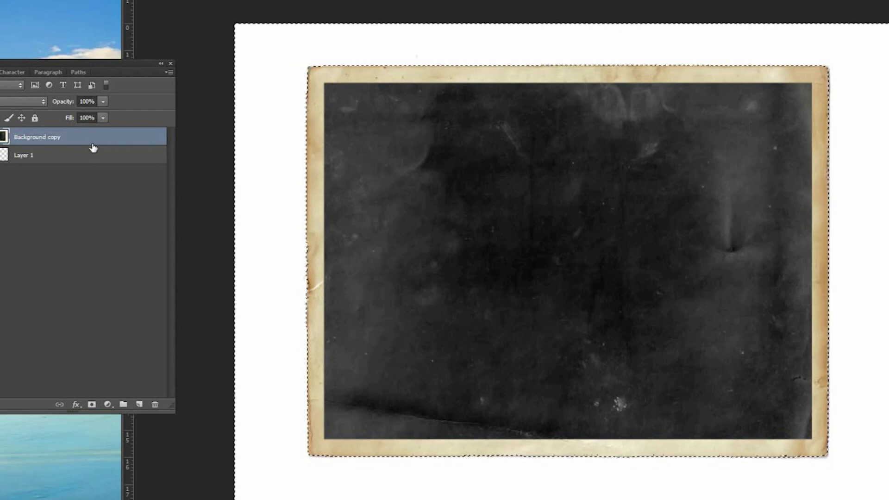
key("Delete")
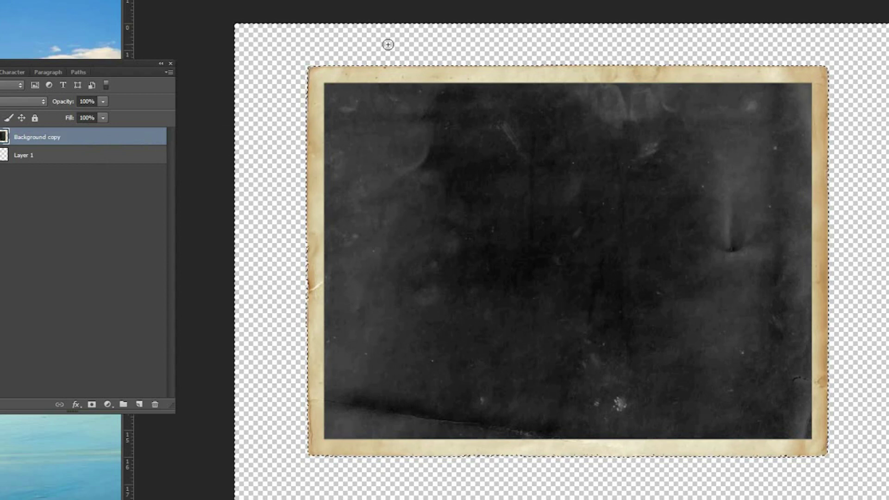
left_click(62, 182)
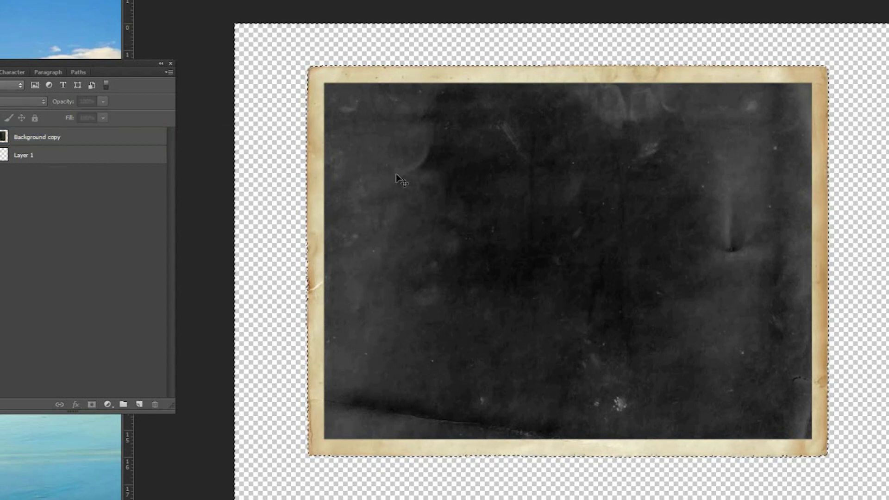
key("ctrl+d")
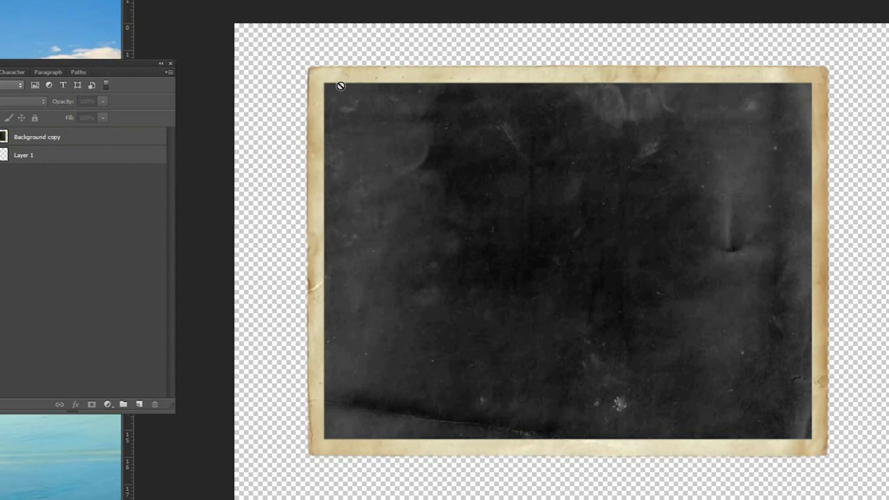
left_click_drag(135, 69, 88, 66)
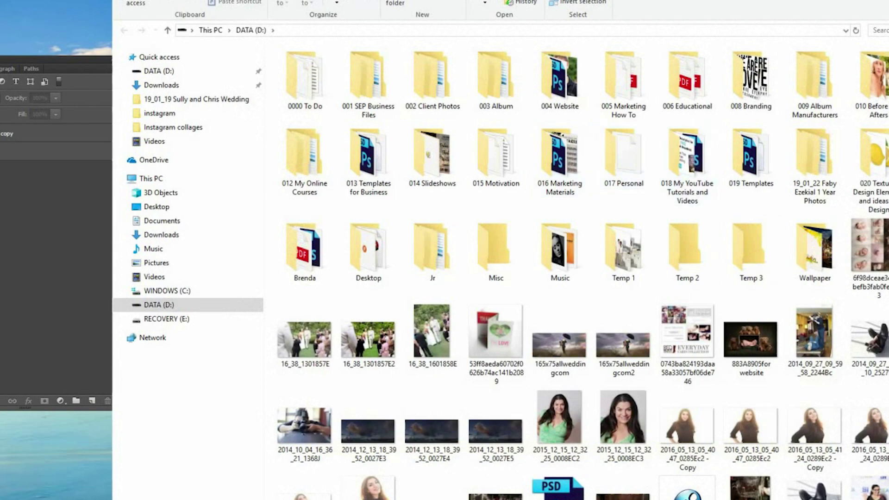
- Try out the photo ending in 0368E from the one-year session's Originals folder, clipped to the Background copy frame layer
double_click(801, 163)
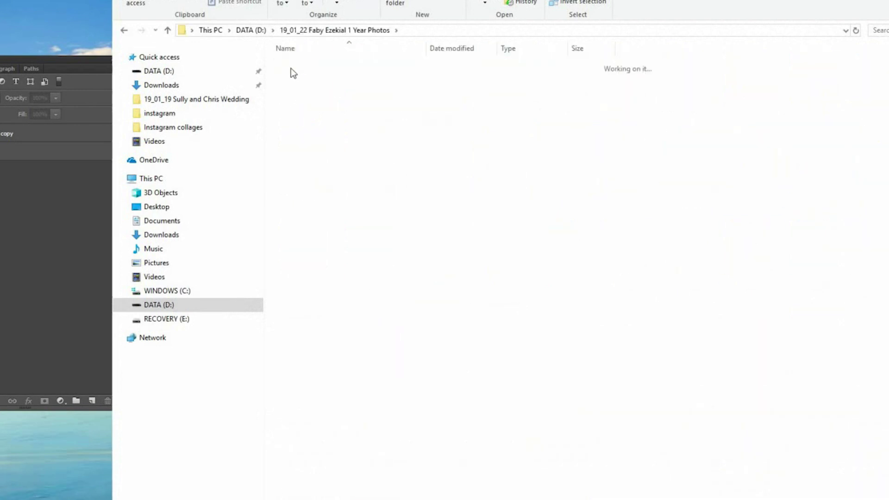
double_click(291, 68)
scroll(774, 309, "down", 15)
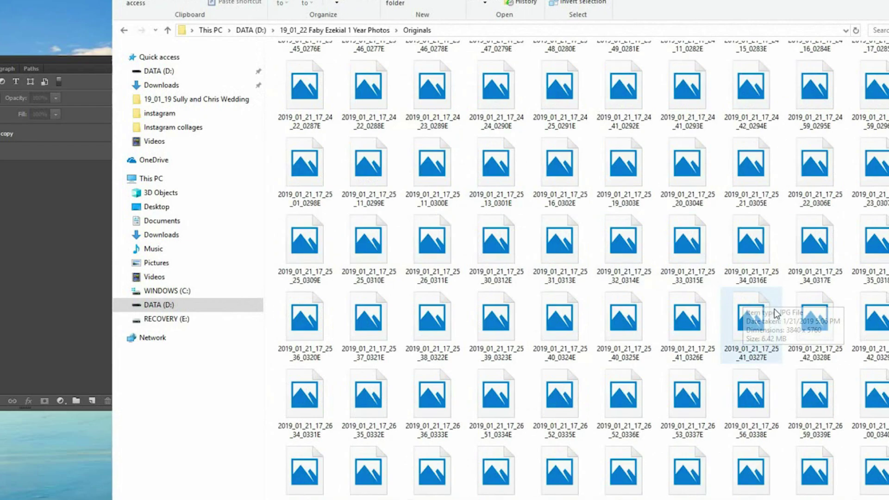
scroll(774, 309, "down", 5)
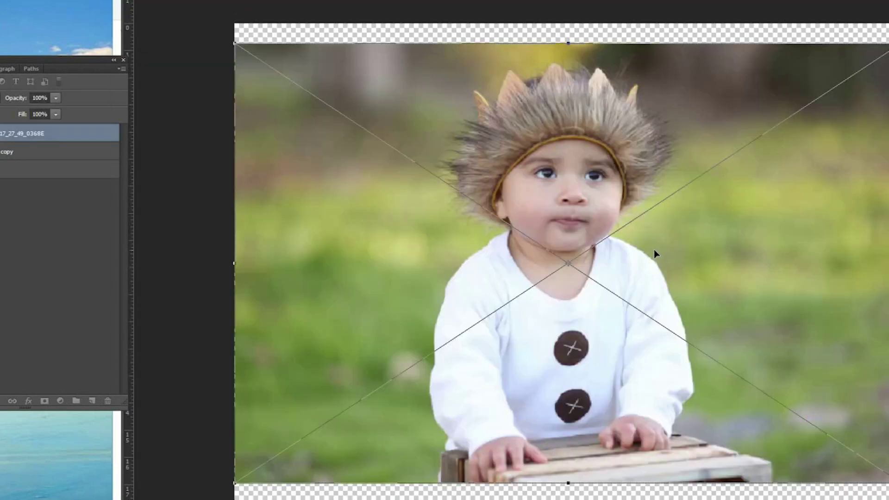
key("Return")
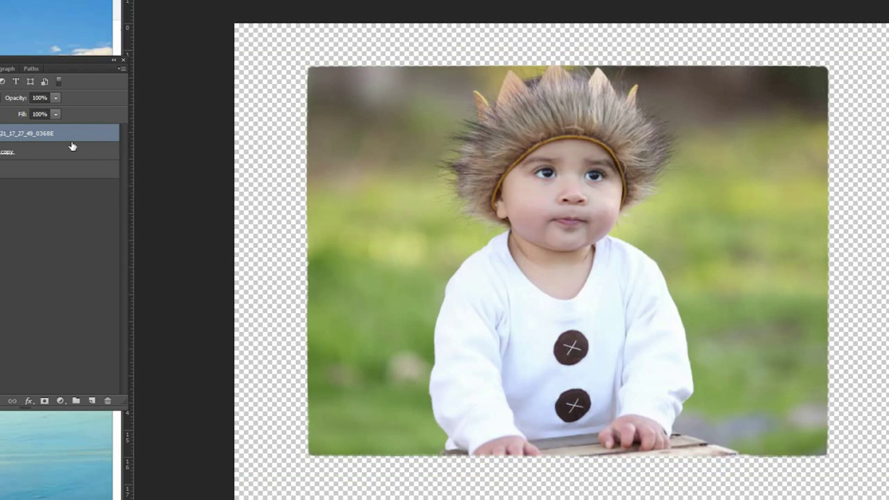
key("ctrl+comma")
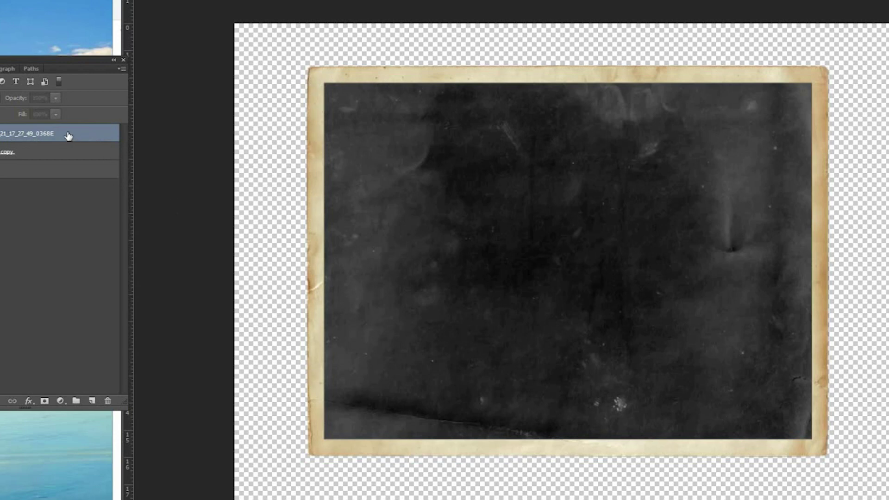
left_click_drag(70, 134, 108, 400)
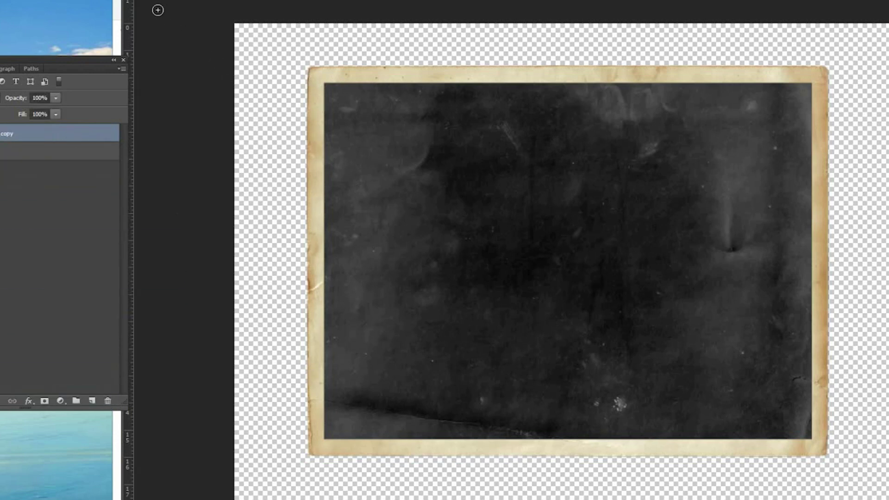
- Select the frame's dark interior on the Background copy layer and fill that area with black on a new layer
left_click_drag(18, 58, 148, 57)
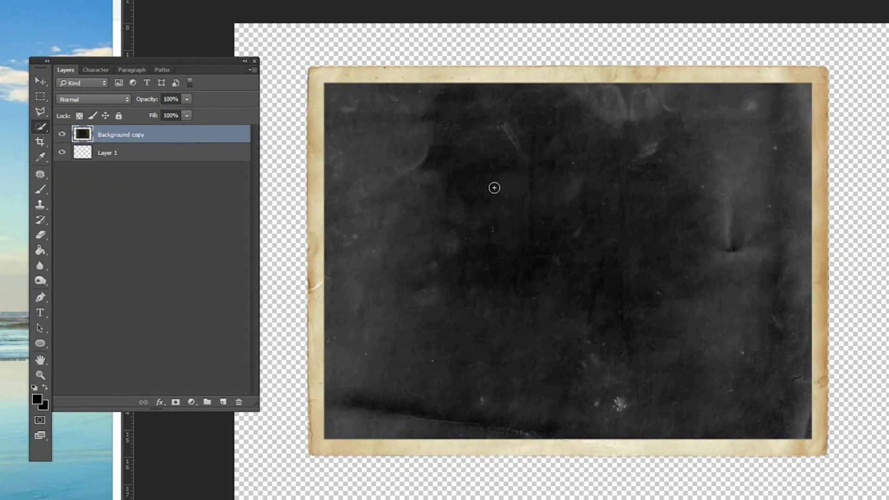
mouse_move(669, 157)
left_mouse_down()
mouse_move(508, 147)
mouse_move(353, 112)
mouse_move(342, 165)
mouse_move(367, 358)
mouse_move(386, 405)
mouse_move(660, 424)
left_mouse_up()
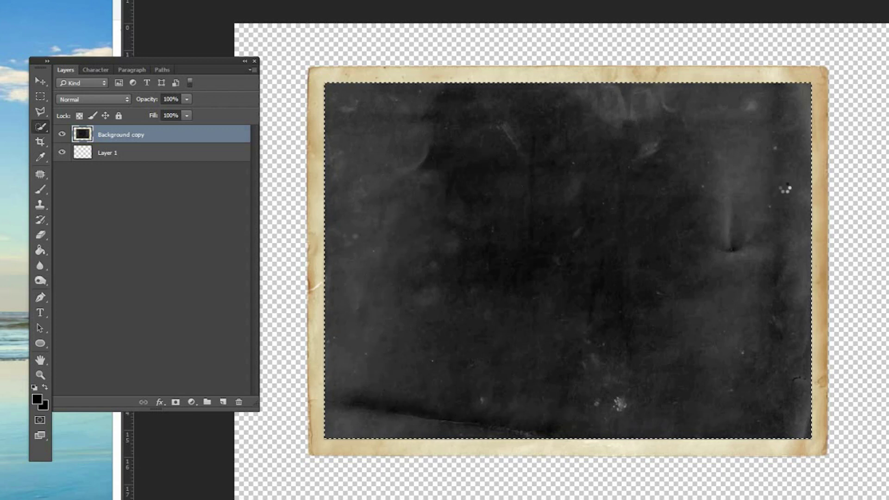
left_click(223, 402)
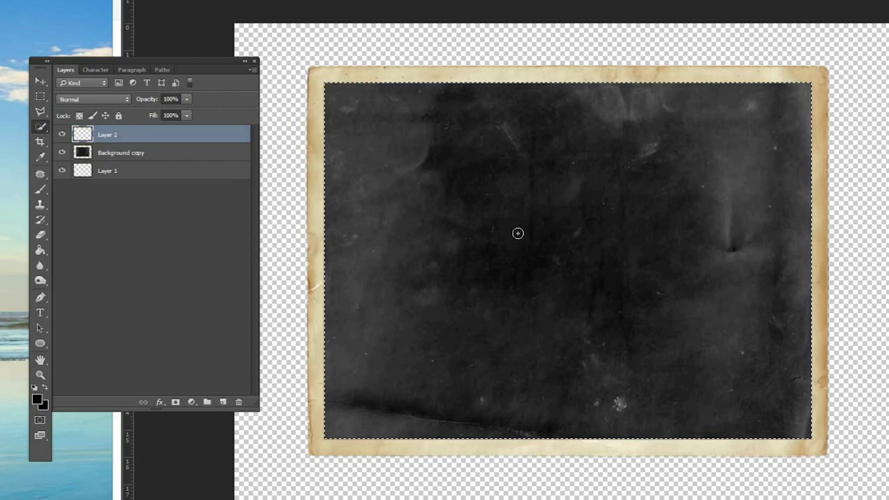
key("g")
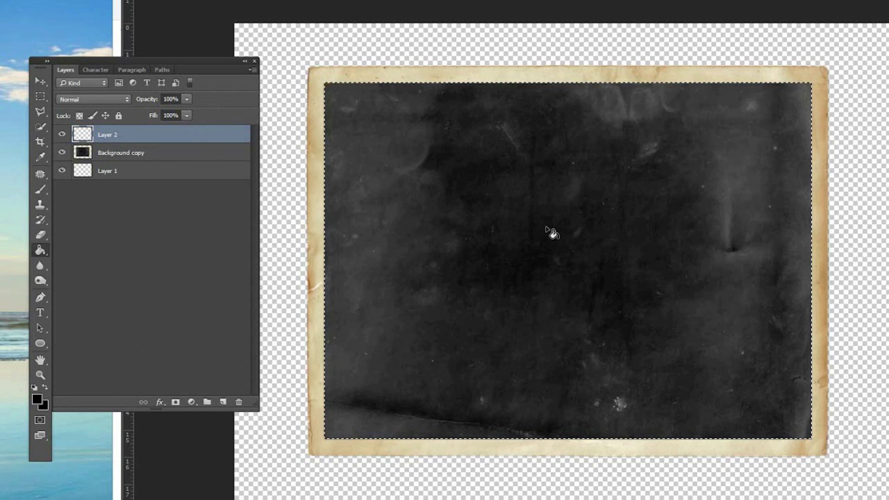
left_click(551, 233)
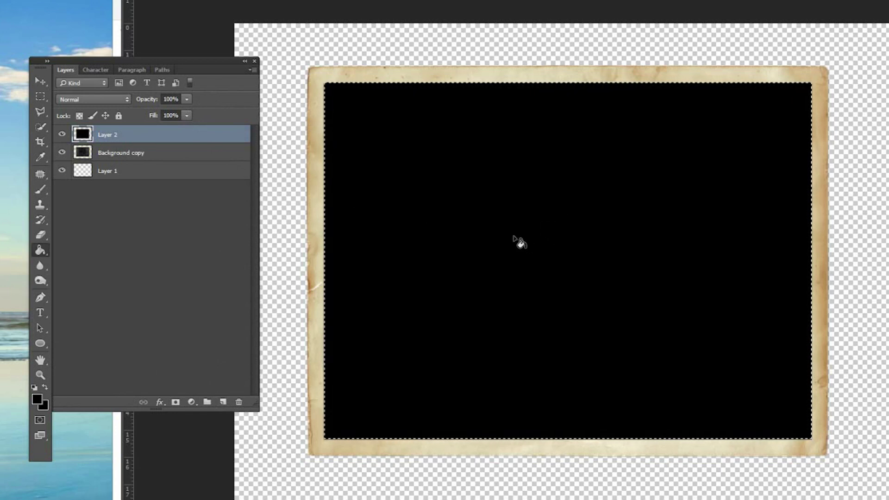
- Deselect the filled area, compare the black fill with the Background copy frame hidden and shown, and make Layer 2 active
key("ctrl+d")
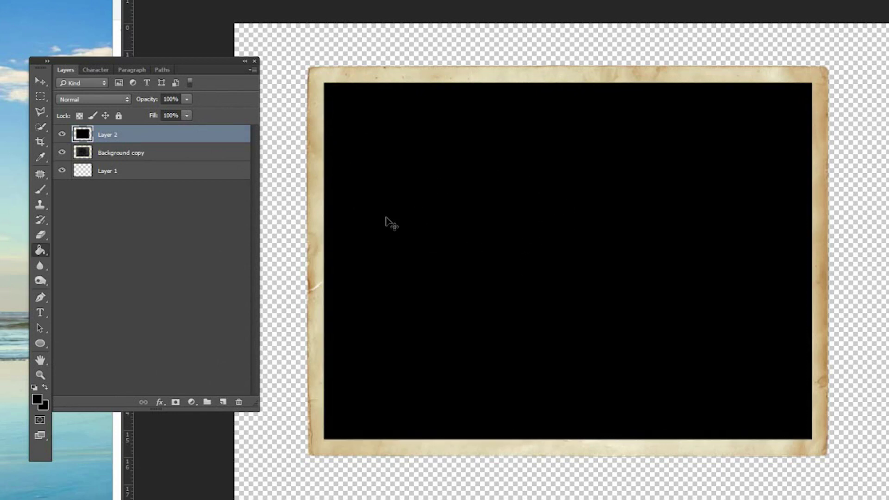
left_click(61, 154)
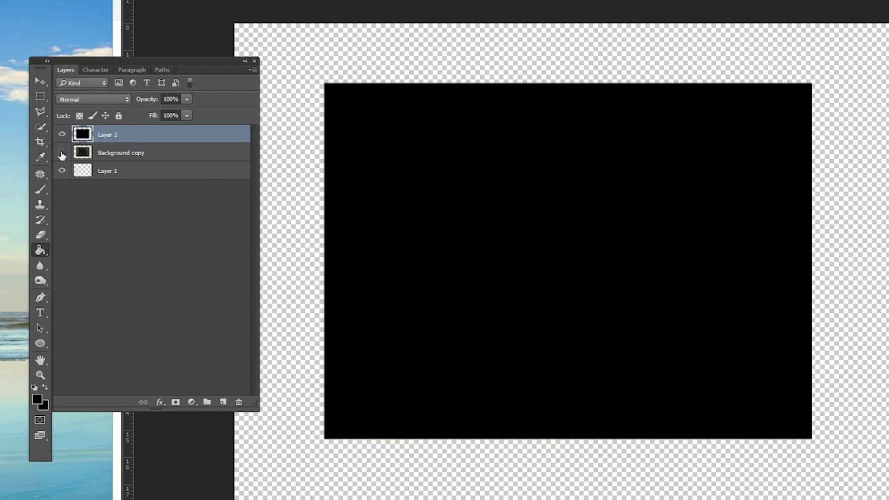
left_click(62, 153)
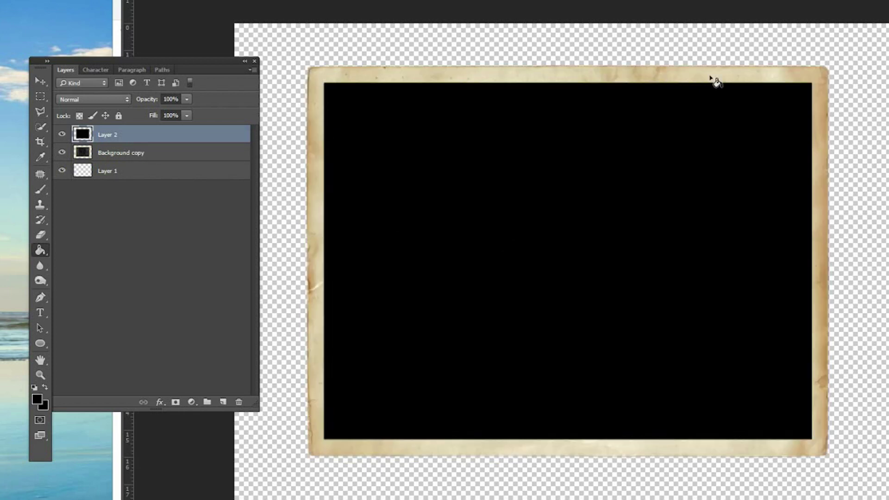
left_click(131, 152)
left_click(134, 139)
key("v")
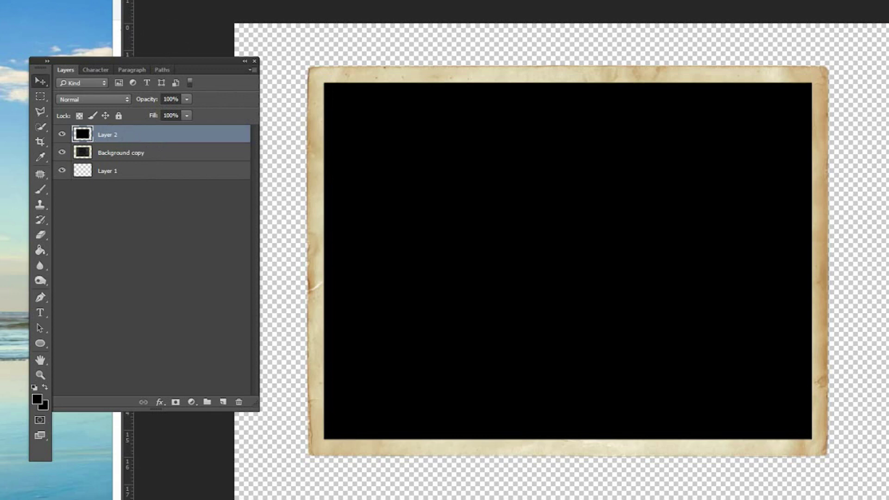
- Place the tepee photo ending in 0247E from the one-year session's Originals folder and clip it to the black Layer 2
mouse_move(185, 493)
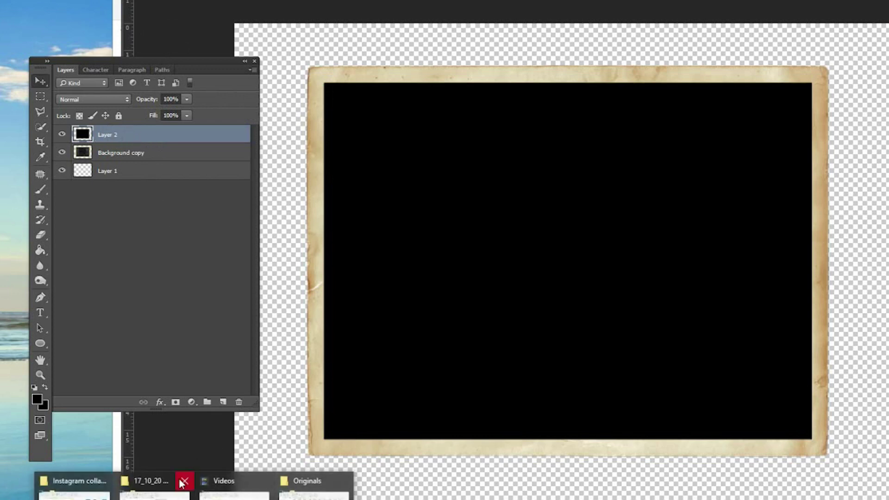
left_click(310, 484)
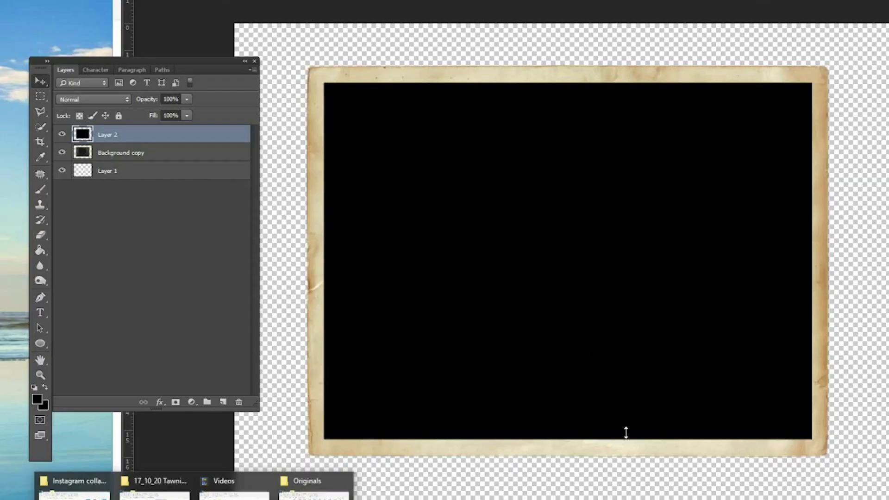
left_click(311, 491)
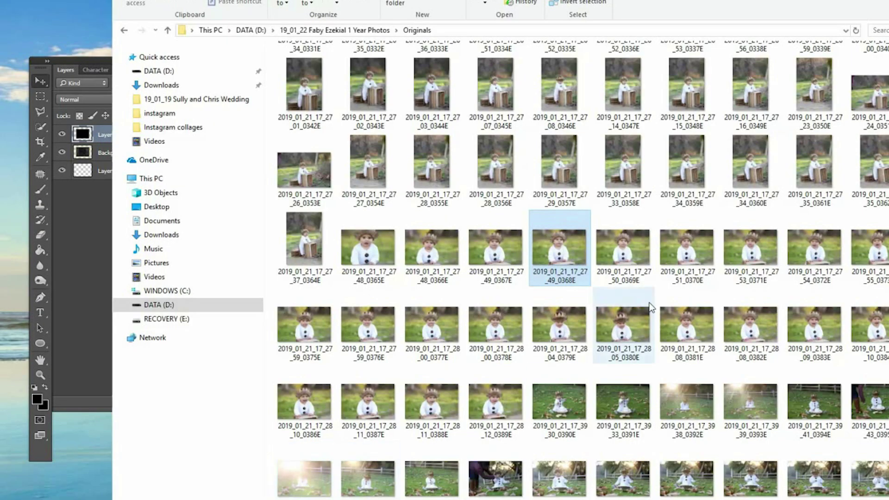
scroll(647, 316, "down", 6)
scroll(648, 320, "up", 15)
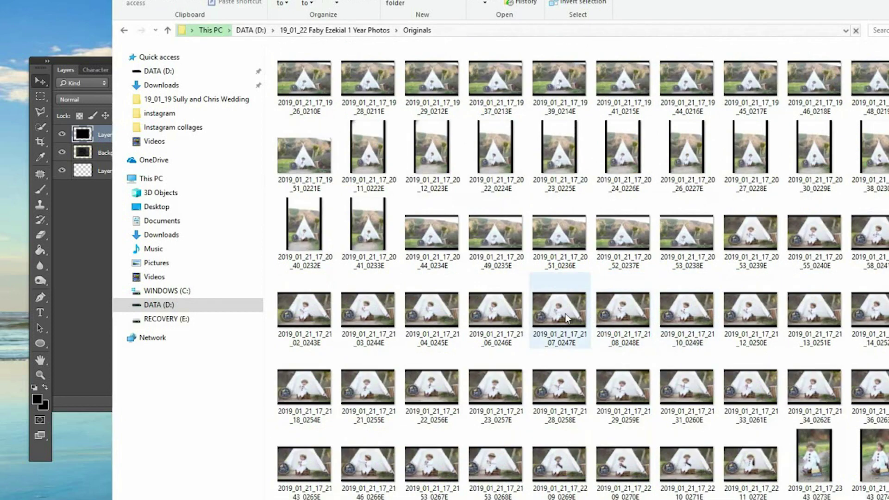
left_click_drag(559, 310, 716, 271)
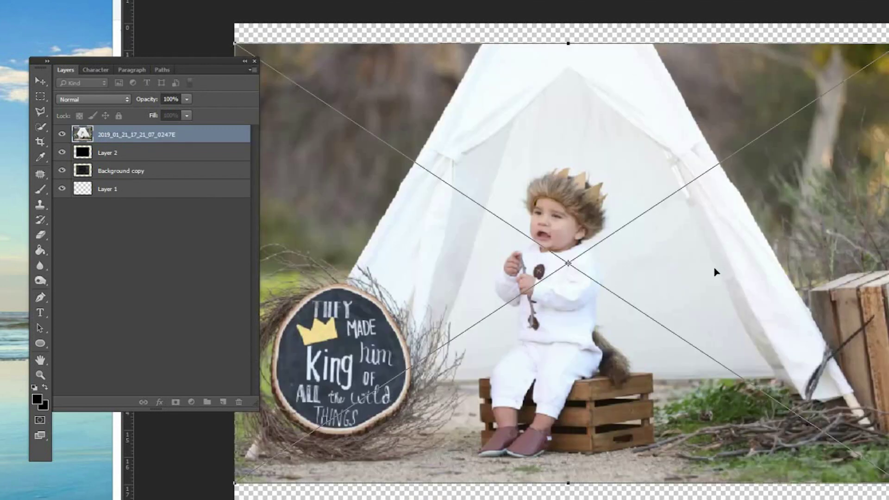
key("Return")
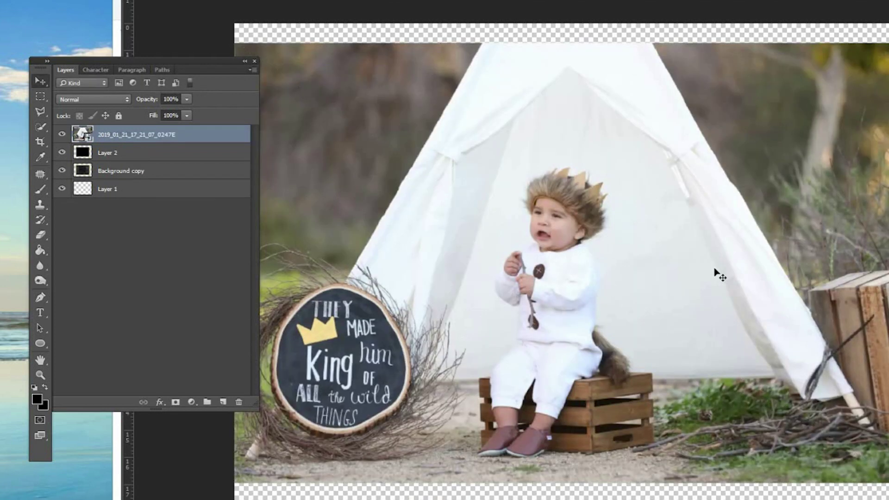
key("ctrl+alt+g")
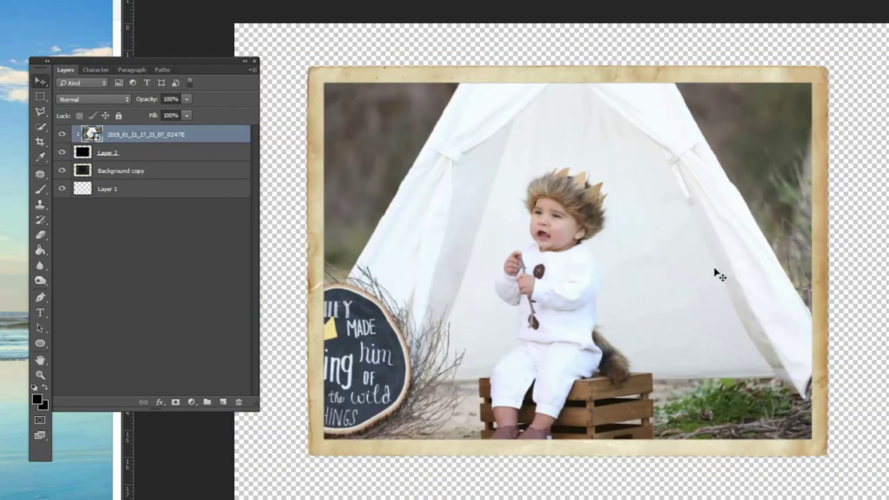
- Scale the clipped tepee photo down and reposition it so the chalkboard sign and the seated child fit inside the frame opening
key("ctrl+t")
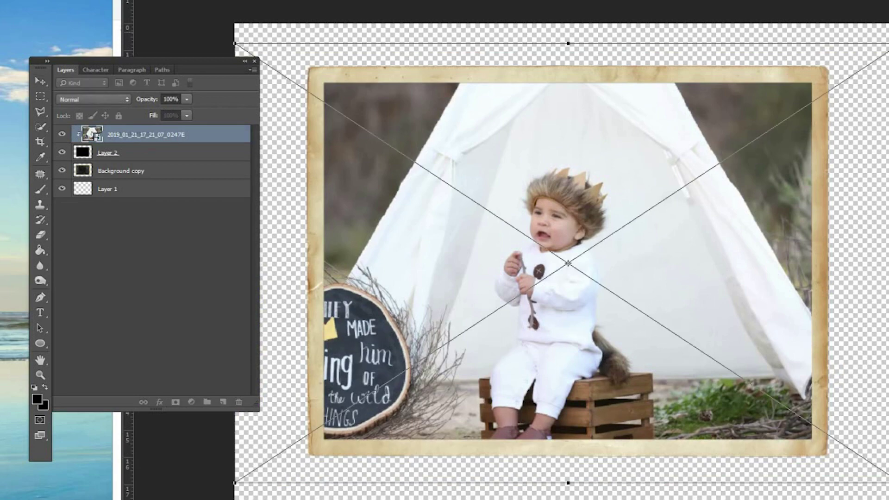
left_click_drag(886, 46, 763, 167)
left_click_drag(819, 101, 859, 76)
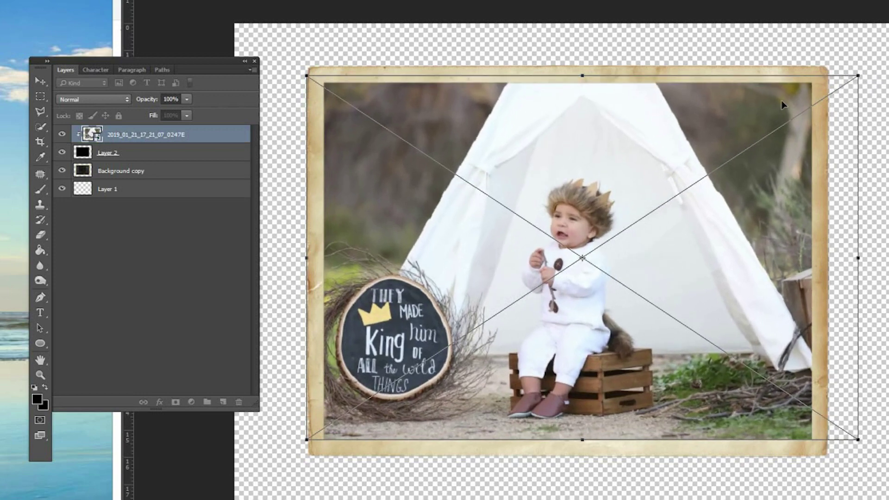
mouse_move(775, 106)
left_mouse_down()
mouse_move(758, 112)
mouse_move(768, 110)
left_mouse_up()
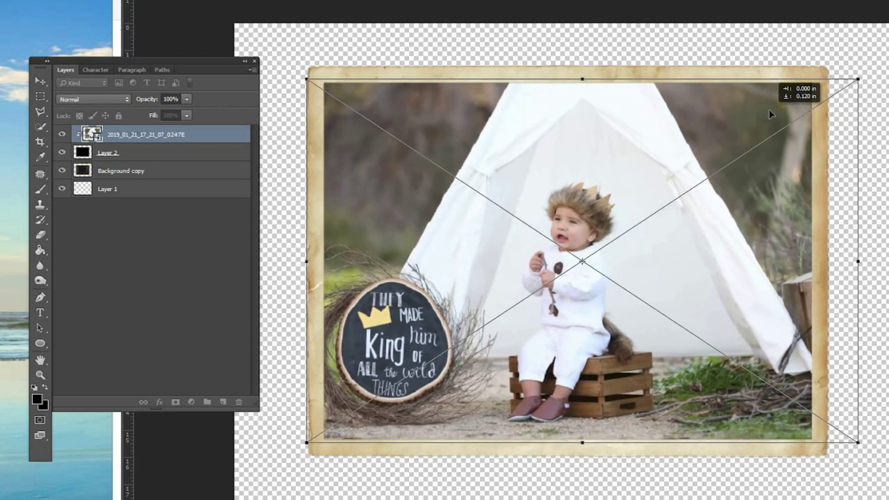
key("Return")
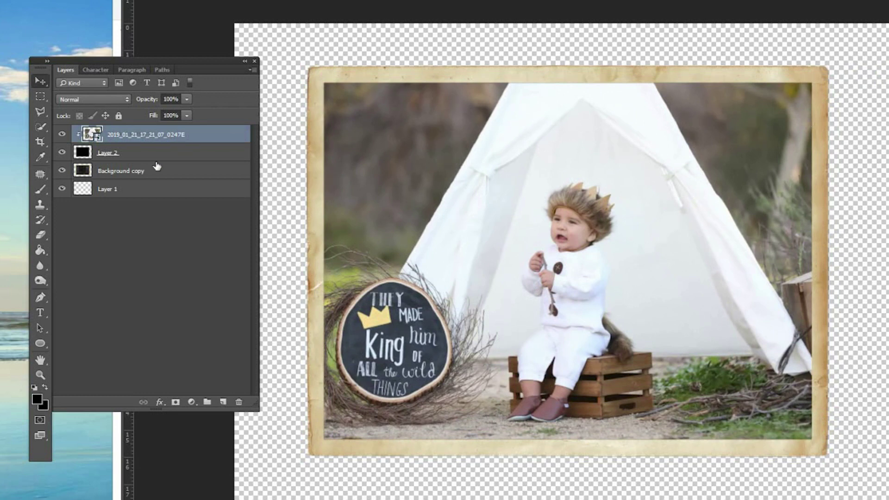
- Review the photo, Layer 2 and Background copy layers, checking the clipped photo with the frame layer hidden and shown
left_click(118, 154)
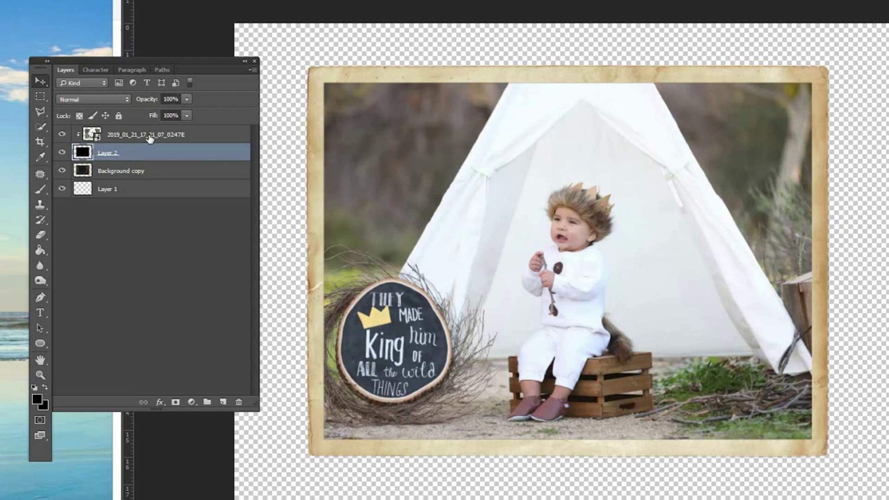
left_click(133, 134)
left_click(123, 154)
left_click(95, 171)
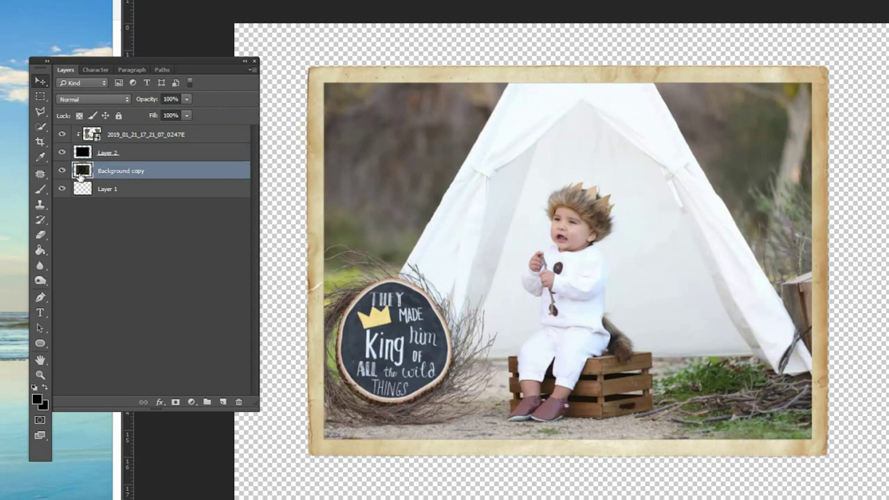
left_click(61, 171)
left_click(60, 172)
left_click(60, 172)
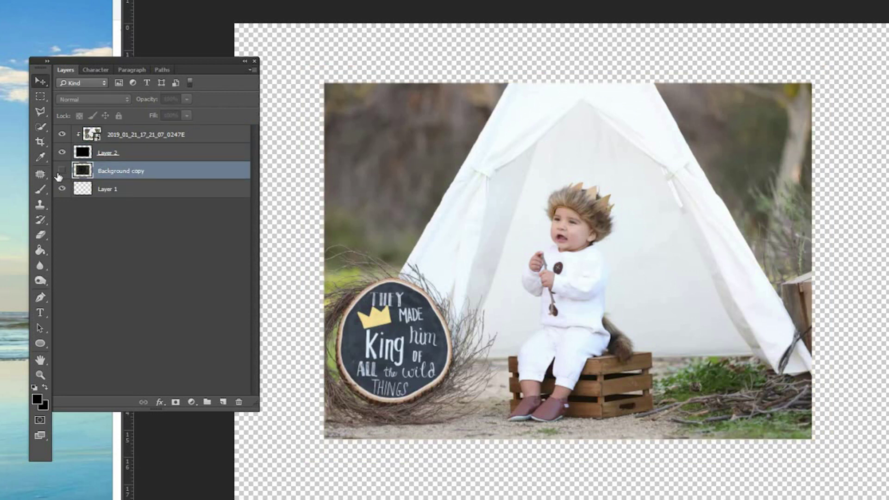
left_click(60, 173)
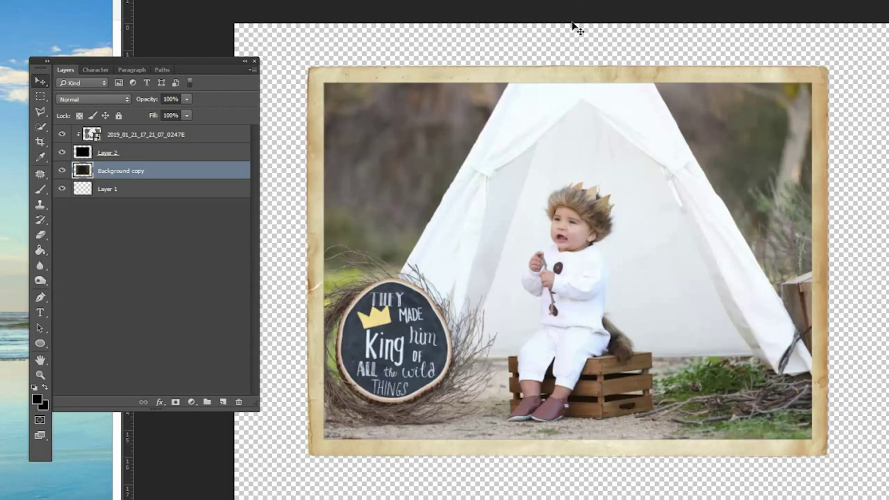
- Try the framed tepee photo in the collage by copying its photo, fill and frame layers there and scaling them down together
left_click(604, 128)
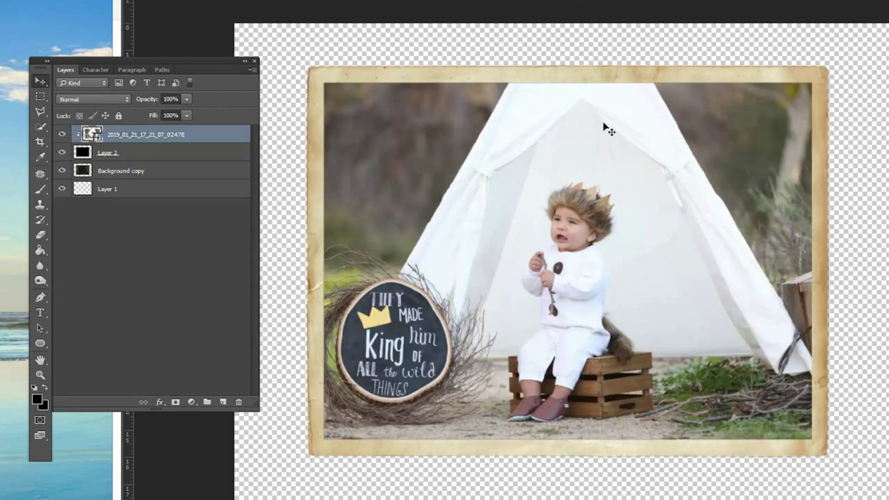
left_click(169, 171, "shift")
left_click_drag(539, 174, 746, 168)
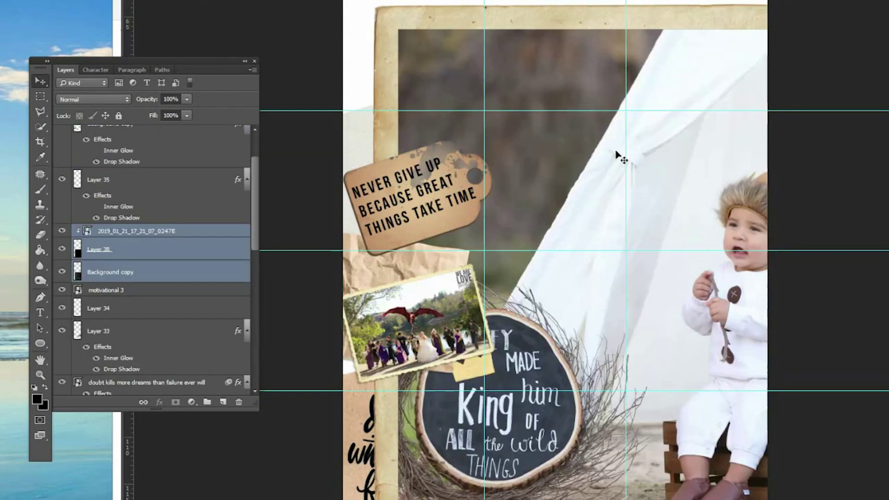
key("ctrl+t")
left_click_drag(377, 6, 828, 310)
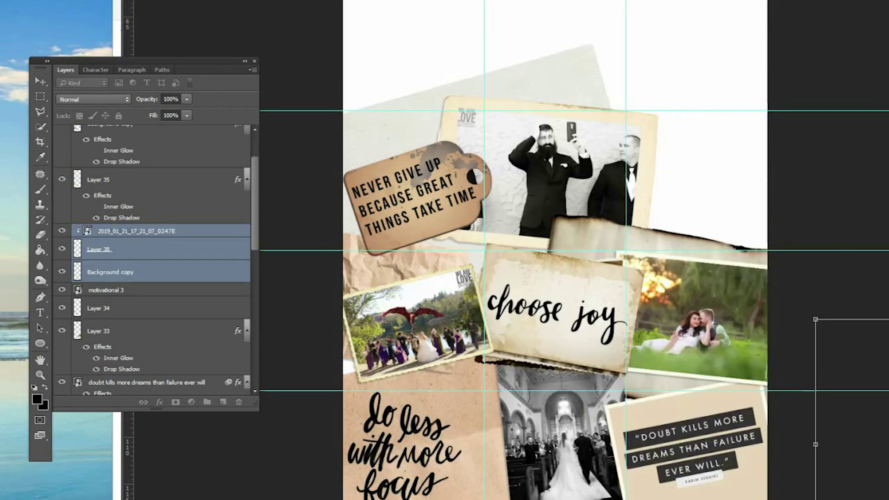
left_click_drag(879, 358, 512, 129)
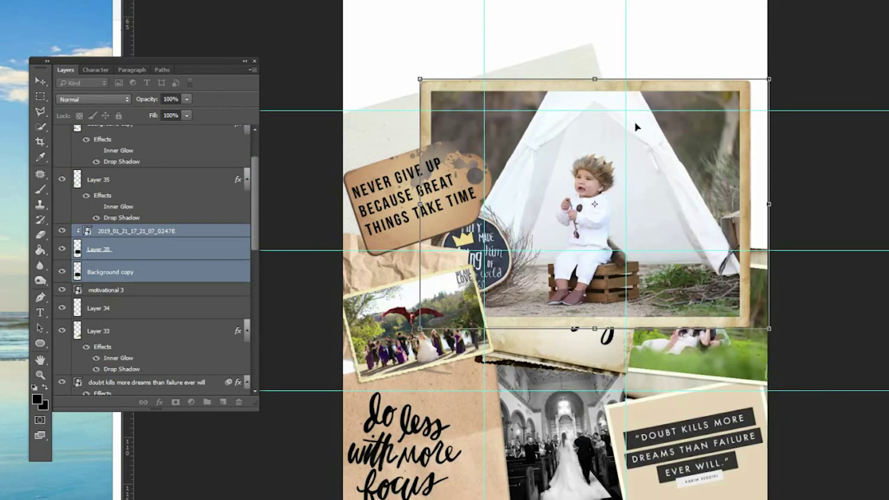
key("Return")
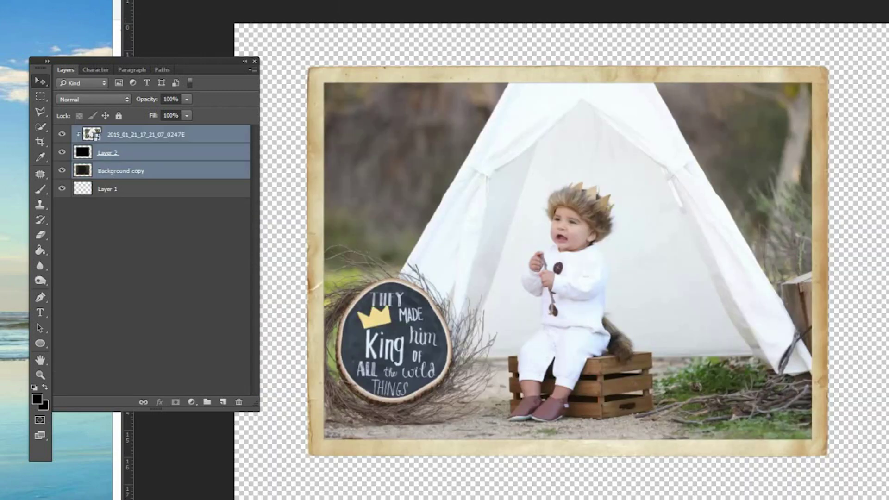
- Close shutterstock_529420606.jpg without saving its changes and look over the empty rows above the collage's existing photos
key("ctrl+w")
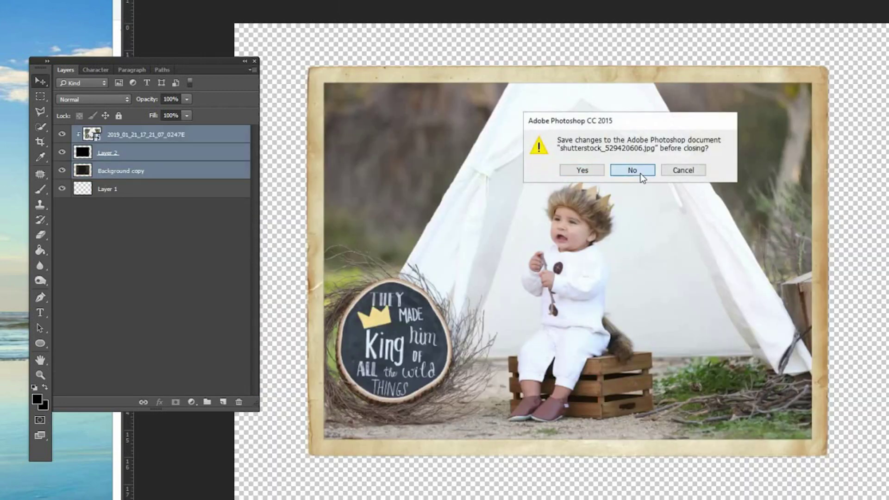
left_click(641, 174)
scroll(606, 168, "up", 5)
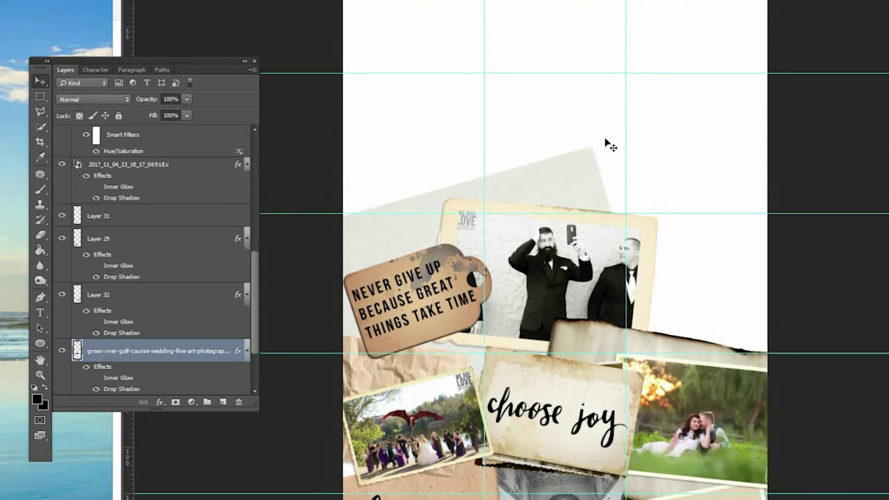
scroll(606, 141, "up", 5)
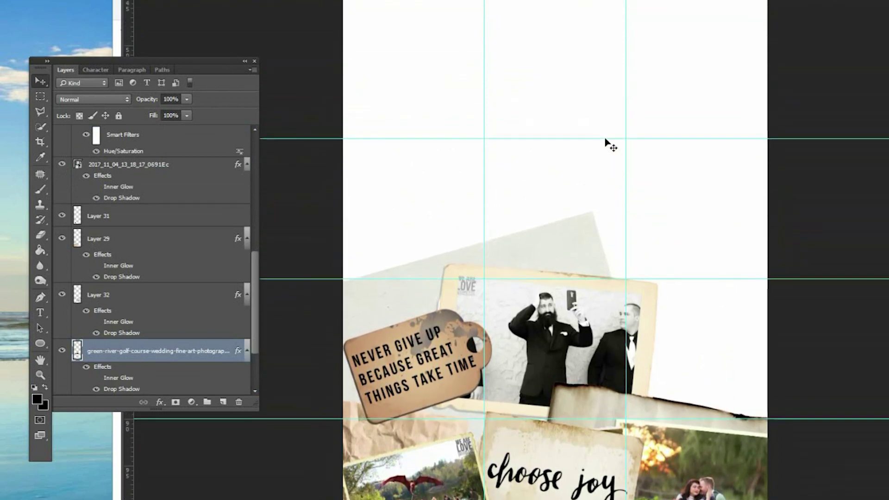
scroll(607, 141, "up", 5)
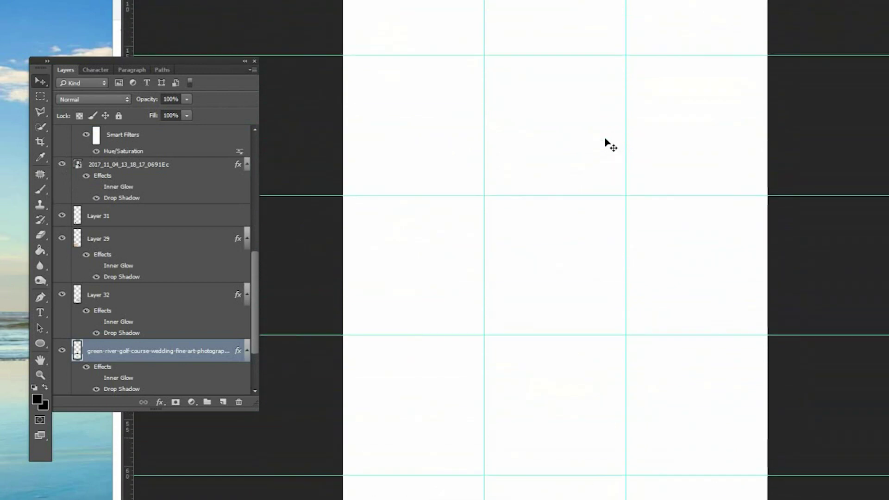
scroll(605, 138, "up", 1)
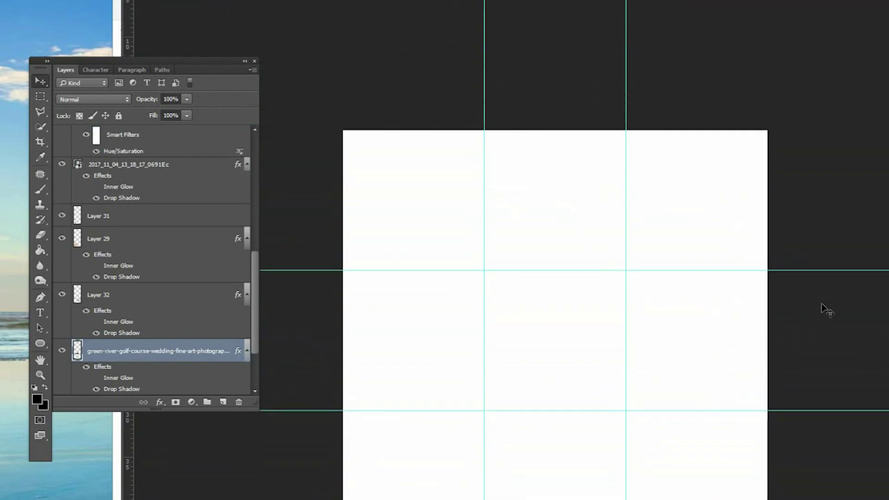
scroll(815, 307, "down", 2)
scroll(817, 310, "down", 6)
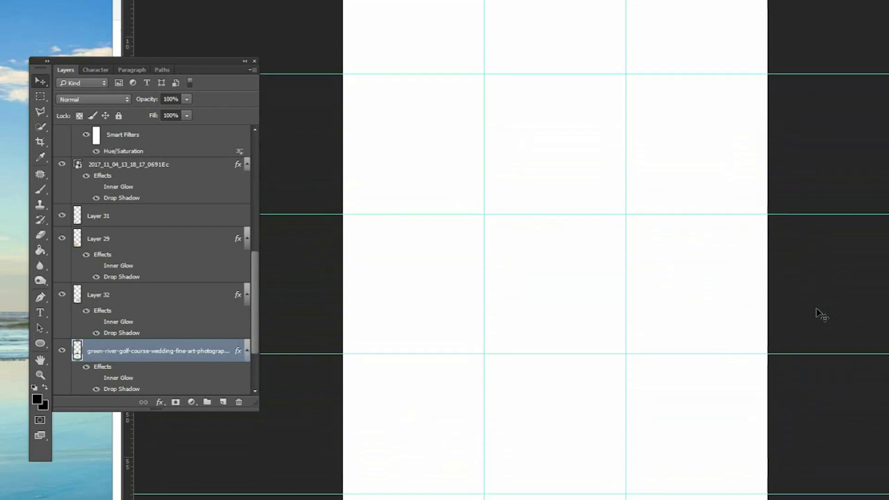
scroll(806, 311, "down", 3)
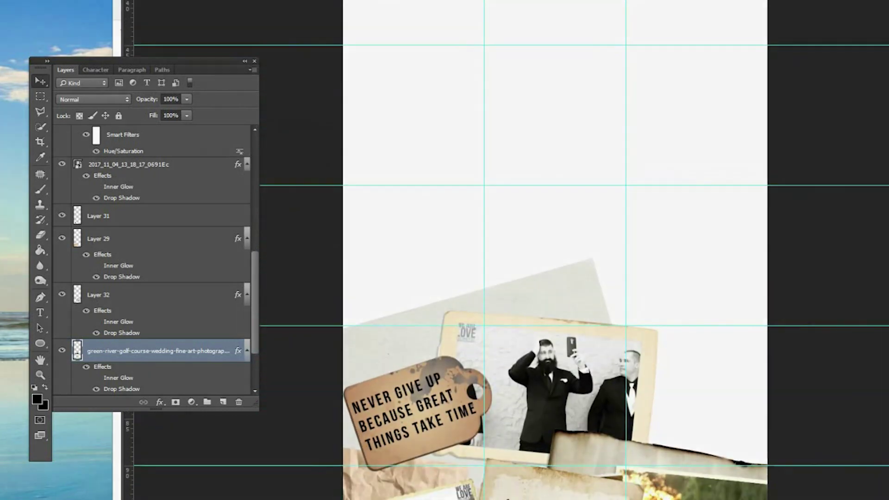
- Minimise the OBS window and look through the filled collage from its upper rows down to the last row
mouse_move(715, 499)
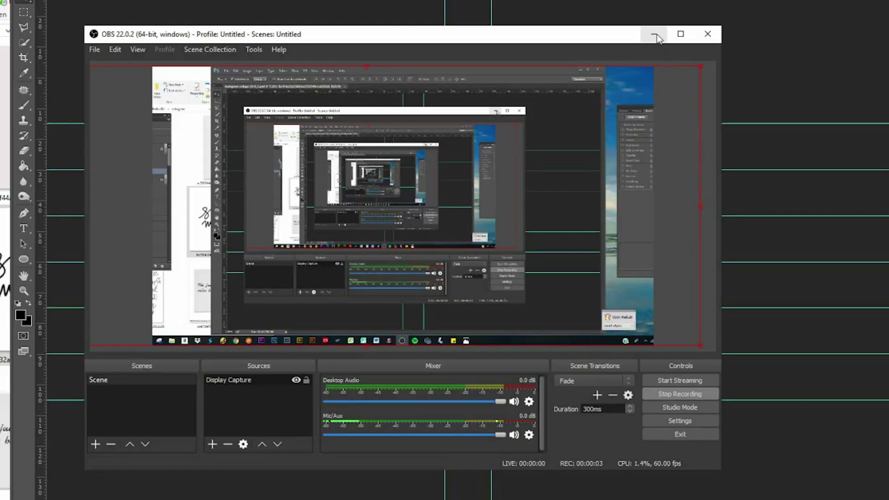
left_click(657, 35)
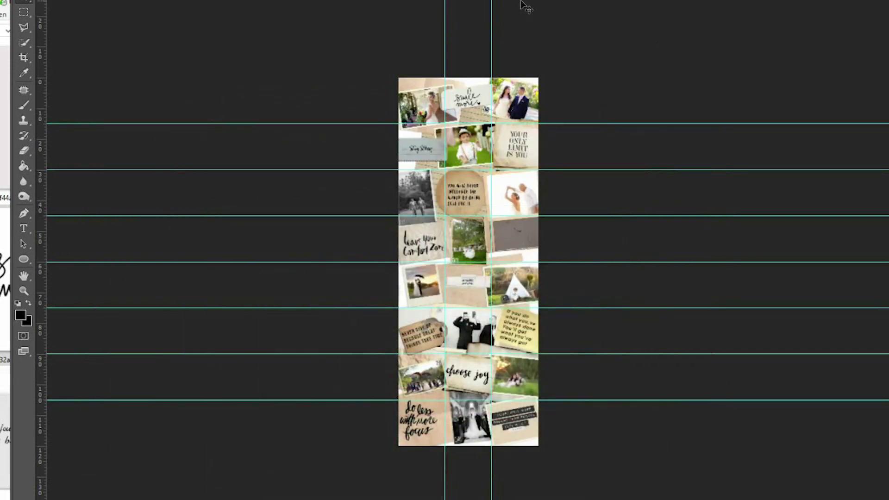
scroll(623, 233, "up", 7)
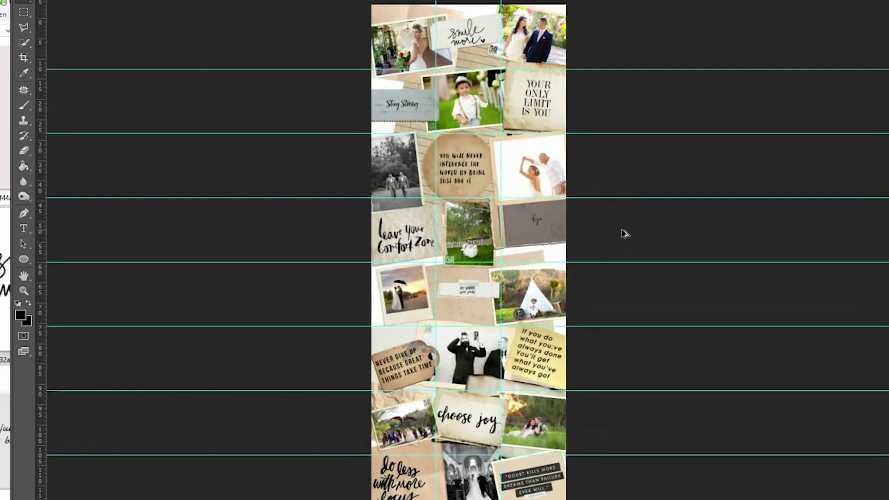
scroll(607, 206, "up", 1)
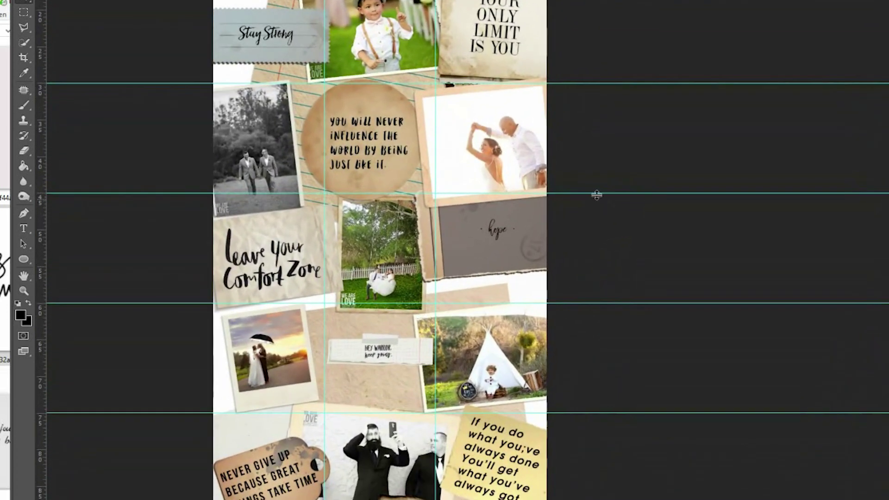
scroll(583, 199, "down", 3)
scroll(565, 200, "down", 6)
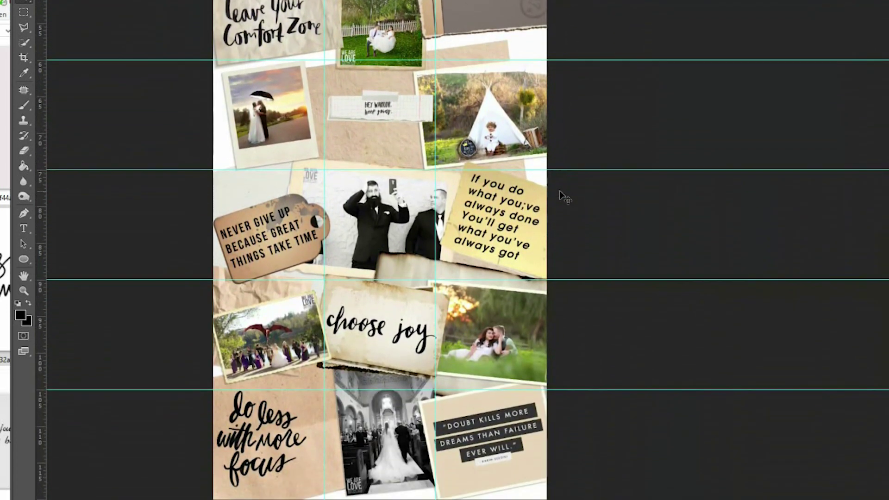
- Look through the filled collage again from its last row up to the first and back down to the middle rows
scroll(559, 196, "up", 5)
scroll(551, 185, "up", 6)
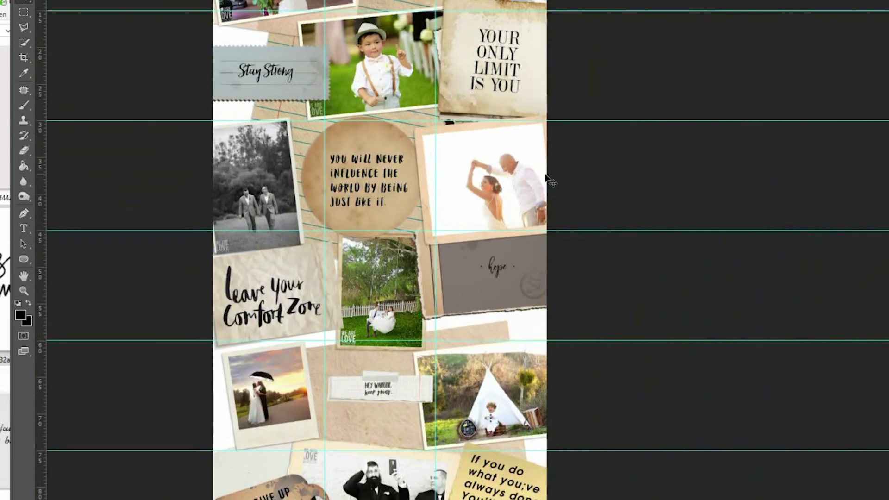
scroll(544, 174, "up", 6)
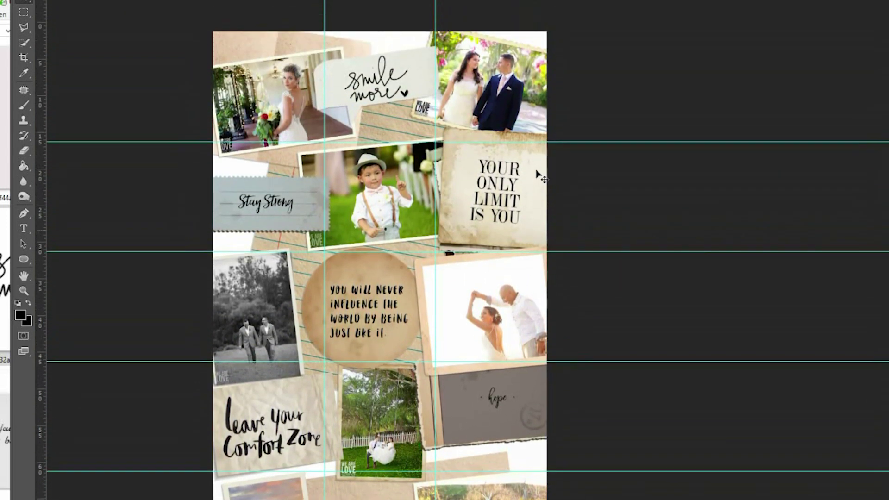
scroll(534, 162, "down", 2)
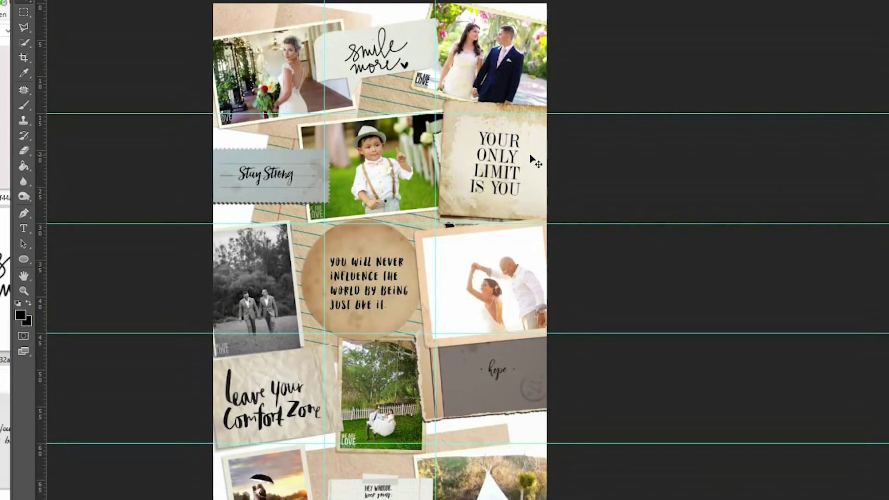
scroll(527, 157, "down", 9)
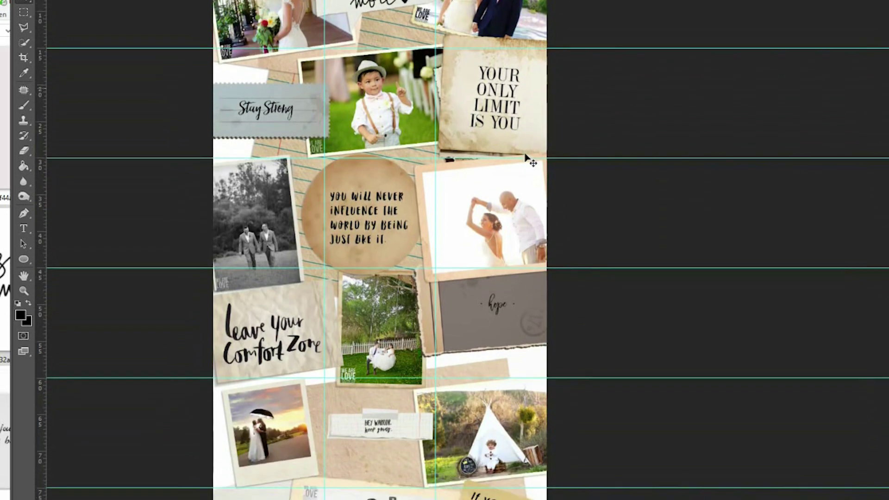
scroll(505, 169, "down", 2)
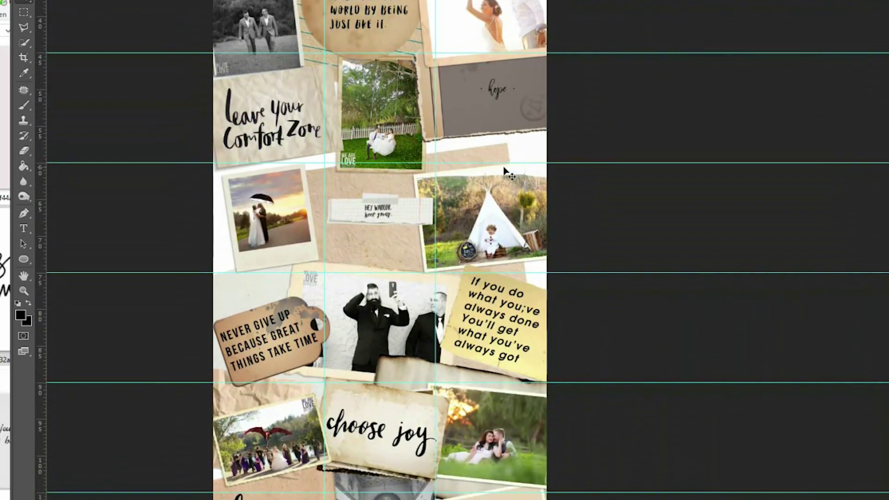
scroll(500, 170, "up", 8)
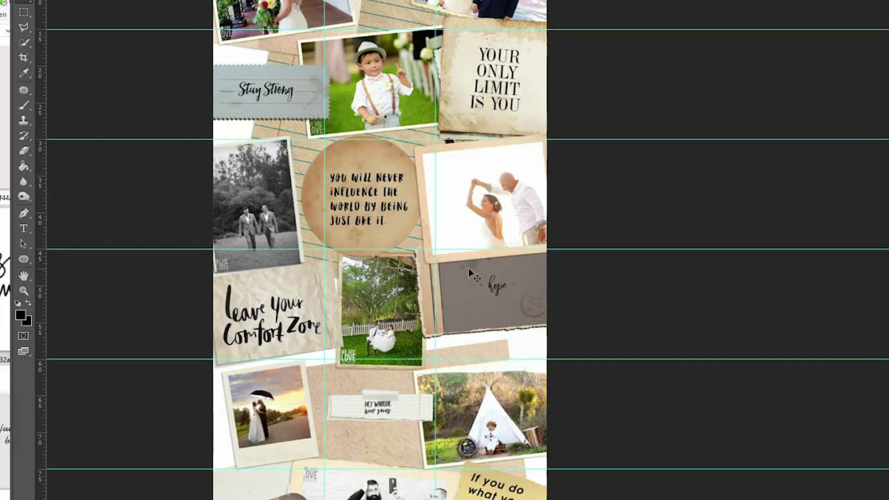
- Display the action sets beside the collage with the Favorites and FLORABELLA TRINITY ACTIONS sets collapsed
key("F5")
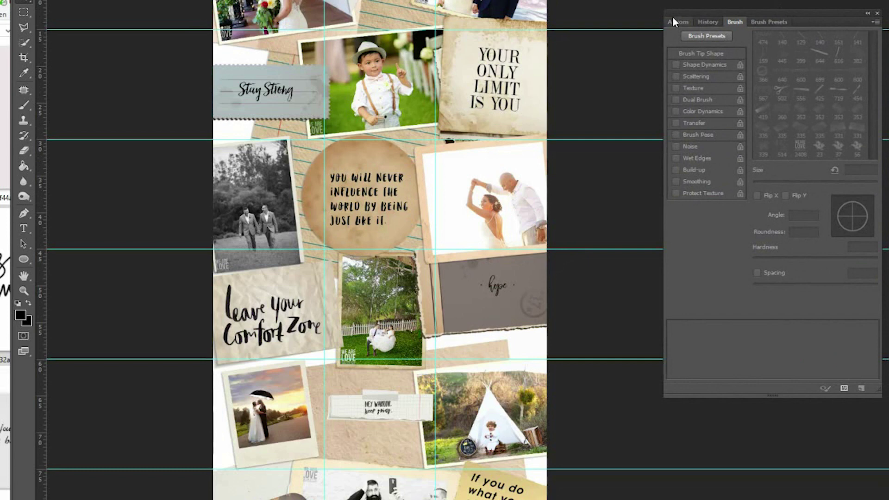
left_click(675, 22)
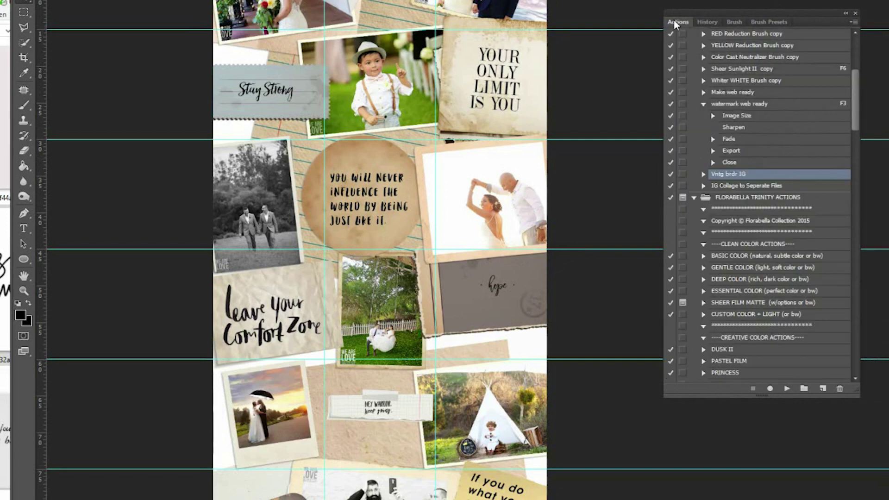
left_click(702, 104)
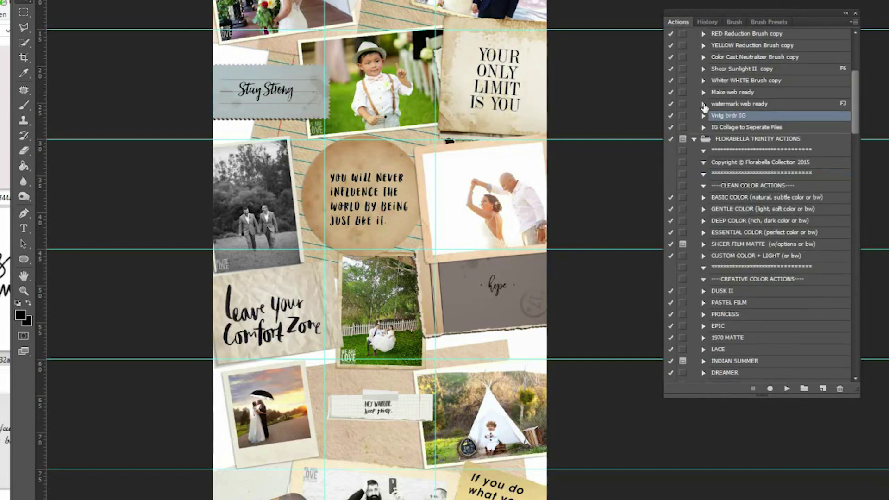
left_click(694, 141)
scroll(696, 142, "up", 3)
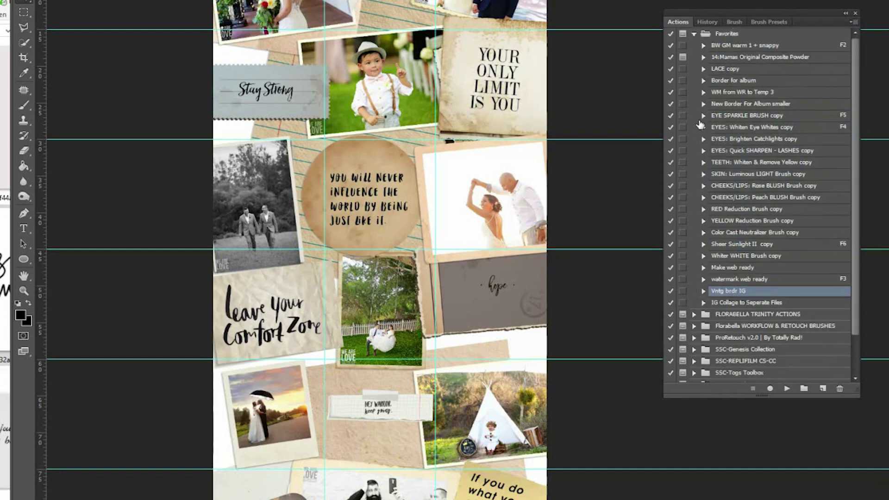
left_click(694, 34)
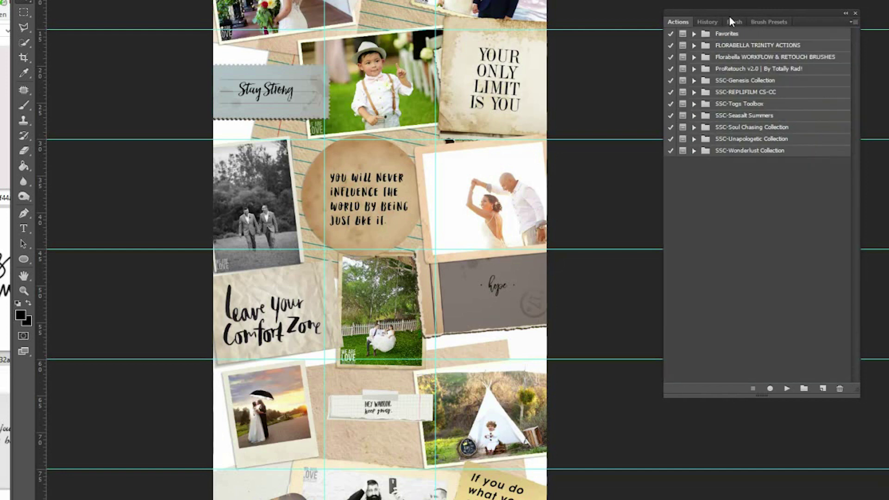
left_click_drag(729, 16, 637, 30)
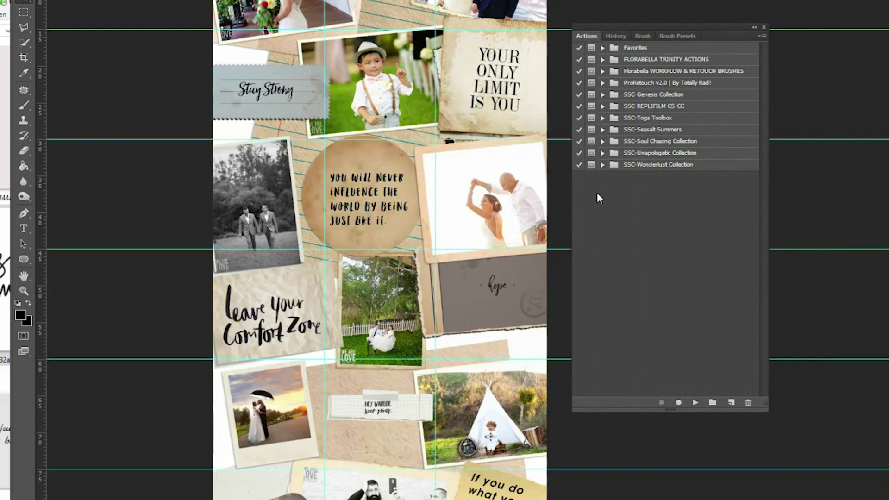
- Create an action named IG Action New in the Favorites set, with no function key, and start recording it
left_click(626, 49)
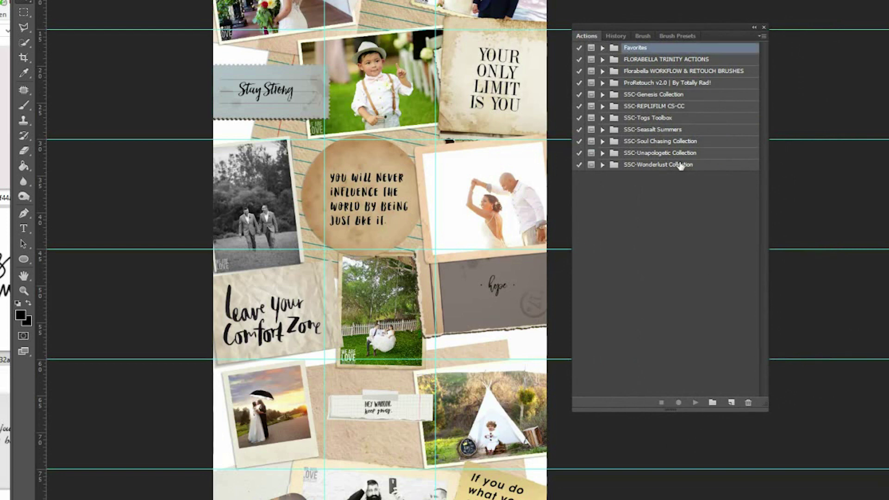
left_click(731, 403)
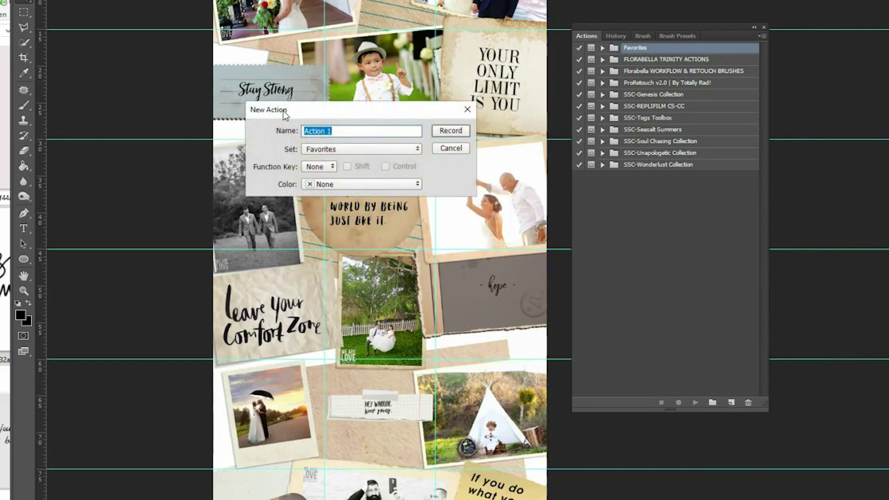
left_click_drag(283, 110, 340, 202)
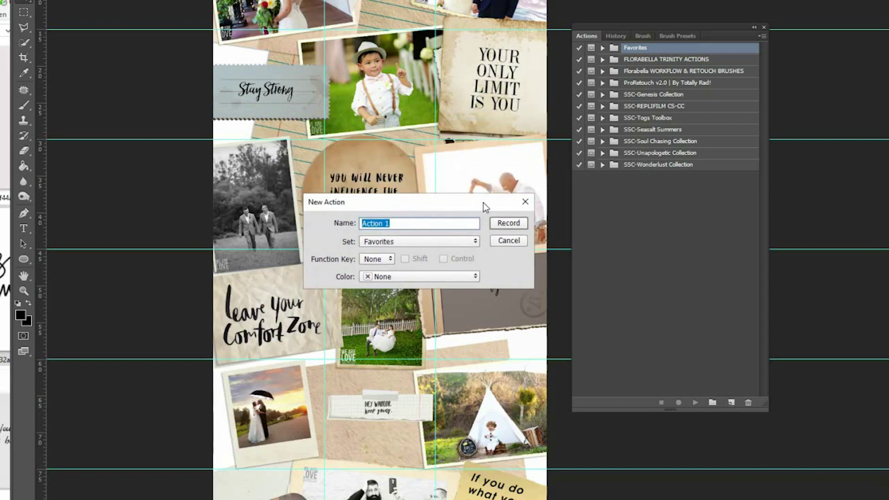
type("IG")
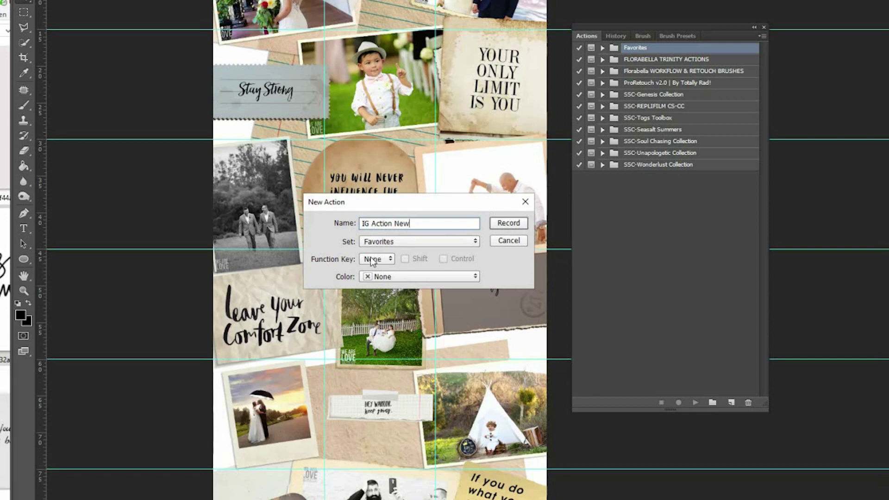
left_click(389, 259)
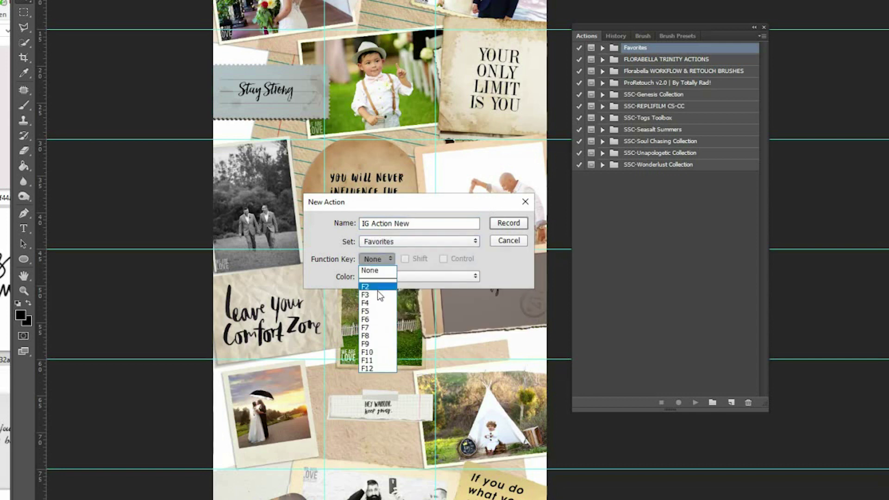
left_click(418, 282)
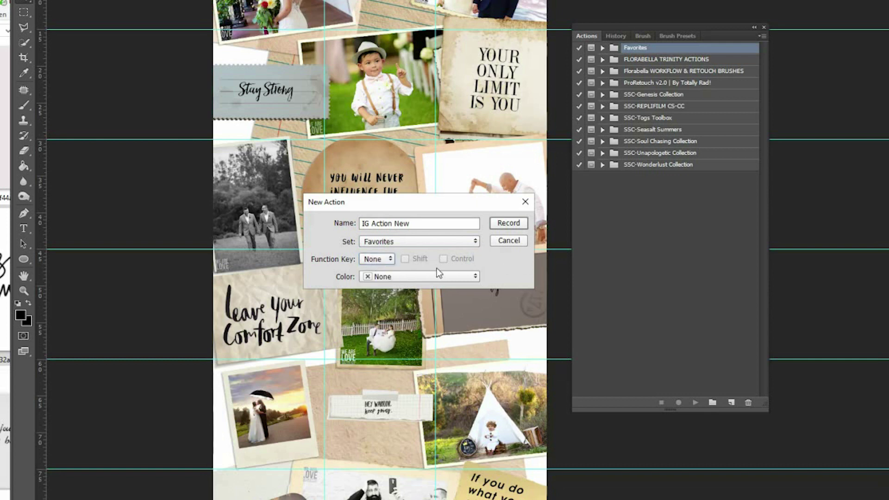
left_click(508, 225)
- Select the Rectangular Marquee tool and record a new vertical guide at position 1080 in the action
scroll(796, 182, "down", 4)
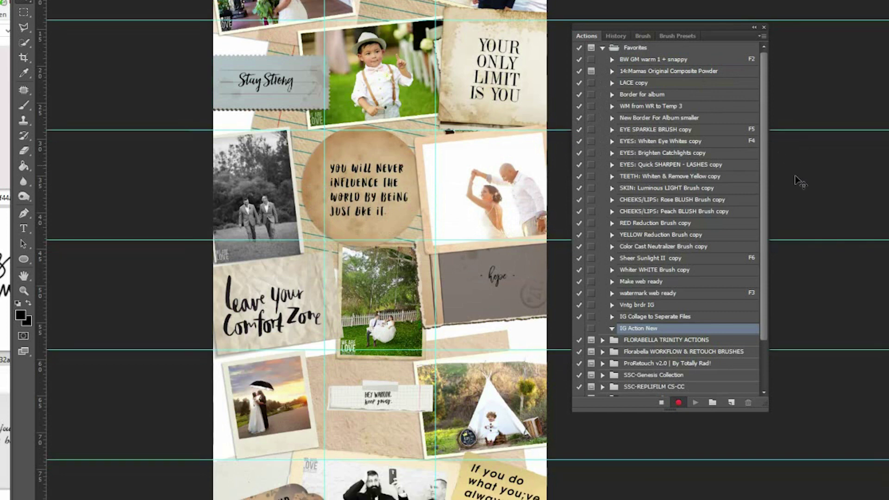
scroll(833, 197, "down", 8)
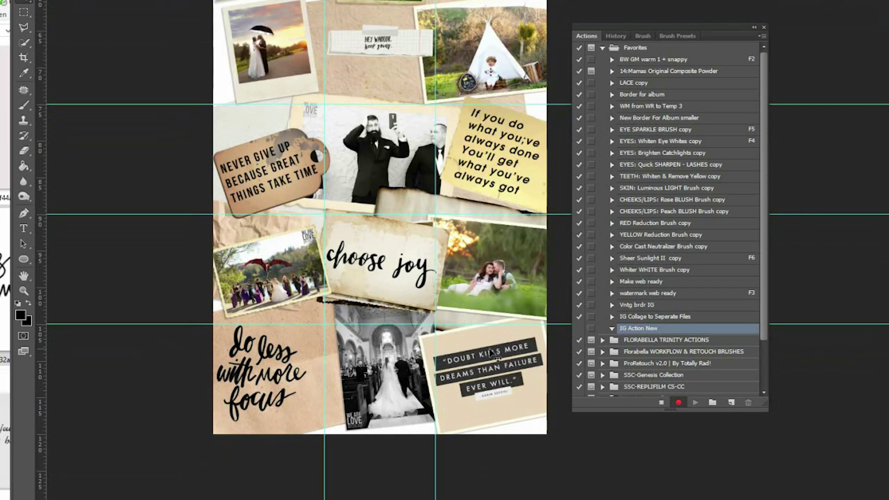
left_click(22, 12)
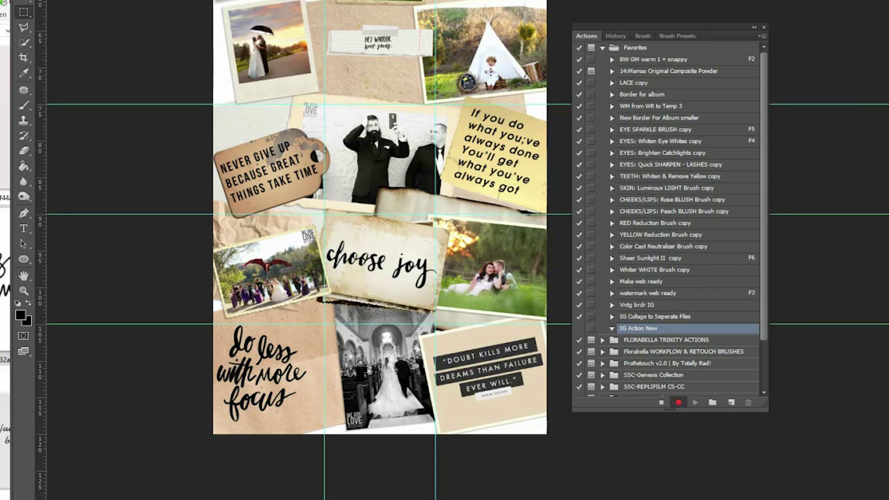
left_click(243, 0)
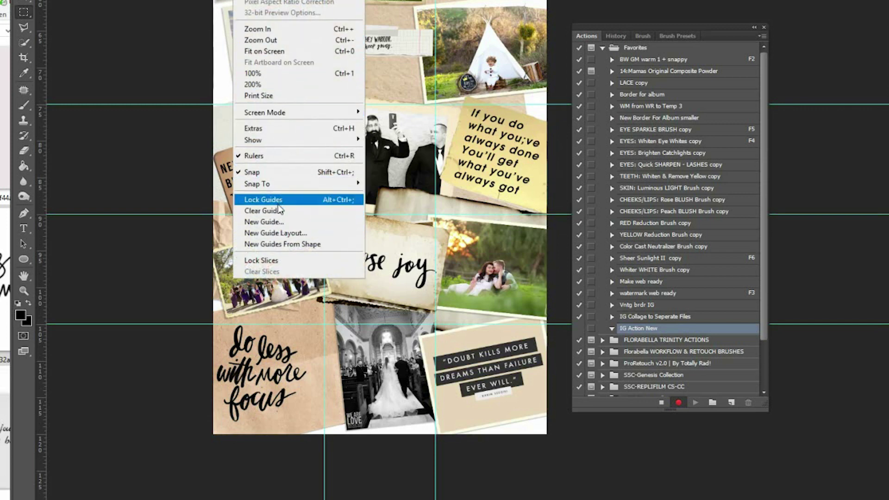
left_click(279, 221)
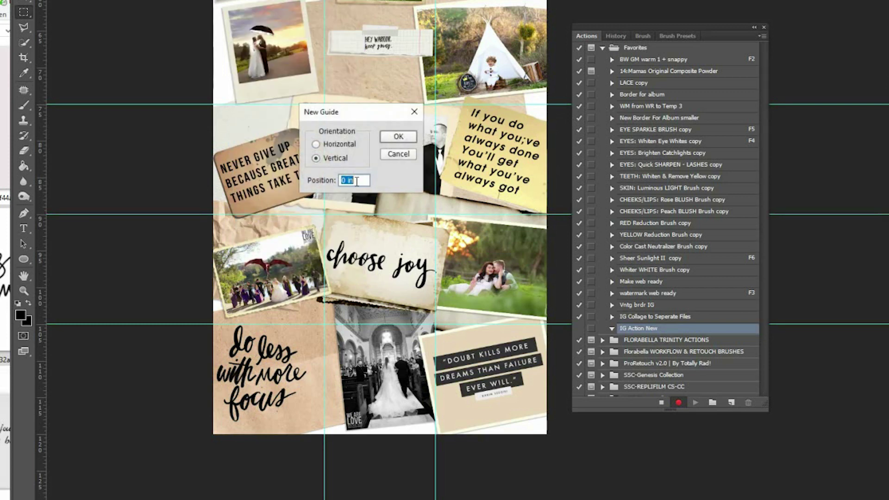
type("1080")
left_click(405, 137)
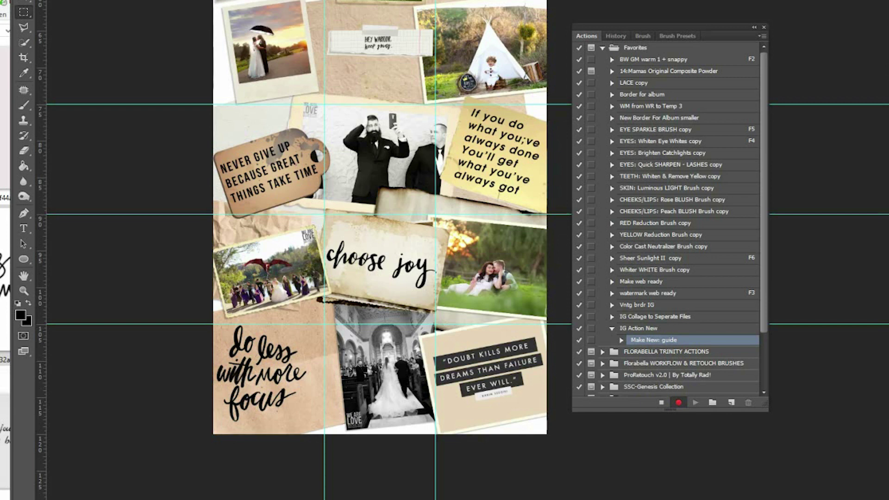
- Record a second vertical guide at position 2160
left_click(243, 0)
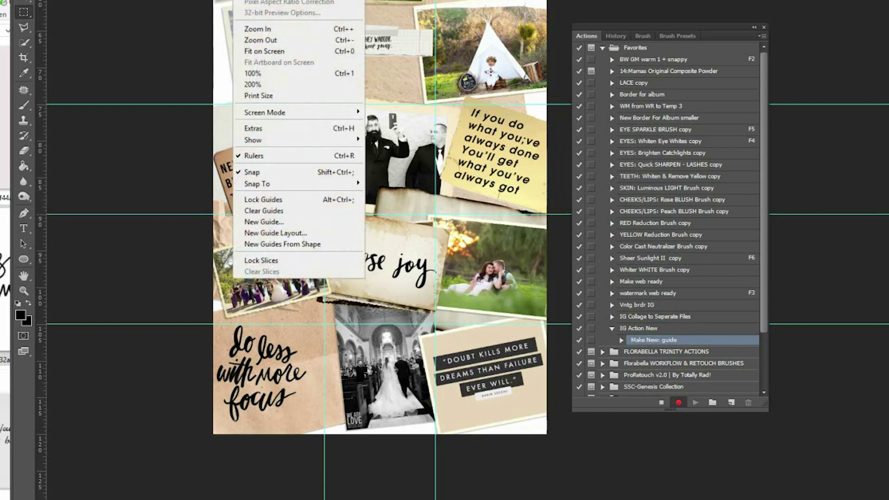
left_click(277, 222)
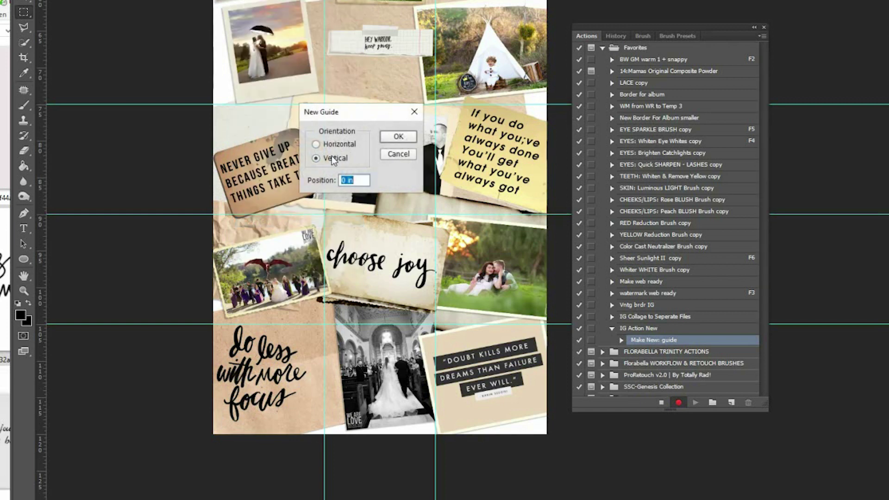
left_click(358, 180)
double_click(357, 180)
type("2160")
left_click(405, 136)
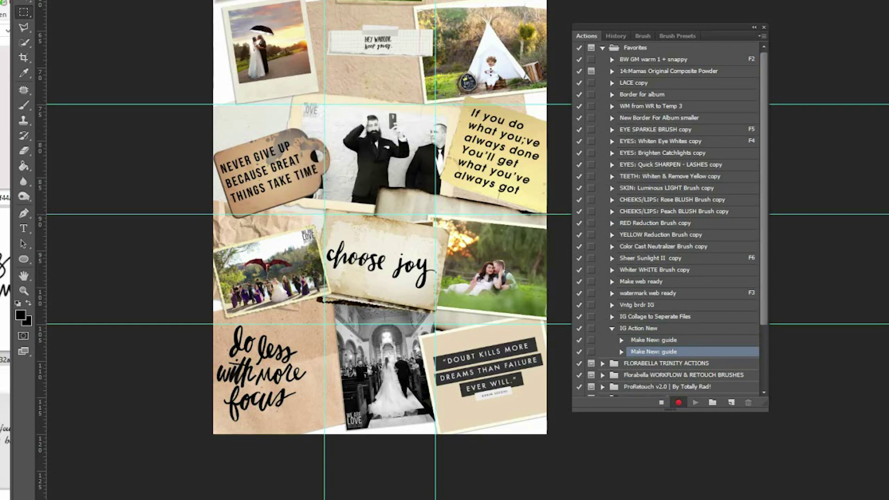
- Look over the guides across the collage's rows and open the Guides, Grid & Slices preferences
scroll(437, 299, "up", 5)
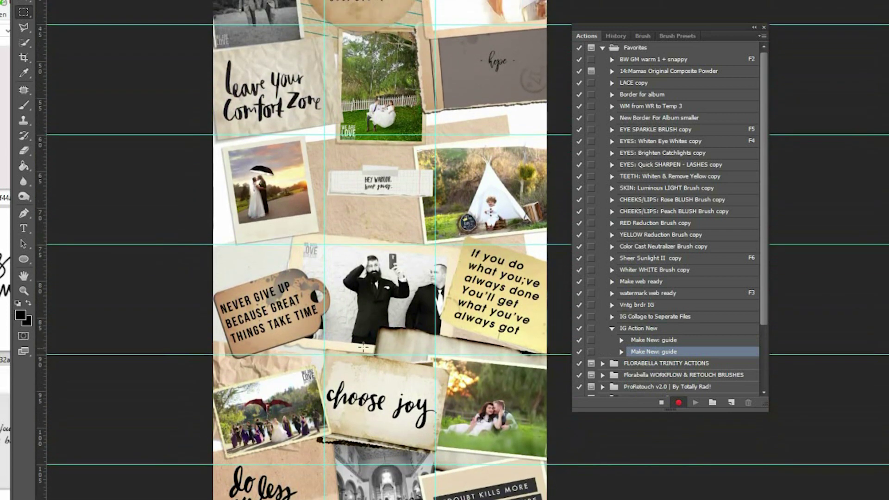
scroll(404, 135, "up", 5)
scroll(404, 134, "up", 1)
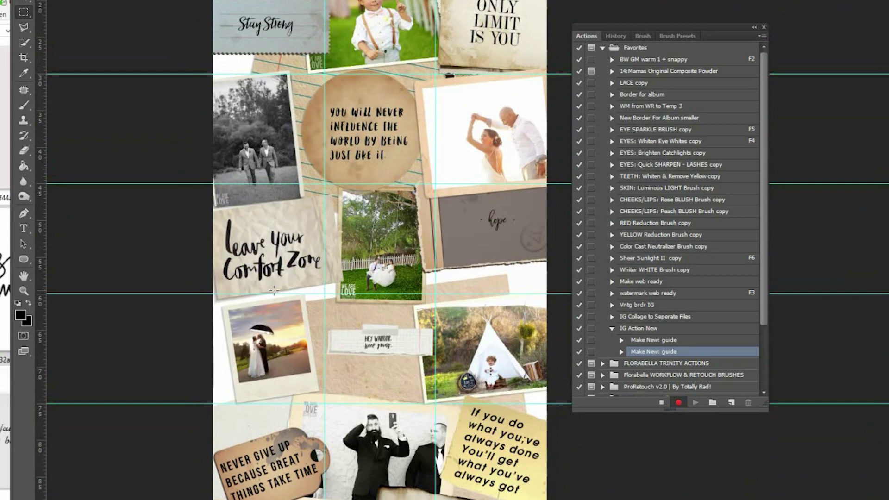
scroll(273, 290, "down", 6)
scroll(270, 277, "down", 2)
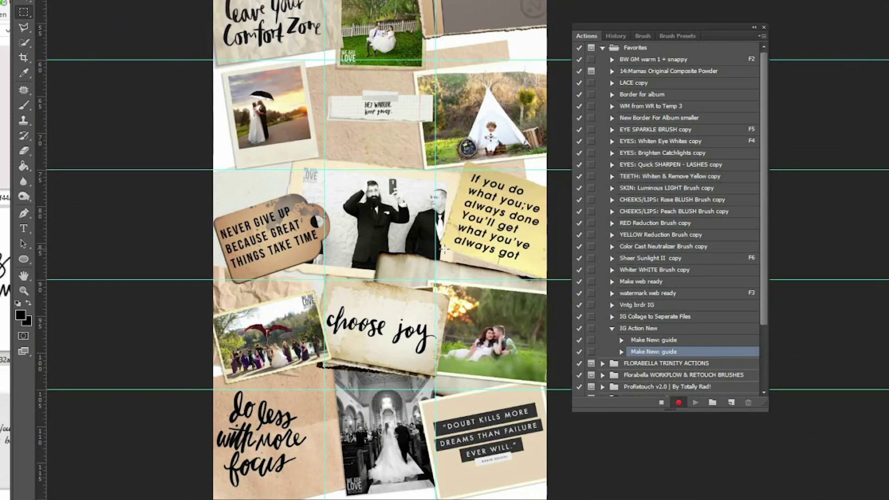
left_click(65, 0)
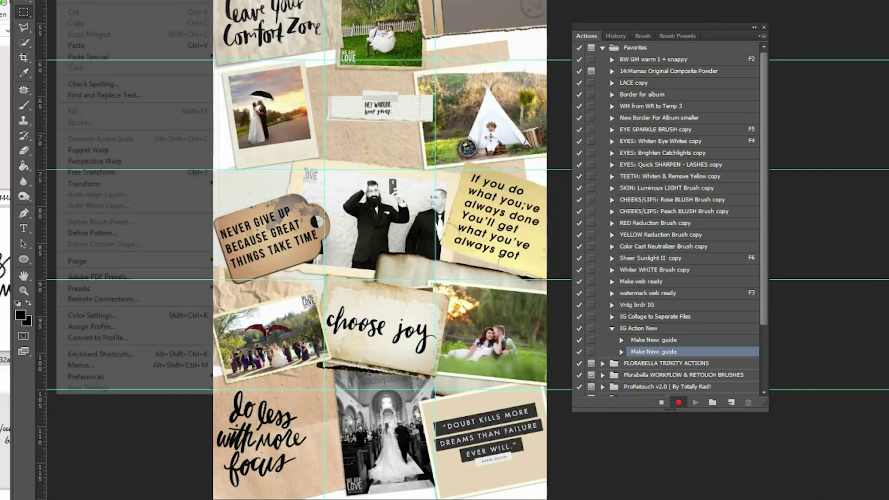
mouse_move(143, 378)
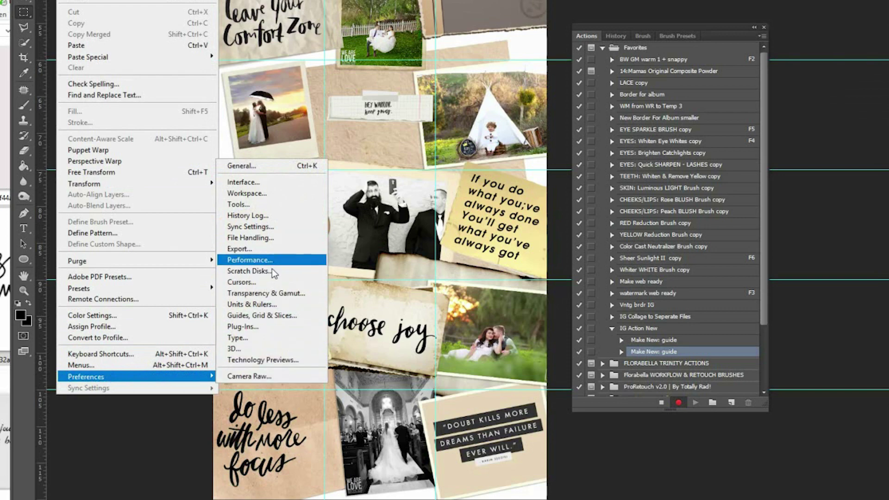
left_click(262, 317)
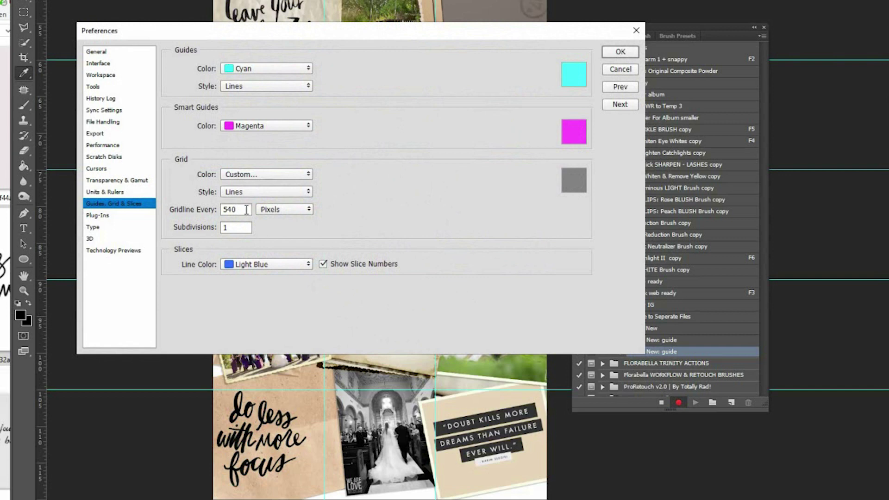
- Try to set the grid's gridline spacing to 1080 pixels in the Guides, Grid & Slices preferences
left_click_drag(250, 209, 223, 209)
type("1080")
left_click(274, 209)
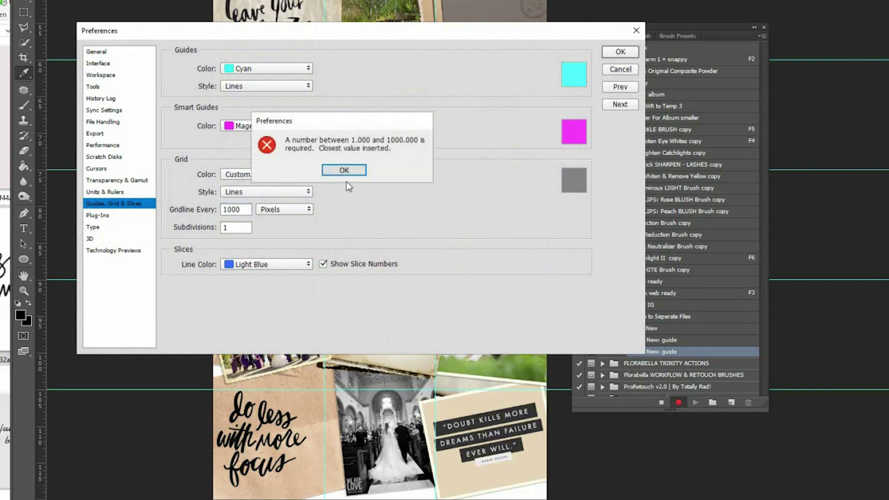
left_click(344, 172)
left_click(259, 210)
left_click(249, 211)
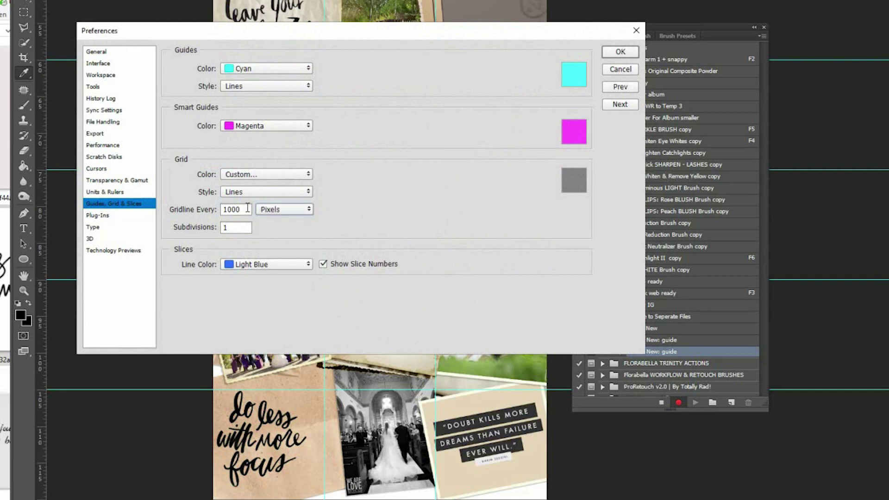
- Set the gridline spacing to 540 pixels and apply the preferences
left_click_drag(250, 209, 222, 209)
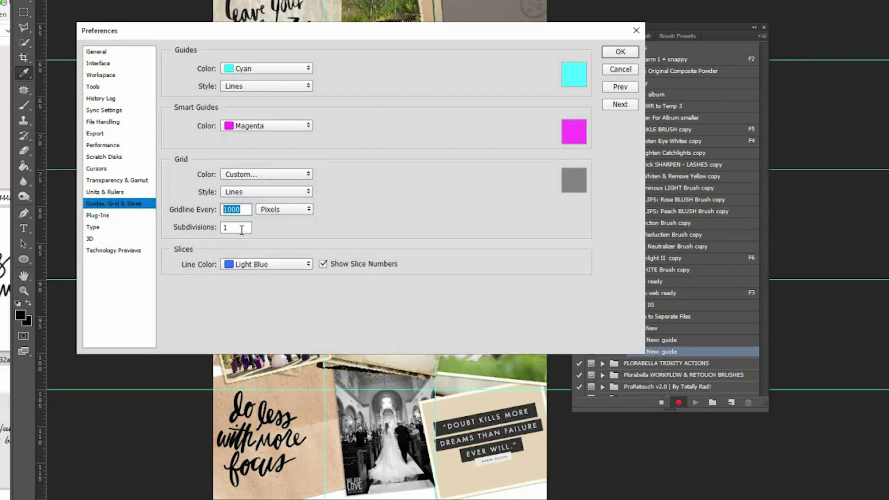
type("540")
left_click(624, 52)
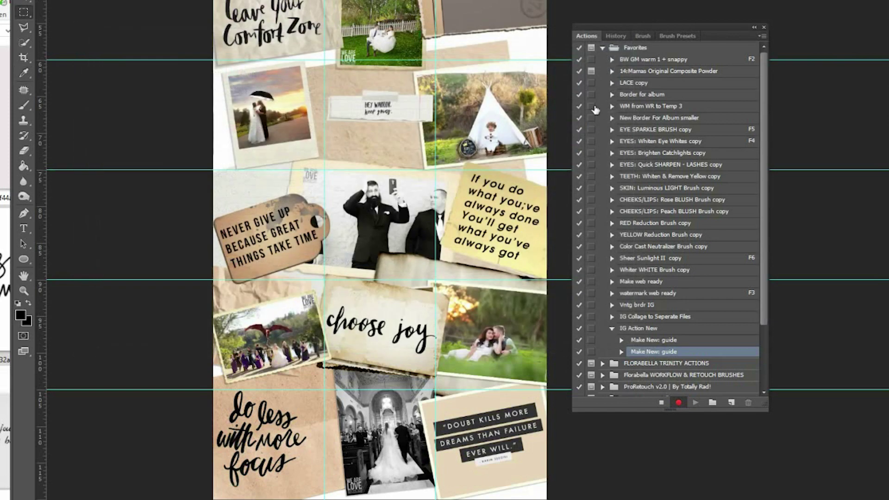
- Display the grid in place of the guides, then try selecting the "do less with more focus" square along the gridlines and deselect it
scroll(465, 390, "up", 1)
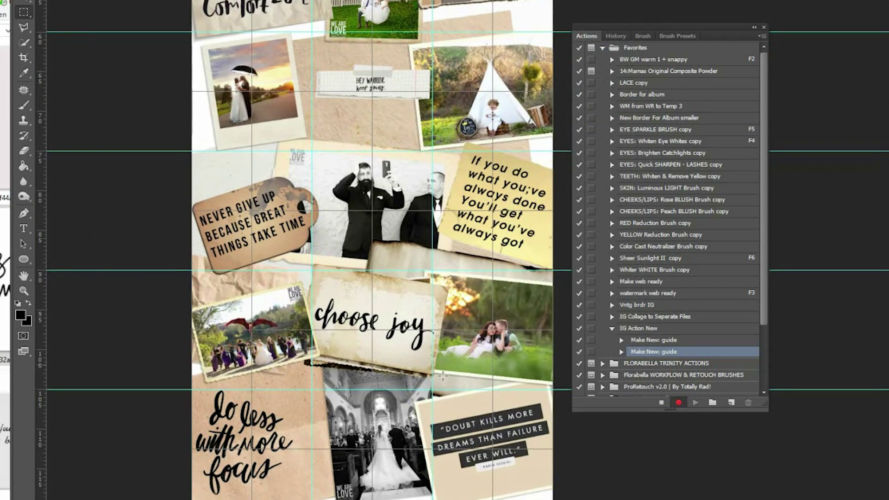
scroll(442, 376, "up", 3)
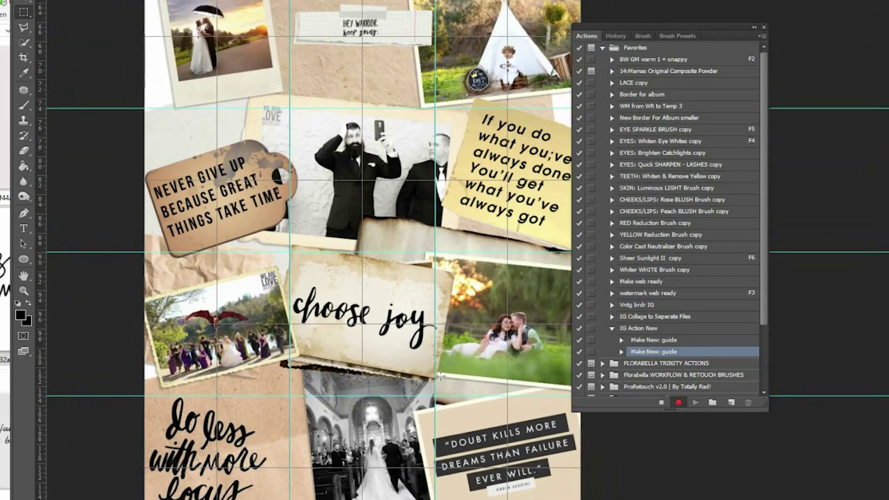
scroll(441, 376, "up", 1)
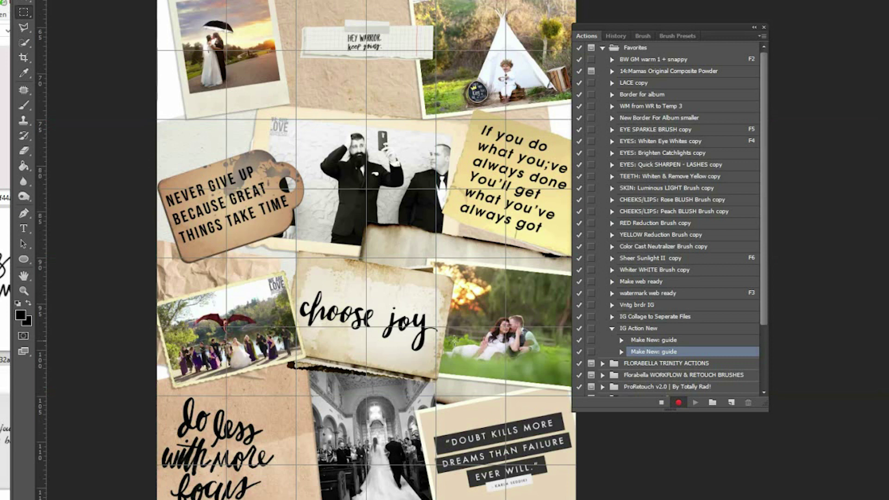
scroll(452, 321, "down", 3)
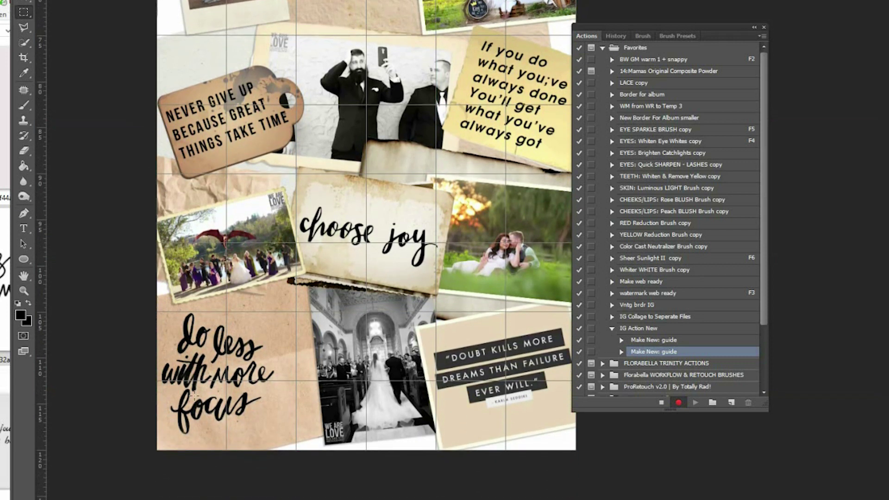
left_click_drag(160, 312, 296, 452)
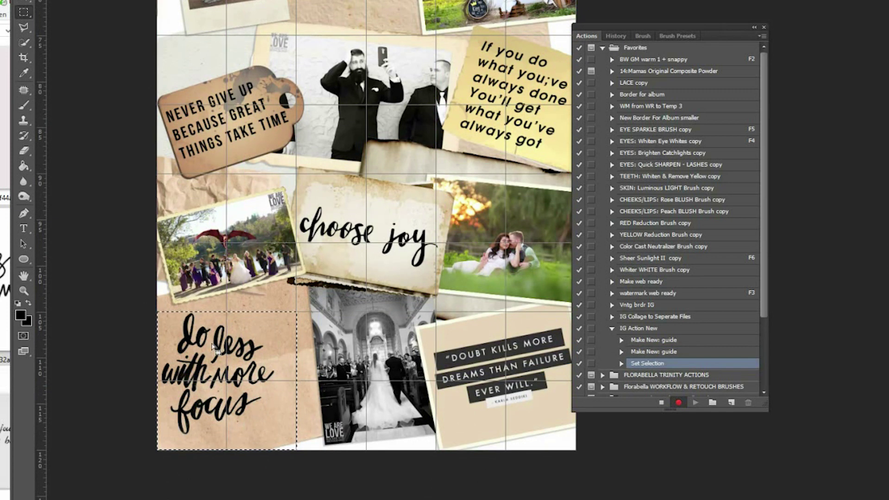
key("ctrl+d")
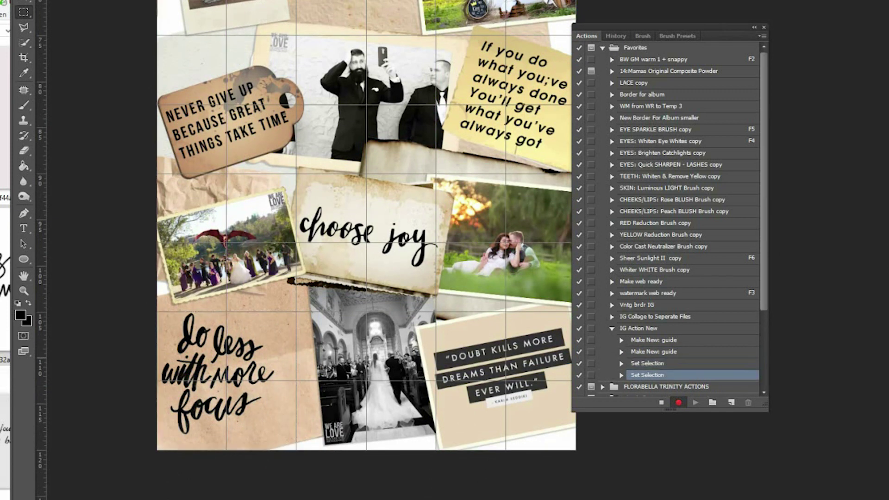
- Switch the collage overlay from the grid back to the guides and move the Actions panel clear of the collage
key("ctrl+h")
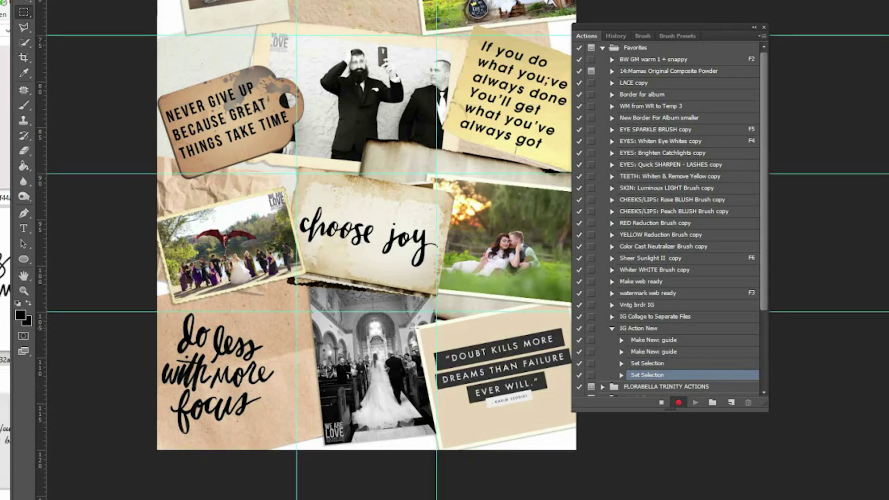
scroll(413, 342, "up", 1)
scroll(412, 342, "up", 5)
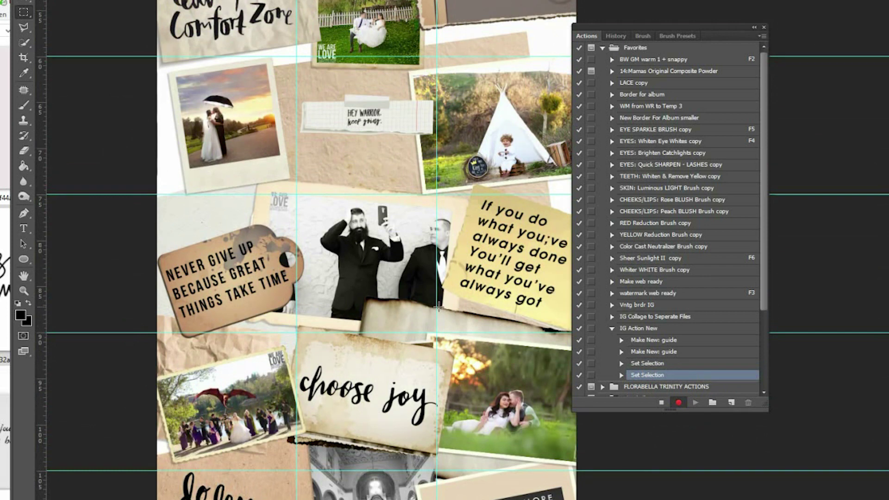
scroll(414, 296, "down", 3)
scroll(446, 248, "down", 3)
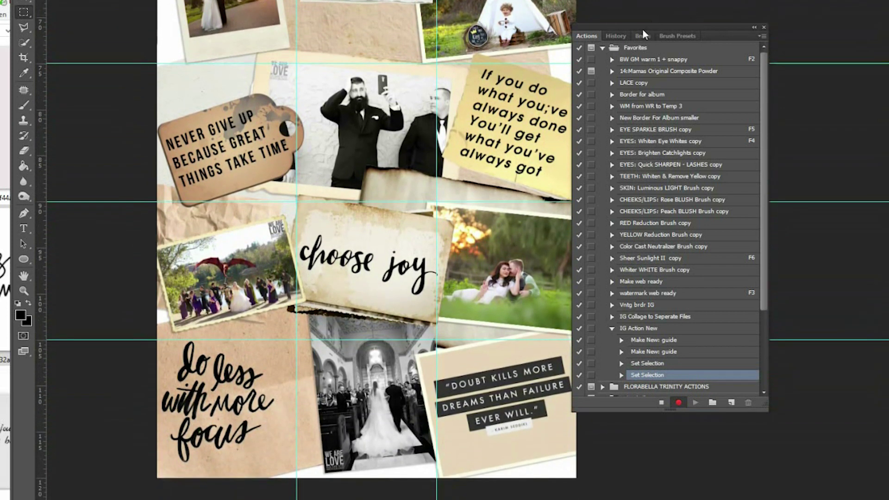
left_click_drag(643, 29, 681, 23)
left_click(64, 1)
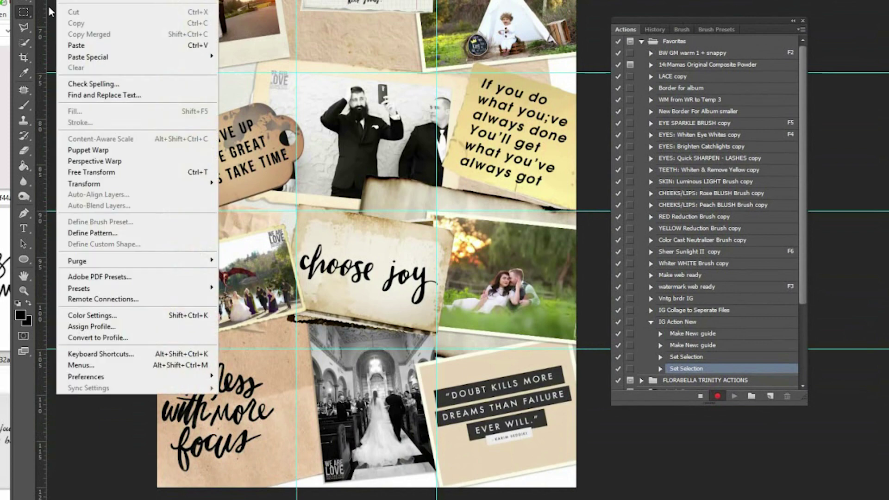
mouse_move(130, 378)
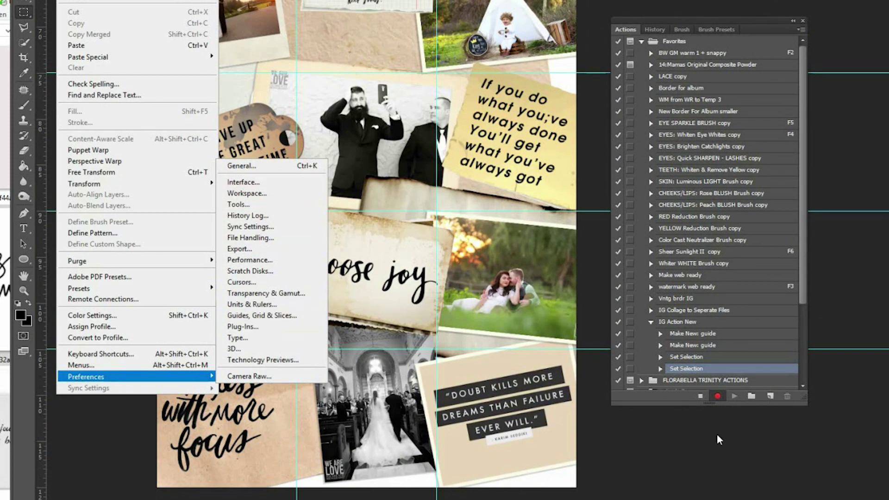
left_click(684, 452)
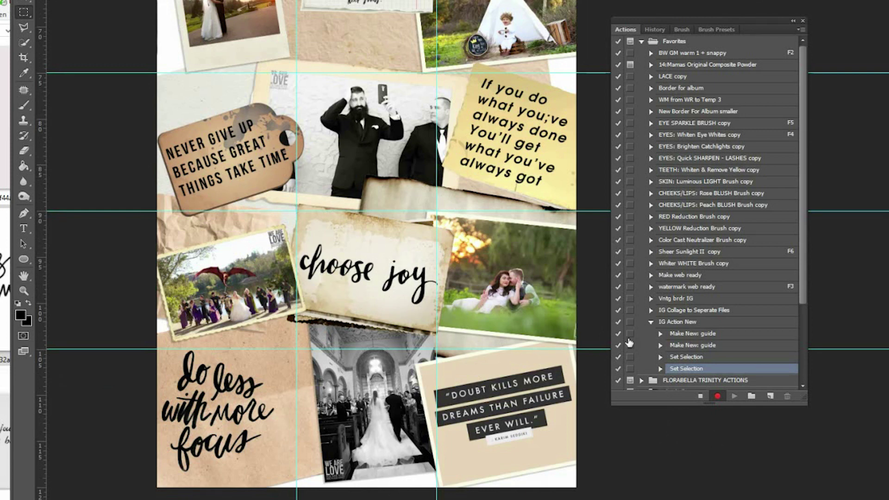
- Duplicate the current layer twice with Layer Via Copy and toggle the guides' visibility
key("ctrl+j")
key("ctrl+j")
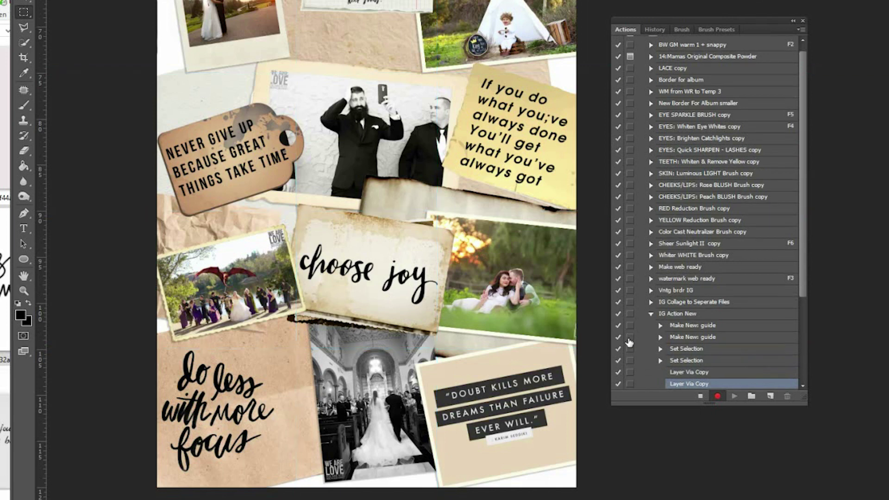
key("ctrl+semicolon")
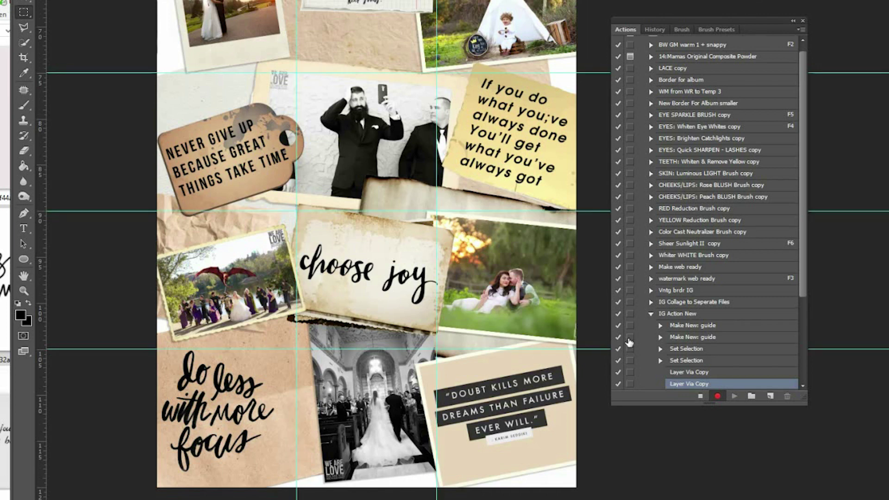
key("ctrl+semicolon")
- Turn off snapping to Document Bounds
left_click(267, 0)
mouse_move(243, 0)
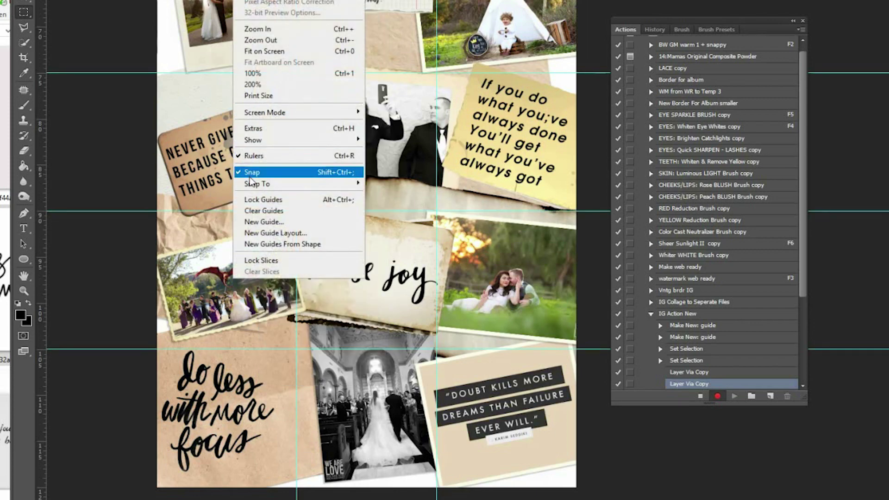
mouse_move(277, 185)
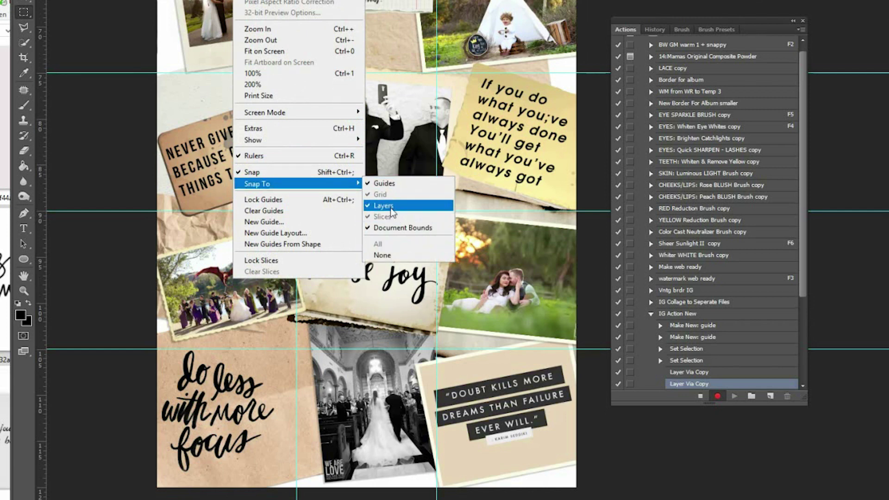
left_click(398, 228)
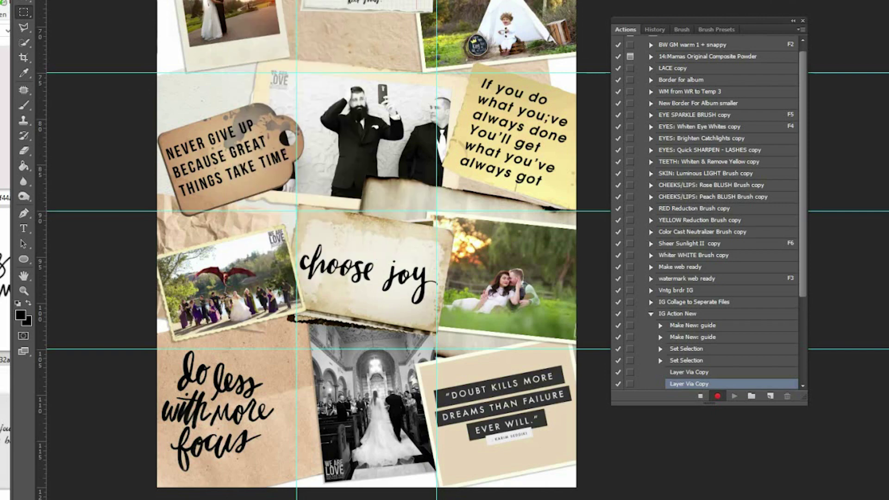
- Turn snapping to Document Bounds back on
left_click(271, 1)
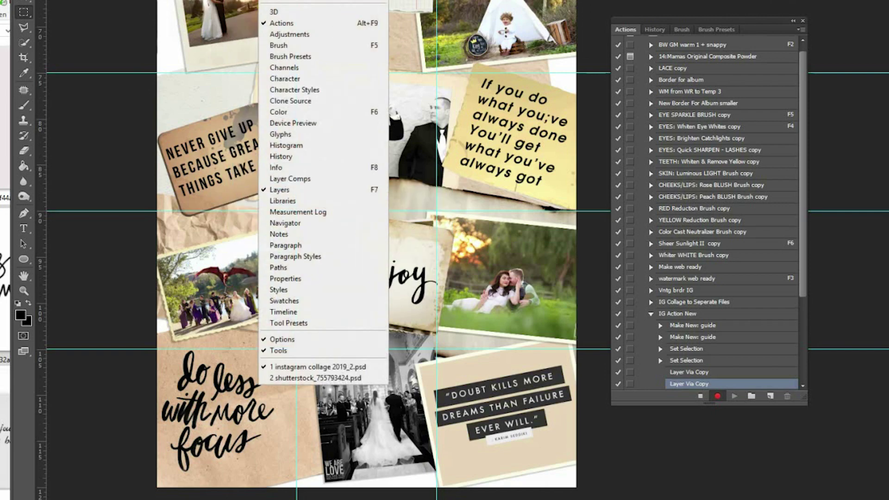
key("Left")
key("Right")
key("Left")
mouse_move(297, 183)
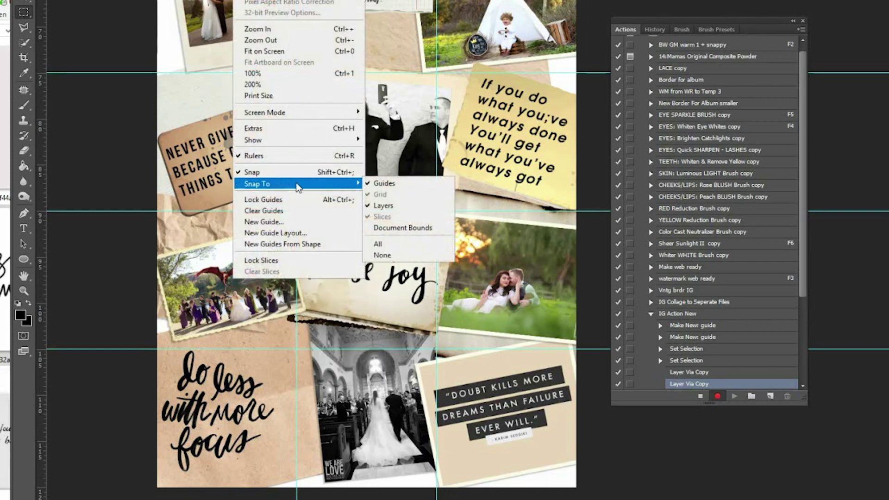
left_click(402, 227)
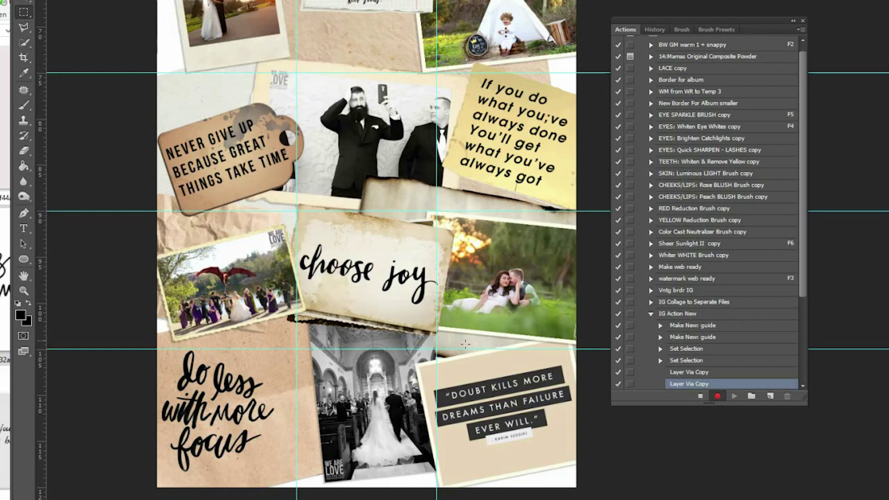
- Delete all recorded guide, selection and layer-copy commands from IG Action New and restart its recording
left_click(701, 396)
left_click(699, 325)
scroll(711, 371, "down", 1)
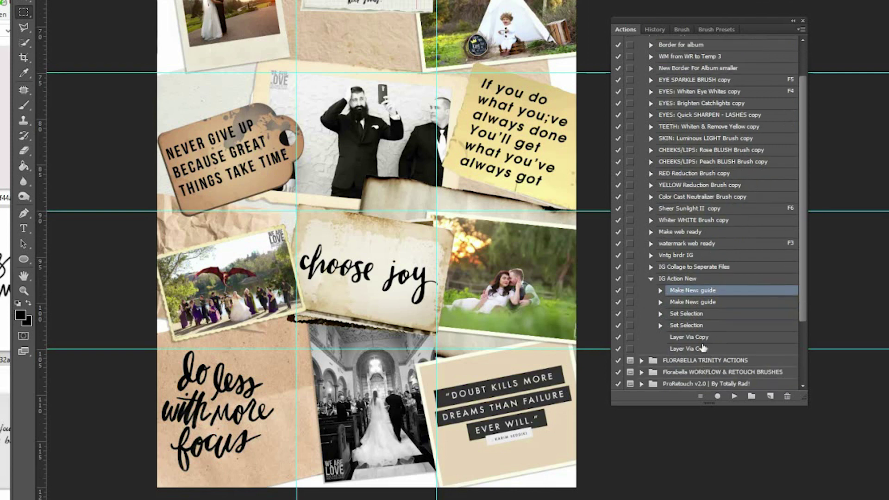
left_click(702, 347, "shift")
left_click(787, 397)
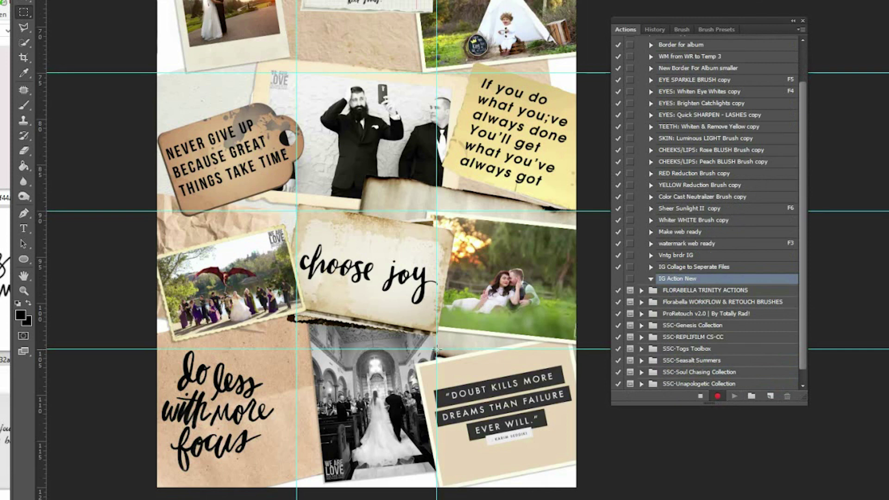
- Record a marquee selection of the "Doubt kills more dreams" square, from the guide intersection to the collage's outer corner
left_click_drag(437, 350, 494, 440)
key("ctrl+d")
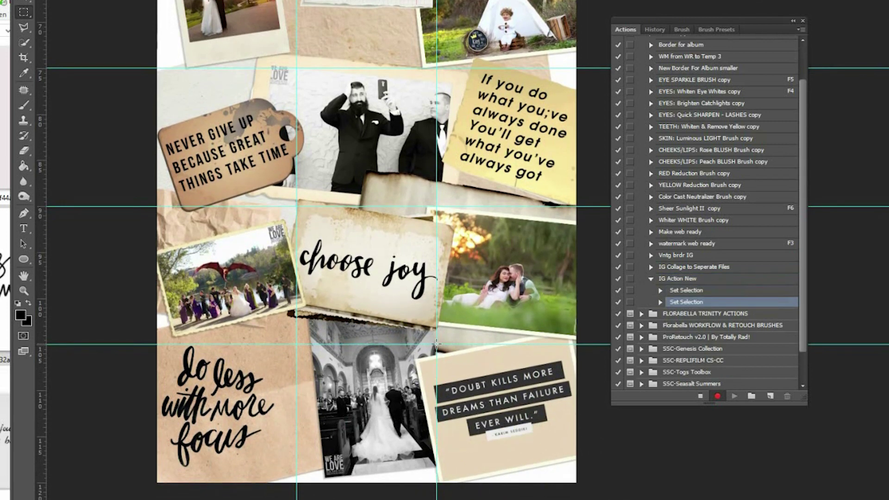
scroll(448, 352, "up", 4)
scroll(447, 349, "down", 3)
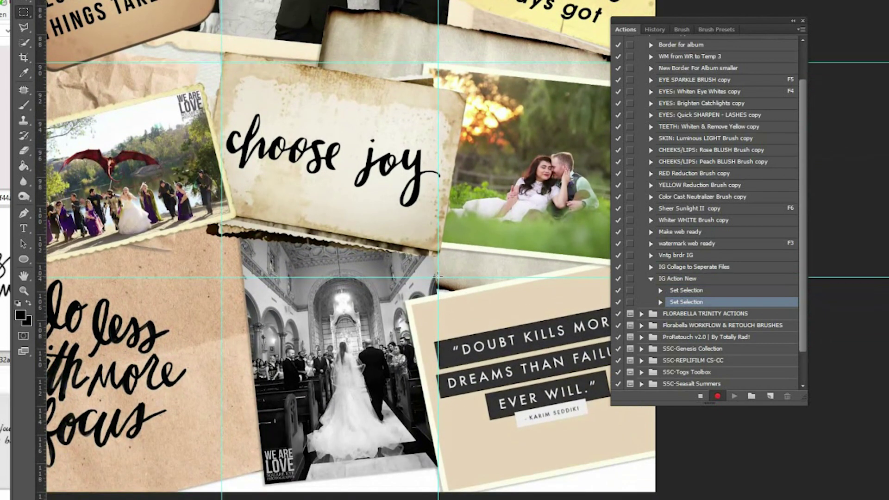
left_click_drag(439, 277, 681, 498)
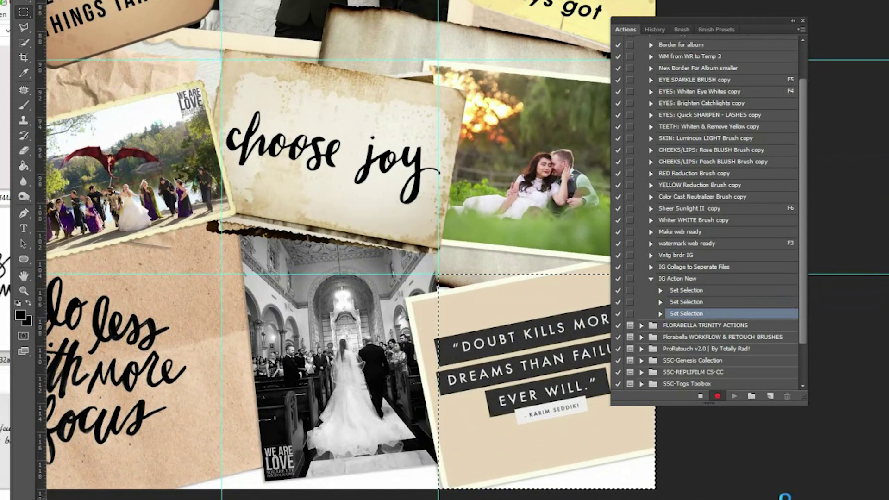
- Copy the selected quote square and save the collage document while recording
key("ctrl+c")
key("Return")
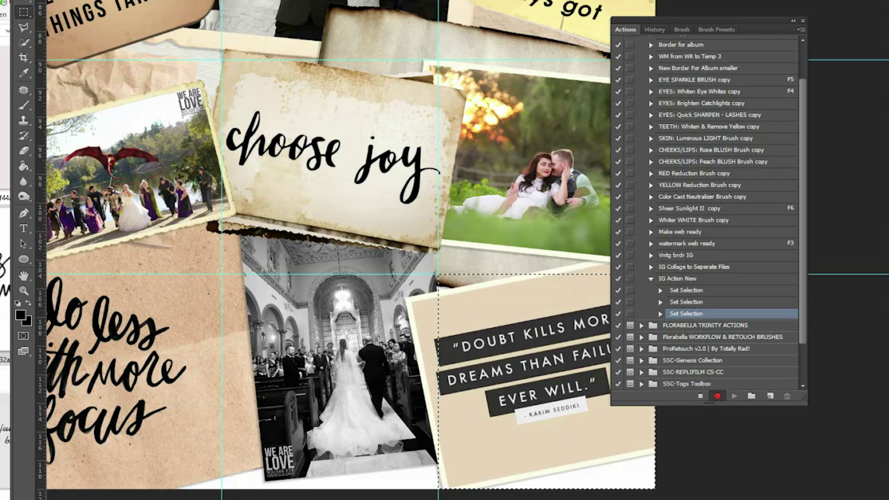
key("ctrl+s")
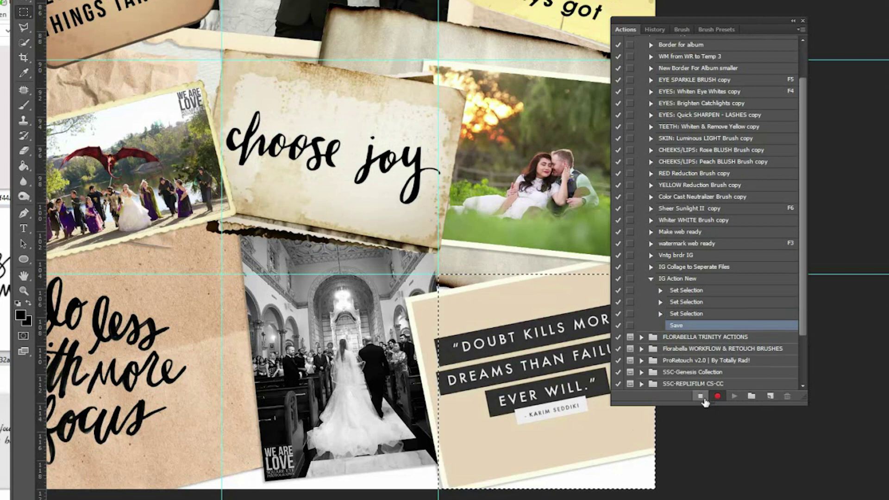
- Stop the recording and delete all recorded Set Selection and Save commands from IG Action New
left_click(700, 396)
double_click(677, 325)
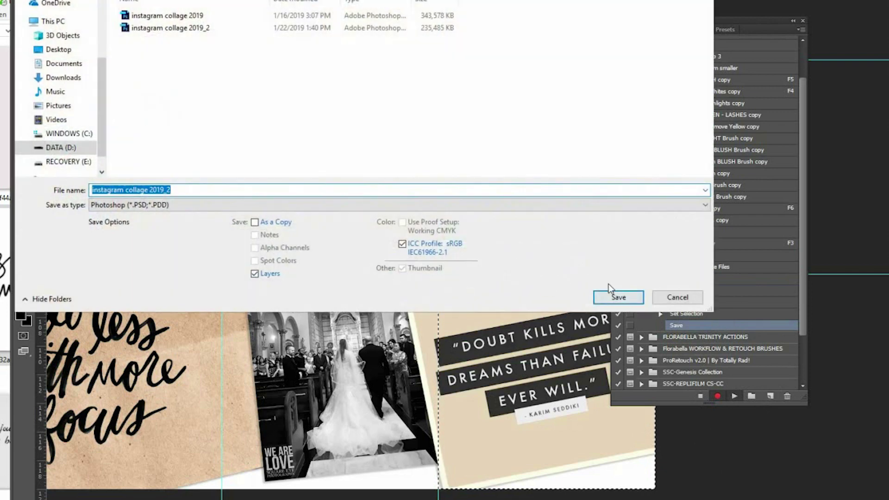
left_click(614, 297)
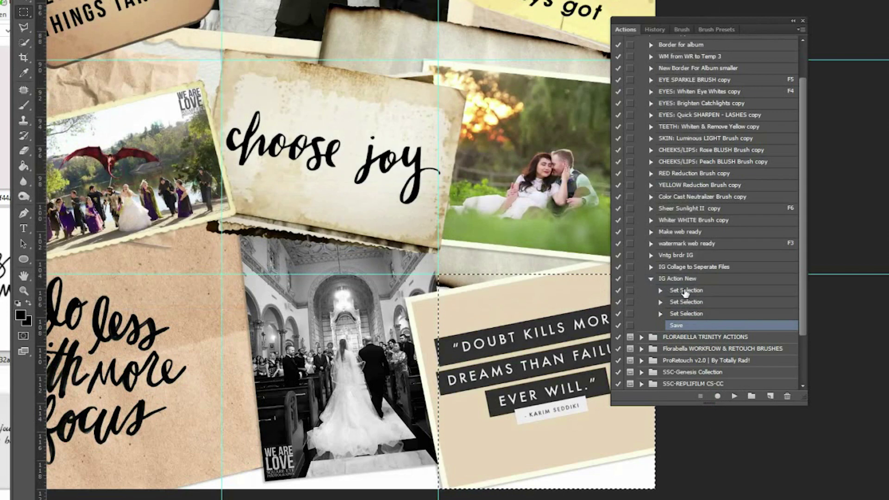
left_click(694, 290)
left_click(676, 326, "shift")
double_click(676, 325)
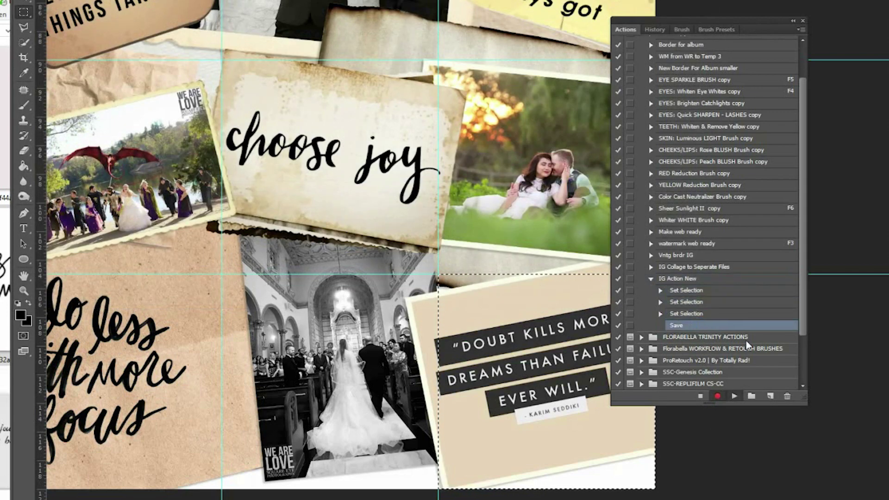
left_click(676, 299)
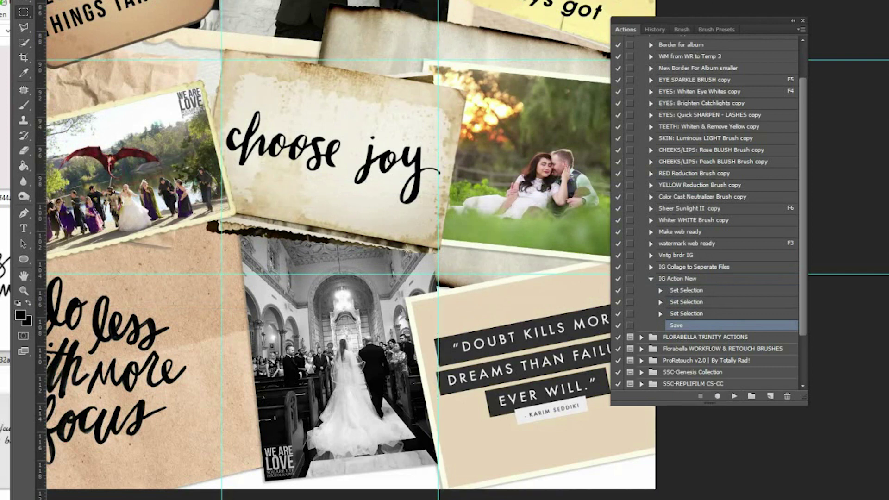
left_click(692, 294)
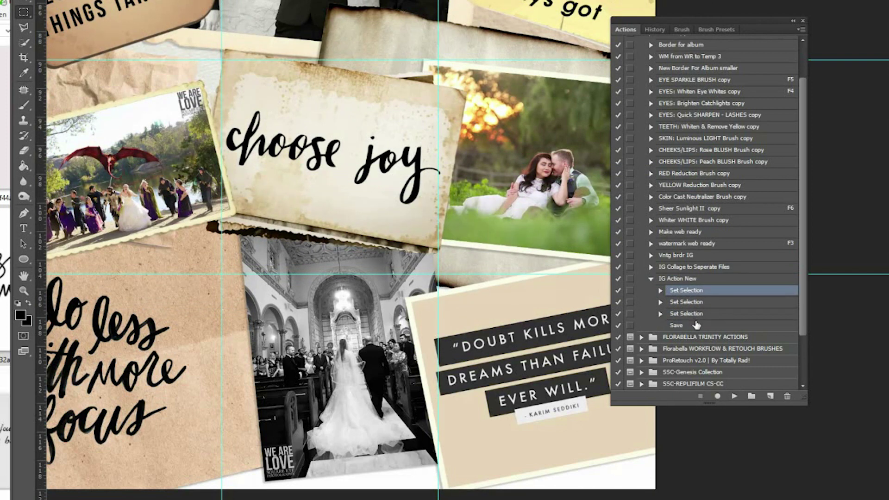
left_click(695, 327, "shift")
left_click_drag(695, 328, 787, 397)
- Restart recording in IG Action New and merge the collage's visible layers
scroll(393, 222, "up", 4)
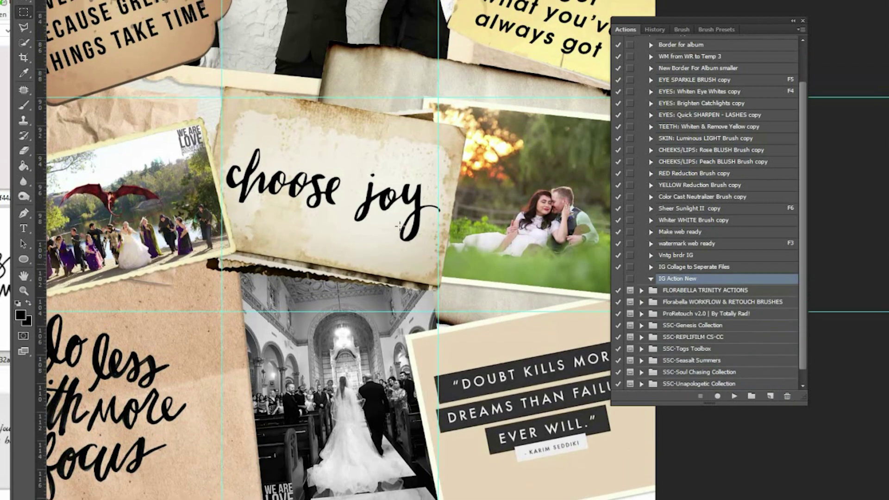
scroll(393, 222, "down", 4)
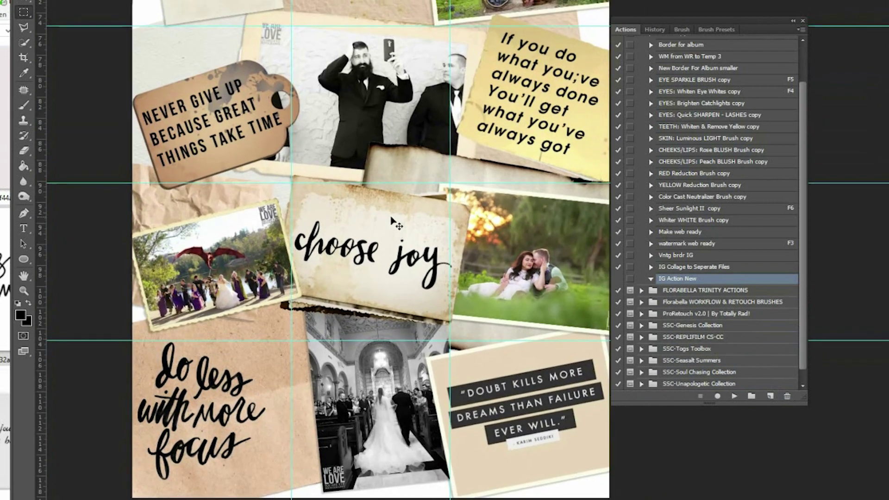
scroll(490, 218, "up", 5)
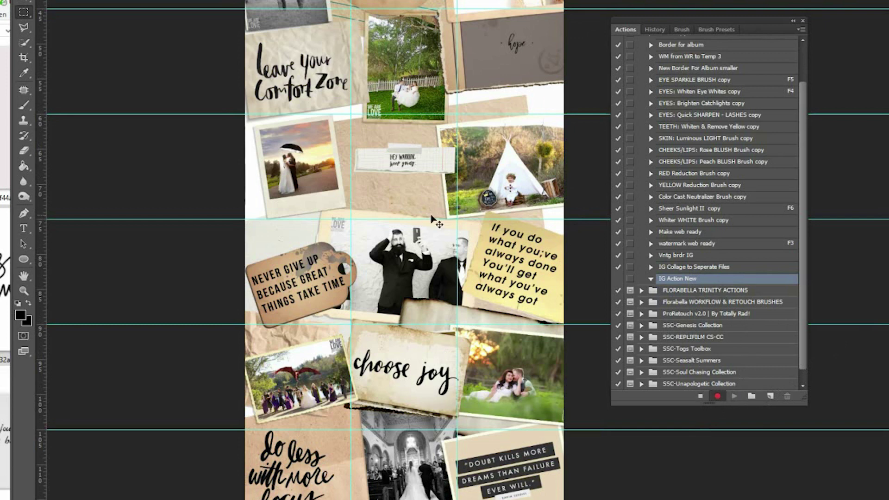
key("ctrl+shift+e")
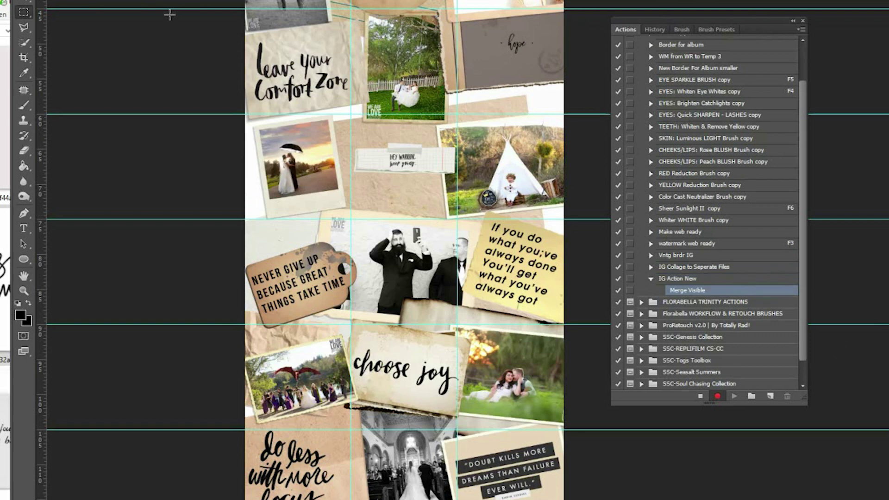
- Marquee-select the "Doubt kills more dreams" square from the guide intersection to the collage's outer corner and copy it
scroll(574, 245, "down", 5)
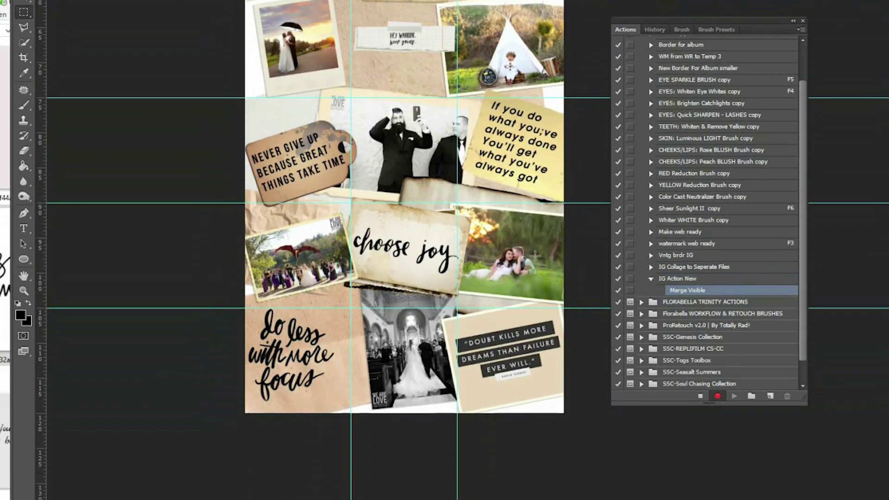
left_click_drag(459, 308, 567, 417)
key("ctrl+c")
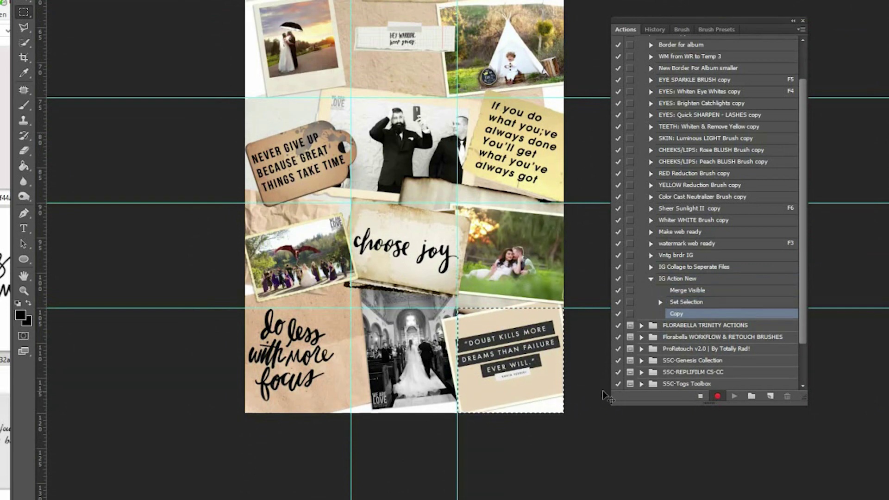
- Paste the copied quote square into a new 1080 x 1080 pixel, 72 pixels/inch document and merge its visible layers
key("ctrl+n")
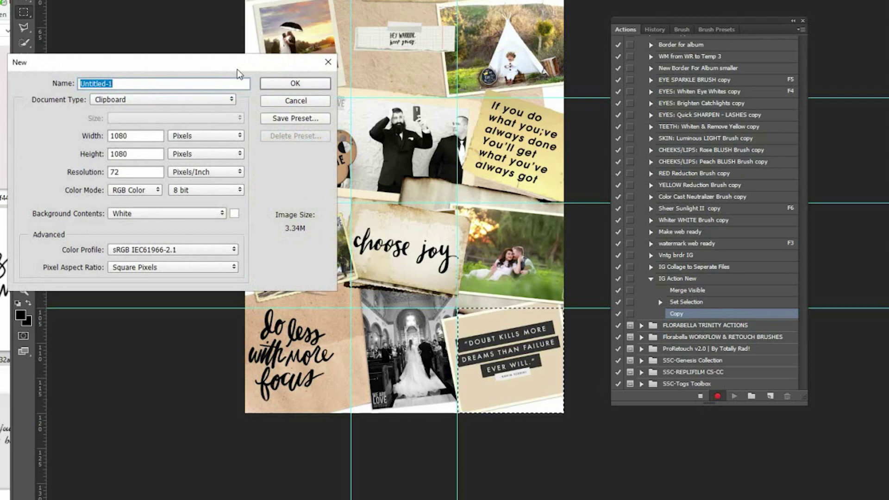
left_click_drag(236, 68, 346, 82)
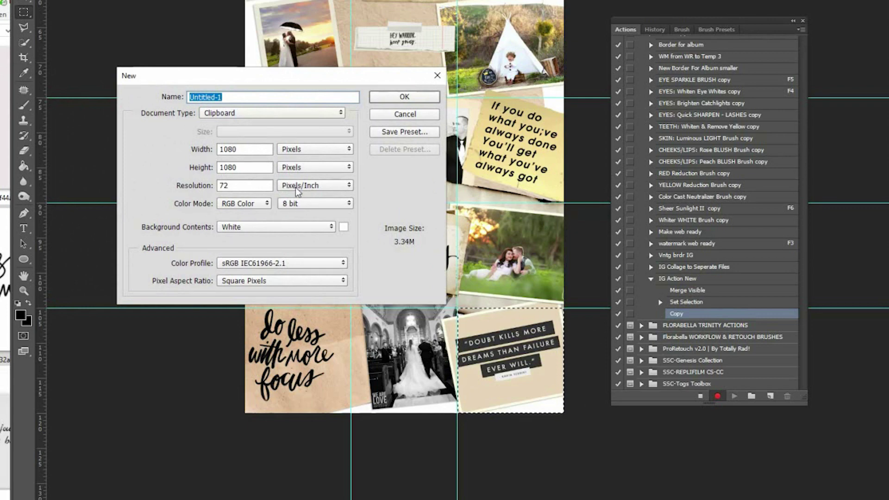
left_click(404, 96)
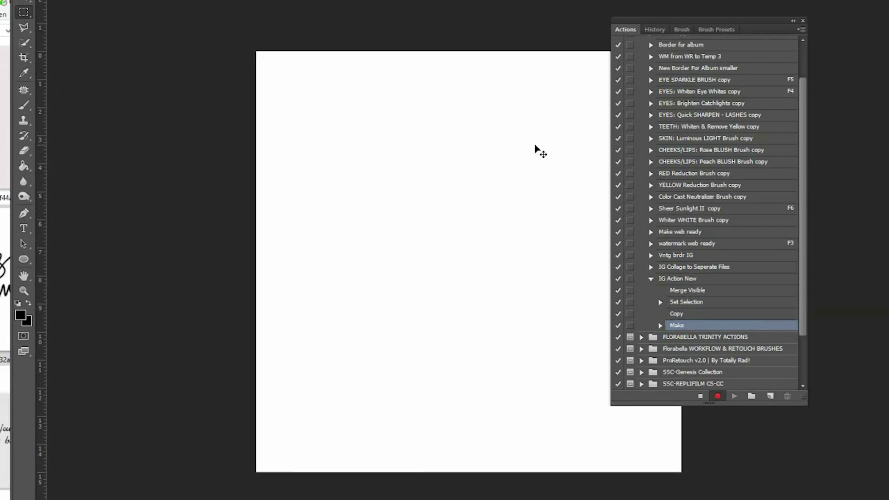
key("ctrl+v")
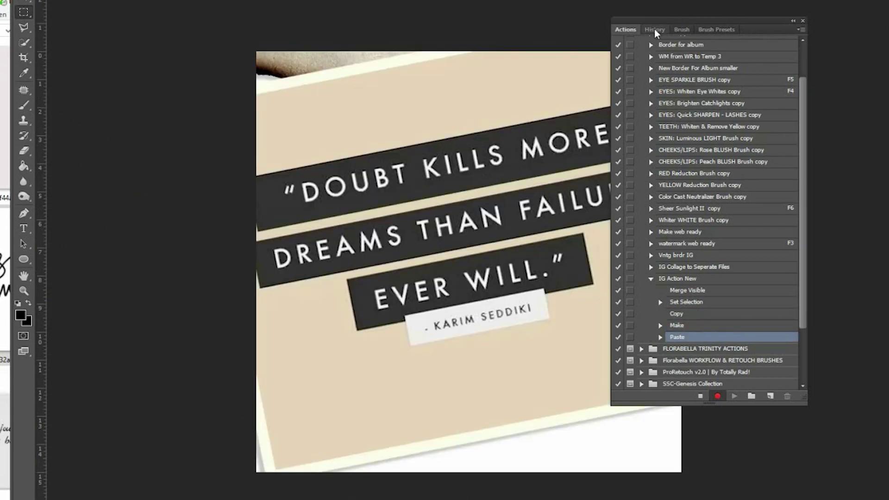
left_click_drag(659, 17, 753, 28)
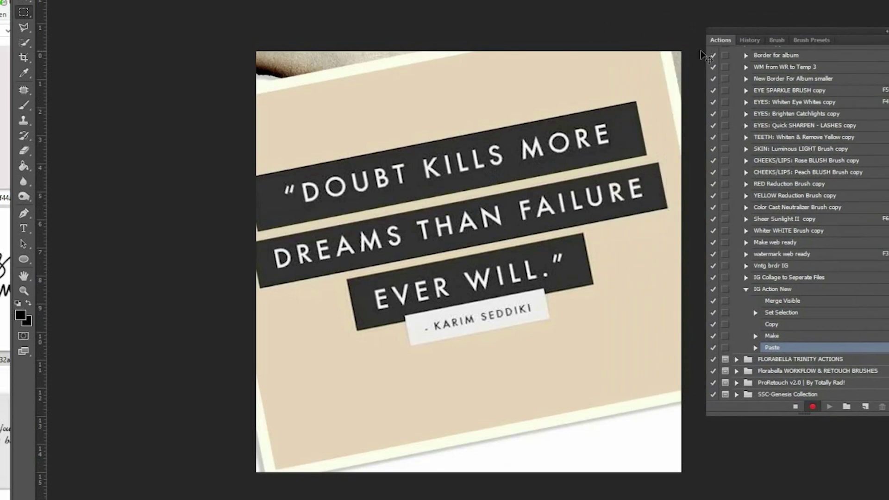
key("ctrl+shift+e")
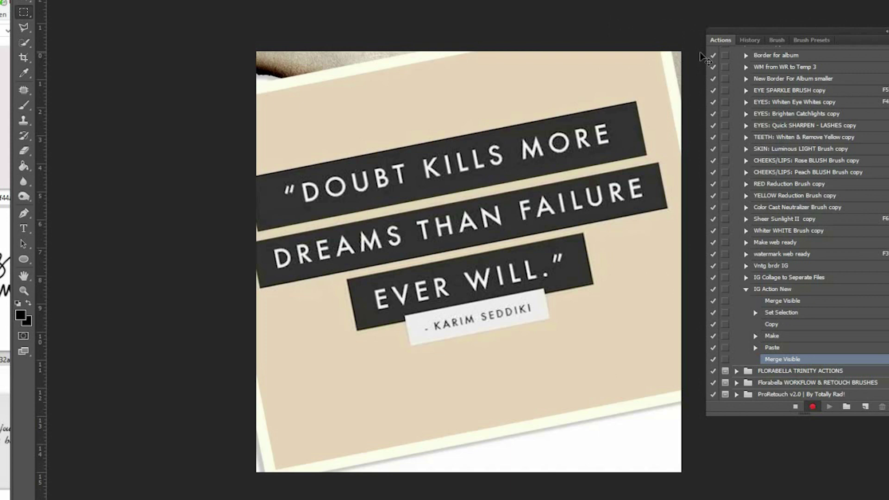
- Save the quote square as JPEG 001 at quality 12 in the folder containing the Used subfolder, and close its document
key("ctrl+shift+s")
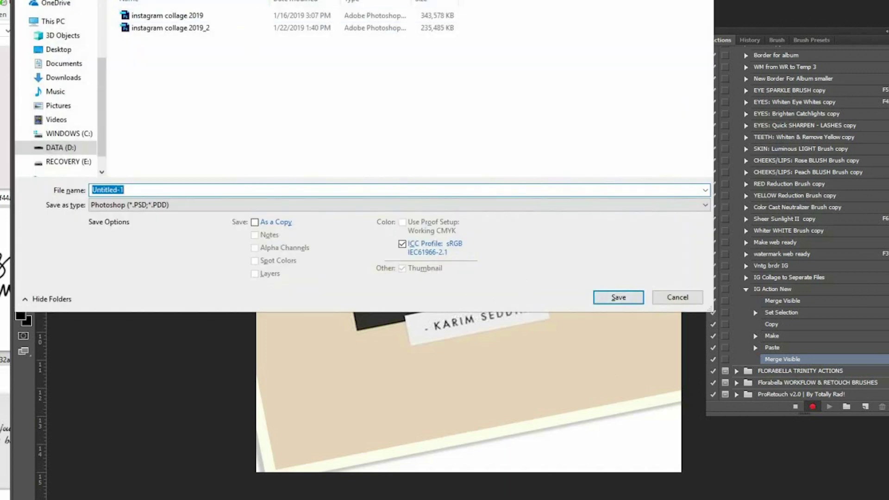
double_click(210, 63)
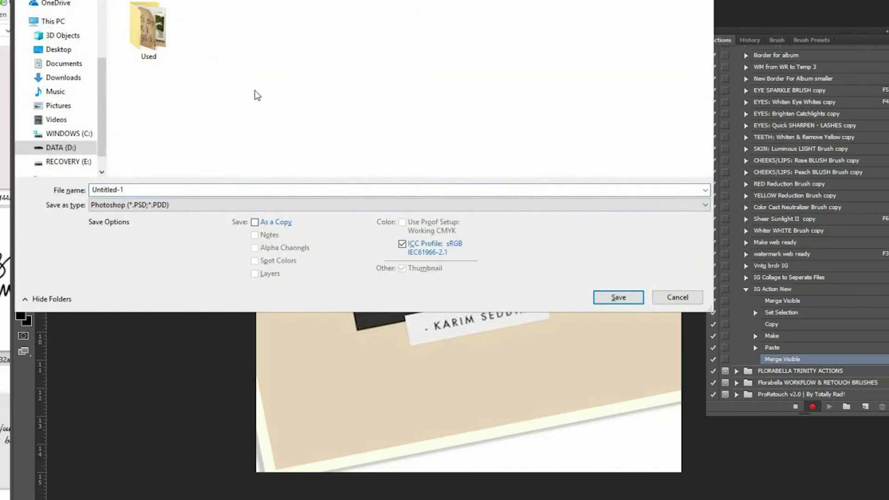
left_click(192, 189)
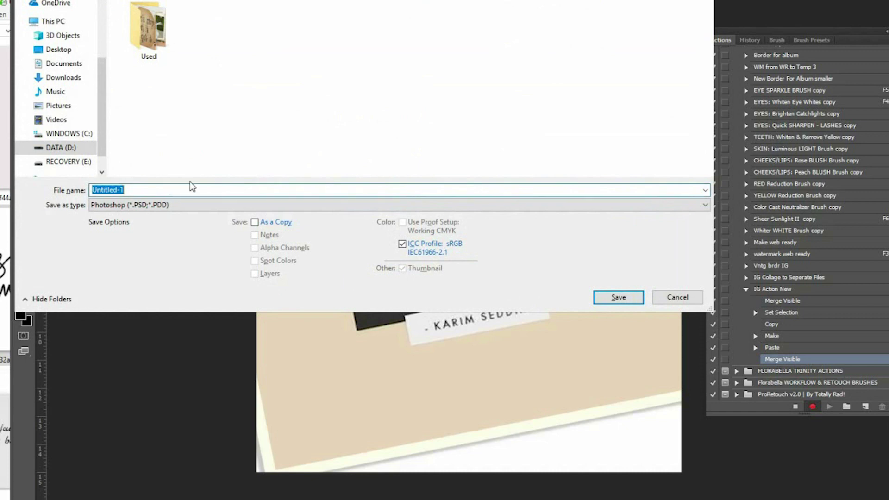
type("001")
left_click(136, 208)
left_click(121, 300)
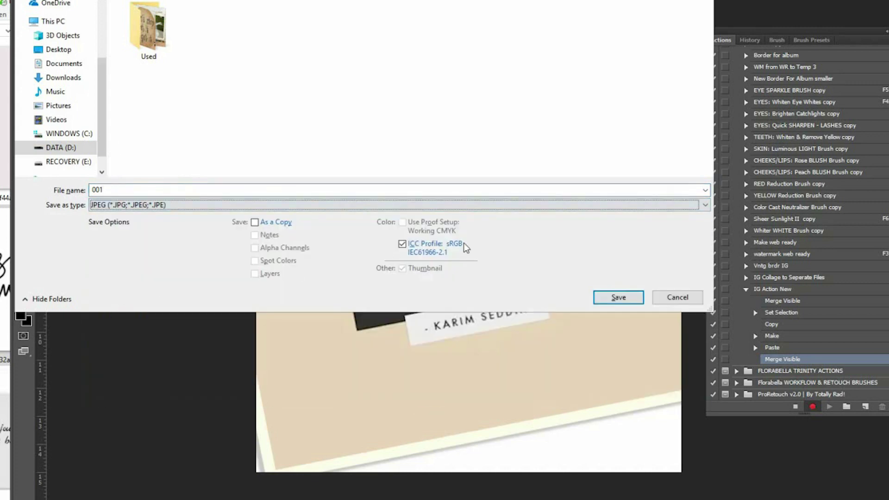
left_click(618, 297)
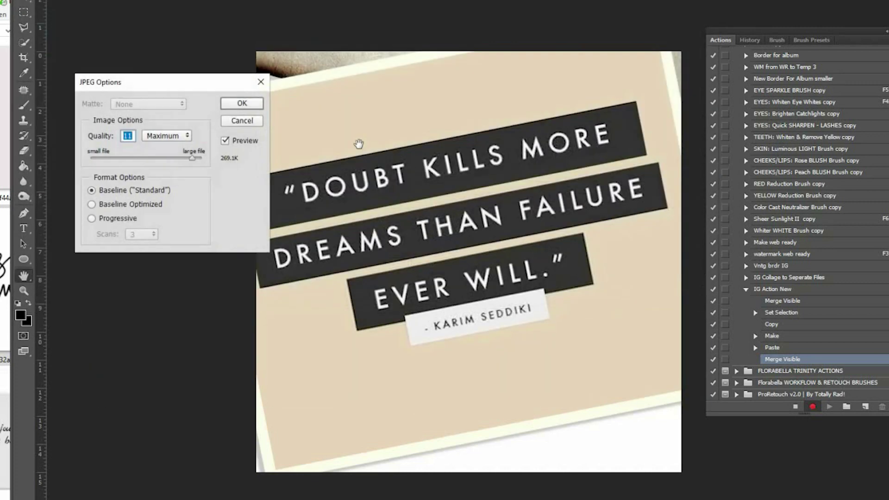
left_click(239, 104)
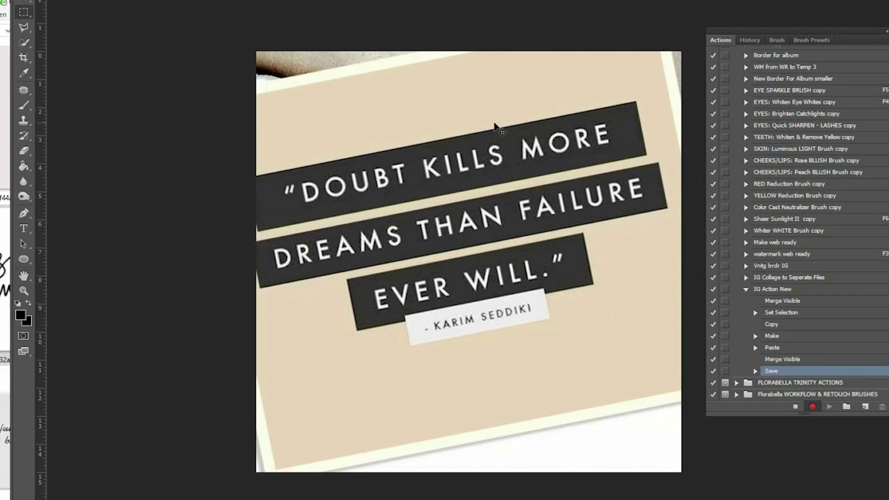
key("ctrl+w")
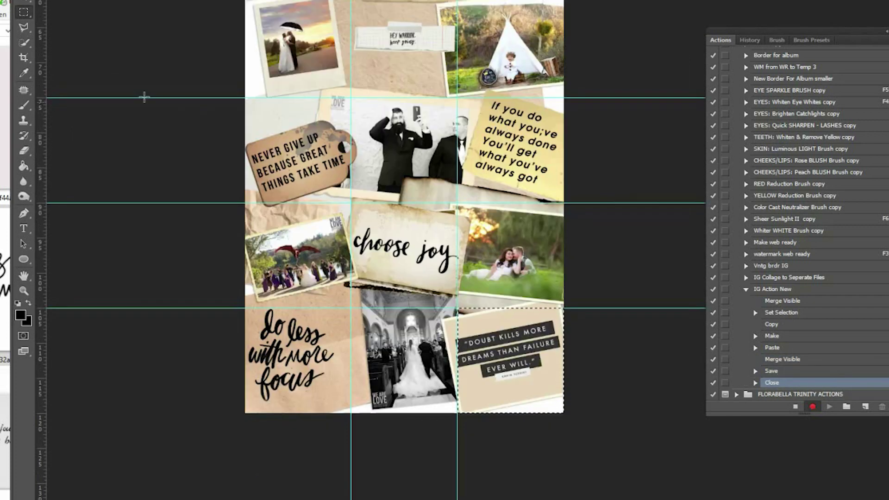
- Marquee-select the black-and-white church aisle square between the guides in the collage's last row and copy it
left_click_drag(352, 307, 462, 416)
left_click(350, 309)
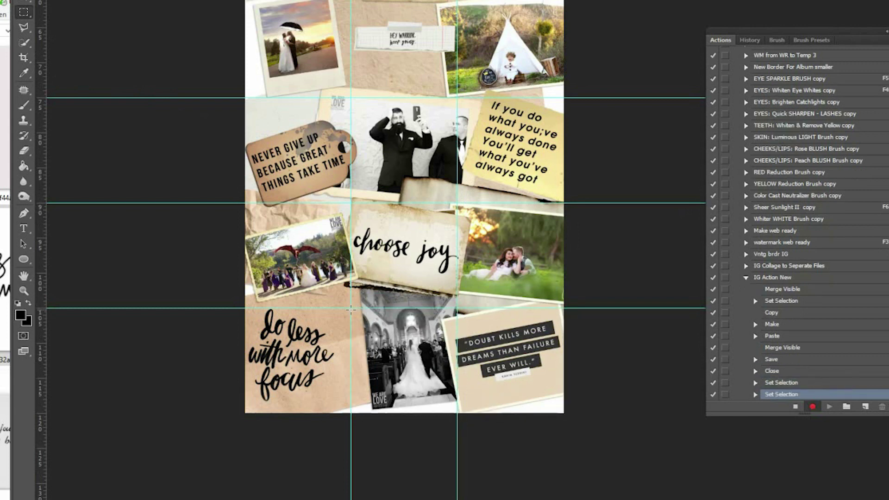
left_click_drag(351, 309, 456, 422)
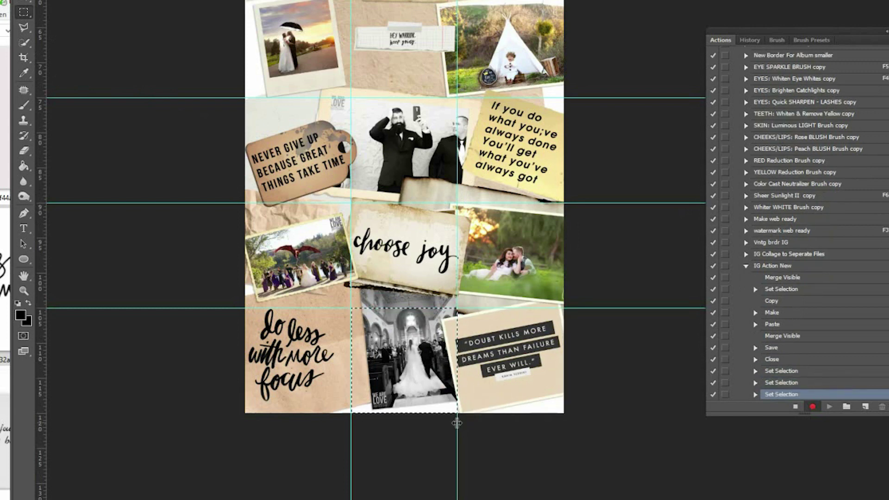
key("ctrl+c")
- Paste the church aisle square into a new clipboard-sized document and merge its visible layers
key("ctrl+n")
key("Return")
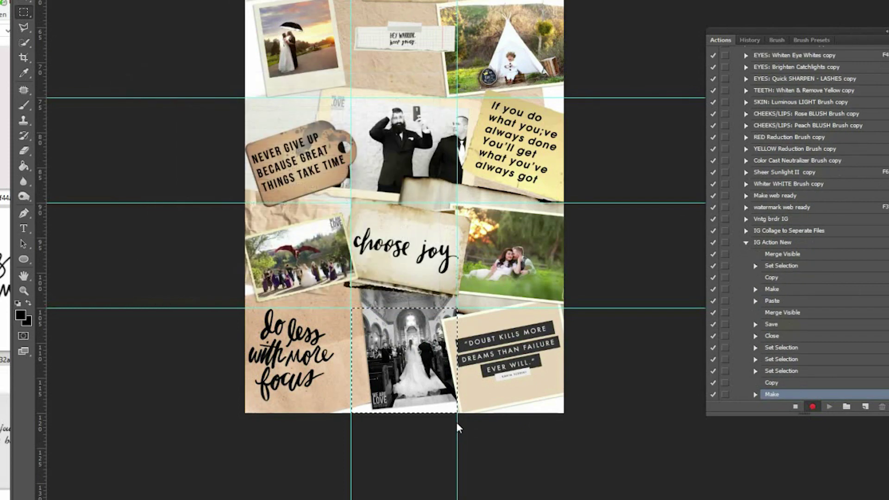
key("ctrl+v")
key("ctrl+shift+alt+e")
- Save the church aisle square as JPEG 002 in the same folder and close its document
key("ctrl+shift+s")
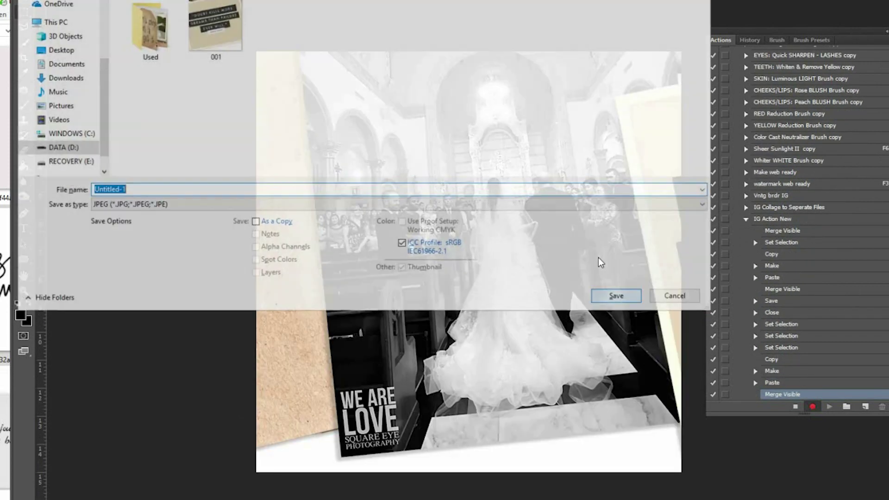
type("002")
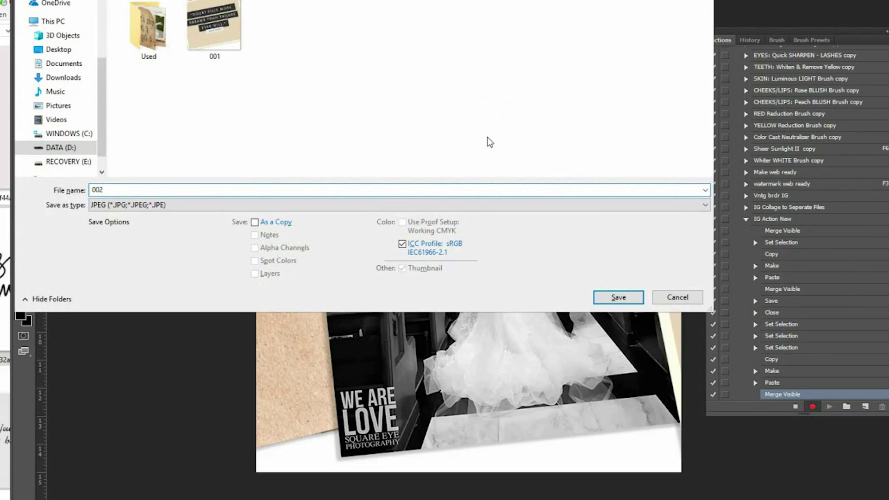
key("Return")
key("Return")
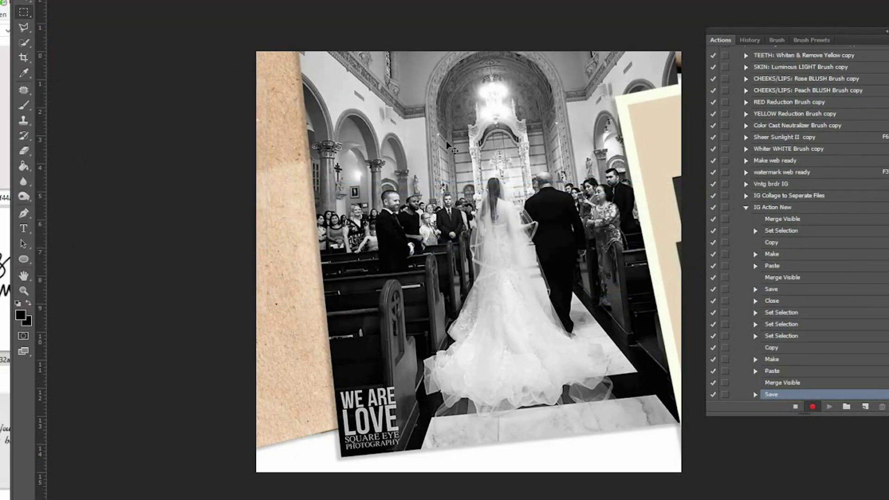
key("ctrl+w")
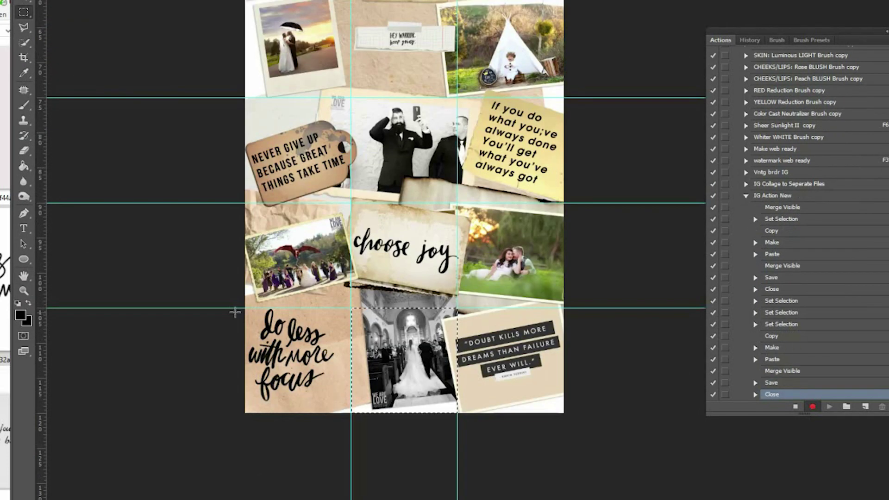
- Copy the "do less with more focus" square from the collage and paste it into a new clipboard-sized document
left_click_drag(245, 308, 351, 413)
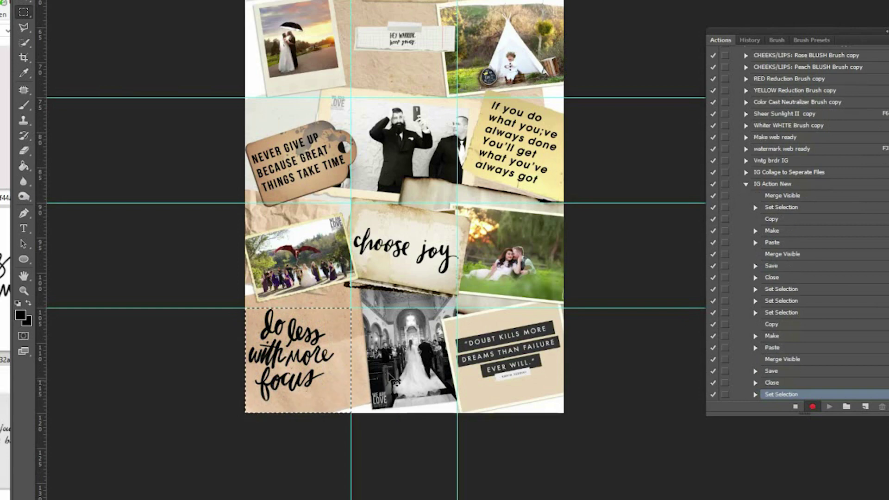
key("ctrl+c")
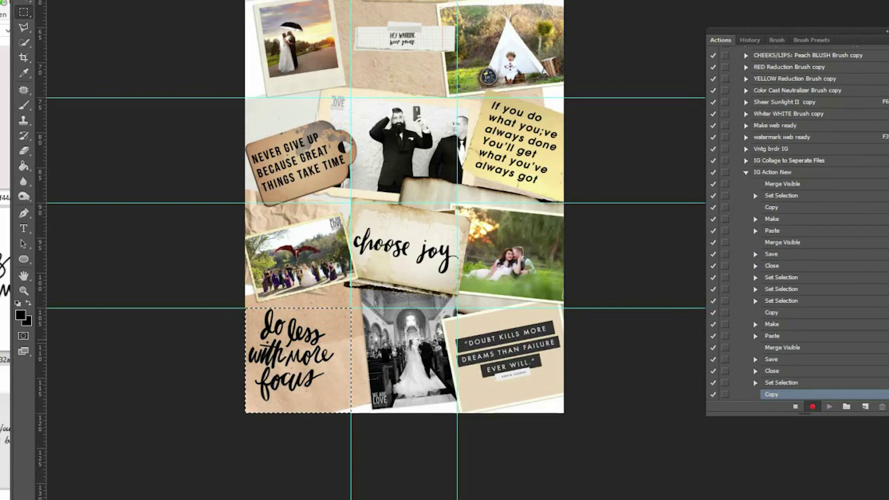
key("ctrl+n")
key("Return")
key("ctrl+v")
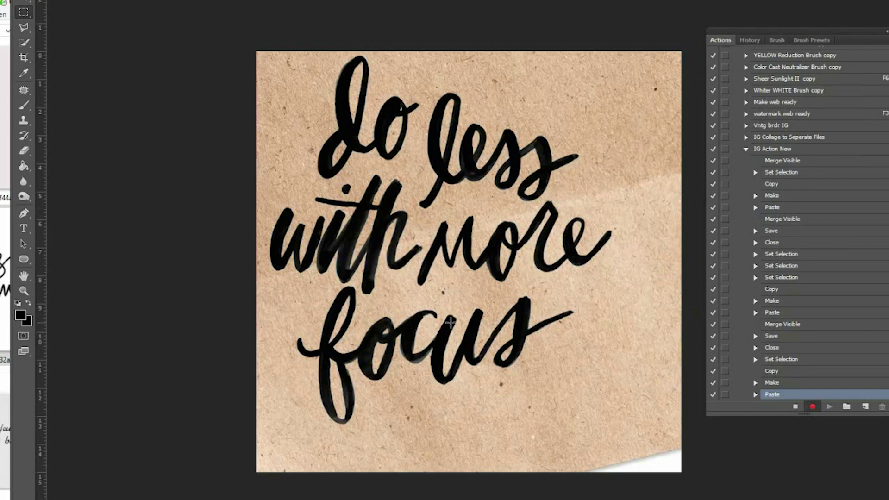
- Merge the visible layers of the "do less with more focus" square, save it as JPEG 003 and close its document
key("ctrl+shift+e")
key("ctrl+shift+s")
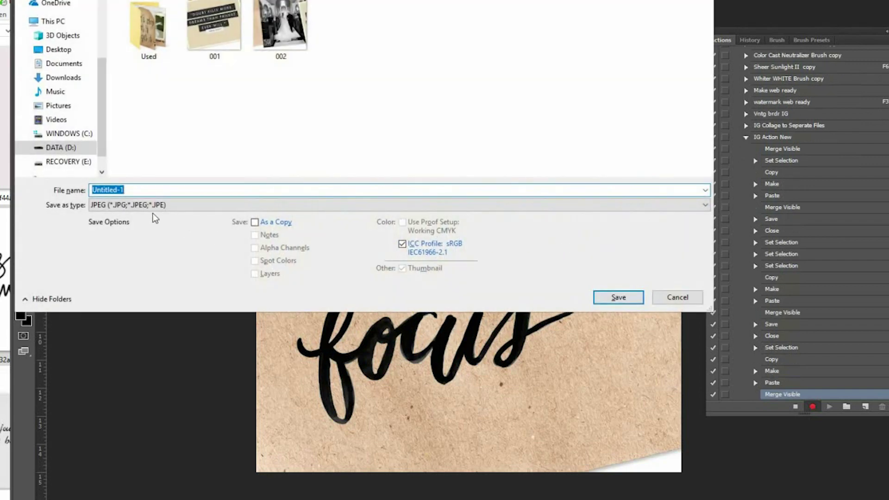
type("003")
key("Return")
key("Return")
key("ctrl+w")
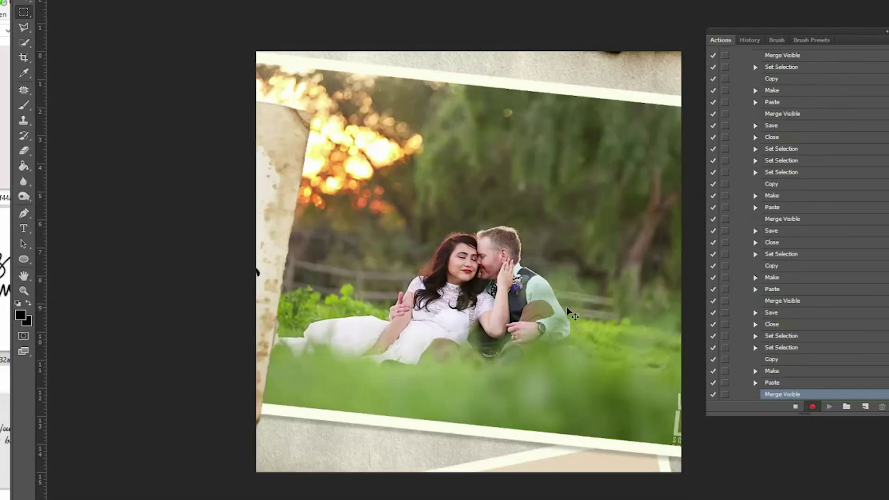
- Save the square of the couple sitting in the meadow as JPEG 004 and close its document
key("ctrl+shift+s")
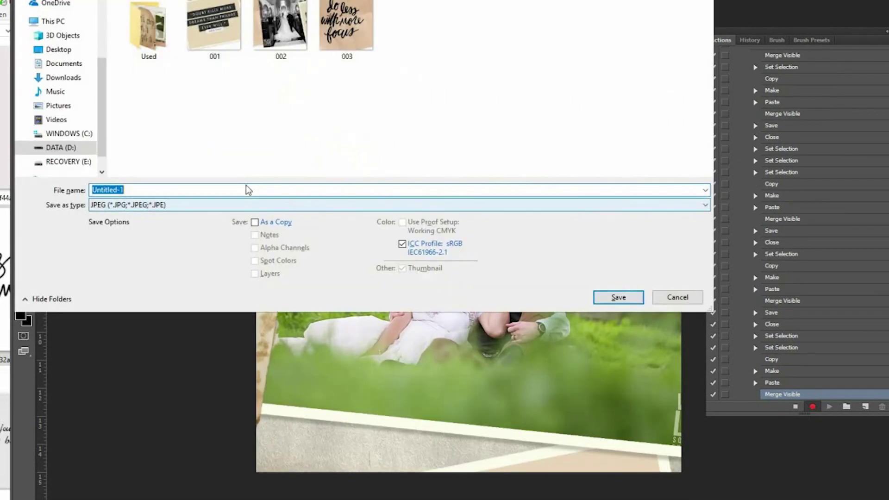
key("Return")
- Copy the "choose joy" square between the collage's guides and paste it into a new clipboard-sized document
key("Return")
key("ctrl+w")
left_click(409, 137)
left_click_drag(351, 203, 457, 308)
key("ctrl+c")
key("ctrl+n")
- Merge the visible layers of the "choose joy" square, save it as JPEG 005 and close its document
key("Return")
key("ctrl+v")
key("ctrl+shift+e")
key("ctrl+shift+s")
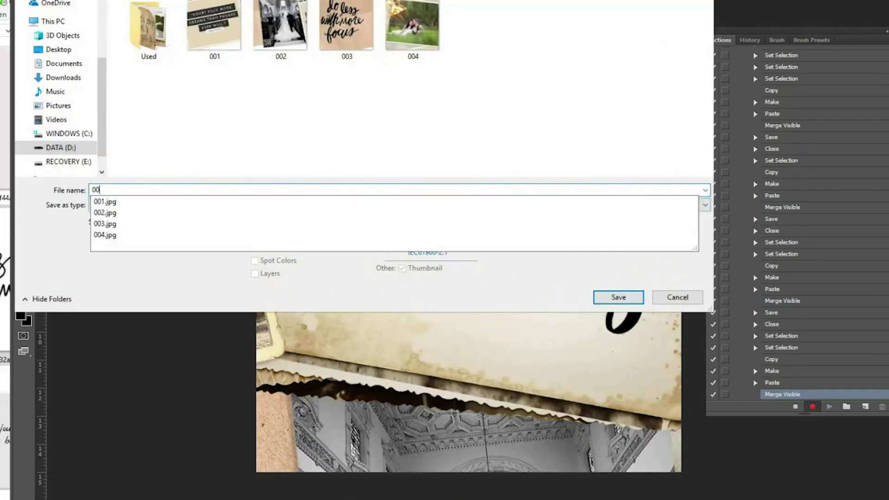
- Copy the square with the wedding party and red dragon and paste it into a new clipboard-sized document
key("Return")
key("Return")
key("ctrl+w")
left_click_drag(245, 204, 351, 308)
key("ctrl+c")
key("ctrl+n")
- Merge the visible layers of the red dragon square, save it as JPEG 006 and close its document
key("Return")
key("ctrl+v")
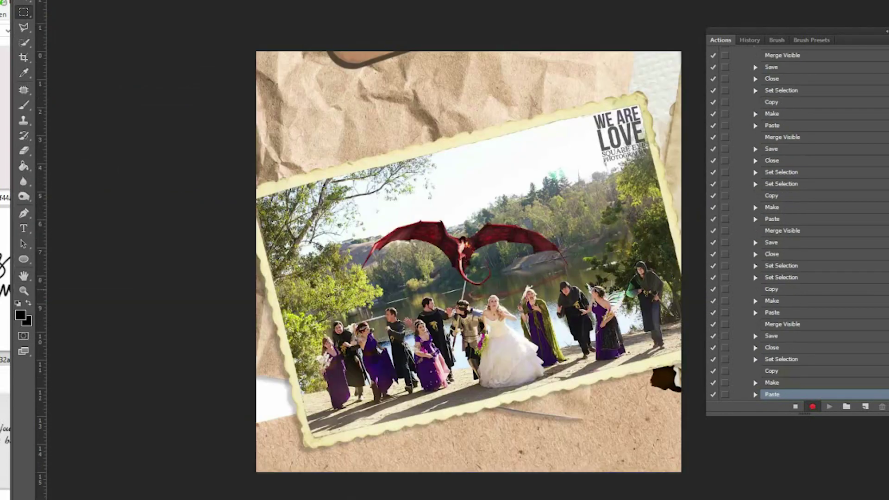
key("ctrl+shift+e")
key("ctrl+shift+s")
- Copy the yellow "If you do what you've always done" note square and paste it into a new clipboard-sized document
key("Return")
key("Return")
key("ctrl+w")
left_click_drag(457, 98, 574, 208)
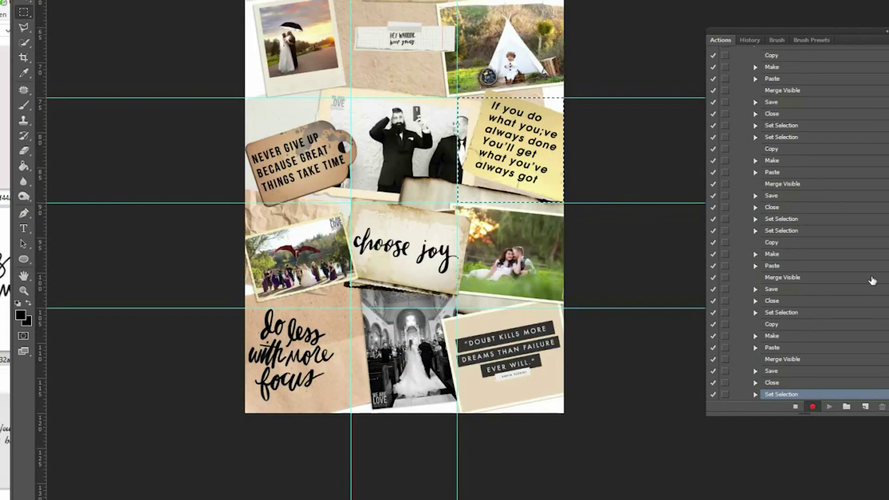
key("ctrl+c")
key("ctrl+n")
- Merge the visible layers of the yellow note square, save it as JPEG 007 and close its document
key("Return")
key("ctrl+v")
key("ctrl+shift+e")
key("ctrl+shift+s")
type("007")
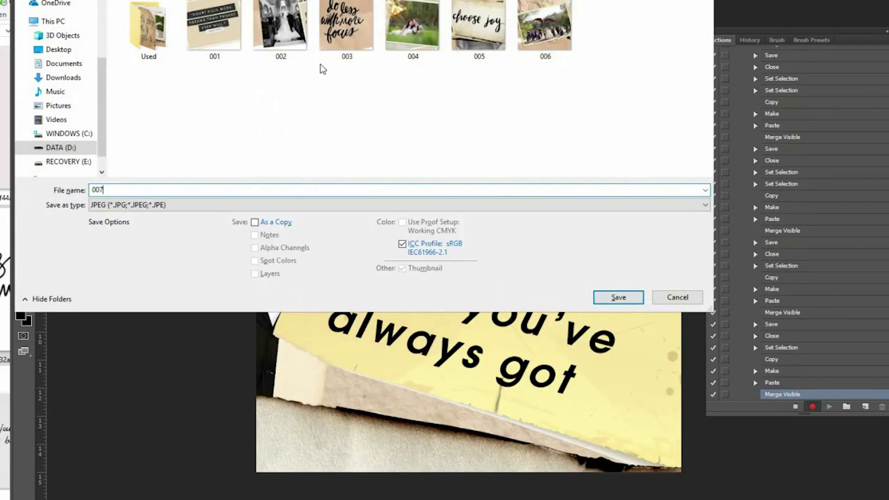
- Copy the black-and-white square of the bearded man holding a phone and paste it into a new clipboard-sized document
key("Return")
key("Return")
key("ctrl+w")
left_click_drag(351, 98, 458, 202)
key("ctrl+c")
key("ctrl+n")
- Merge the visible layers of the bearded man square, save it as JPEG 008 and close its document
key("Return")
key("ctrl+v")
key("ctrl+shift+e")
key("ctrl+shift+s")
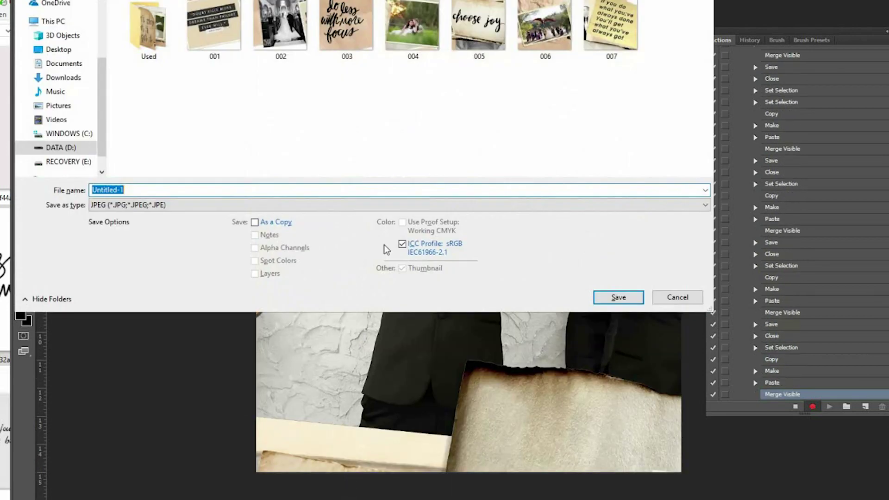
type("008")
- Copy the "never give up because great things take time" tag square and paste it into a new clipboard-sized document
key("Return")
key("Return")
key("ctrl+w")
left_click_drag(246, 98, 351, 202)
key("ctrl+c")
key("ctrl+n")
- Merge the visible layers of the "never give up" tag square, save it as JPEG 009 and close its document
key("Return")
key("ctrl+v")
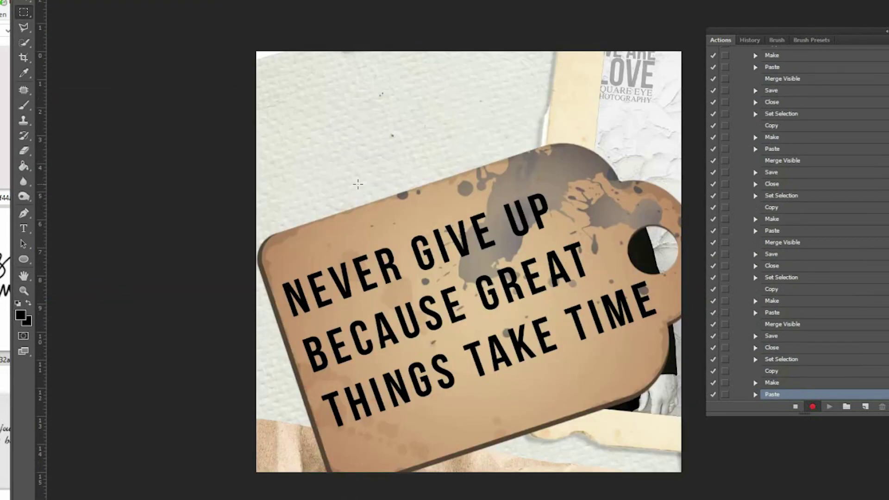
key("ctrl+shift+e")
key("ctrl+shift+s")
type("009")
- Copy the white teepee square between the collage's guides and paste it into a new clipboard-sized document
key("Return")
key("Return")
key("ctrl+w")
scroll(496, 196, "up", 3)
scroll(495, 194, "up", 1)
left_click_drag(457, 113, 563, 218)
key("ctrl+c")
key("ctrl+n")
- Merge the visible layers of the teepee square, save it as JPEG 010 and close its document
key("Return")
key("ctrl+v")
key("ctrl+shift+e")
key("ctrl+shift+s")
type("010")
- Copy the "Hey warrior, keep going" square and paste it into a new clipboard-sized document
key("Return")
key("Return")
key("ctrl+w")
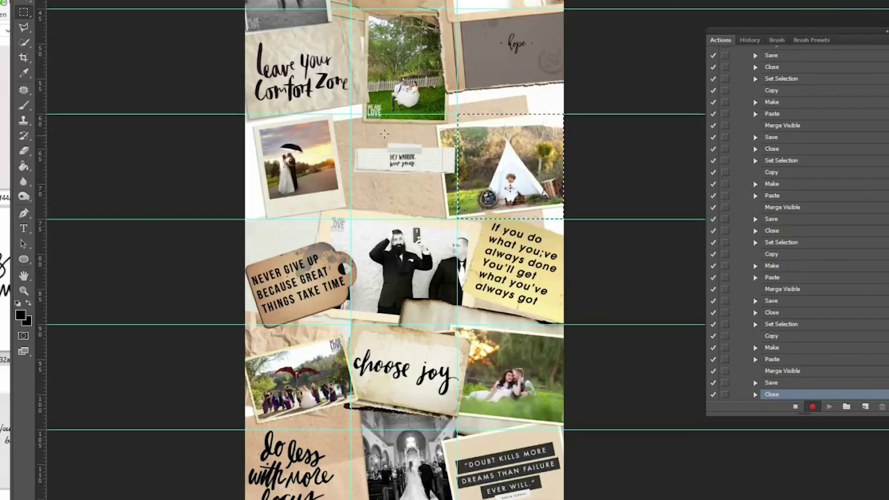
left_click_drag(353, 113, 454, 218)
key("ctrl+c")
key("ctrl+n")
- Merge the visible layers of the "Hey warrior, keep going" square, save it as JPEG 011 and close its document
key("Return")
key("ctrl+v")
key("ctrl+shift+e")
key("ctrl+shift+s")
type("011")
- Copy the square of the wedding couple under an umbrella and paste it into a new clipboard-sized document
key("Return")
key("Return")
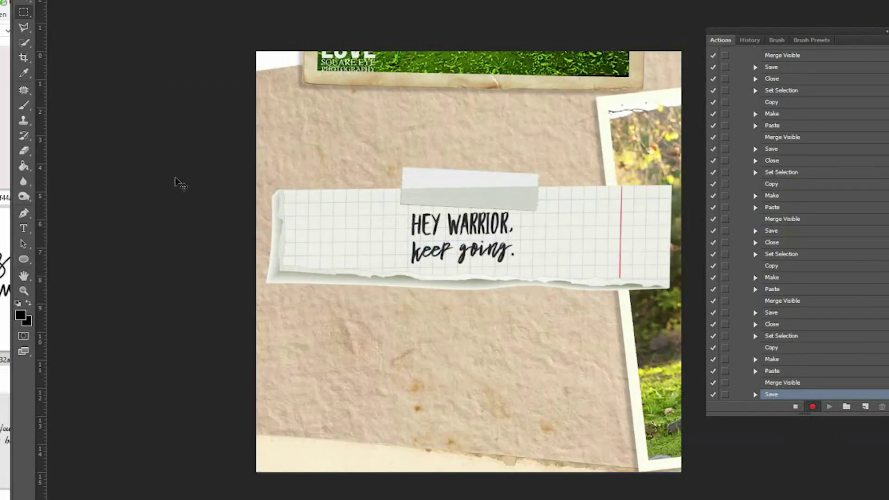
key("ctrl+w")
left_click_drag(246, 113, 344, 218)
key("ctrl+c")
key("ctrl+n")
- Merge the visible layers of the umbrella couple square, save it as JPEG 012 and close its document
key("Return")
key("ctrl+v")
key("ctrl+shift+e")
key("ctrl+shift+s")
type("012")
key("Return")
key("Return")
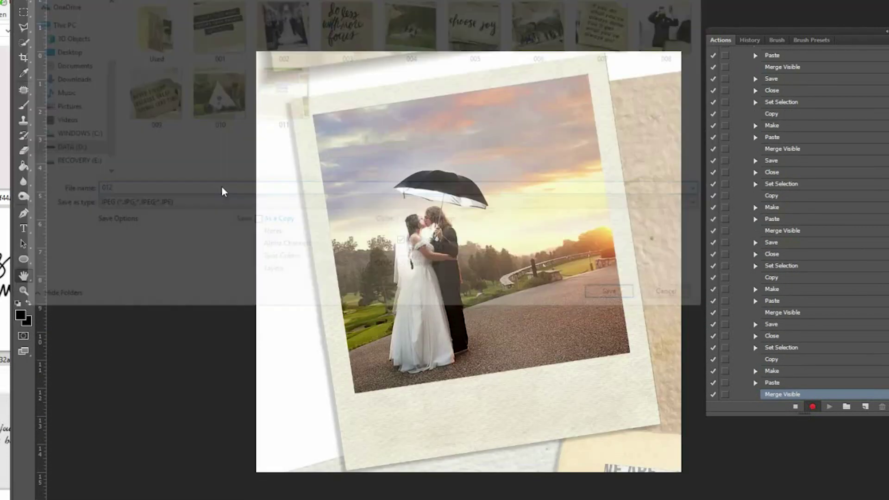
key("ctrl+w")
- Copy the gray "hope" card square and paste it into a new 1080 × 1080 pixel clipboard-sized document
scroll(540, 151, "up", 2)
left_click_drag(457, 84, 569, 188)
key("ctrl+c")
key("ctrl+n")
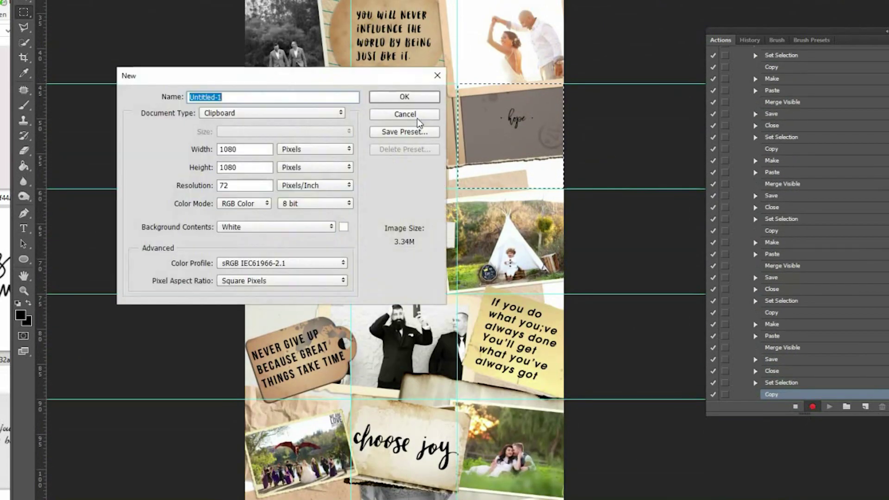
key("Return")
key("ctrl+v")
- Merge the visible layers of the "hope" card square, save it as JPEG 013 and close its document
key("ctrl+shift+e")
key("ctrl+shift+s")
type("013")
key("Return")
key("Return")
key("ctrl+w")
- Copy the square of the couple by the white picket fence and paste it into a new clipboard-sized document
left_click_drag(351, 84, 458, 189)
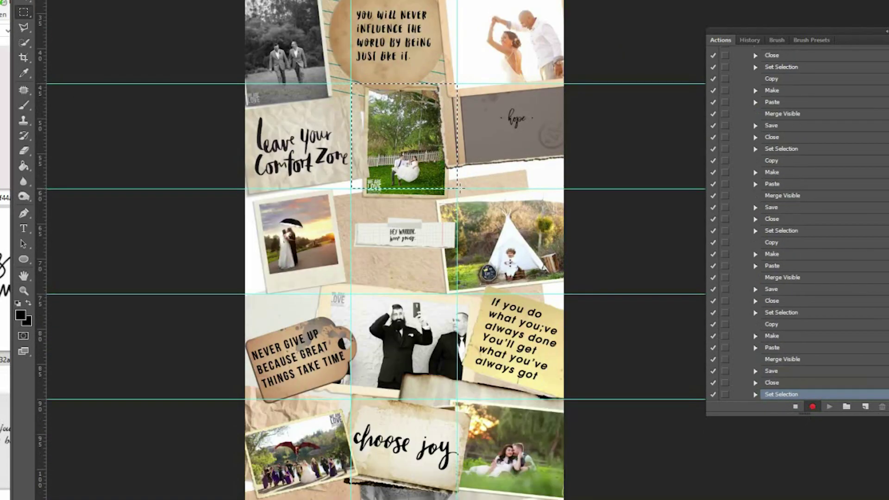
key("ctrl+c")
key("ctrl+n")
key("Return")
key("ctrl+v")
- Merge the visible layers of the picket fence square, save it as JPEG 014 and close its document
key("ctrl+shift+e")
key("ctrl+shift+s")
type("014")
key("Return")
key("Return")
key("ctrl+w")
- Copy the "leave your comfort zone" square and paste it into a new clipboard-sized document
scroll(265, 165, "up", 2)
left_click_drag(245, 159, 351, 263)
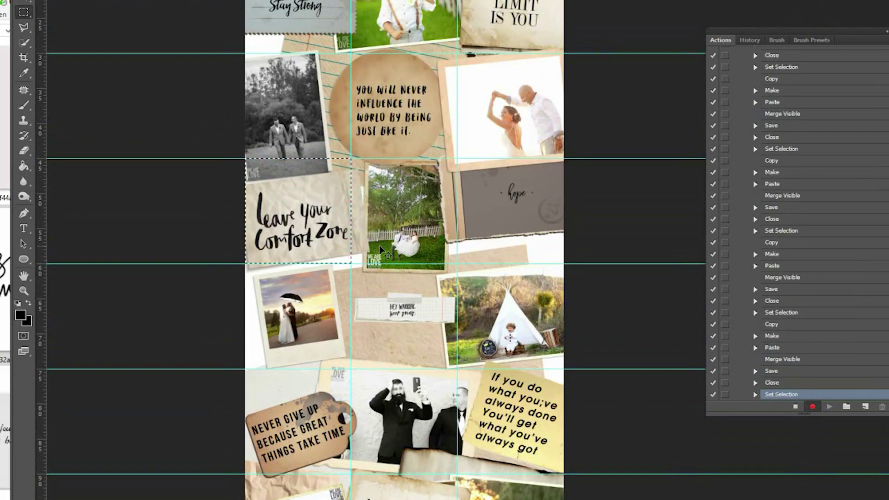
key("ctrl+c")
key("ctrl+n")
key("Return")
key("ctrl+v")
- Merge the visible layers of the "leave your comfort zone" square, save it as JPEG 015 and close its document
key("ctrl+shift+e")
key("ctrl+shift+s")
type("015")
key("Return")
key("Return")
key("ctrl+w")
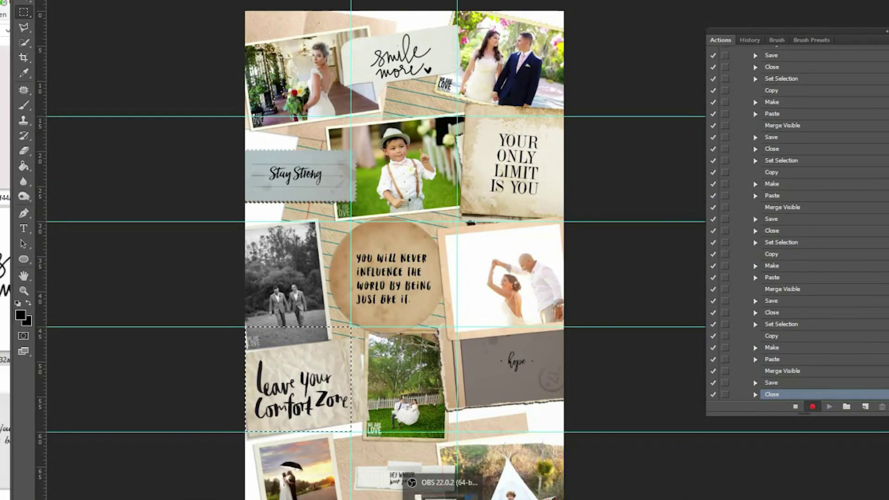
- Copy the bright square of the dancing bride and groom and paste it into a new clipboard-sized document
left_click_drag(458, 223, 572, 327)
key("ctrl+c")
key("ctrl+n")
key("Return")
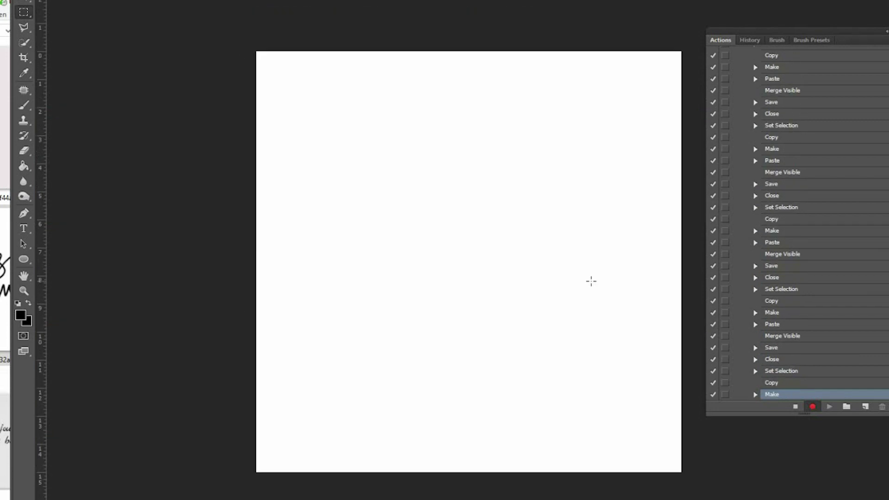
key("ctrl+v")
- Merge the visible layers of the dancing couple square, save it as JPEG 016 and close its document
key("ctrl+shift+e")
key("ctrl+shift+s")
type("016")
key("Return")
key("Return")
key("ctrl+w")
- Copy the round "you will never influence the world" quote square and paste it into a new clipboard-sized document
left_click_drag(351, 222, 458, 326)
key("ctrl+c")
key("ctrl+n")
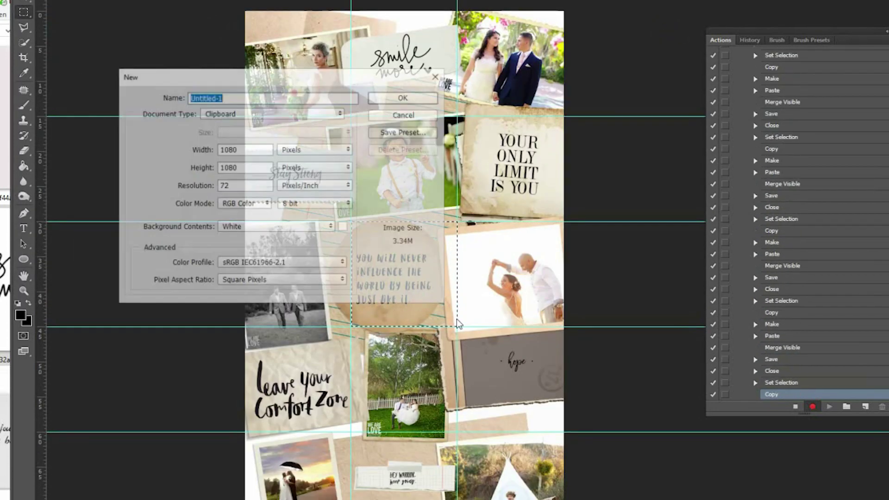
key("Return")
key("ctrl+v")
- Merge the visible layers of the round quote square, save it as JPEG 017 and close its document
key("ctrl+shift+e")
key("ctrl+shift+s")
type("017")
left_click(614, 297)
left_click(242, 103)
key("ctrl+w")
- Copy the black-and-white square of the walking couple and paste it into a new clipboard-sized document
left_click_drag(245, 222, 351, 326)
key("ctrl+c")
key("ctrl+n")
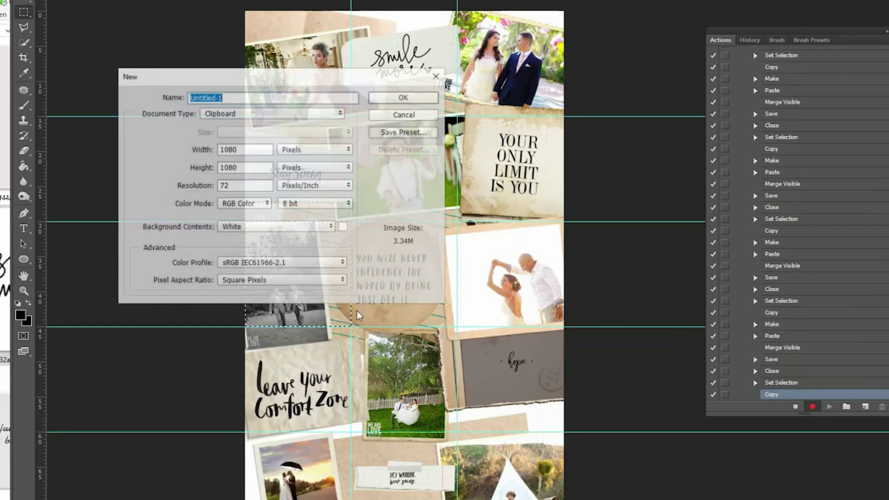
key("Return")
key("ctrl+v")
- Merge the visible layers of the black-and-white couple square, save it as JPEG 018 and close its document
key("ctrl+shift+e")
key("ctrl+shift+s")
type("018")
key("Return")
key("Return")
key("ctrl+w")
- Copy the "Your only limit is you" quote square and create a new 1080 × 1080 pixel clipboard-sized document
scroll(458, 185, "up", 1)
left_click_drag(457, 153, 539, 231)
key("ctrl+c")
key("ctrl+n")
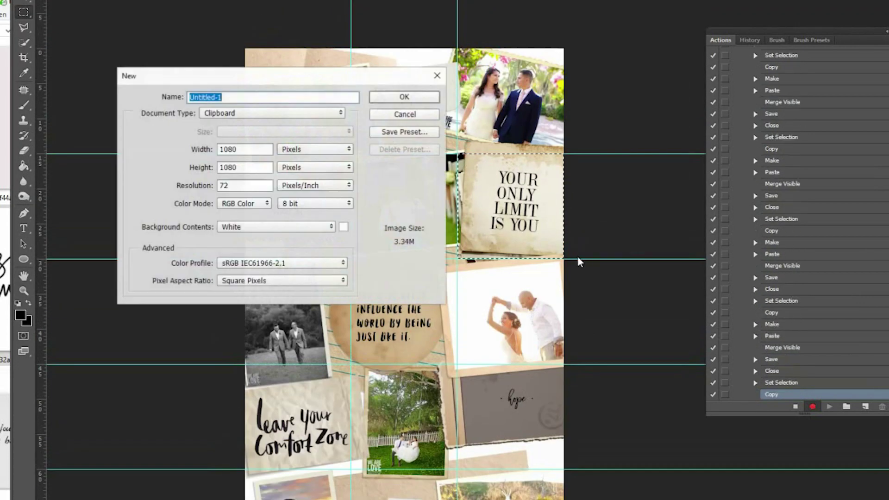
key("Return")
- Save the still-empty new document as JPEG 019
key("ctrl+shift+s")
type("019")
scroll(426, 86, "down", 1)
key("Return")
key("Return")
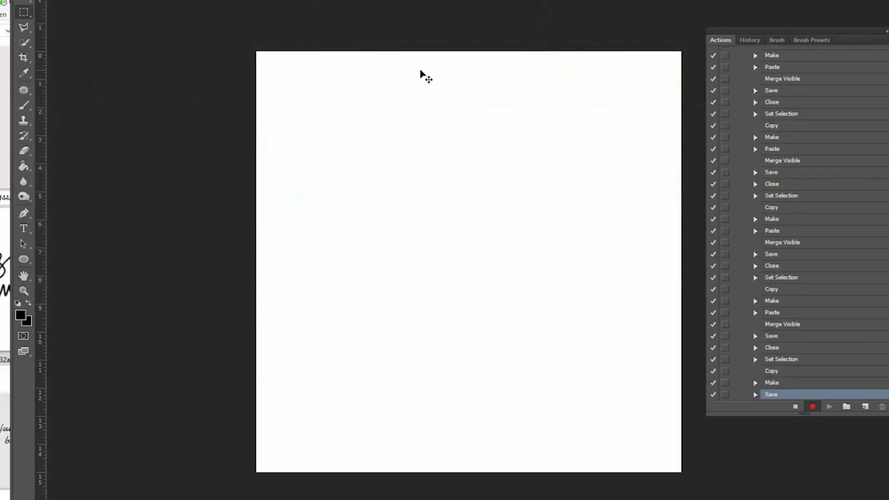
- Paste the "Your only limit is you" square, merge the visible layers and save it as 019 before closing the document
key("ctrl+v")
key("ctrl+shift+e")
key("ctrl+shift+s")
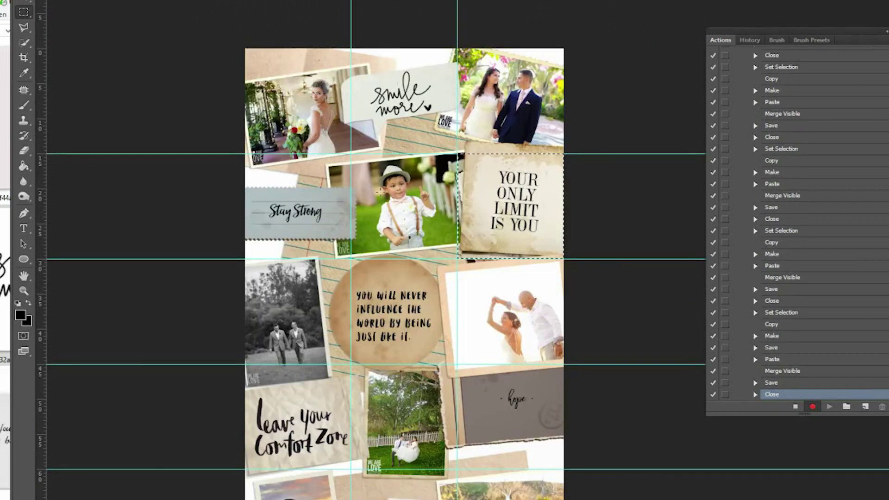
- Save the merged square of the boy in suspenders as JPEG 020 and close its document
scroll(254, 157, "down", 2)
type("020")
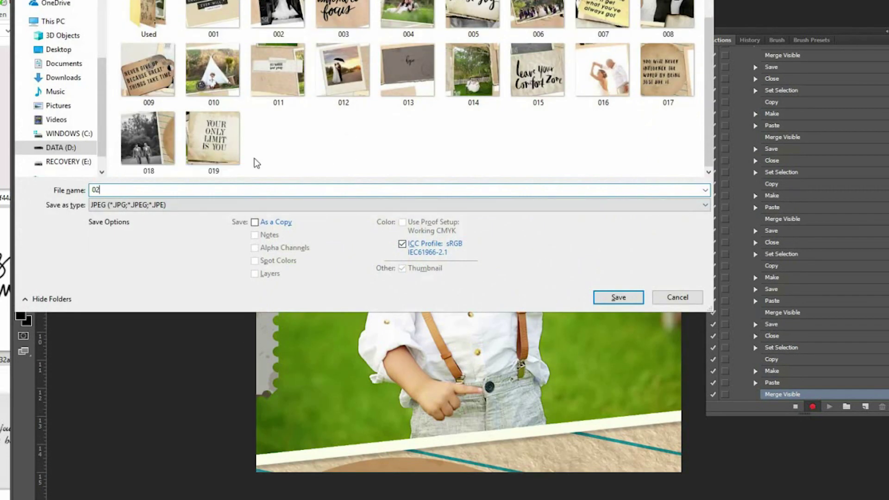
key("Return")
key("Return")
key("ctrl+w")
- Copy the "Stay Strong" square into a new document, save it merged as maximum-quality JPEG 021 and close it
left_click_drag(245, 153, 351, 259)
key("ctrl+c")
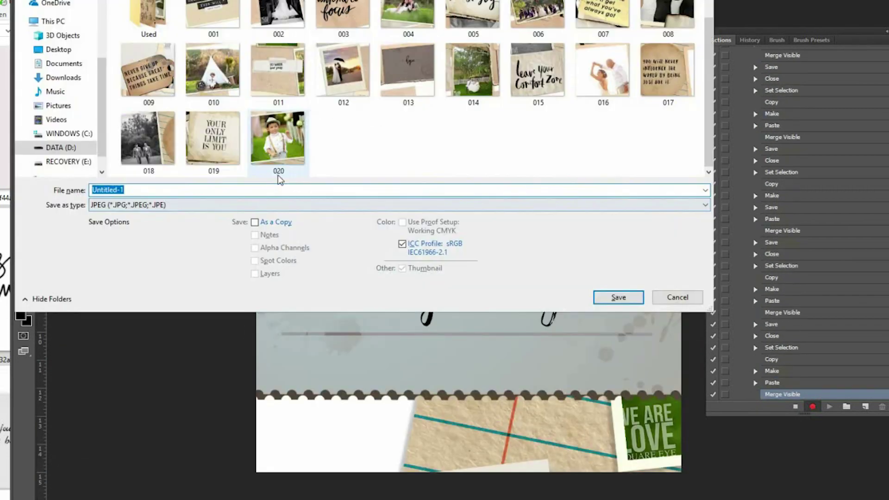
type("021")
key("Return")
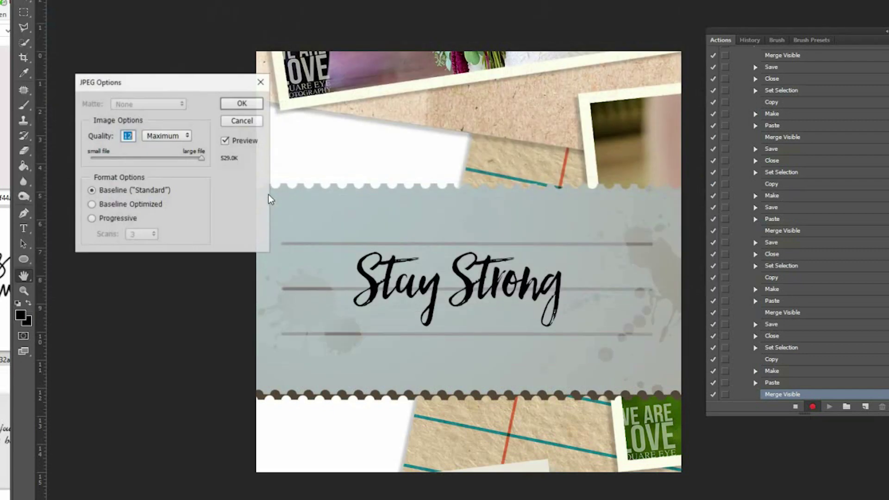
key("Return")
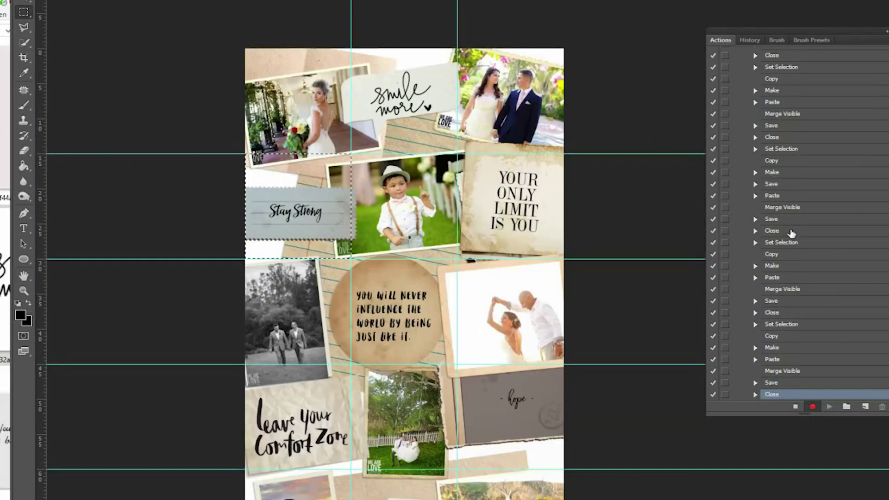
- Stop recording the action, collapse the recorded commands of IG Action New and select that action
scroll(792, 233, "down", 2)
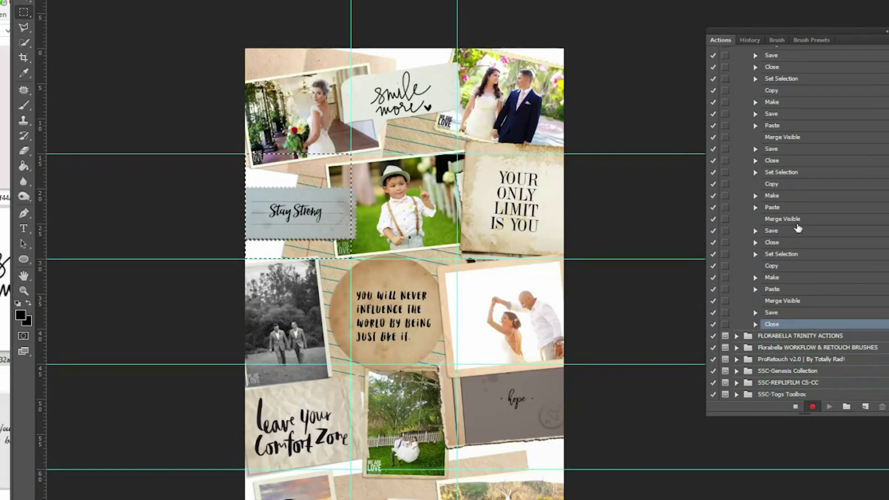
left_click(795, 407)
scroll(808, 224, "up", 3)
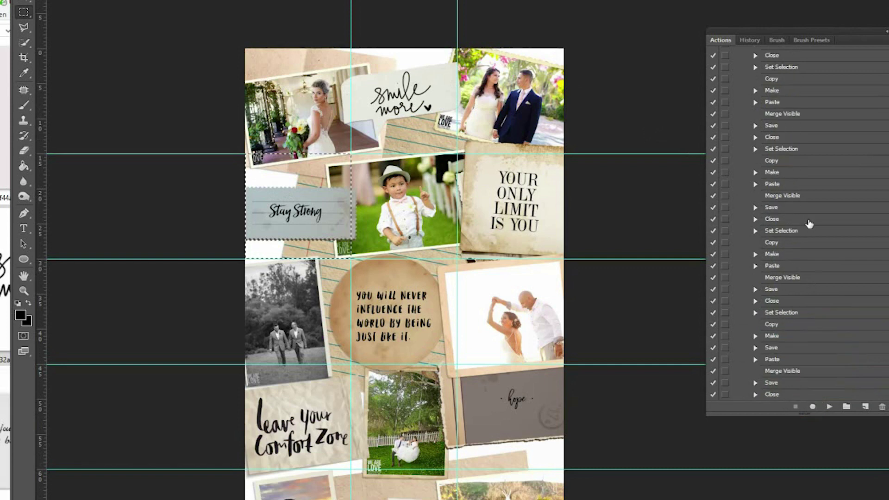
scroll(826, 248, "up", 10)
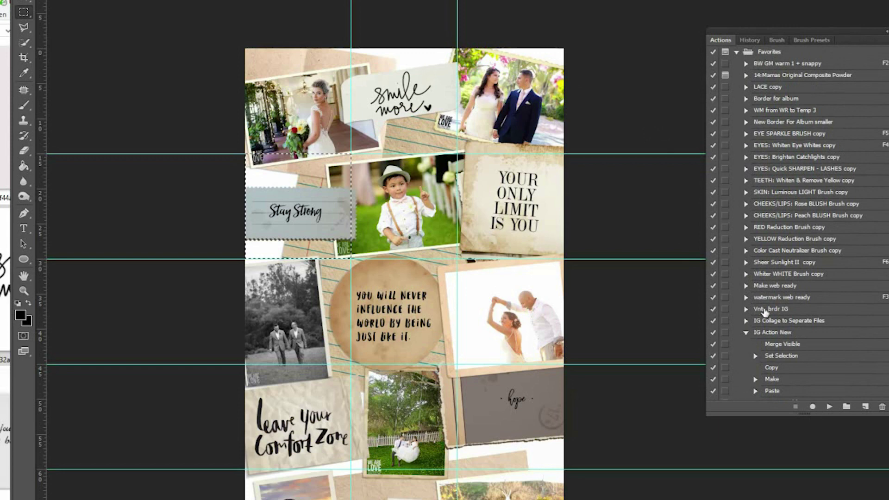
left_click(746, 332)
left_click(782, 332)
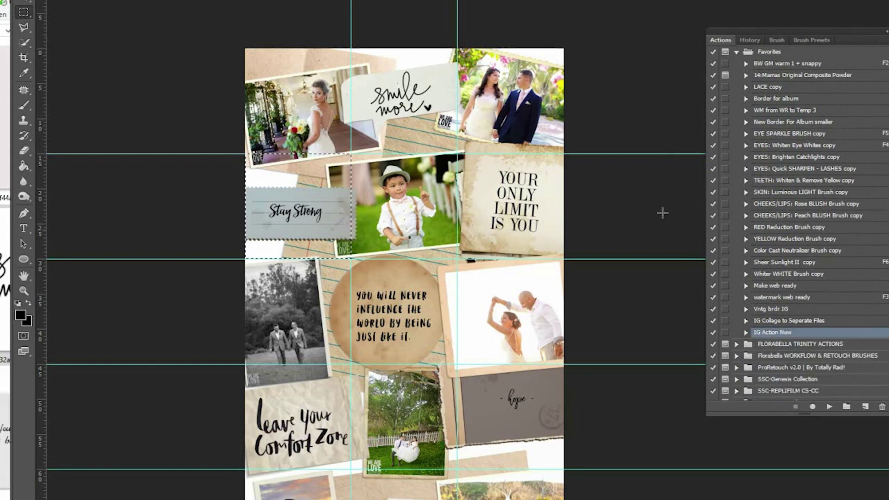
- Switch to File Explorer and open the Seperate Files folder inside Instagram collages to check the exported squares
left_click(5, 39)
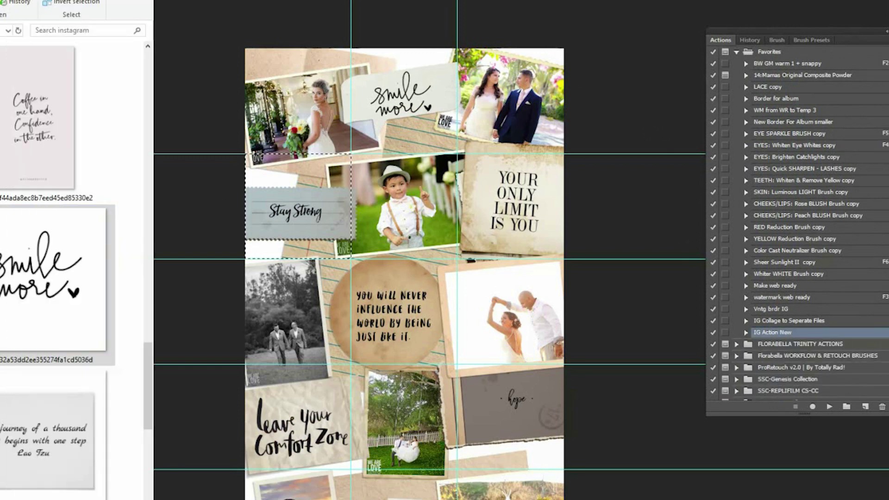
key("alt+Up")
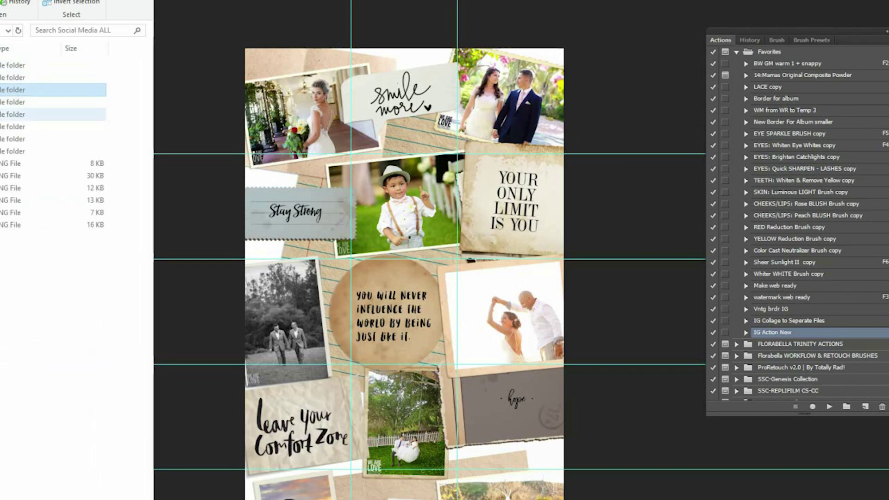
double_click(5, 90)
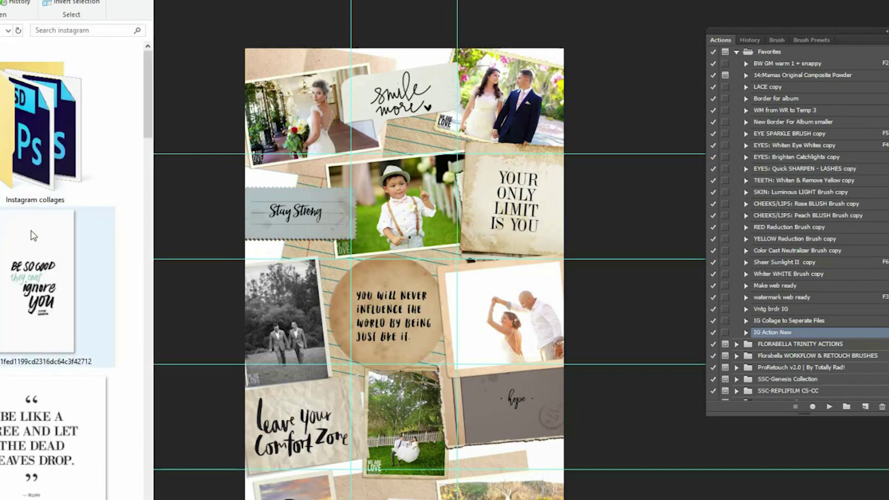
scroll(32, 231, "down", 3)
scroll(32, 231, "up", 3)
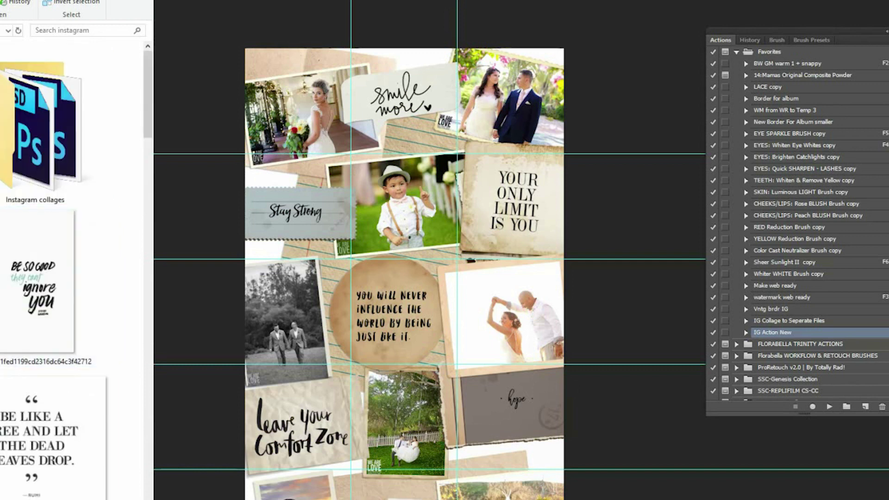
left_click(22, 131)
double_click(16, 158)
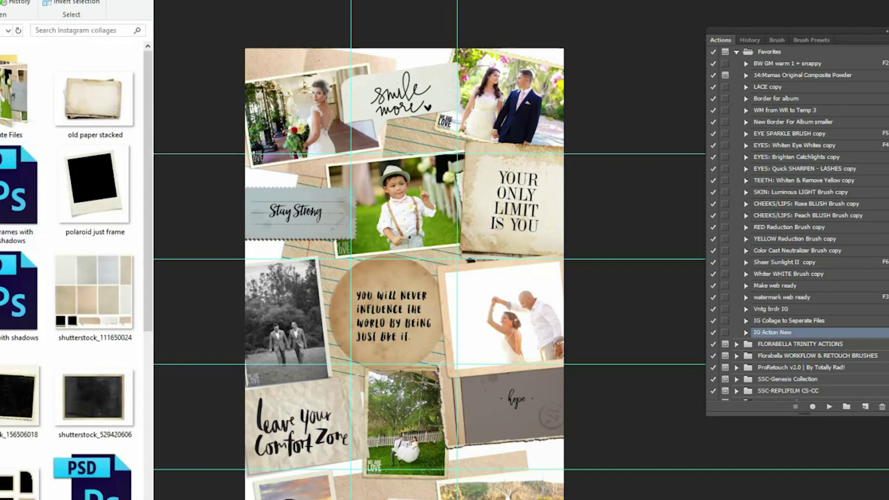
double_click(23, 92)
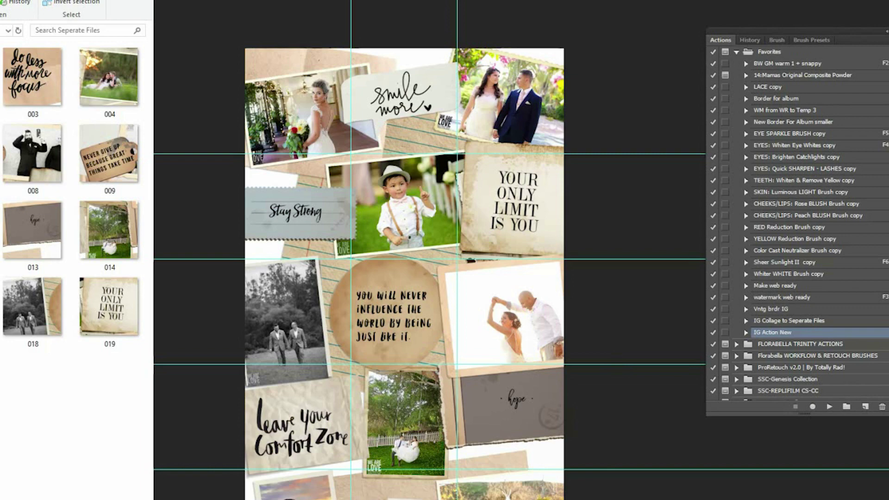
mouse_move(443, 499)
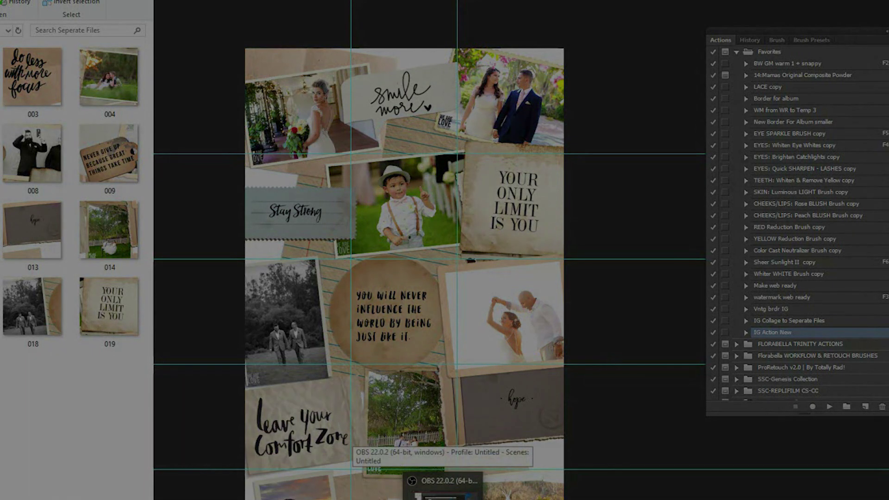
left_click(443, 499)
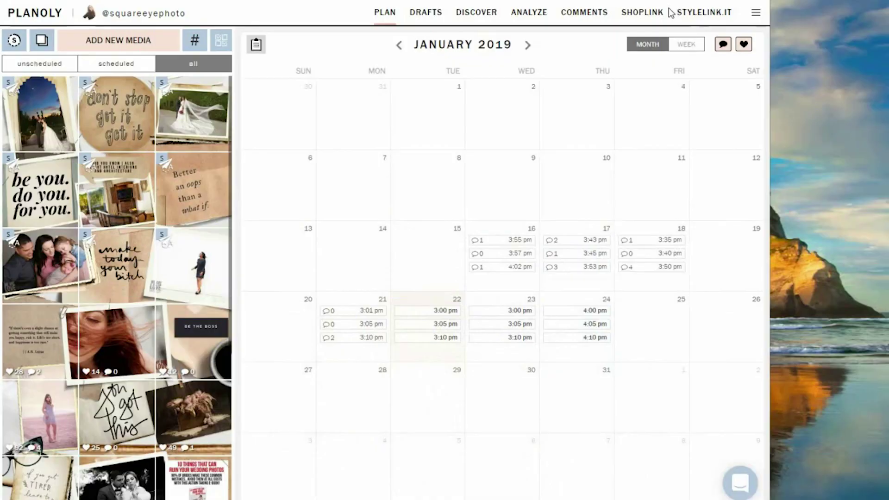
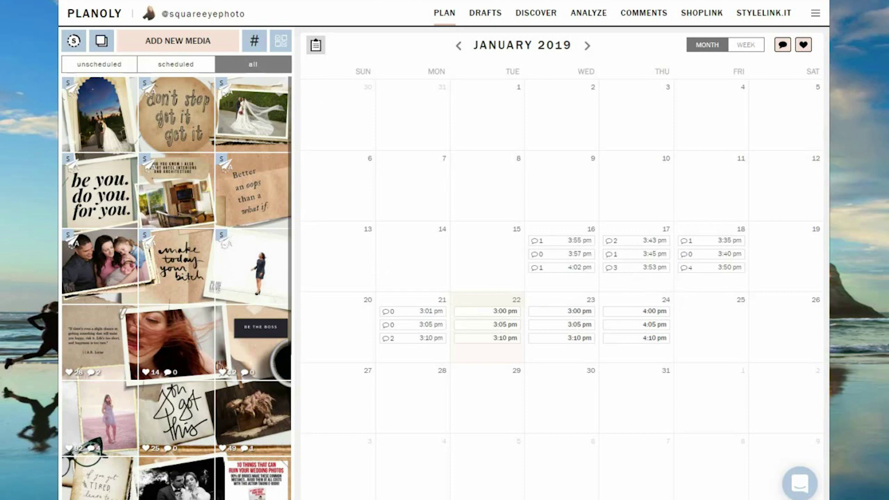
- Switch to Planoly with the File Explorer window beside it and upload squares 001, 002 and 003 in order to the media grid
left_click_drag(0, 0, 279, 0)
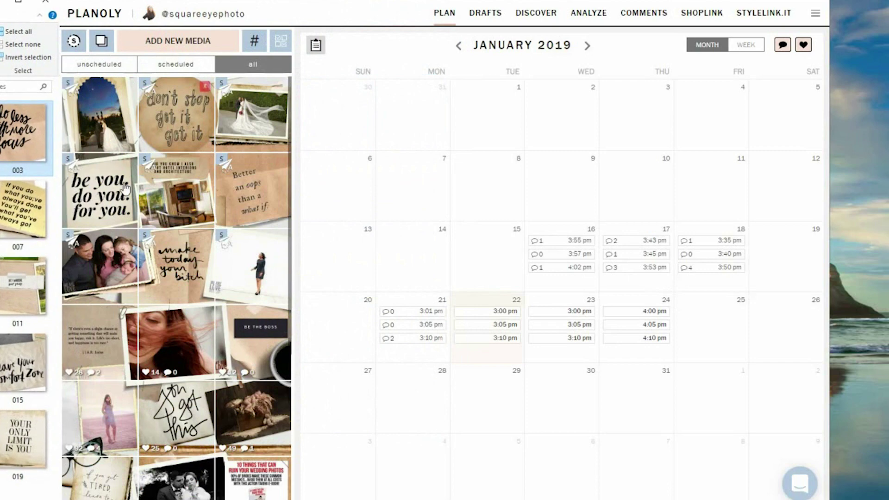
left_click(246, 69)
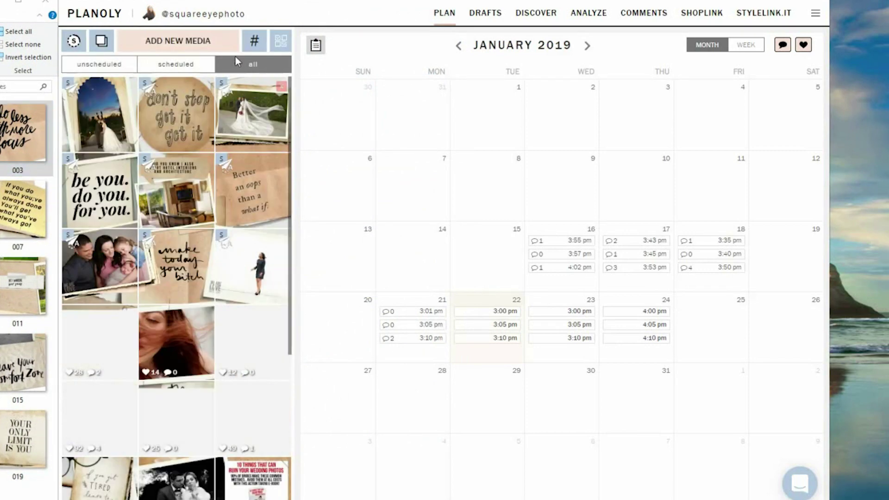
left_click_drag(1, 132, 154, 135)
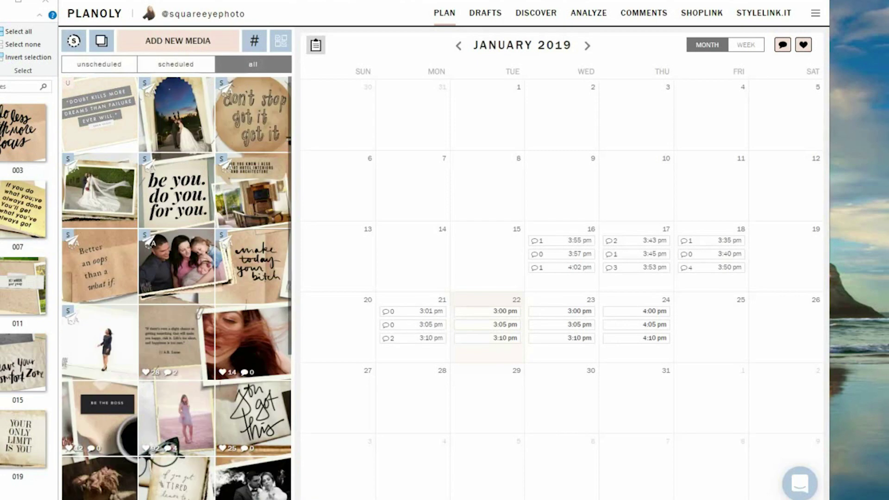
left_click_drag(1, 153, 201, 160)
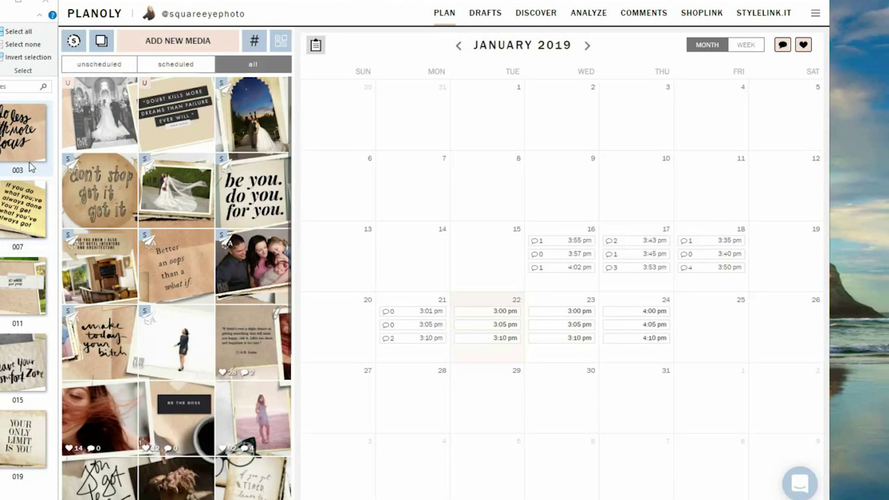
left_click_drag(31, 168, 250, 119)
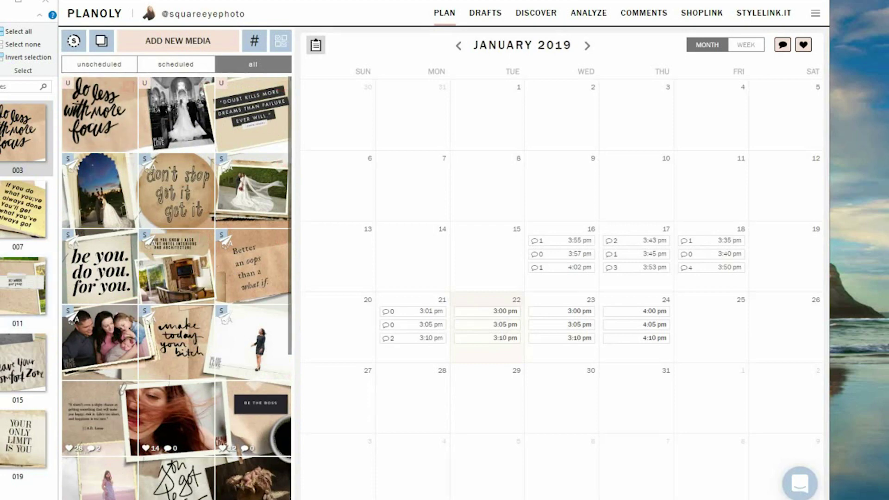
- Upload the remaining exported squares 004 through 021 in numerical order to the Planoly media grid
left_click_drag(1, 209, 124, 232)
left_click_drag(0, 208, 176, 198)
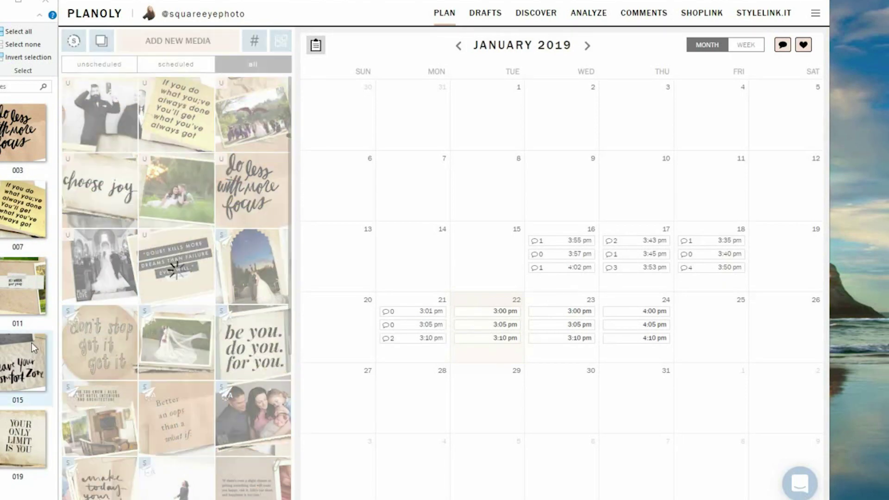
left_click(29, 319)
left_click_drag(25, 364, 190, 324)
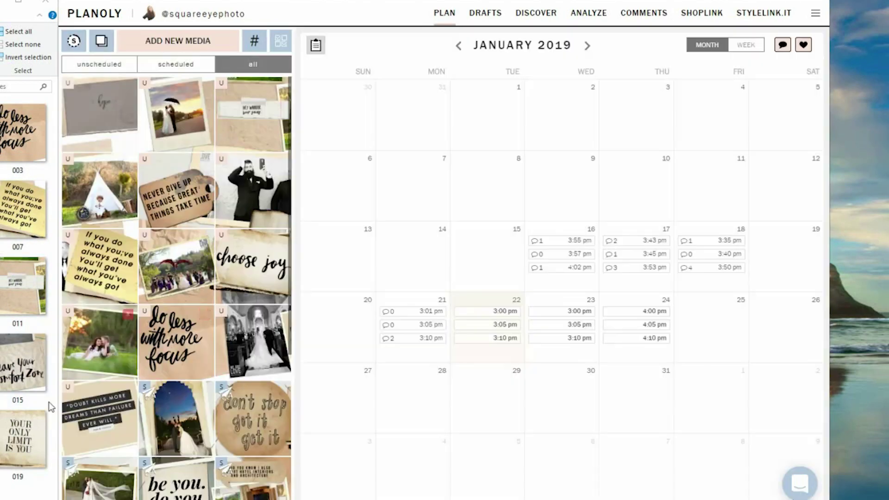
left_click_drag(1, 439, 185, 343)
left_click_drag(0, 440, 181, 347)
left_click_drag(23, 440, 180, 342)
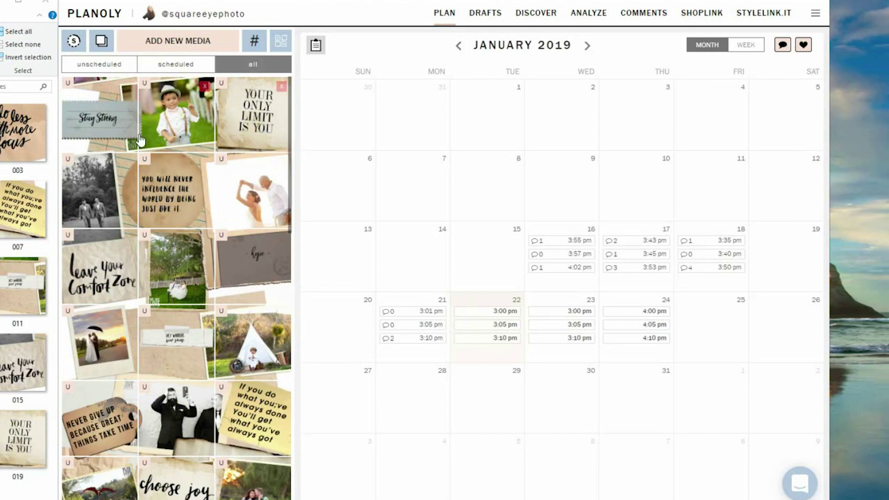
- Review how the uploaded squares line up with the existing feed and view the scheduling dialog of the "Doubt kills more dreams" square
scroll(200, 350, "down", 5)
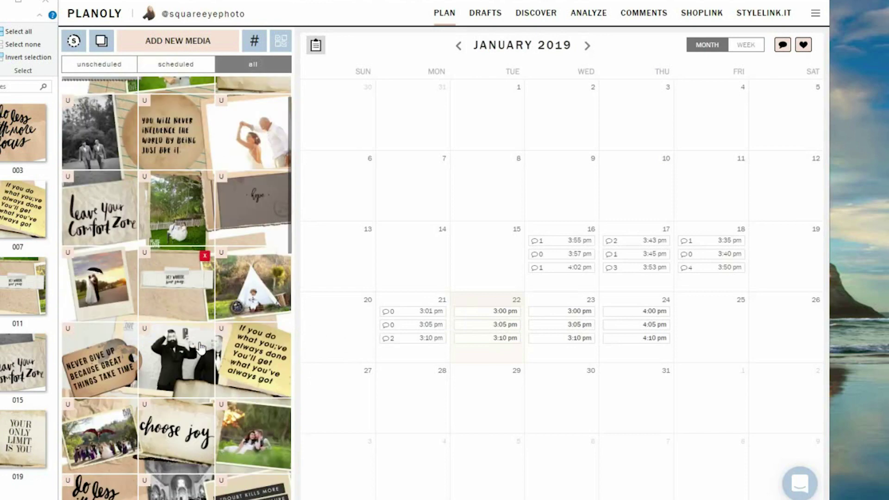
scroll(201, 350, "up", 3)
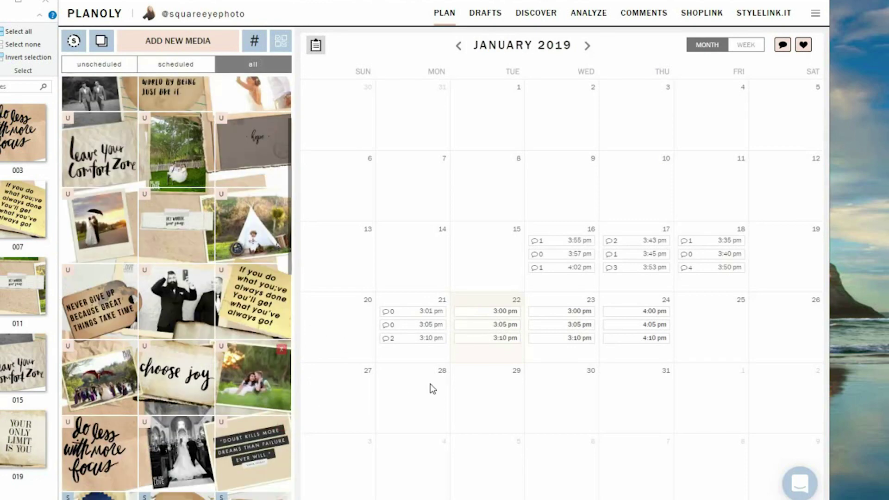
scroll(277, 384, "down", 3)
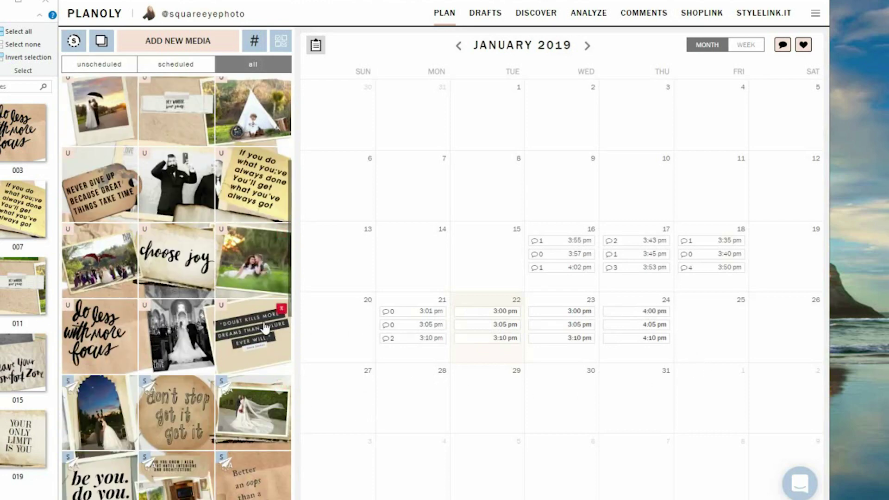
mouse_move(254, 343)
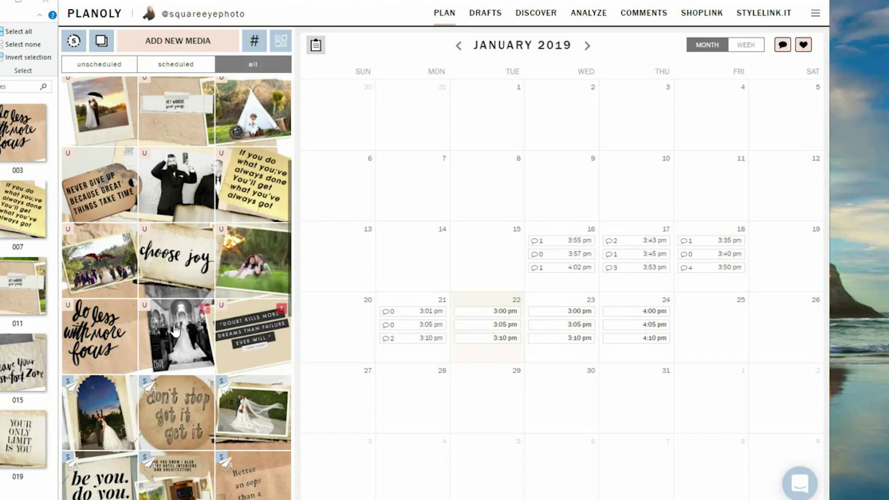
mouse_move(127, 330)
mouse_move(268, 359)
left_click(263, 340)
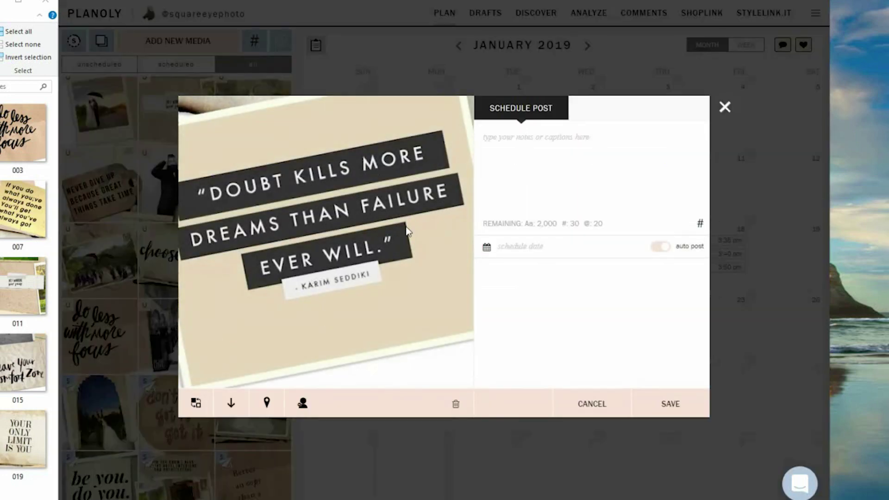
left_click(726, 110)
- Place the "Doubt kills more dreams" square on January 25, 2019 and set its posting time to 03:00 pm
left_click_drag(262, 342, 737, 324)
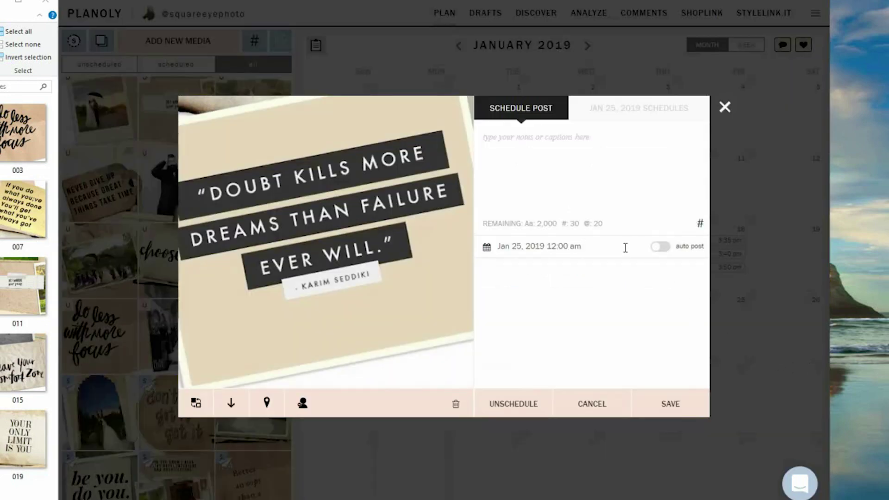
left_click_drag(588, 246, 546, 248)
type("03")
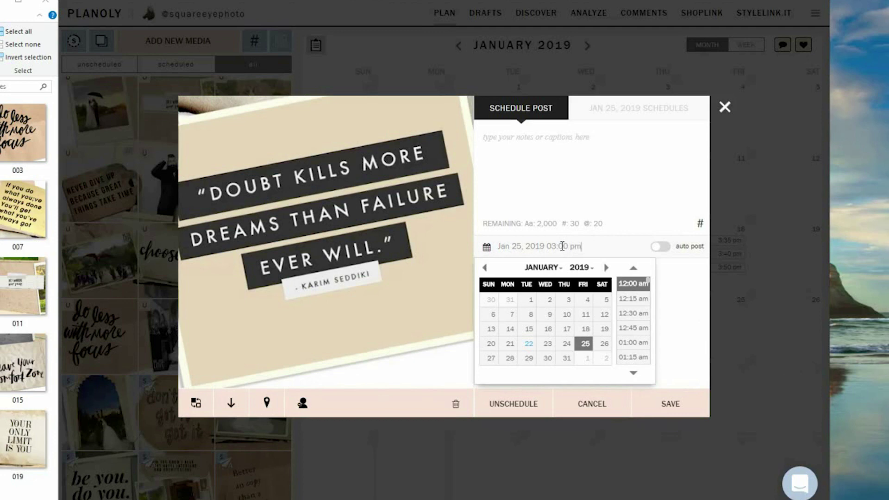
left_click(684, 301)
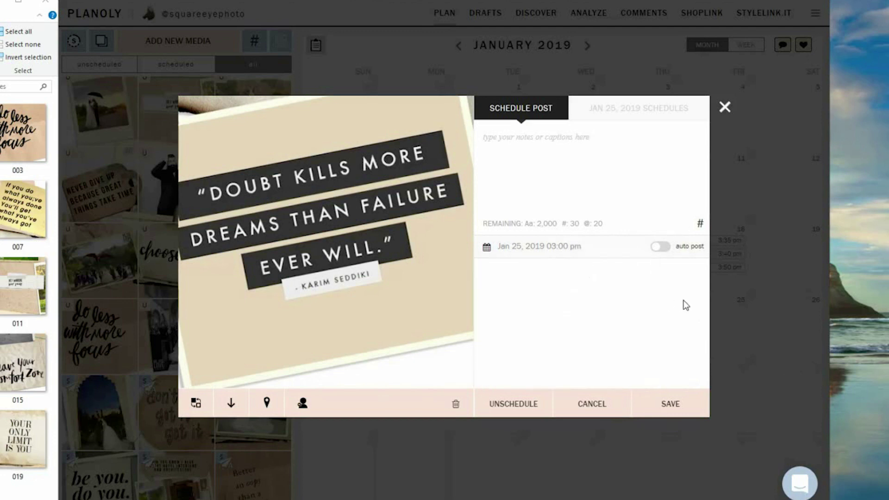
- Change the quote post's time to 03:30 pm, enable auto post and save the schedule
left_click(574, 245)
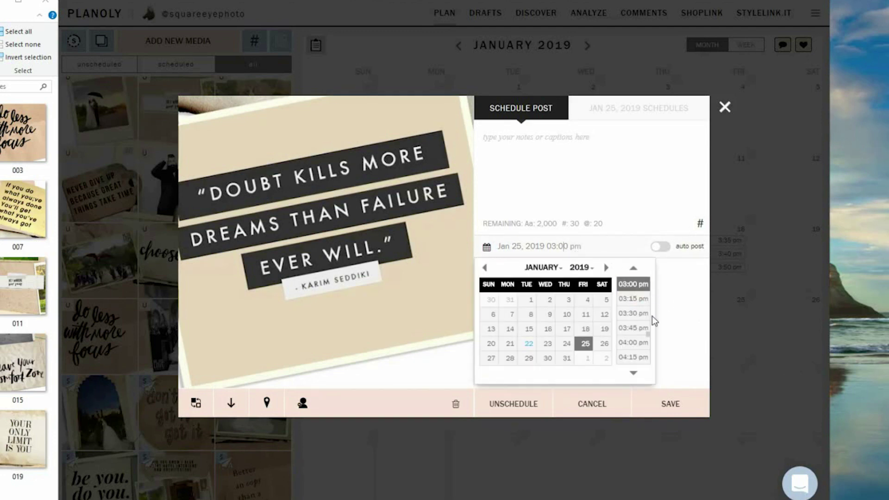
scroll(651, 347, "up", 5)
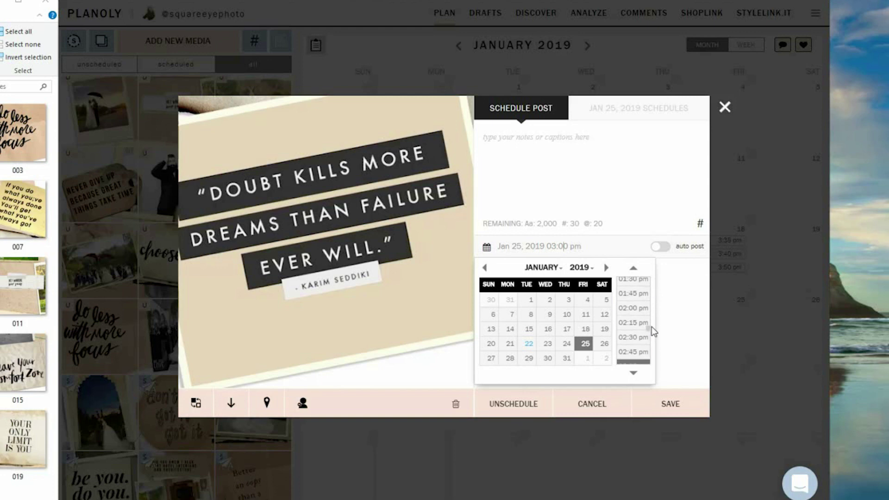
scroll(652, 327, "down", 5)
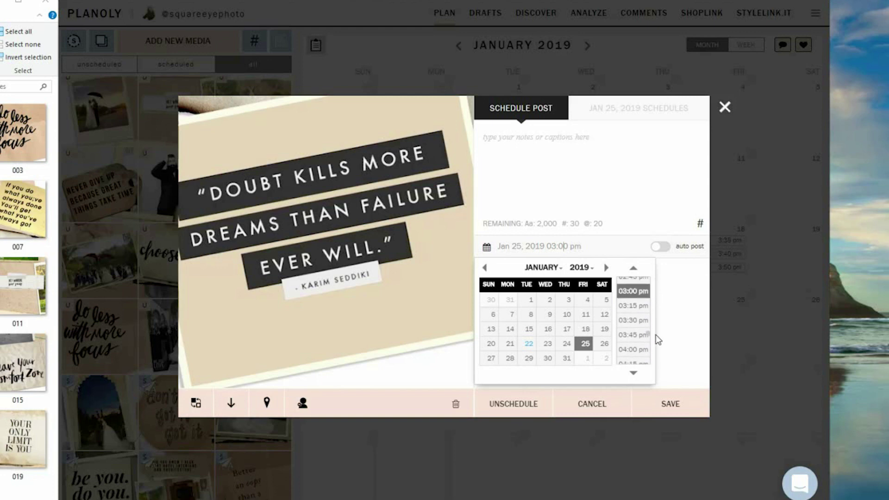
left_click(640, 324)
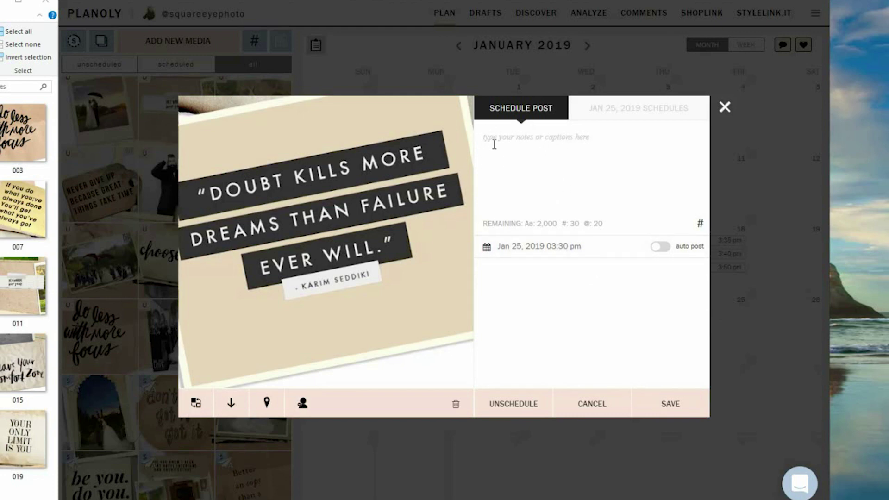
left_click(667, 250)
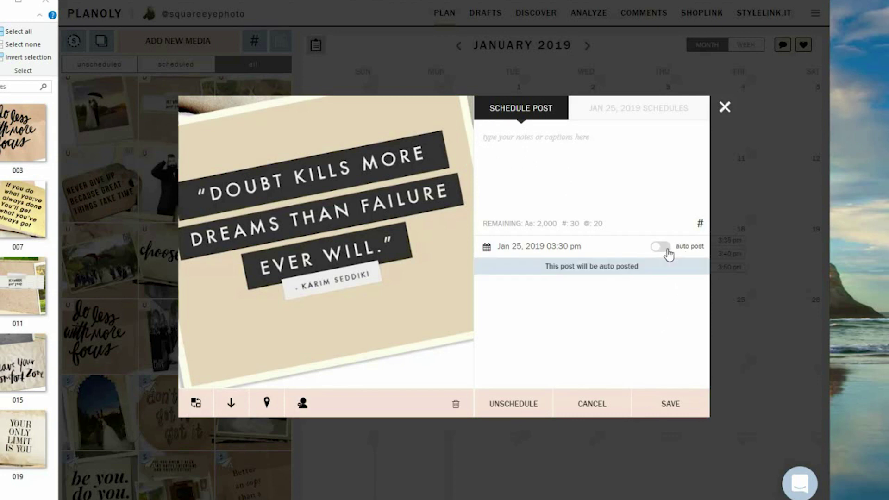
left_click(676, 398)
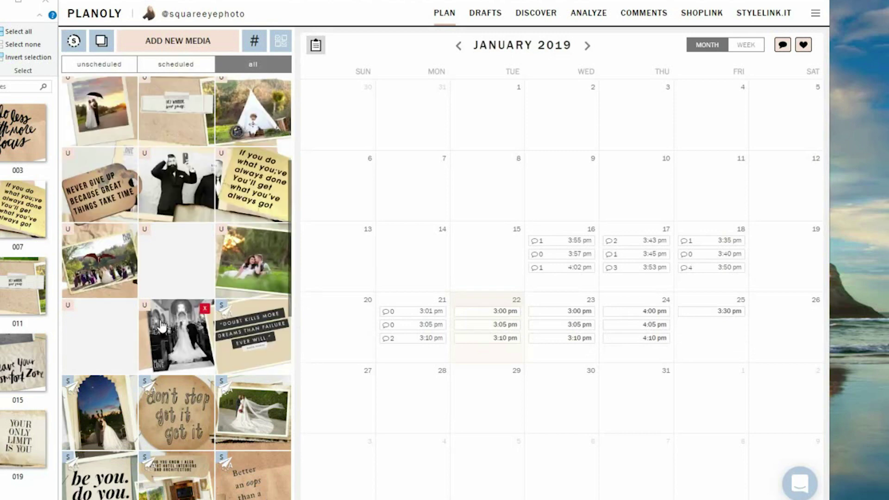
- Schedule the black-and-white church wedding square for January 25, 2019 at 03:35 pm with auto post enabled and save it
left_click_drag(168, 337, 718, 343)
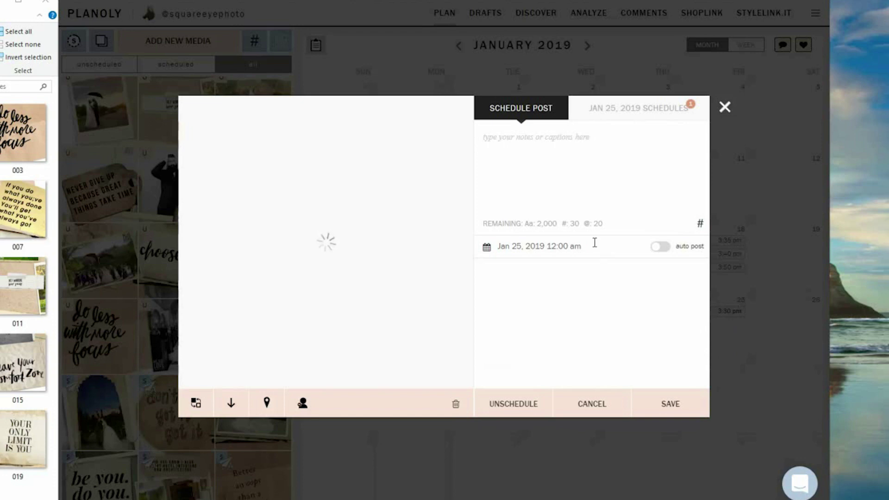
left_click_drag(582, 247, 550, 248)
type("03")
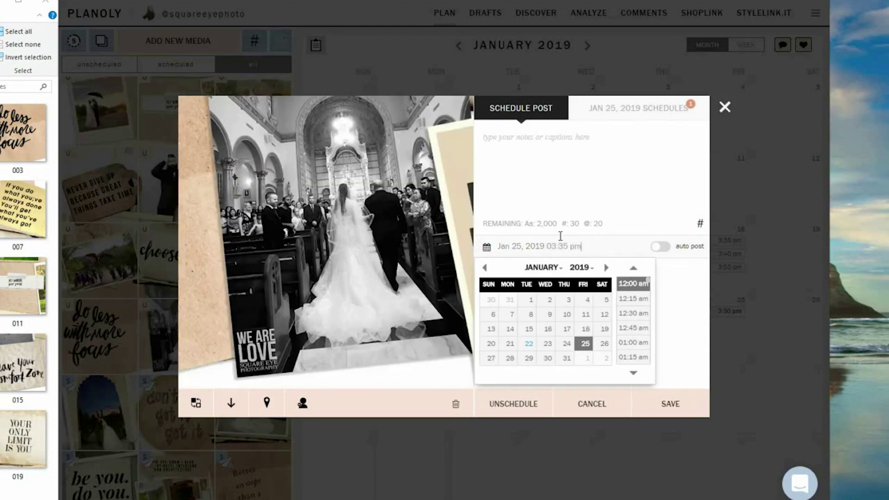
left_click(661, 247)
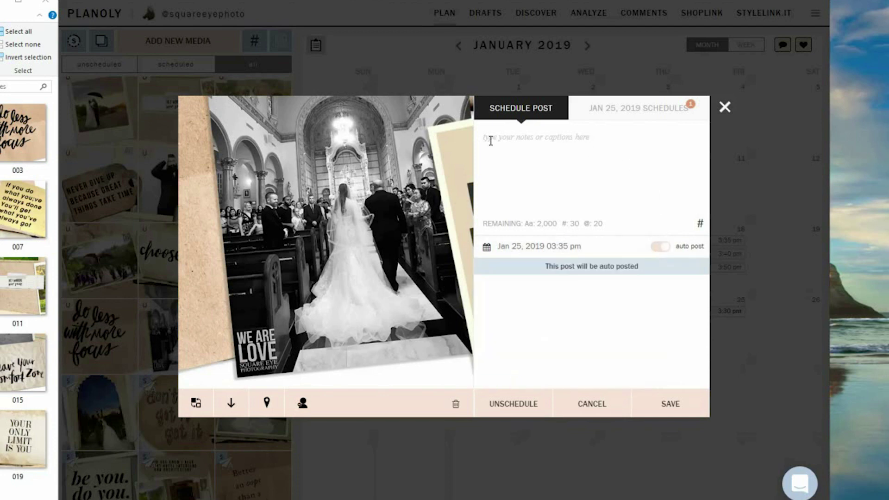
left_click(676, 407)
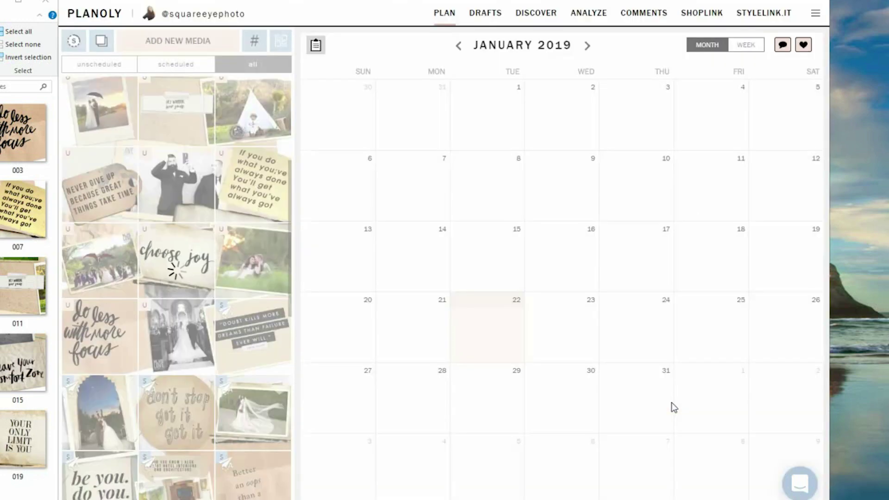
- Schedule the "do less with more focus" square for January 25, 2019 at 03:45 pm with auto post enabled and save it
left_click_drag(67, 342, 753, 354)
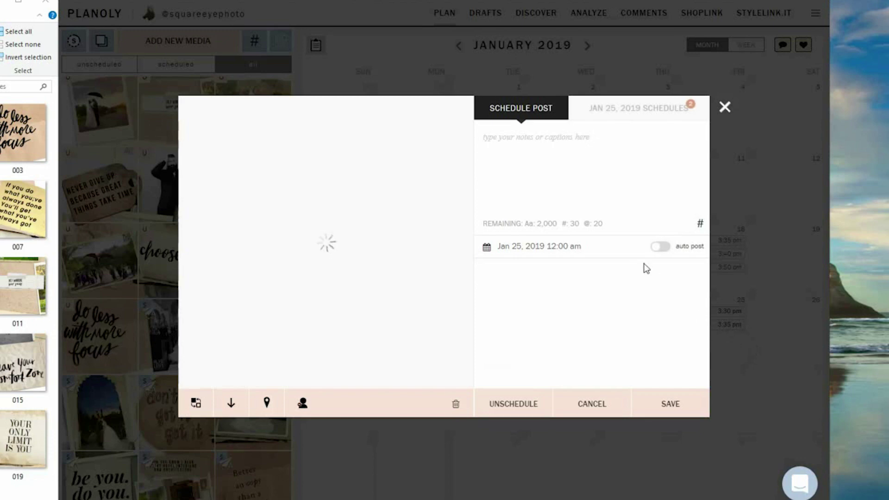
left_click(565, 247)
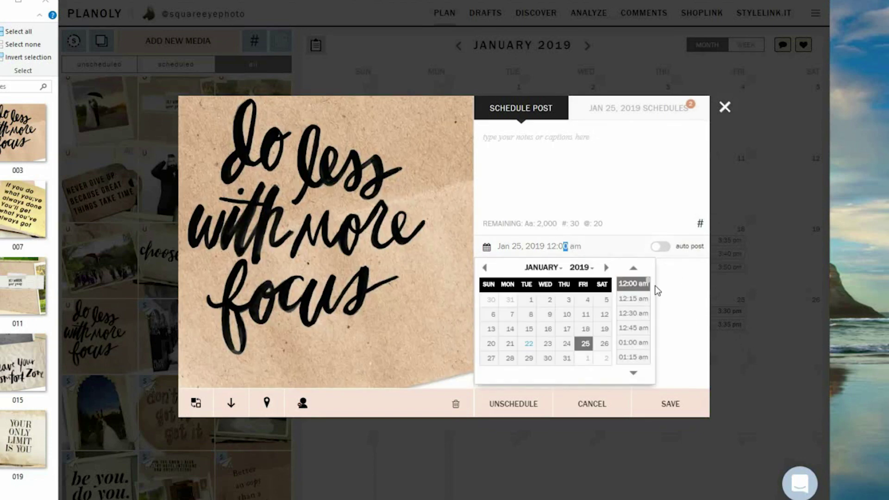
left_click_drag(650, 279, 658, 342)
scroll(639, 324, "up", 5)
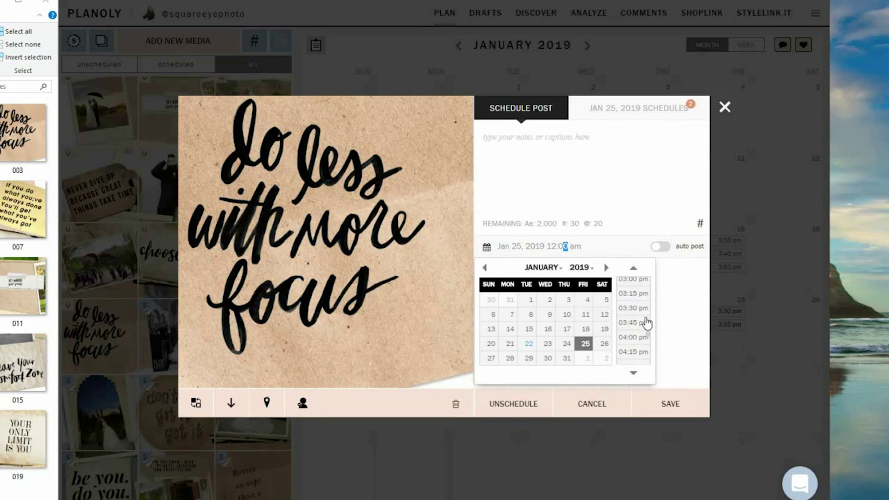
left_click(638, 322)
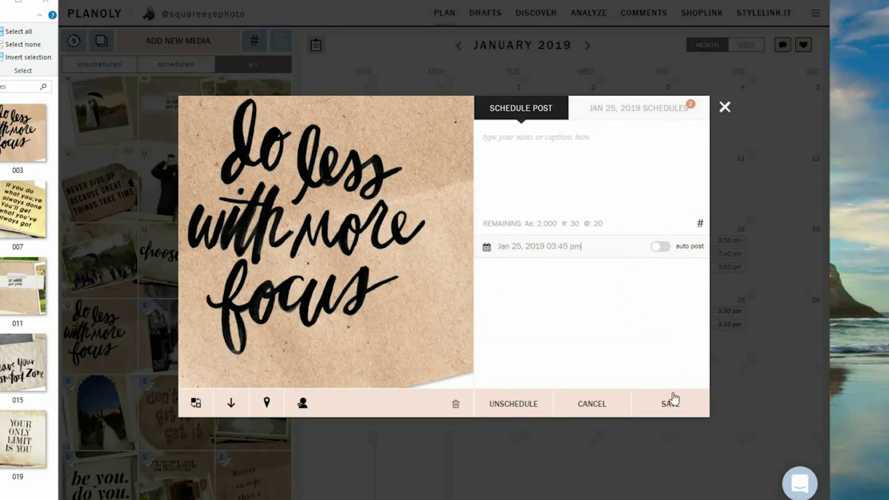
left_click(665, 247)
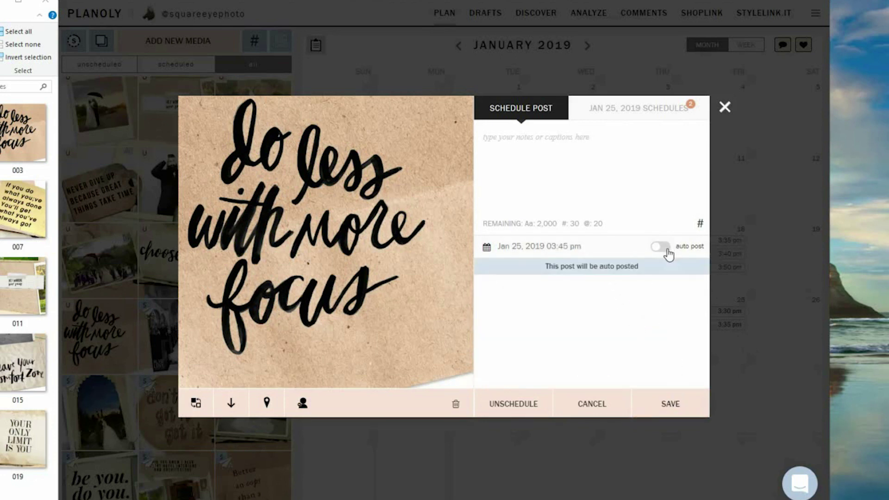
left_click(669, 404)
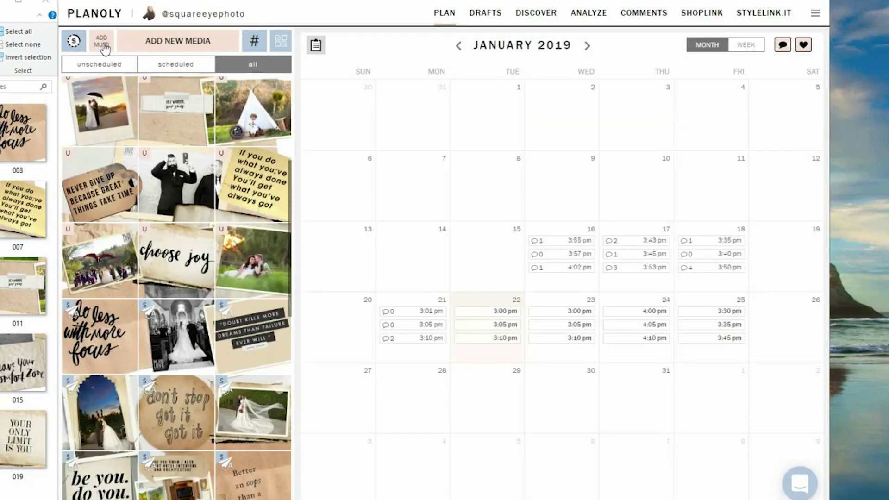
- View the saved hashtag groups in Planoly and close the list
left_click(254, 40)
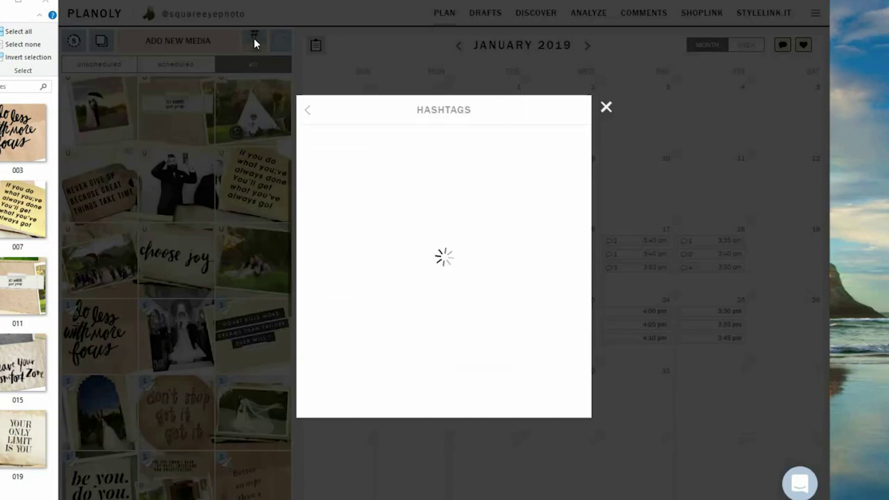
scroll(544, 230, "down", 1)
scroll(550, 245, "up", 1)
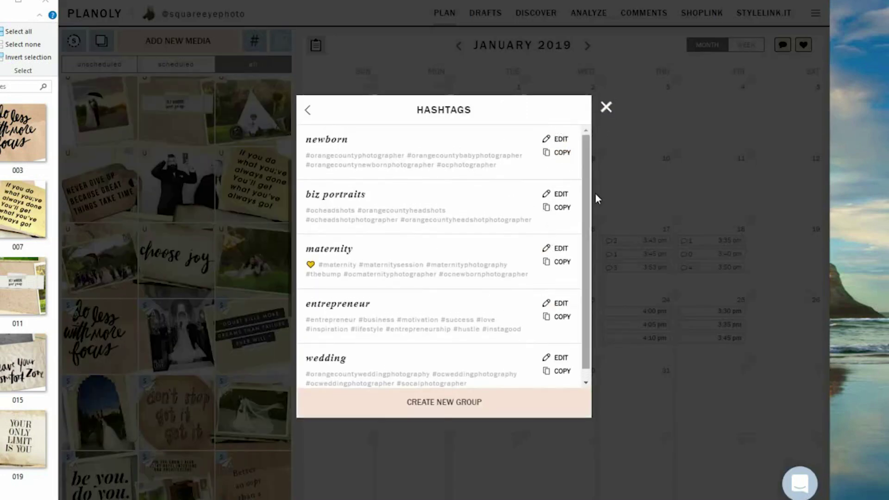
left_click(606, 109)
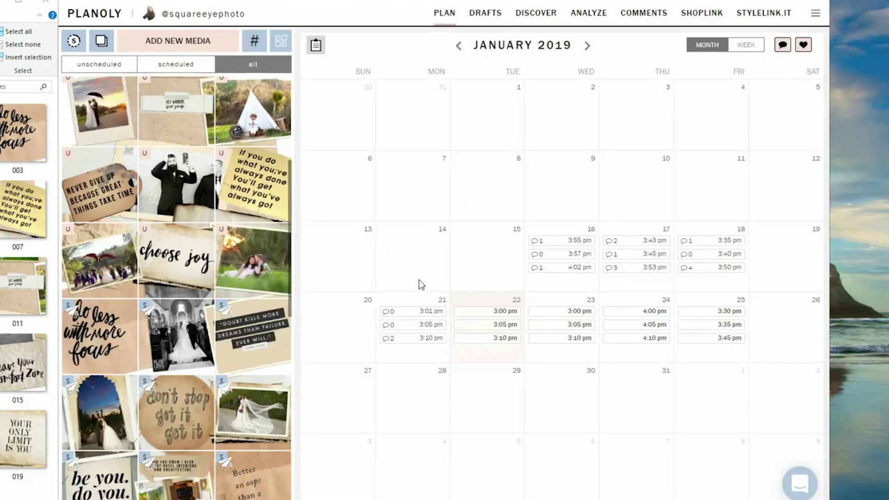
- Copy the saved "entrepreneur" hashtag group and close the hashtag list
left_click(263, 332)
left_click(725, 107)
left_click(262, 47)
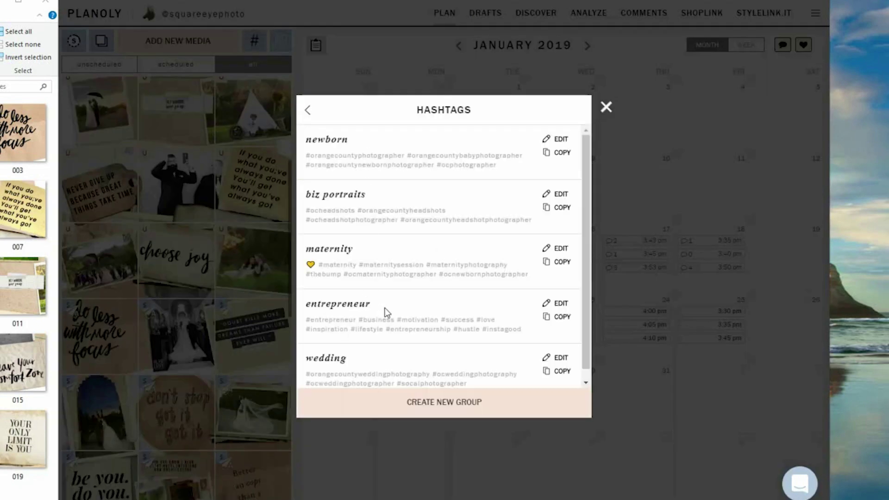
left_click(562, 317)
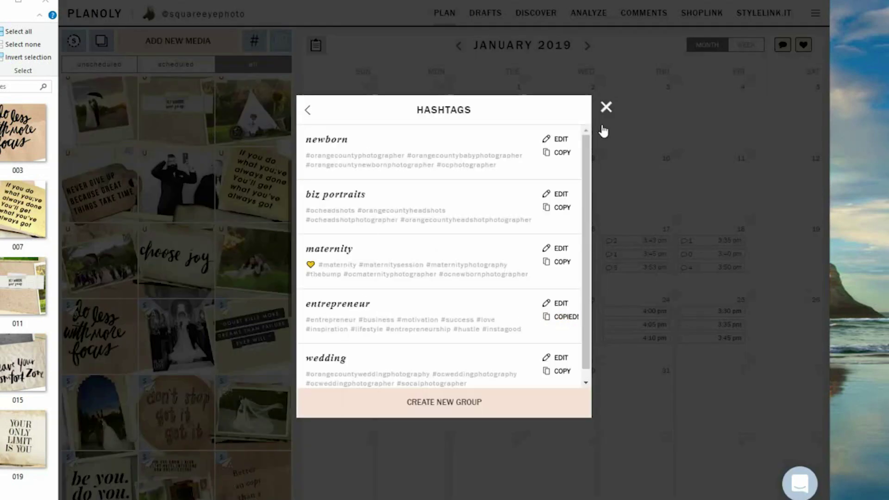
left_click(605, 110)
- Paste the copied hashtags into the caption of the "Doubt kills more dreams" quote post and insert two empty lines above them
left_click(258, 347)
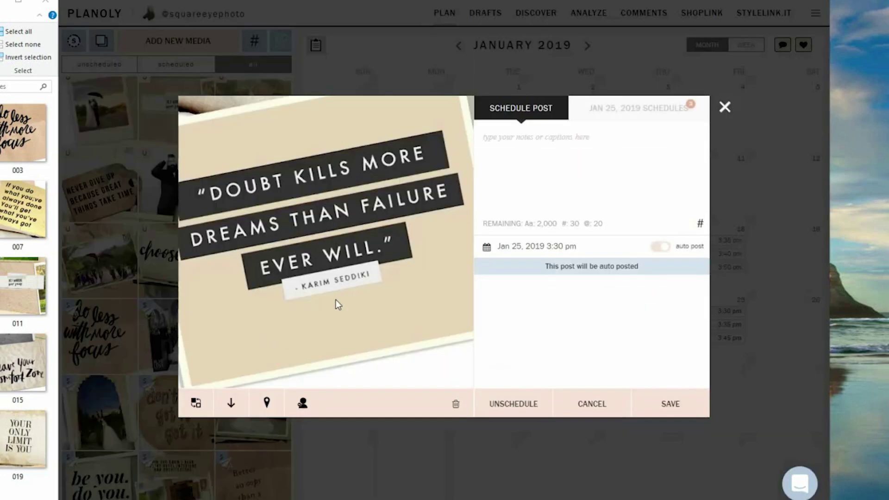
left_click(545, 138)
key("ctrl+v")
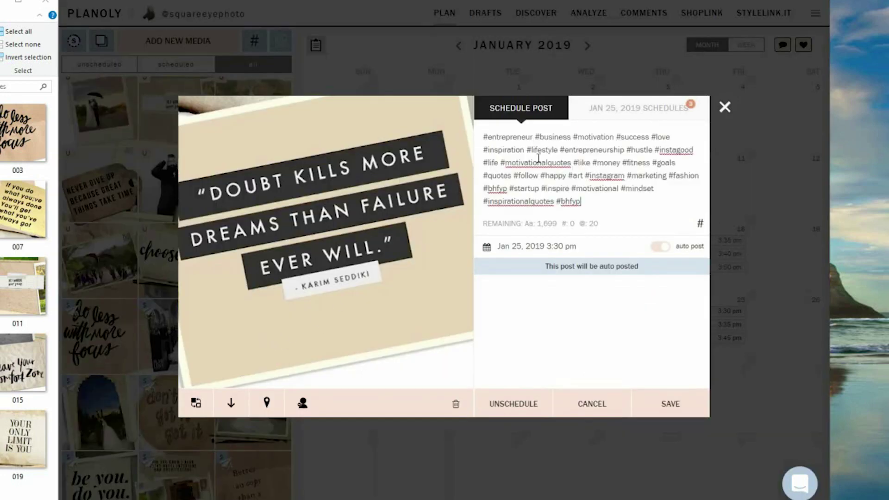
left_click(483, 137)
key("Return")
key("Return")
key("Up")
key("Up")
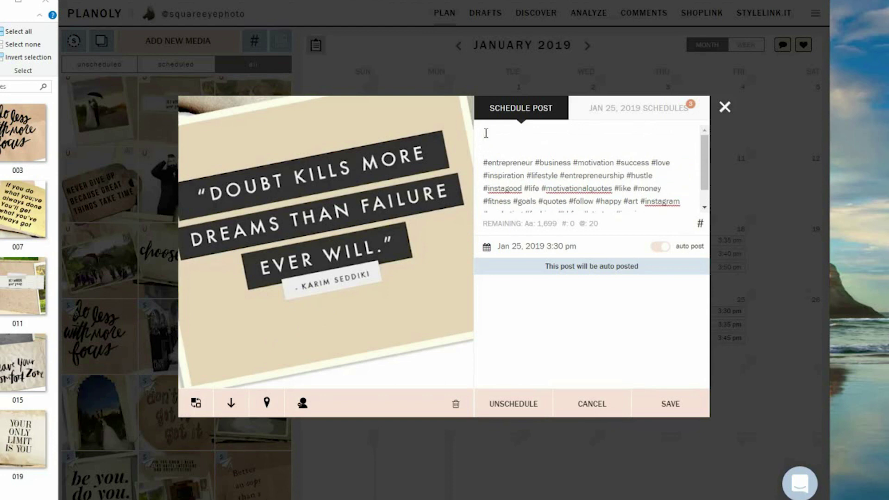
- Write "Doubt kills more dreams than failure ever will" above the hashtags in the caption and save the post
type("Doubt")
key("BackSpace")
key("BackSpace")
key("BackSpace")
key("BackSpace")
key("BackSpace")
key("BackSpace")
type("oubt kills more g")
key("BackSpace")
type("dreams than failure ever ")
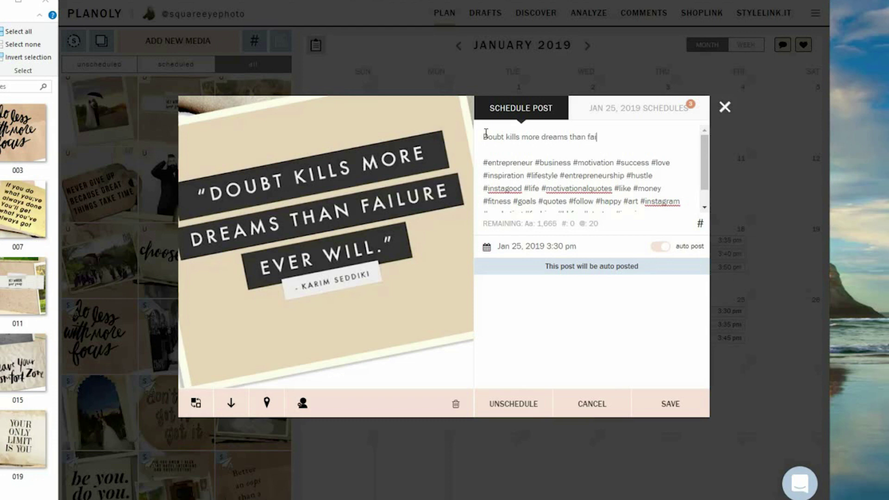
type("will")
left_click(666, 406)
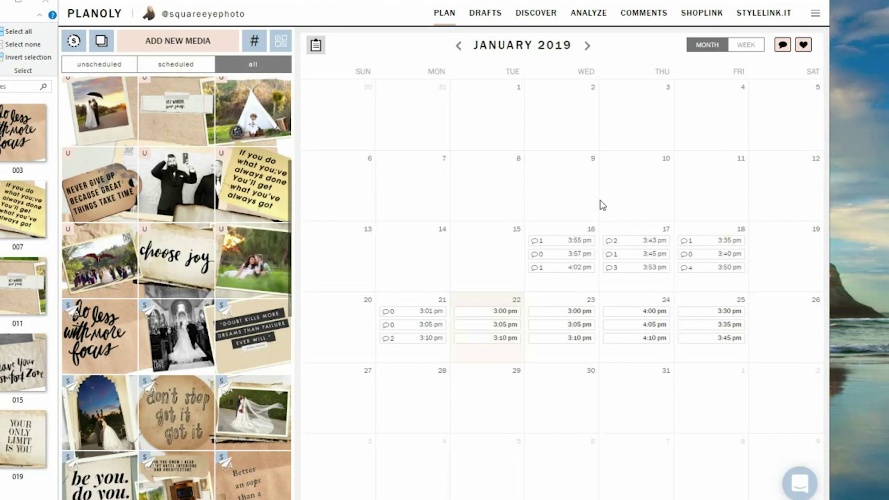
mouse_move(230, 165)
mouse_move(292, 239)
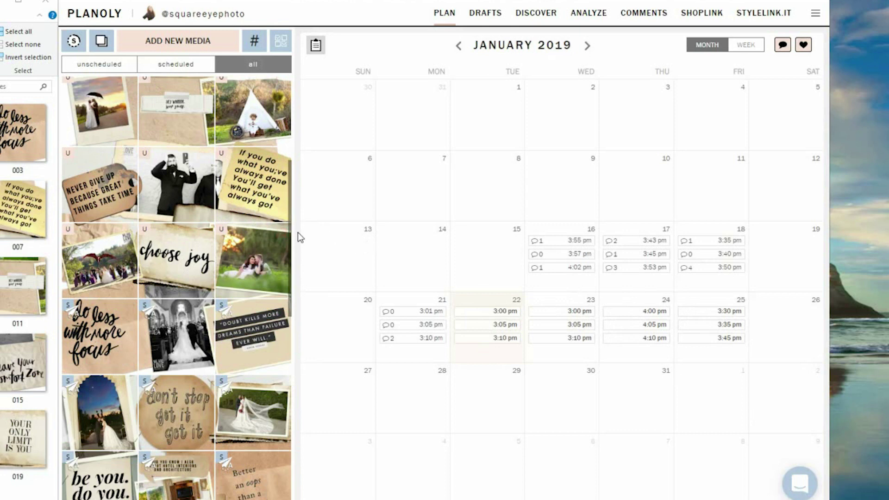